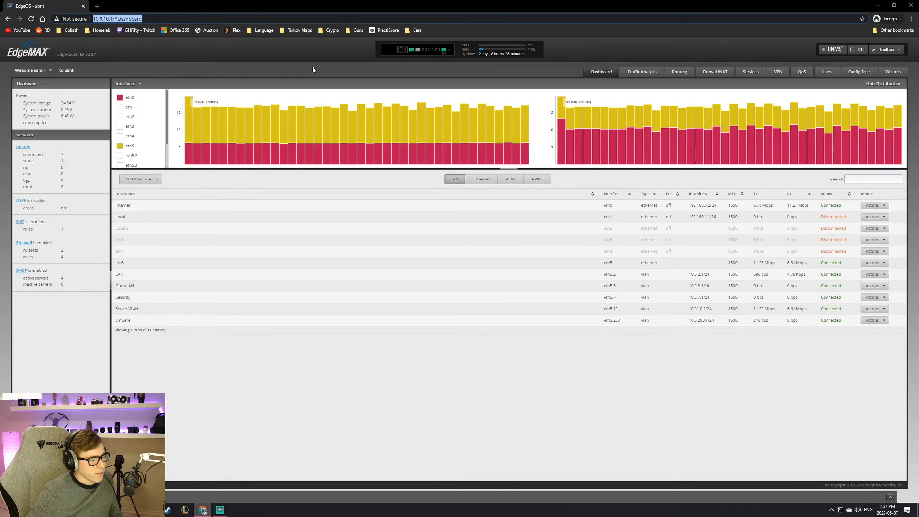
Step: Show EdgeOS Firewall/NAT port forwarding, then switch to the ESXi host client in Chrome
{"action": "mouse_move", "coordinate": [360, 126]}
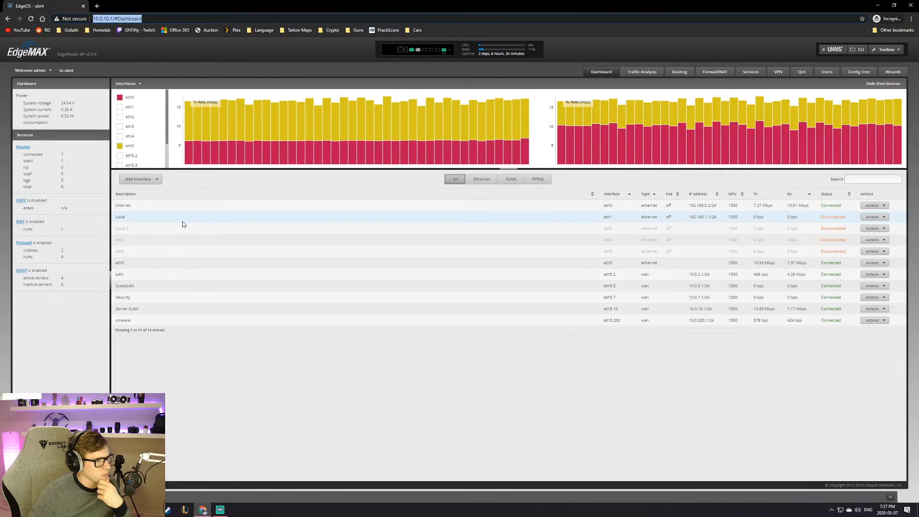
{"action": "left_click", "coordinate": [716, 72]}
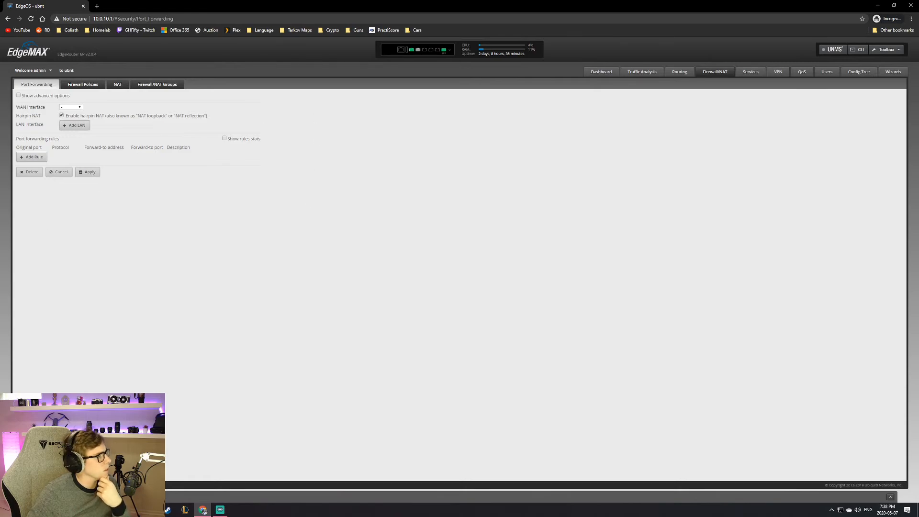
{"action": "mouse_move", "coordinate": [203, 510]}
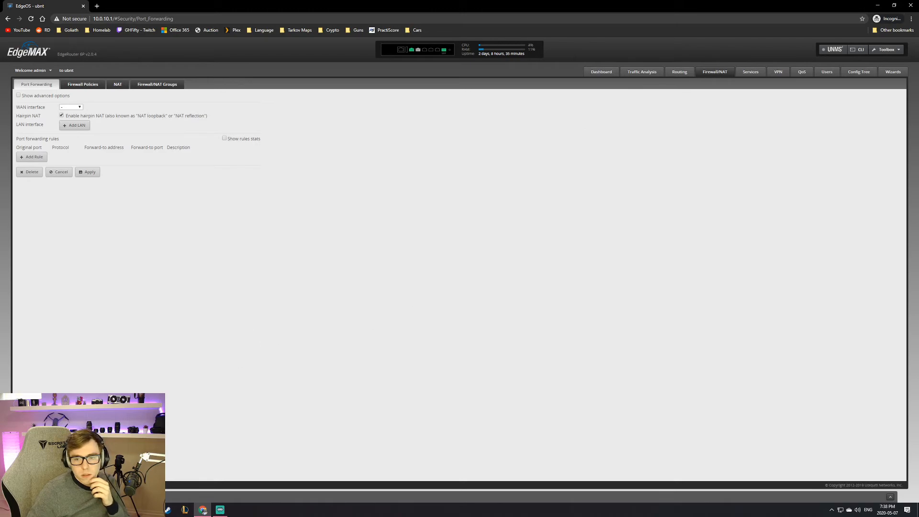
{"action": "left_click", "coordinate": [203, 510]}
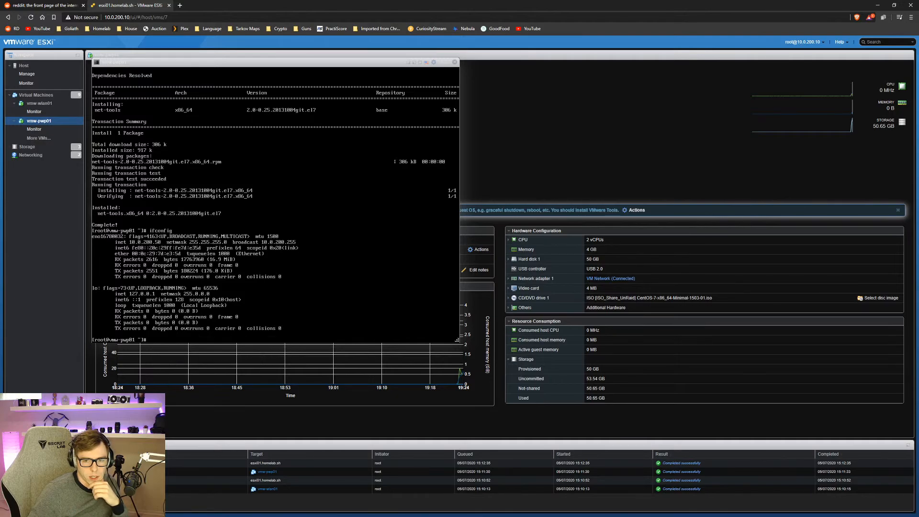
Step: Show the Virtual Machines list and run ls in the vmw-pwp01 console
{"action": "left_click_drag", "start_coordinate": [149, 63], "coordinate": [445, 95]}
{"action": "left_click", "coordinate": [36, 95]}
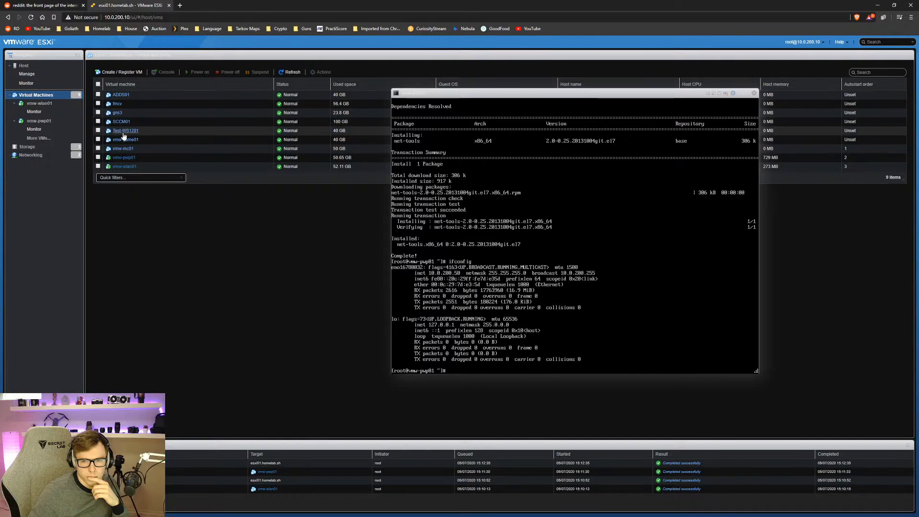
{"action": "left_click_drag", "start_coordinate": [490, 90], "coordinate": [194, 92]}
{"action": "key", "text": "Return"}
{"action": "key", "text": "Return"}
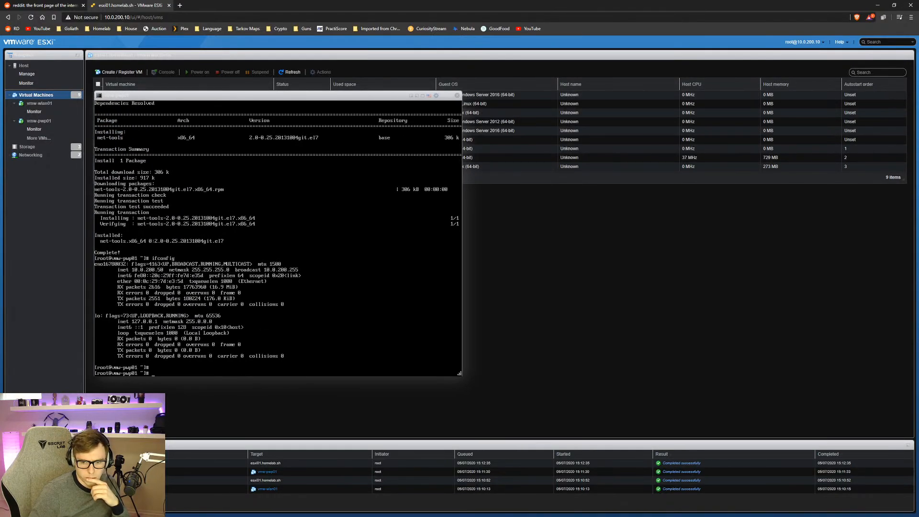
{"action": "type", "text": "ls"}
{"action": "key", "text": "Return"}
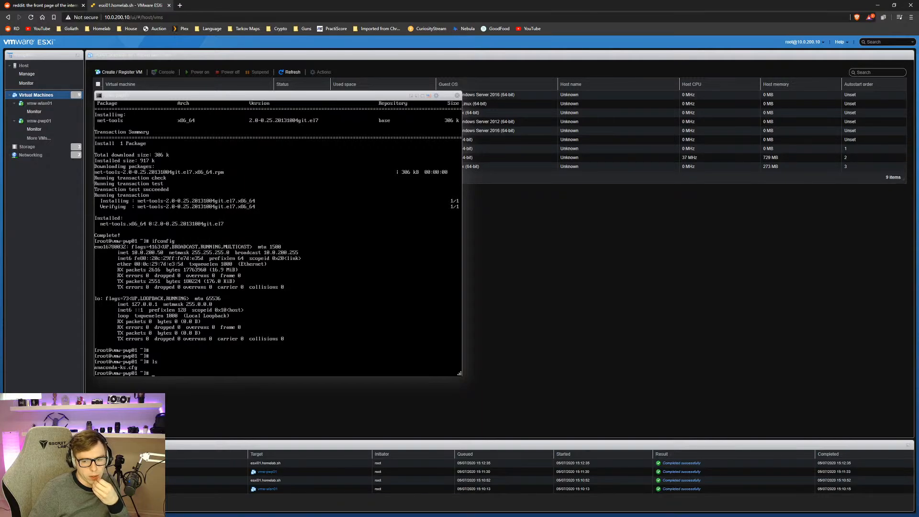
{"action": "left_click_drag", "start_coordinate": [320, 94], "coordinate": [403, 93]}
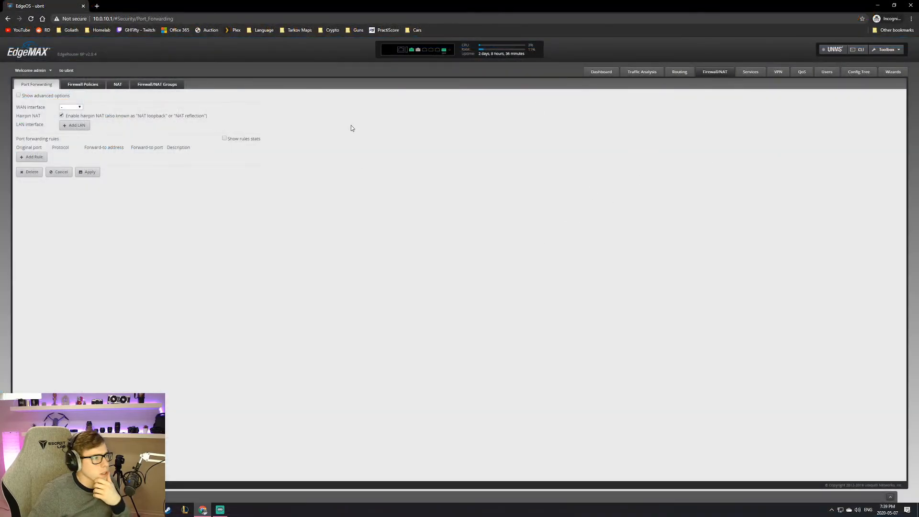
Step: Start a destination NAT rule described 'HTTP to PWP' with inbound interface eth0
{"action": "left_click", "coordinate": [118, 85]}
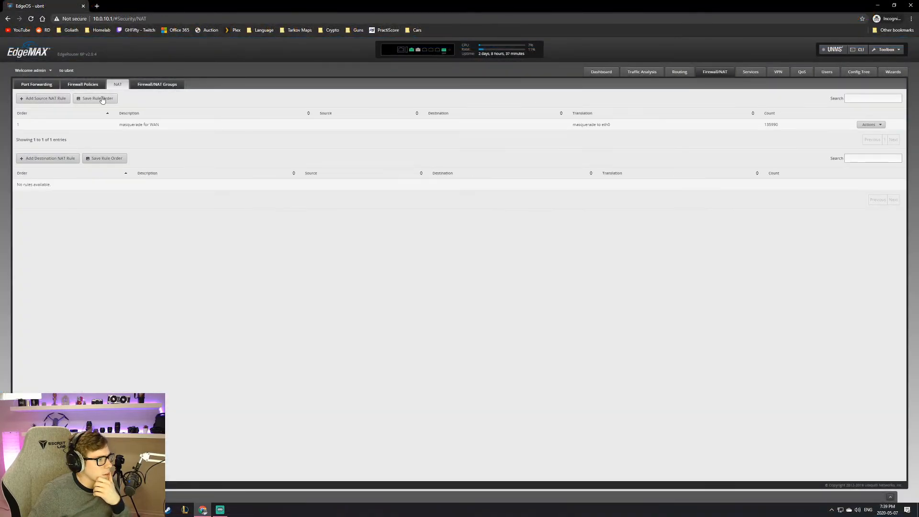
{"action": "left_click", "coordinate": [62, 159]}
{"action": "left_click", "coordinate": [498, 161]}
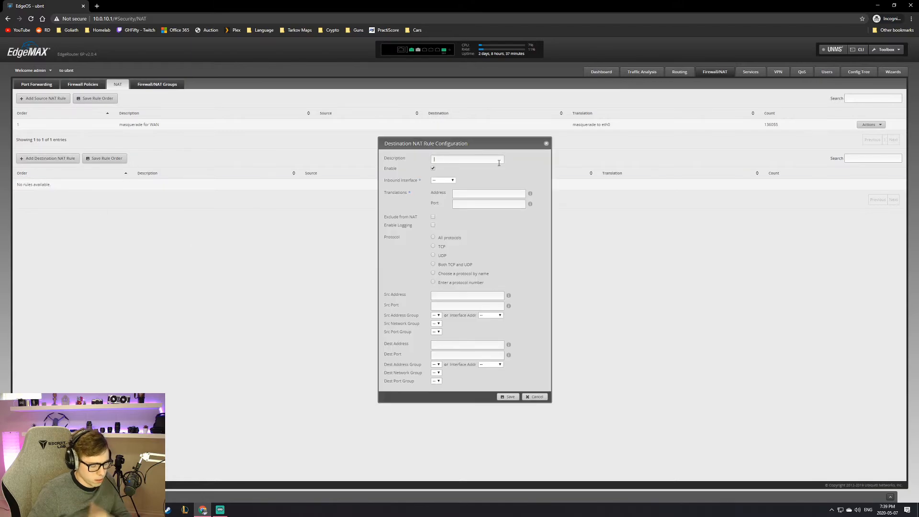
{"action": "type", "text": "HTTP to PWP"}
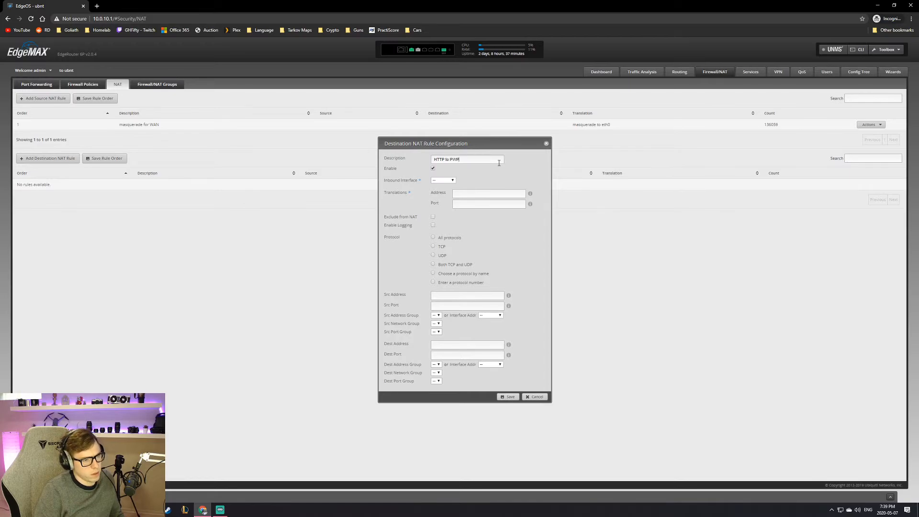
{"action": "left_click", "coordinate": [449, 181]}
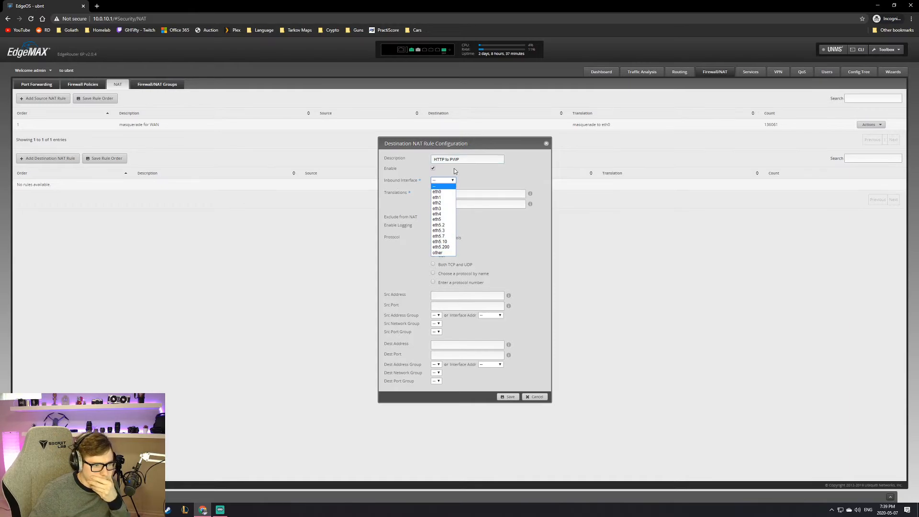
{"action": "left_click", "coordinate": [453, 193]}
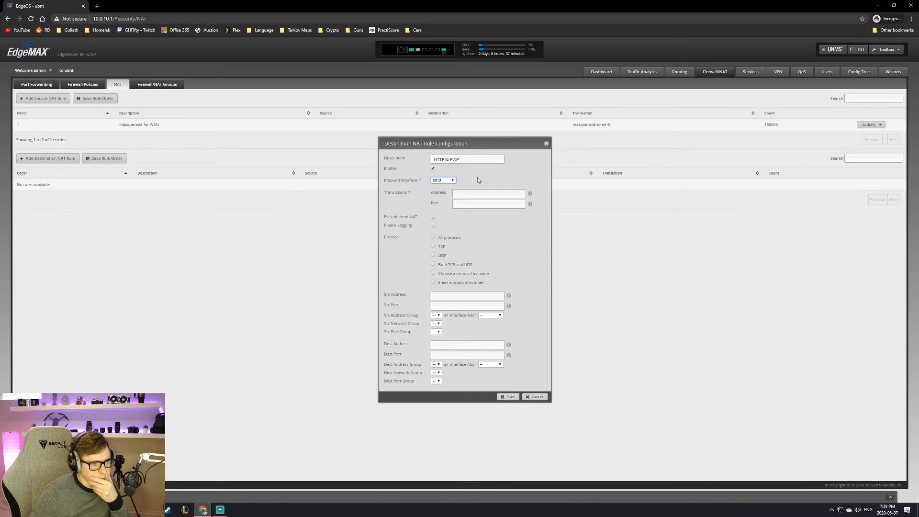
{"action": "left_click", "coordinate": [521, 193]}
{"action": "mouse_move", "coordinate": [531, 196]}
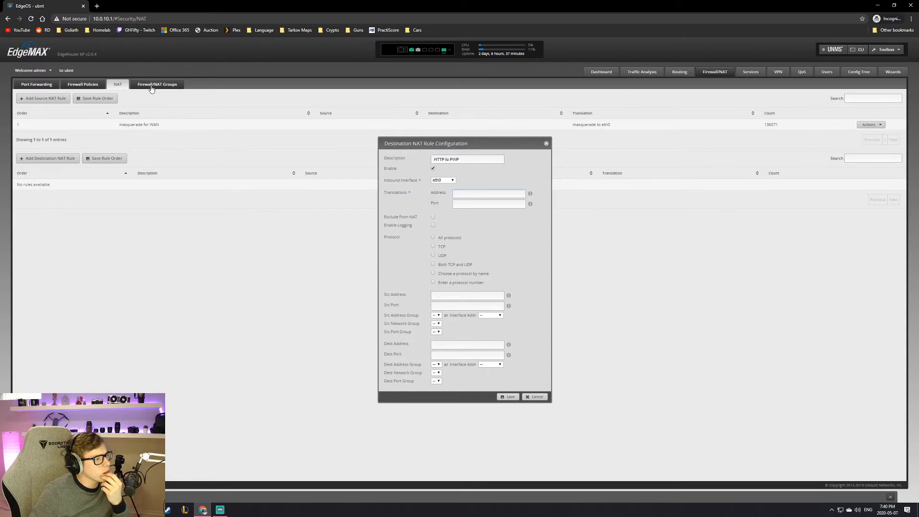
Step: Discard the unfinished NAT rule and set the port forwarding WAN interface to eth0
{"action": "left_click", "coordinate": [28, 89]}
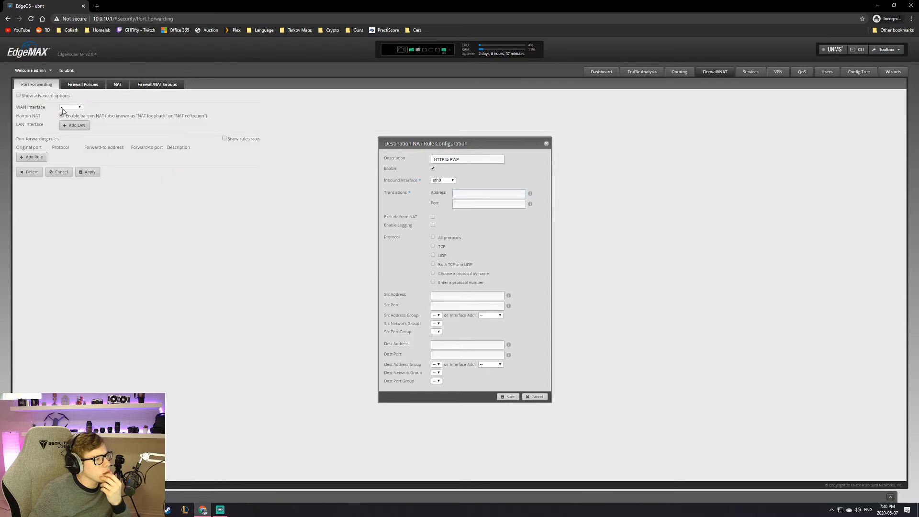
{"action": "left_click", "coordinate": [546, 143]}
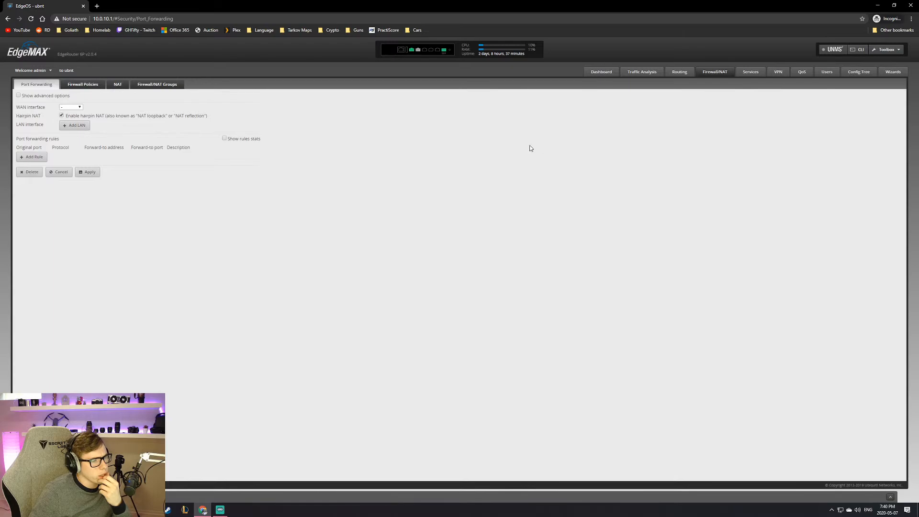
{"action": "left_click", "coordinate": [71, 107]}
{"action": "left_click", "coordinate": [74, 120]}
{"action": "left_click", "coordinate": [71, 107]}
{"action": "left_click", "coordinate": [71, 107]}
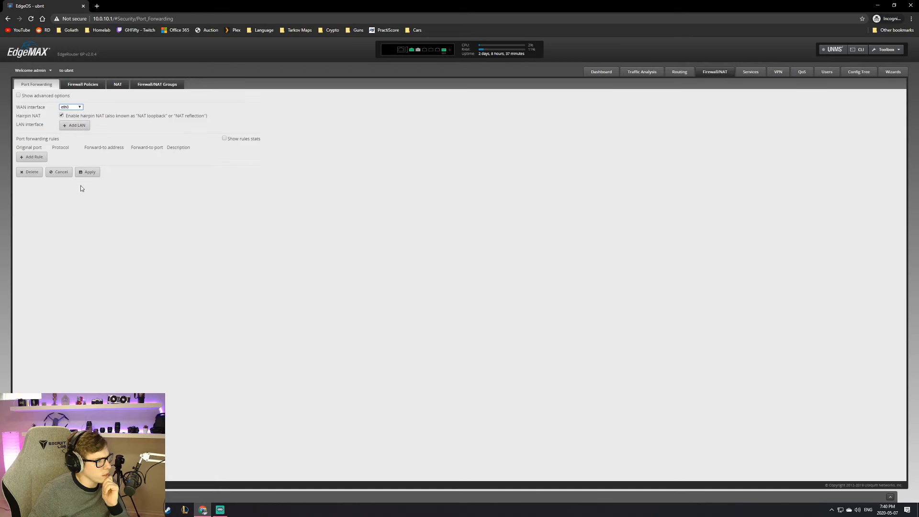
Step: Add LAN interface eth5.200 and insert a new empty forwarding rule
{"action": "left_click", "coordinate": [63, 125]}
{"action": "left_click", "coordinate": [70, 126]}
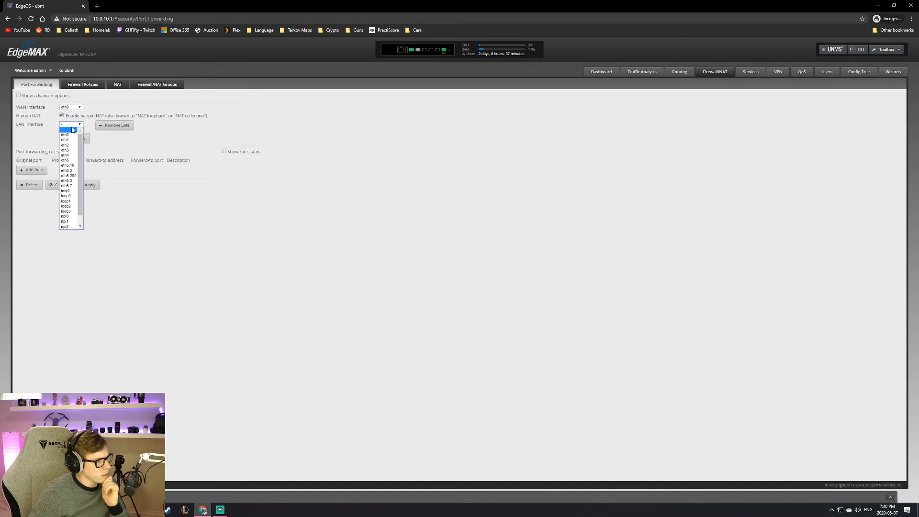
{"action": "left_click", "coordinate": [74, 176]}
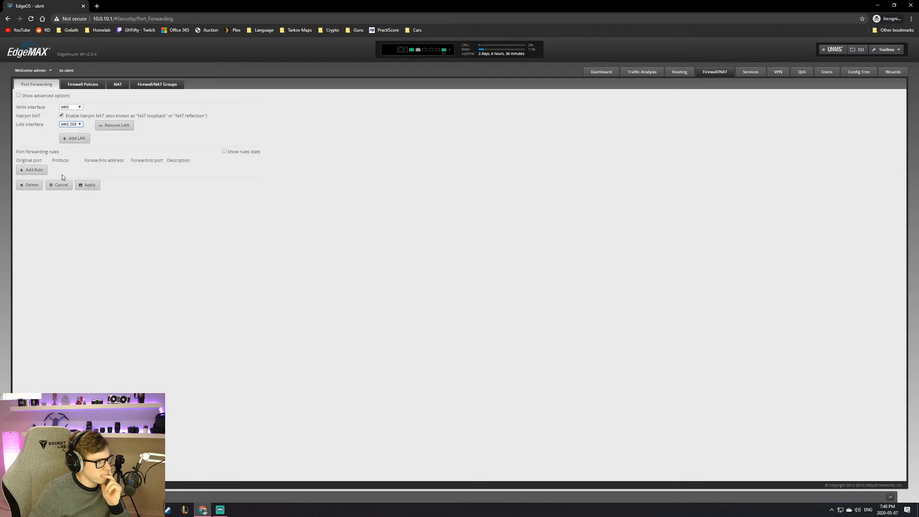
{"action": "left_click", "coordinate": [32, 170]}
{"action": "left_click", "coordinate": [30, 170]}
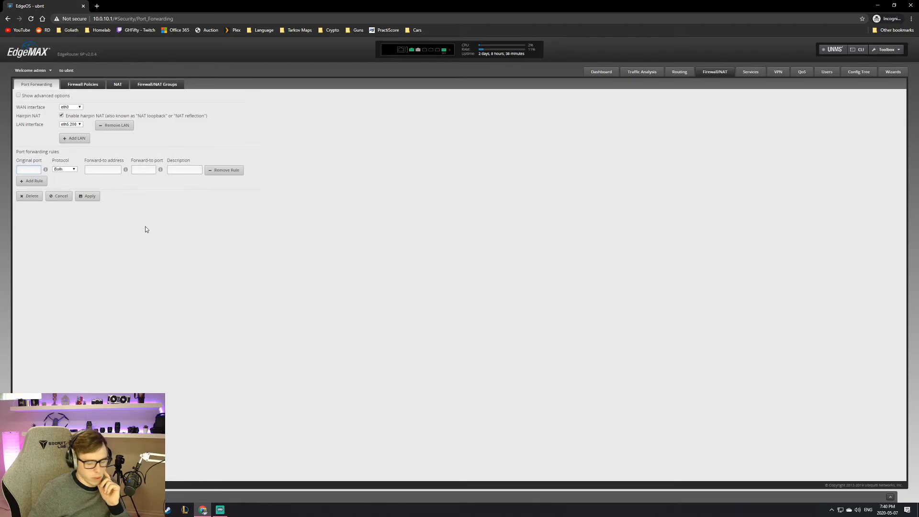
Step: Forward TCP port 80 to 10.0.200.50 port 80 as 'HTTP to PWP' and apply it
{"action": "type", "text": "80"}
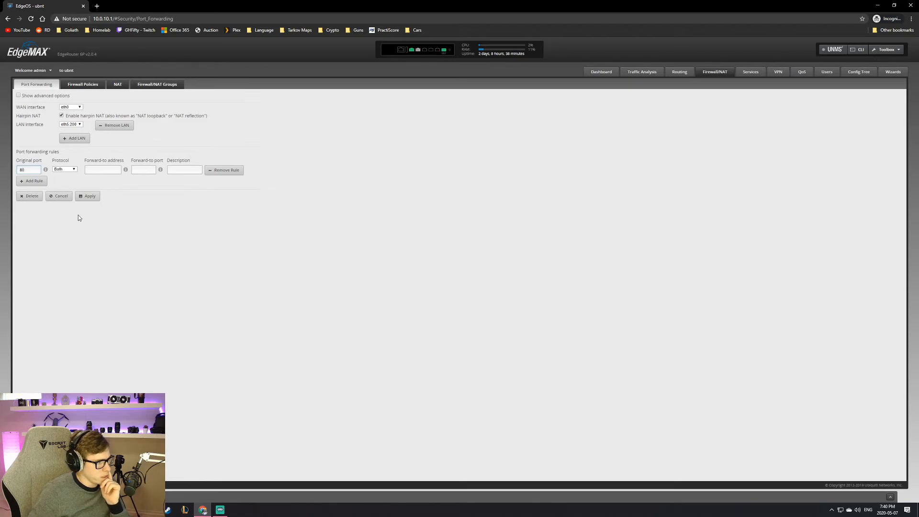
{"action": "left_click", "coordinate": [70, 170]}
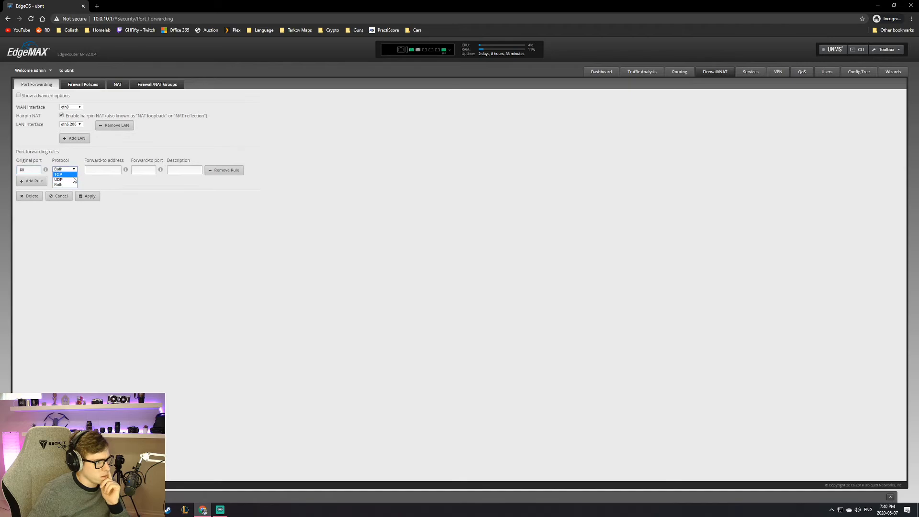
{"action": "left_click", "coordinate": [97, 170]}
{"action": "type", "text": "10.0.200.50"}
{"action": "left_click", "coordinate": [142, 170]}
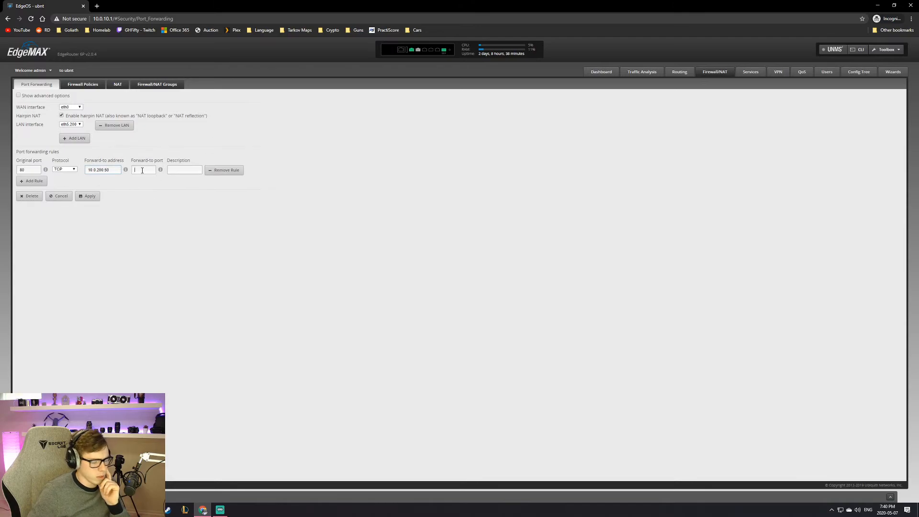
{"action": "key", "text": "BackSpace"}
{"action": "key", "text": "BackSpace"}
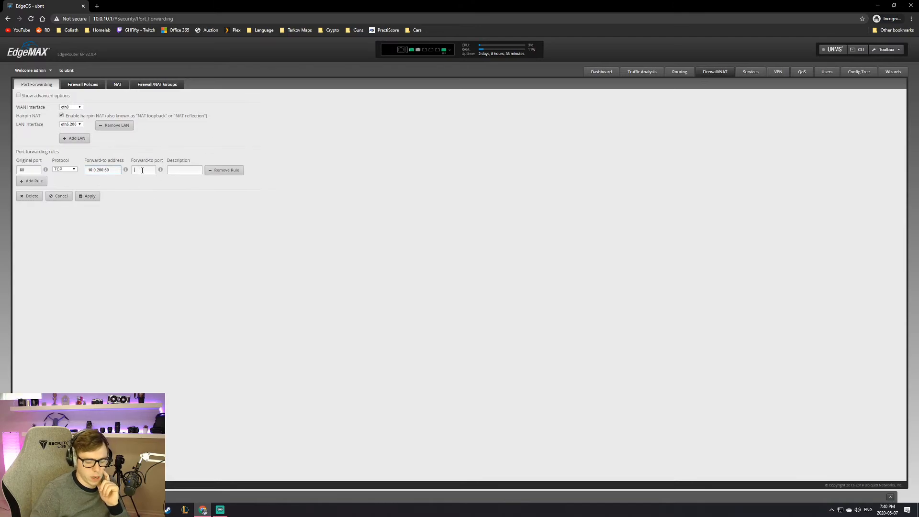
{"action": "left_click", "coordinate": [189, 170]}
{"action": "type", "text": "HTTP to"}
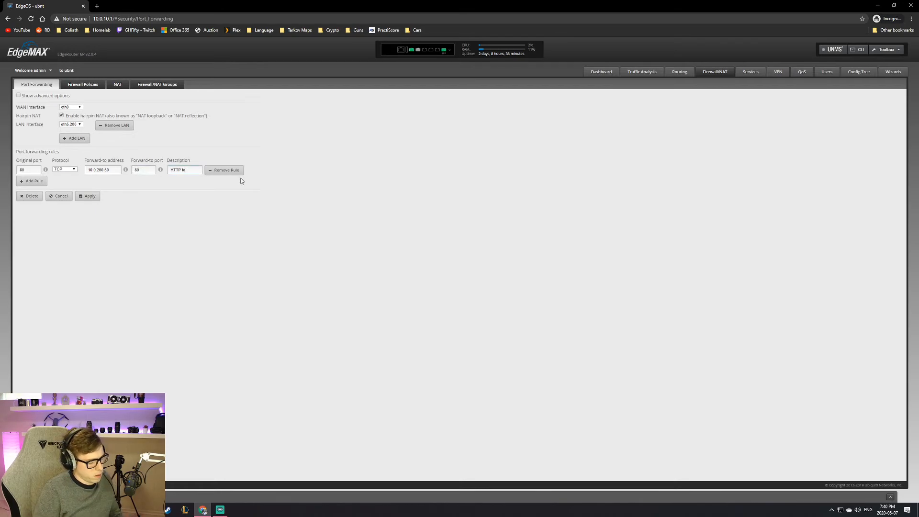
{"action": "type", "text": " PWP"}
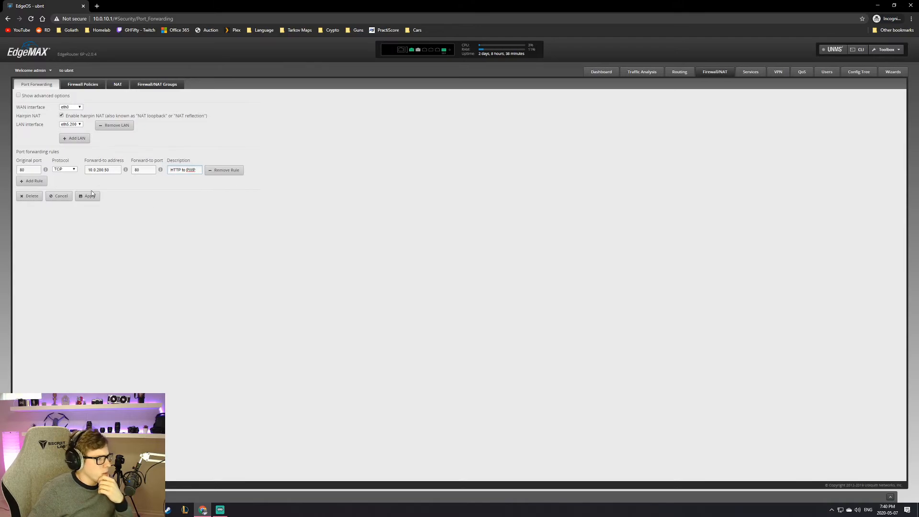
{"action": "left_click", "coordinate": [88, 196]}
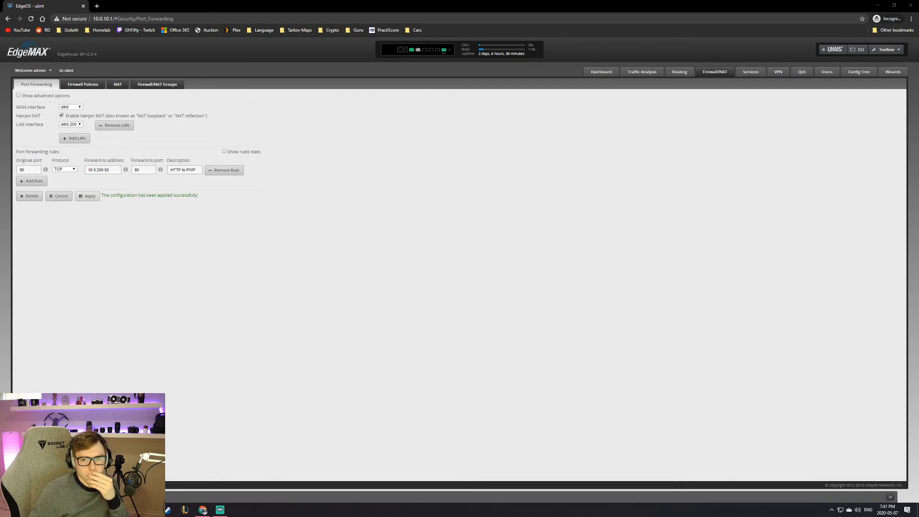
Step: Try connecting to vmw-pwp01 from the VMW group and dismiss the 'Host does not exist' error
{"action": "left_click_drag", "start_coordinate": [918, 139], "coordinate": [345, 3]}
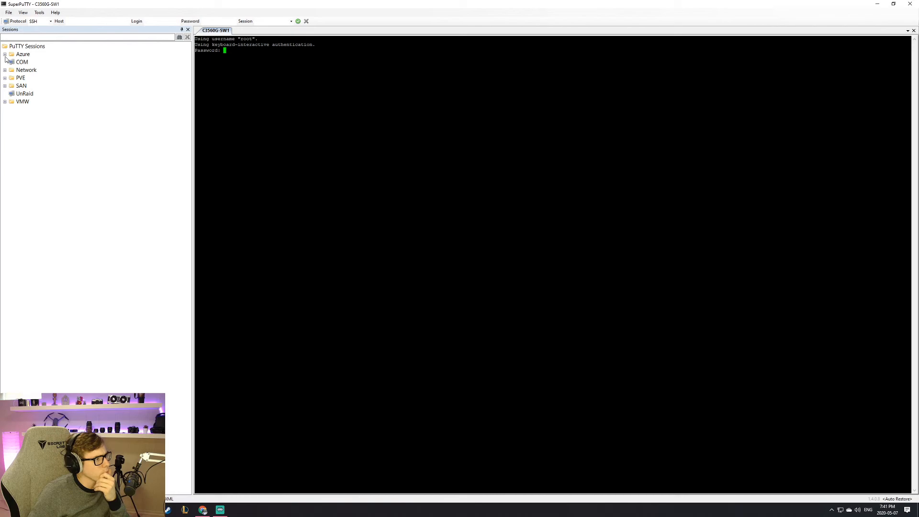
{"action": "left_click", "coordinate": [5, 101]}
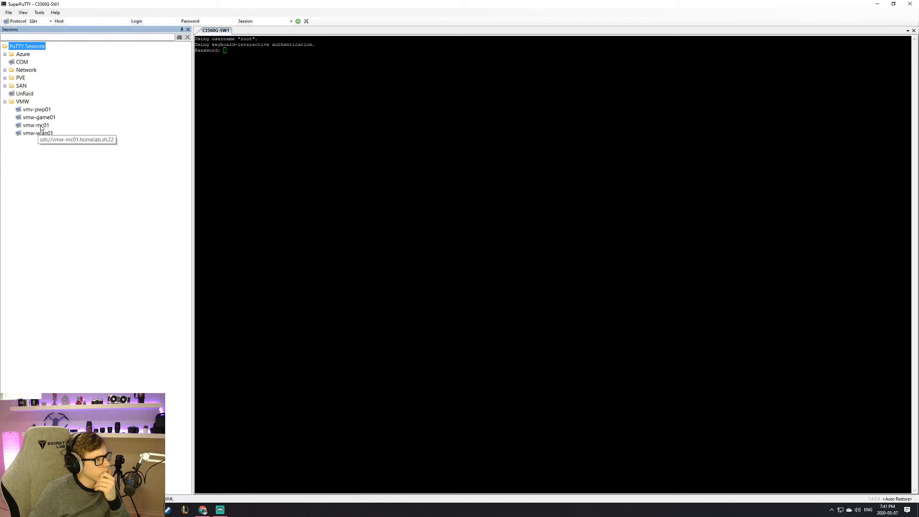
{"action": "double_click", "coordinate": [41, 109]}
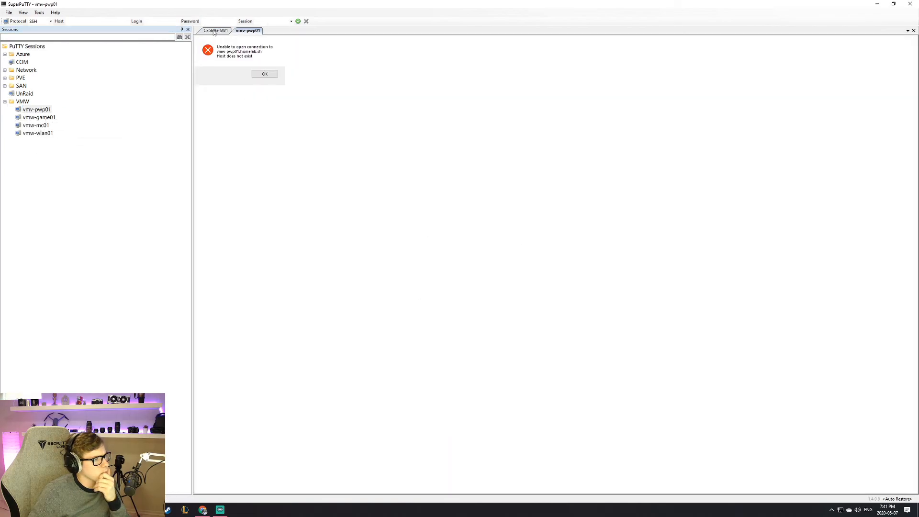
{"action": "left_click", "coordinate": [263, 74]}
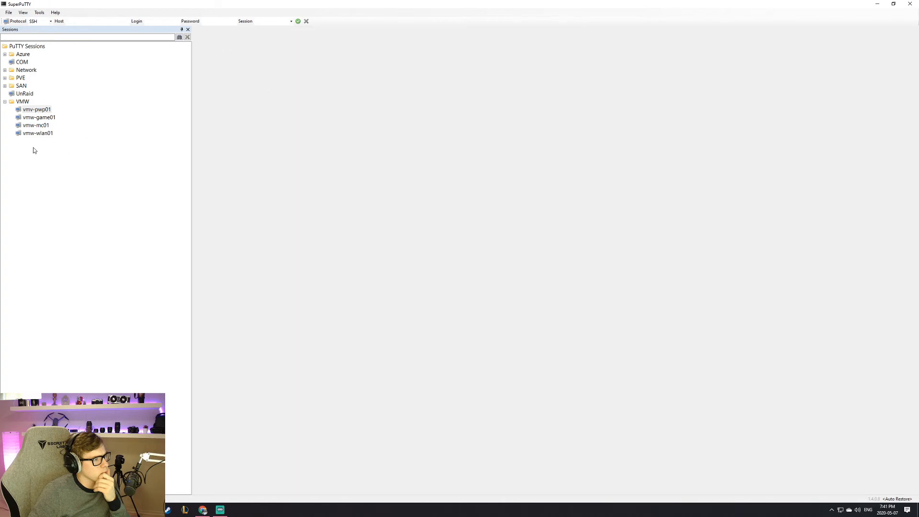
{"action": "left_click", "coordinate": [37, 110]}
{"action": "right_click", "coordinate": [36, 109]}
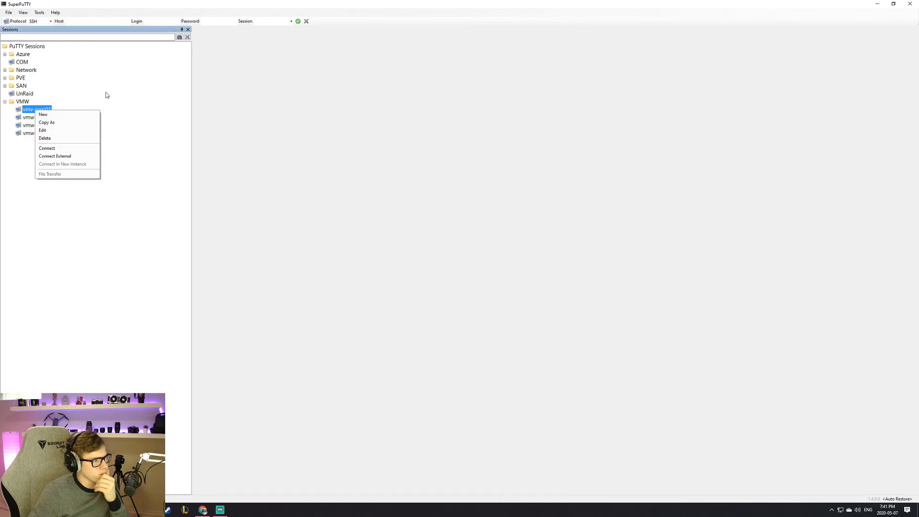
{"action": "left_click", "coordinate": [30, 111]}
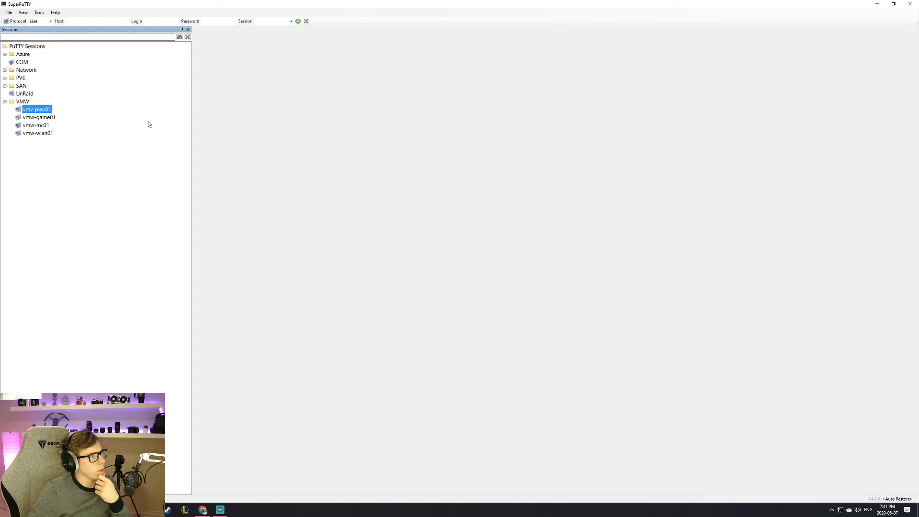
{"action": "left_click_drag", "start_coordinate": [376, 6], "coordinate": [918, 507]}
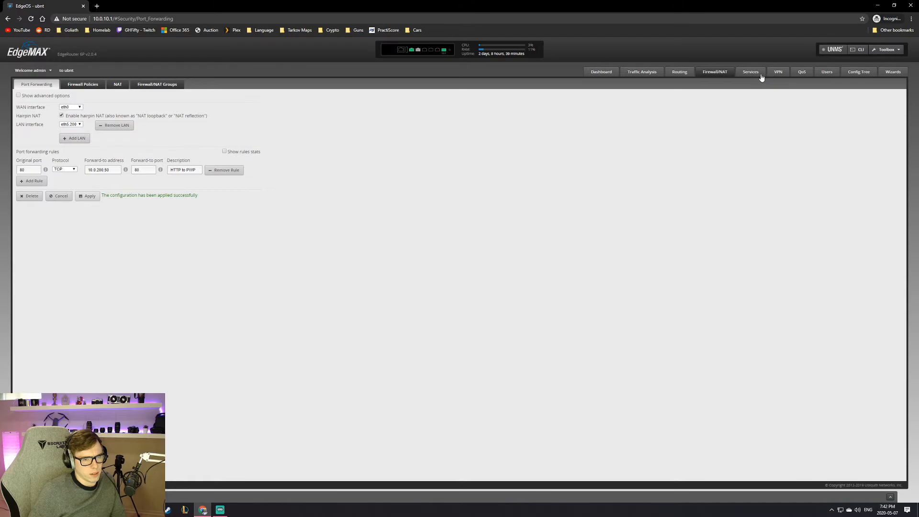
Step: Reload EdgeOS and view DNS forwarding settings (cache size 150), then bring SuperPuTTY back
{"action": "key", "text": "F5"}
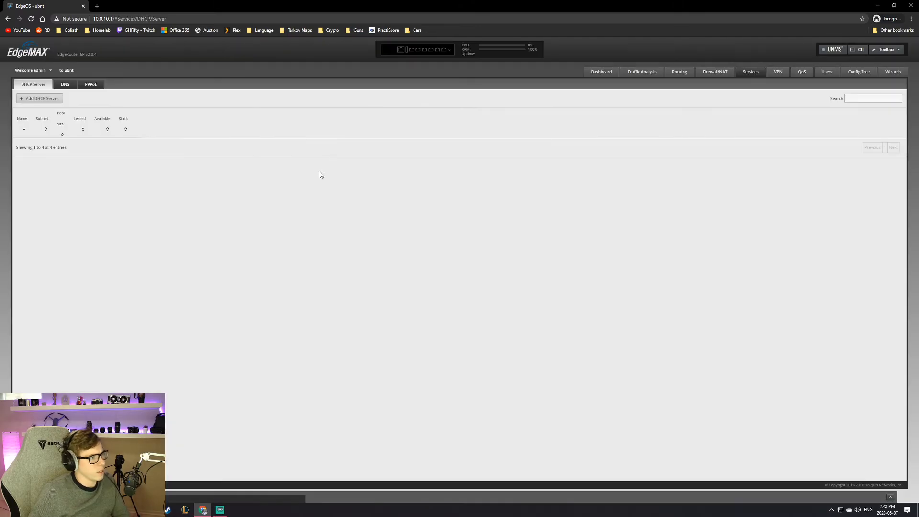
{"action": "left_click", "coordinate": [66, 84]}
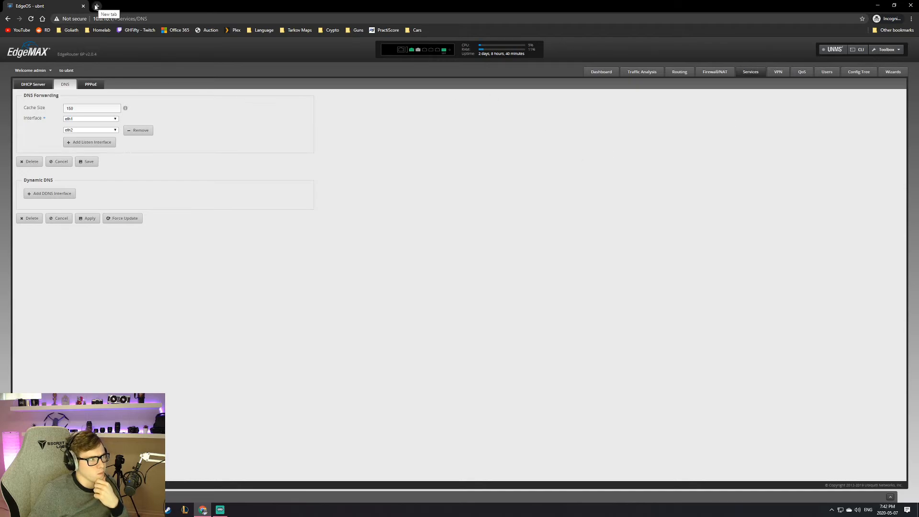
{"action": "left_click", "coordinate": [48, 73]}
{"action": "left_click", "coordinate": [47, 72]}
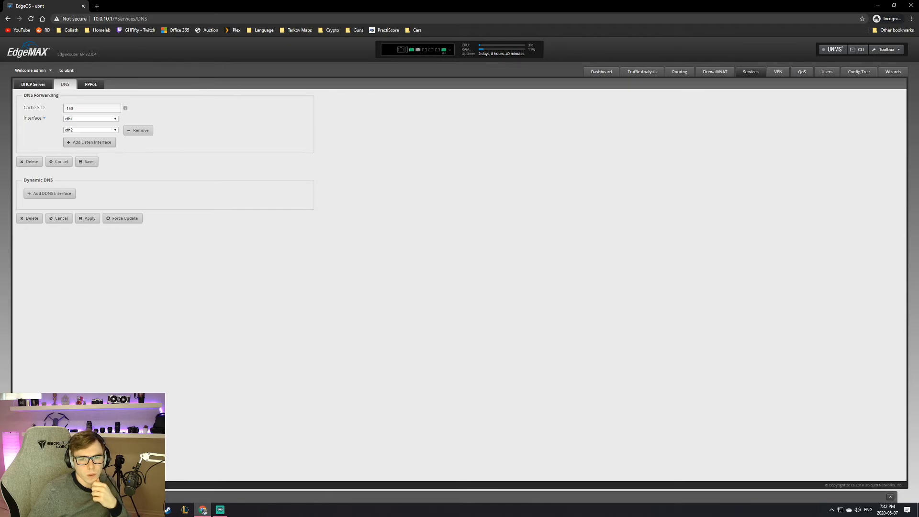
{"action": "left_click_drag", "start_coordinate": [918, 158], "coordinate": [471, 0]}
{"action": "right_click", "coordinate": [33, 110]}
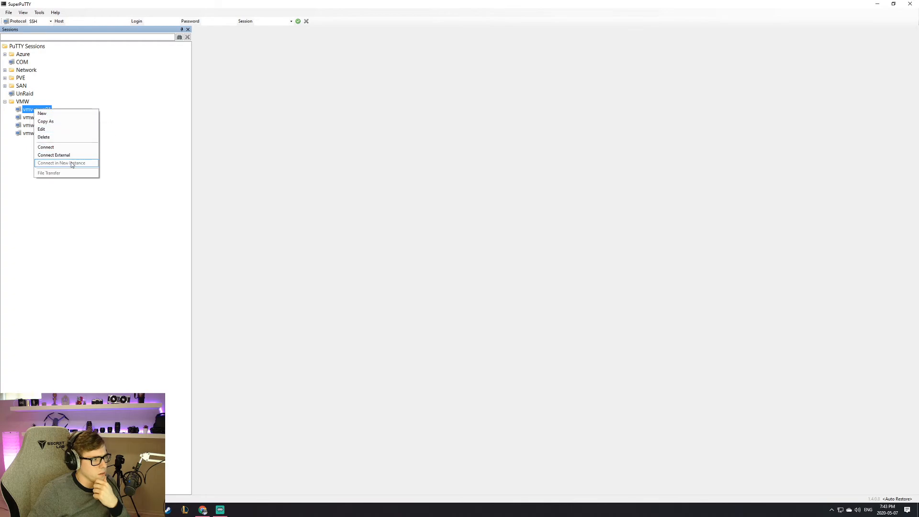
Step: Change vmw-pwp01's host name to 10.0.200.50, save, connect and accept the host key
{"action": "left_click", "coordinate": [71, 129]}
{"action": "left_click_drag", "start_coordinate": [431, 227], "coordinate": [365, 227]}
{"action": "type", "text": "10.0.200"}
{"action": "key", "text": "Return"}
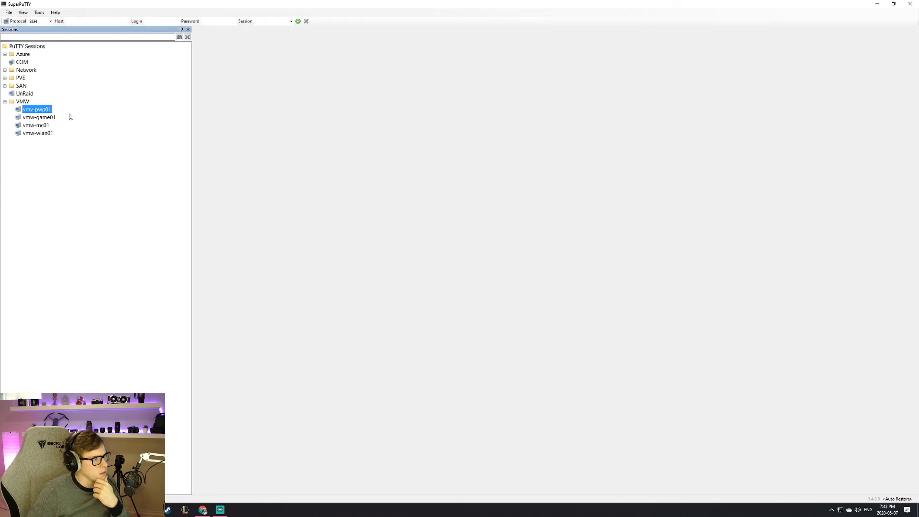
{"action": "double_click", "coordinate": [37, 110]}
{"action": "left_click", "coordinate": [460, 305]}
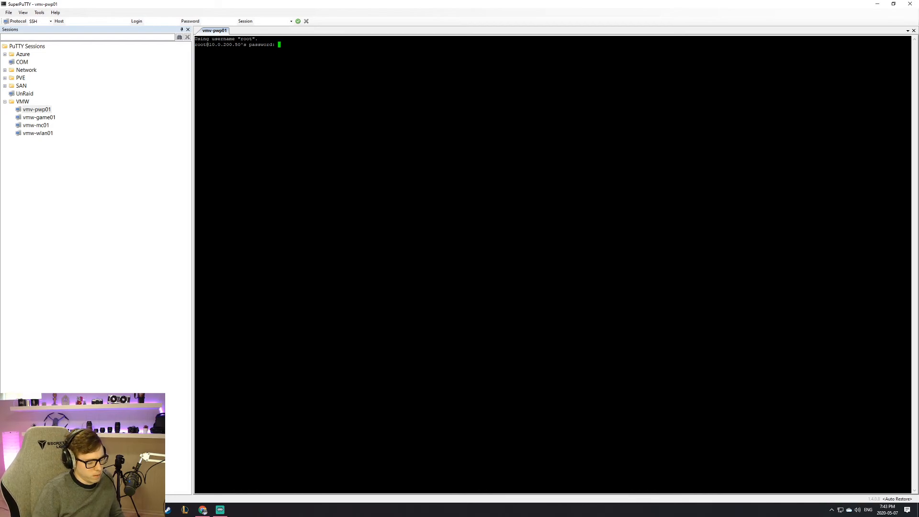
Step: Log in as root and run ls, which lists only anaconda-ks.cfg
{"action": "key", "text": "Return"}
{"action": "key", "text": "Return"}
{"action": "key", "text": "Return"}
{"action": "key", "text": "Return"}
{"action": "type", "text": "ls"}
{"action": "key", "text": "Return"}
{"action": "key", "text": "Return"}
{"action": "key", "text": "Return"}
{"action": "key", "text": "Return"}
{"action": "key", "text": "Return"}
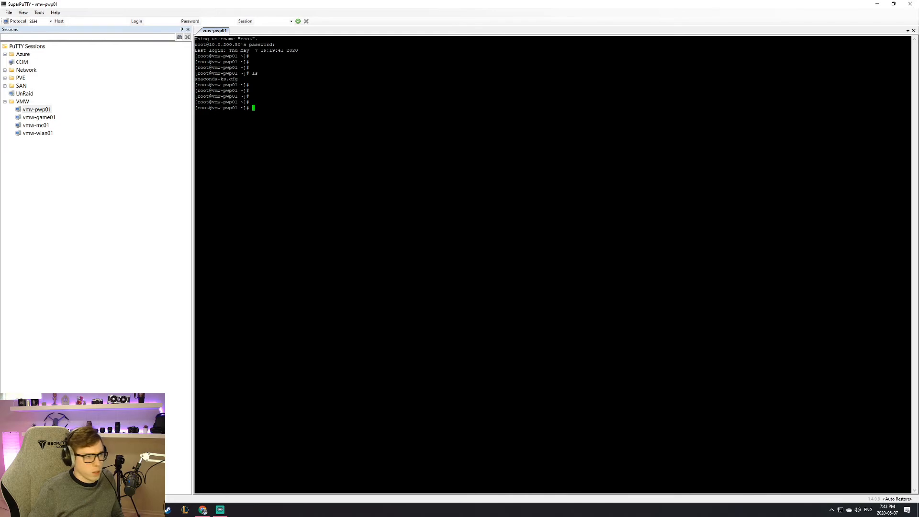
{"action": "key", "text": "Return"}
{"action": "key", "text": "Return"}
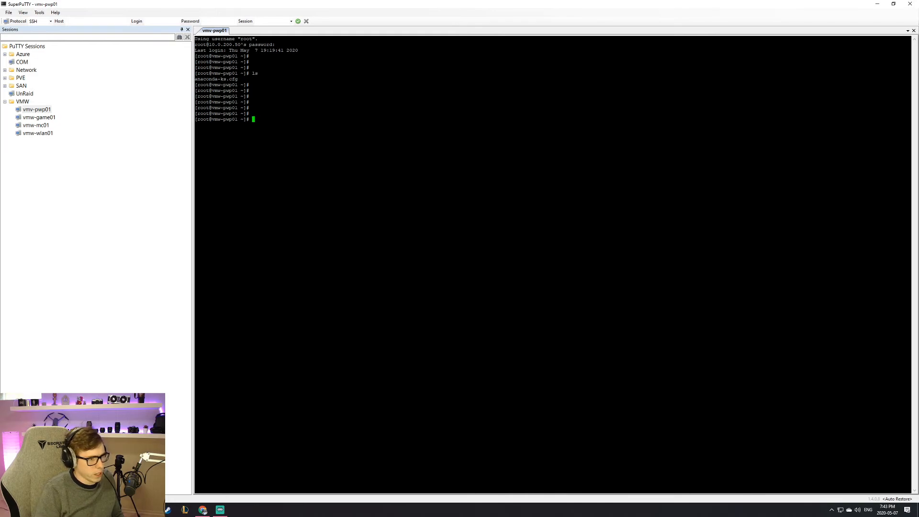
Step: Create user ts3 with useradd, set its password via passwd ts3, and su to ts3
{"action": "type", "text": "useradd "}
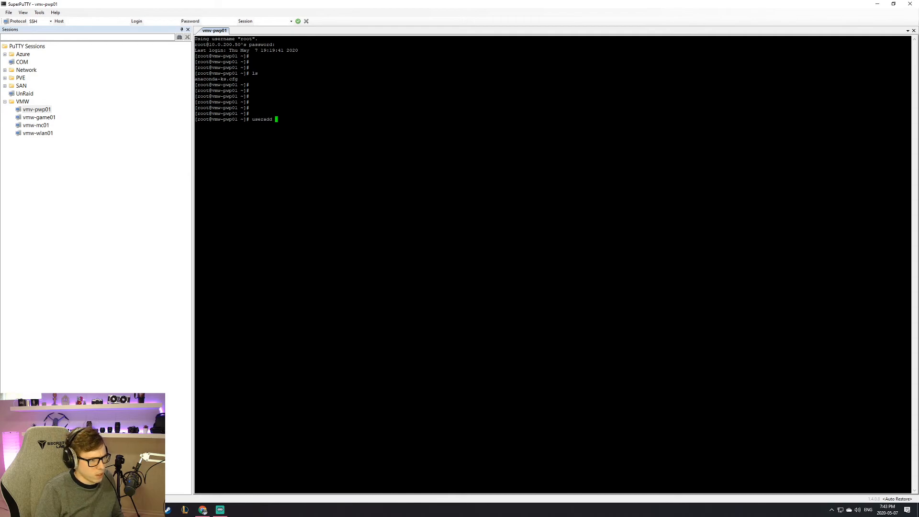
{"action": "type", "text": "ts3"}
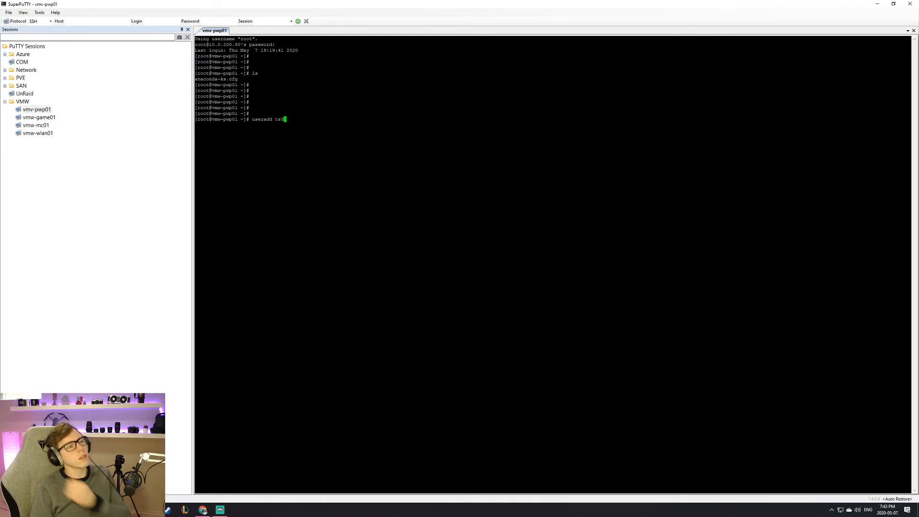
{"action": "key", "text": "Return"}
{"action": "key", "text": "Return"}
{"action": "key", "text": "Return"}
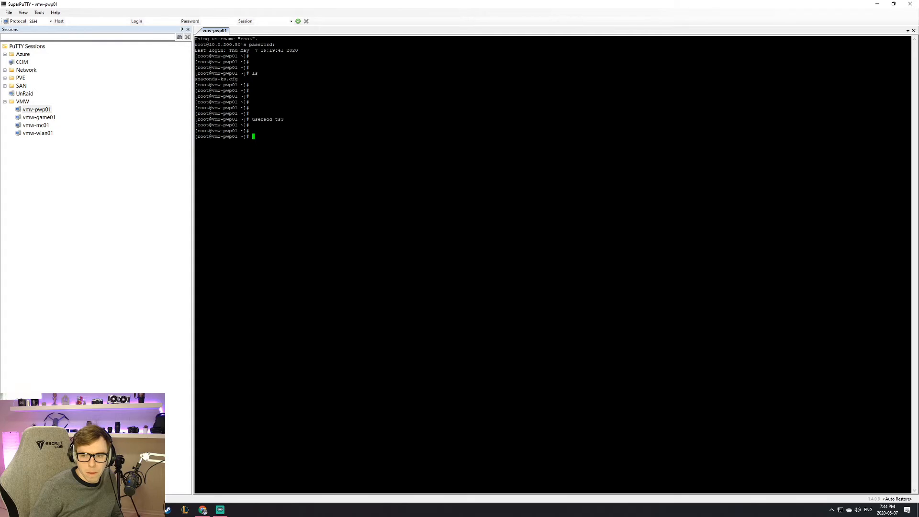
{"action": "type", "text": "passwd"}
{"action": "key", "text": "BackSpace"}
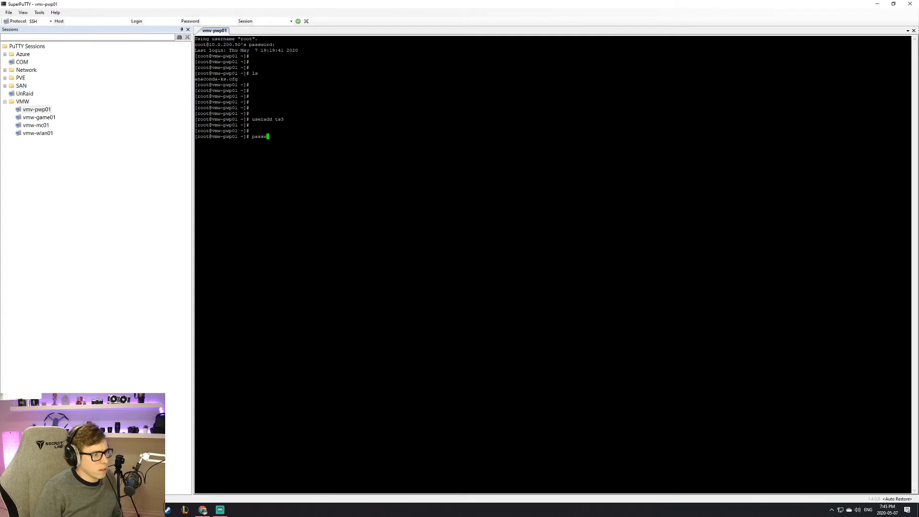
{"action": "type", "text": "ts3"}
{"action": "key", "text": "Return"}
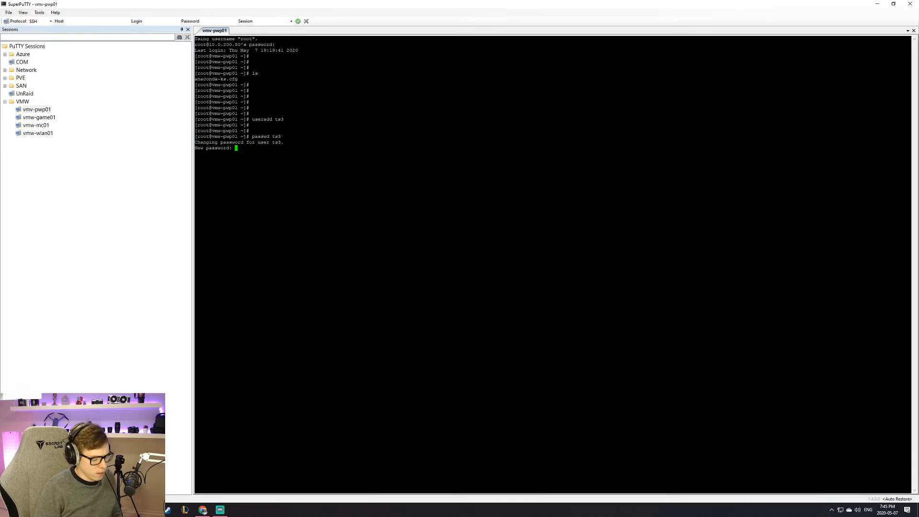
{"action": "key", "text": "Return"}
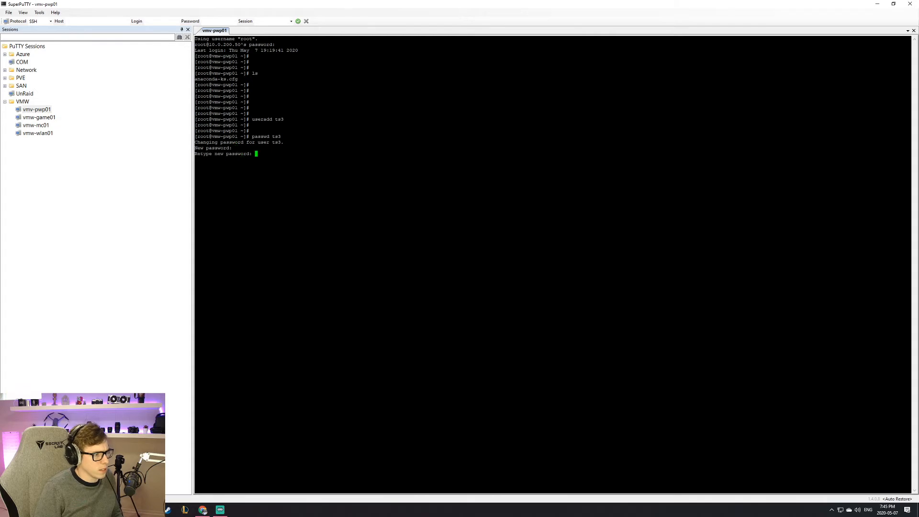
{"action": "key", "text": "Return"}
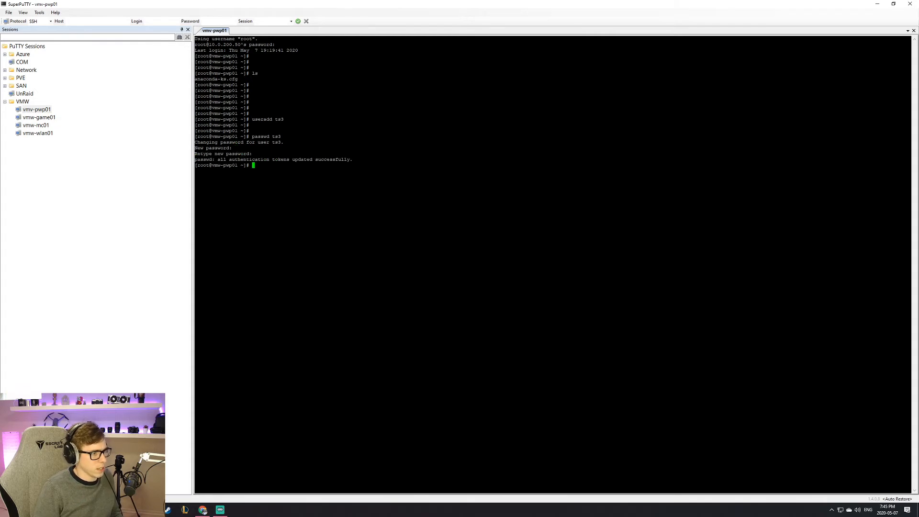
{"action": "key", "text": "Return"}
{"action": "key", "text": "Return"}
{"action": "key", "text": "Return"}
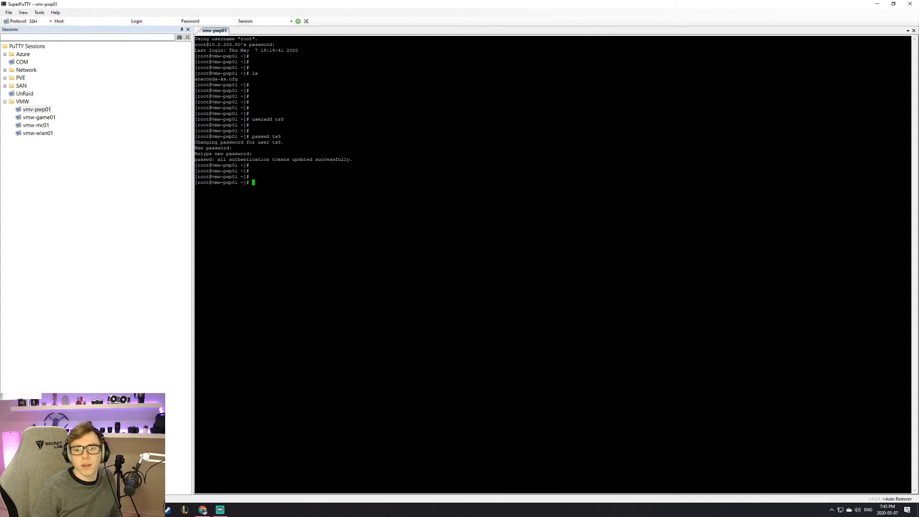
{"action": "type", "text": "su ts3"}
{"action": "key", "text": "Return"}
{"action": "key", "text": "Return"}
{"action": "key", "text": "Return"}
{"action": "key", "text": "Return"}
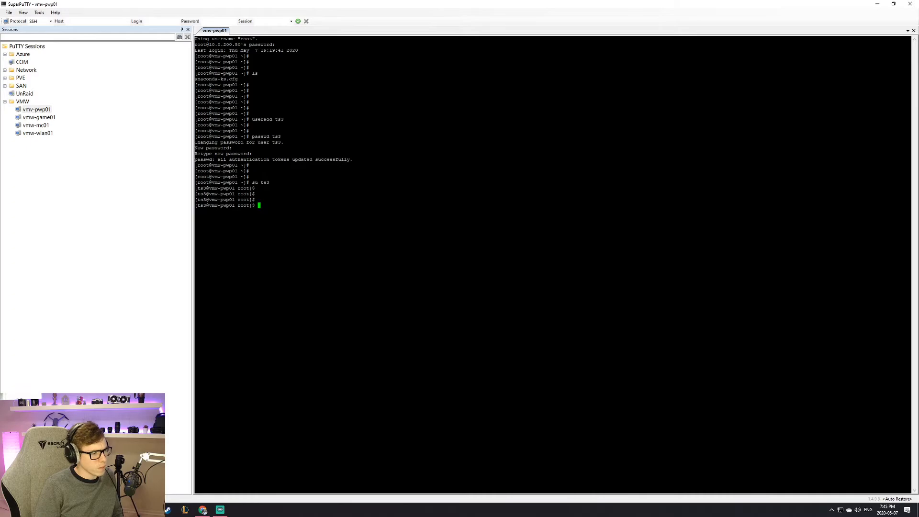
Step: Move into the ts3 home directory and list its contents
{"action": "type", "text": "cd ~"}
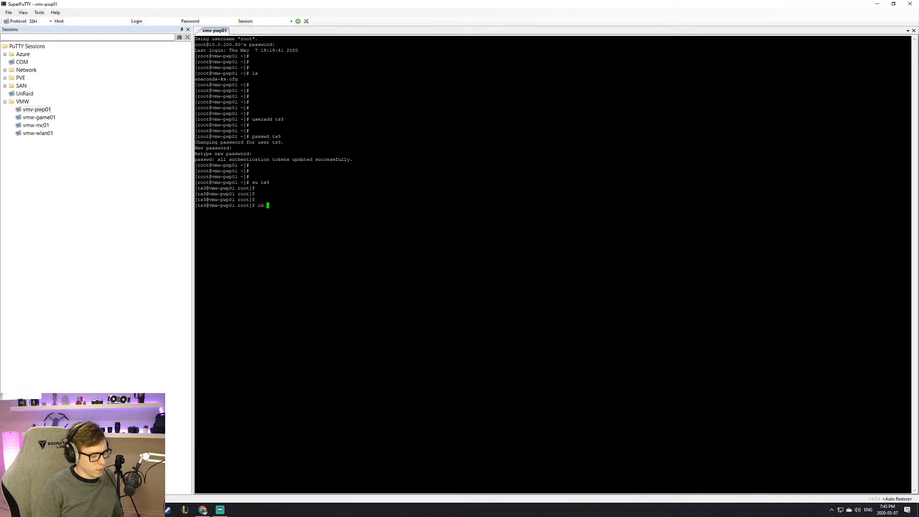
{"action": "key", "text": "Return"}
{"action": "key", "text": "Return"}
{"action": "key", "text": "Return"}
{"action": "type", "text": "l;s"}
{"action": "key", "text": "Return"}
{"action": "type", "text": "ls"}
{"action": "key", "text": "Return"}
{"action": "key", "text": "Return"}
{"action": "key", "text": "Return"}
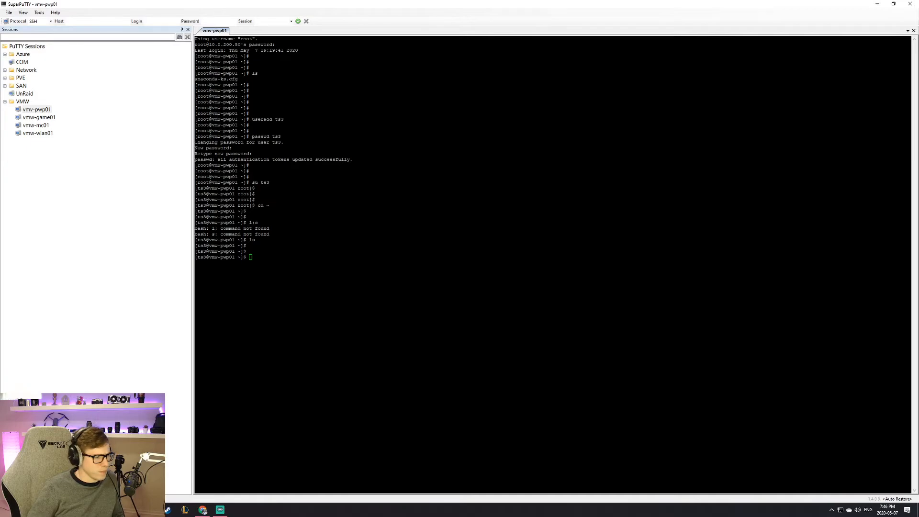
Step: Enter wget with the pasted TeamSpeak3-Client-linux_amd64-3.5.2.run download URL, not yet run
{"action": "key", "text": "Return"}
{"action": "key", "text": "Return"}
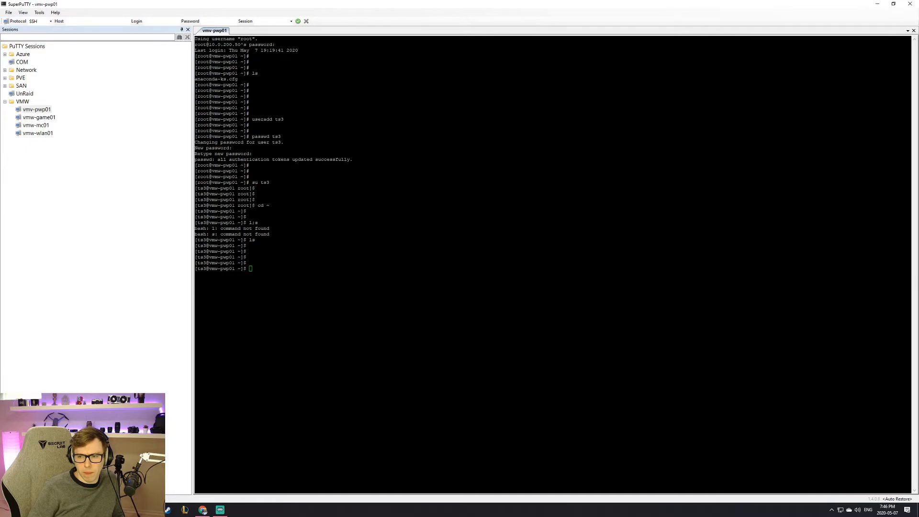
{"action": "type", "text": "wget"}
{"action": "type", "text": "https://files.teamspeak-services.com/releases/client/3.5.2/TeamSpeak3-Client-linux_amd64-3.5.2.run"}
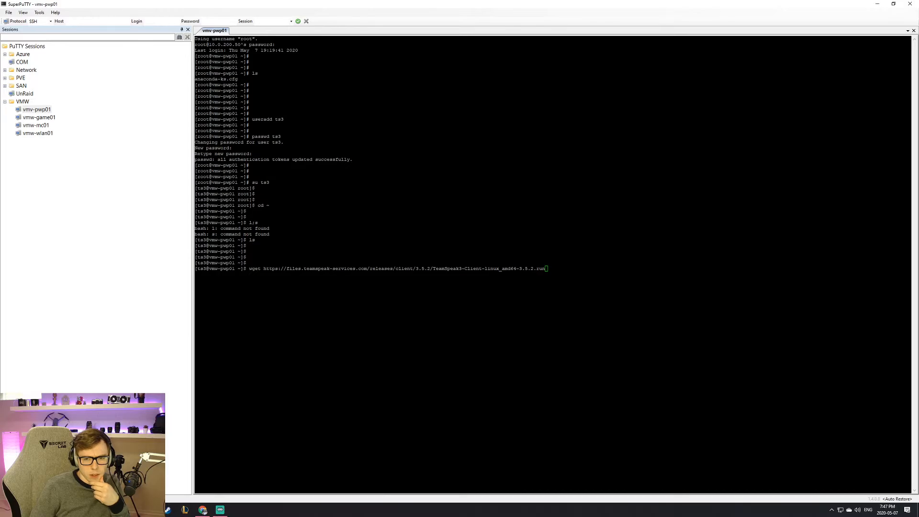
Step: Replace the client command and download the teamspeak3-server_linux_amd64-3.12.1.tar.bz2 tarball with wget
{"action": "key", "text": "ctrl+w"}
{"action": "key", "text": "BackSpace"}
{"action": "key", "text": "BackSpace"}
{"action": "key", "text": "BackSpace"}
{"action": "key", "text": "BackSpace"}
{"action": "key", "text": "BackSpace"}
{"action": "type", "text": "wget"}
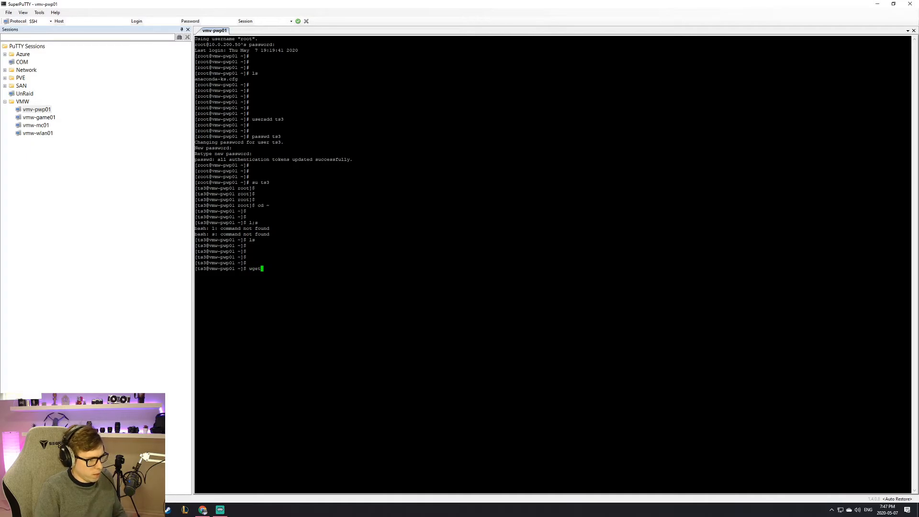
{"action": "type", "text": "http://dl.4players.de/ts/releases/3.12.1/teamspeak3-server_linux_amd64-3.12.1.tar.bz2"}
{"action": "key", "text": "Return"}
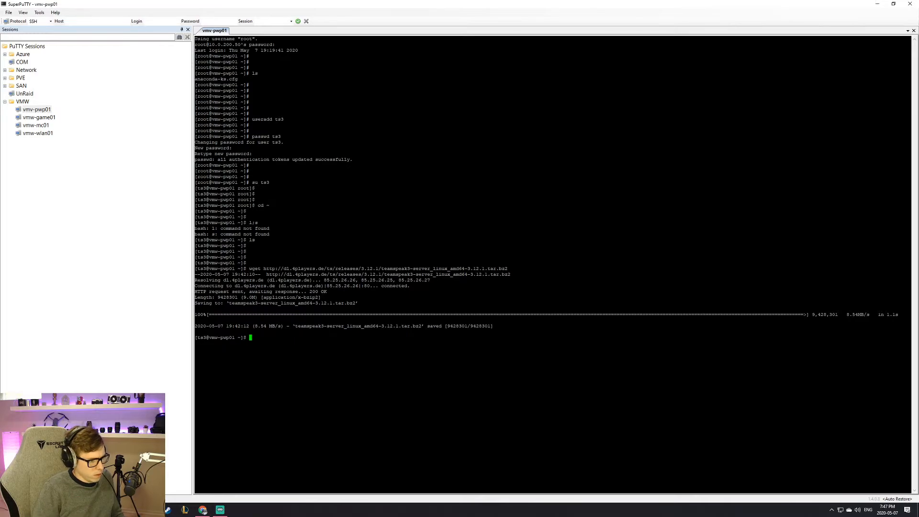
Step: Try extracting the server tarball with tar -zxvf, which fails as not gzip
{"action": "type", "text": "tar"}
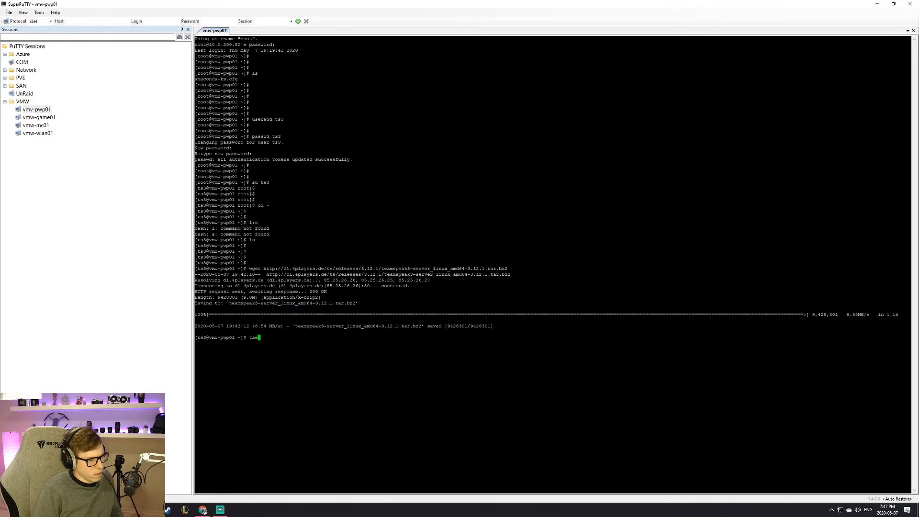
{"action": "key", "text": "Return"}
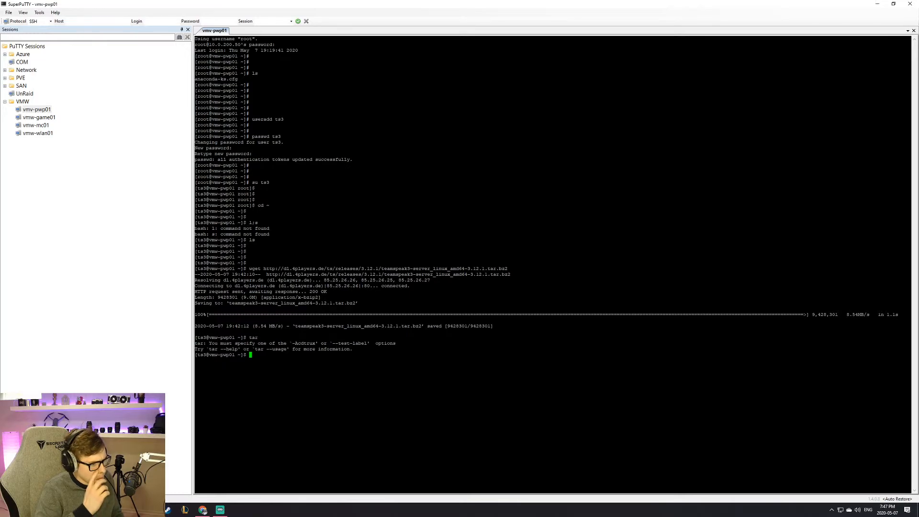
{"action": "type", "text": "tar -zx"}
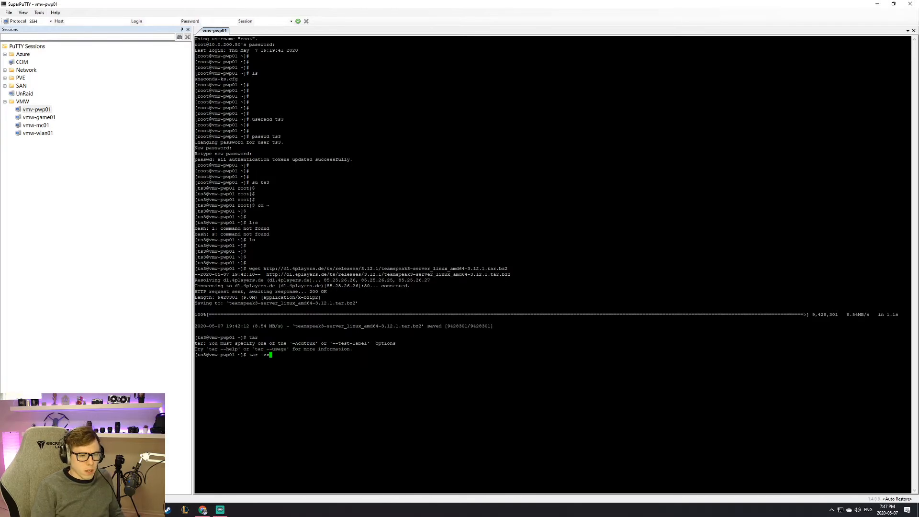
{"action": "type", "text": "vf"}
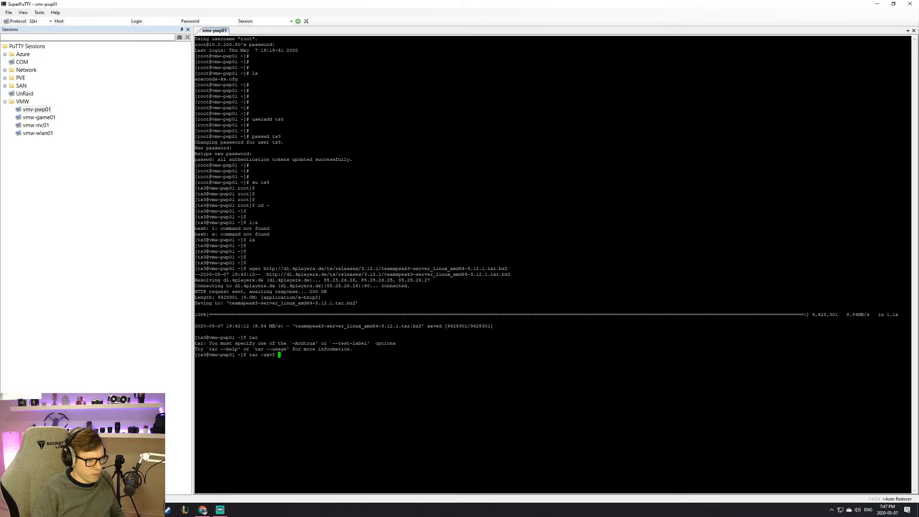
{"action": "key", "text": "Tab"}
{"action": "key", "text": "Tab"}
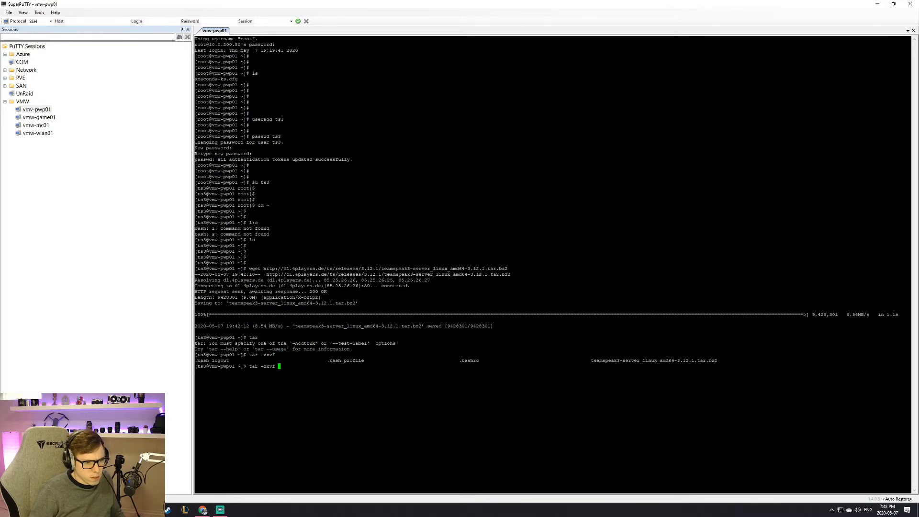
{"action": "left_click_drag", "start_coordinate": [591, 361], "coordinate": [717, 360]}
{"action": "right_click", "coordinate": [717, 360]}
{"action": "key", "text": "Return"}
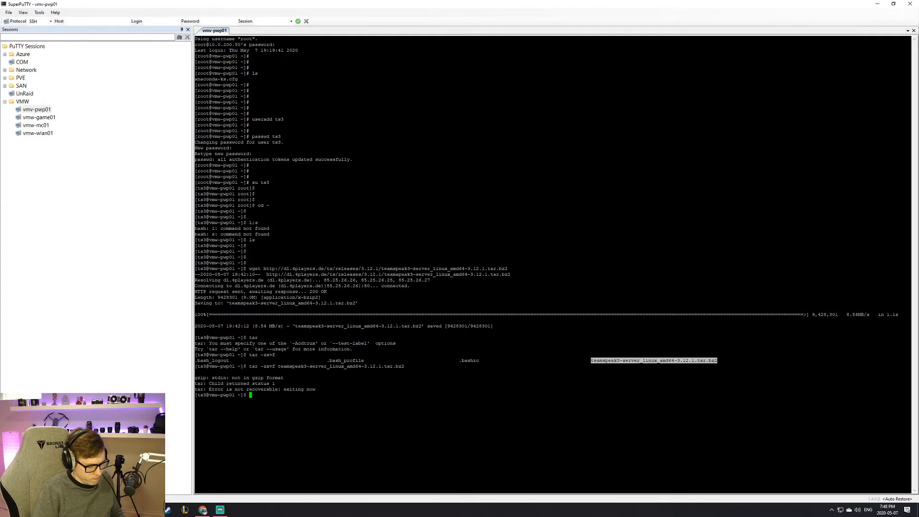
Step: Check for unzip and try 'sudo yum install -y zip unzip' as ts3
{"action": "type", "text": "un"}
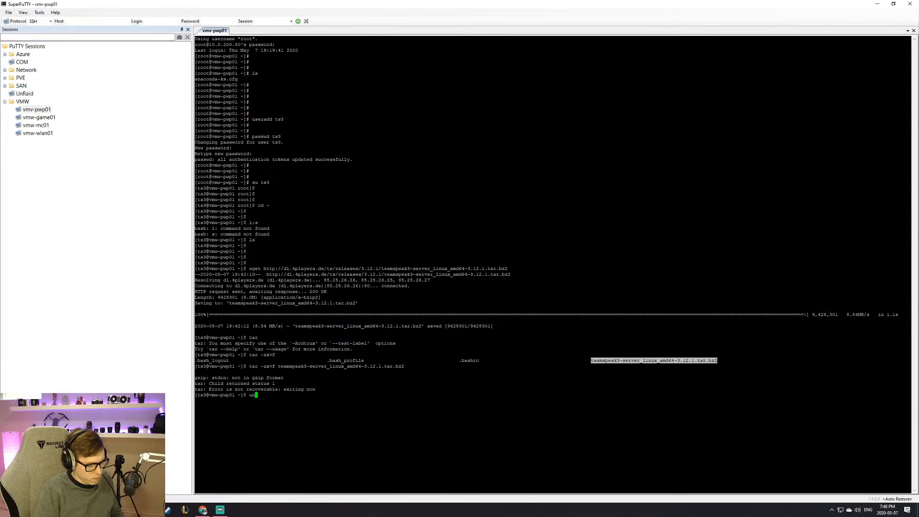
{"action": "type", "text": "zip"}
{"action": "key", "text": "Return"}
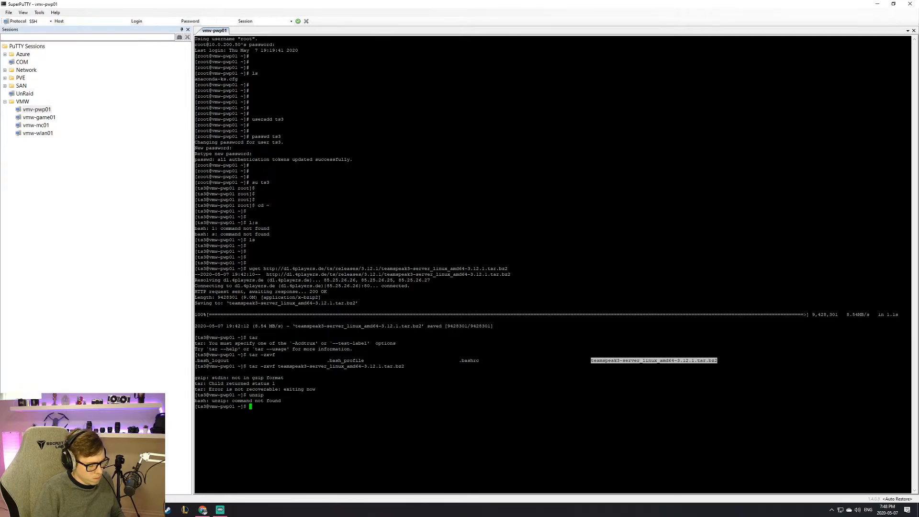
{"action": "type", "text": "sud"}
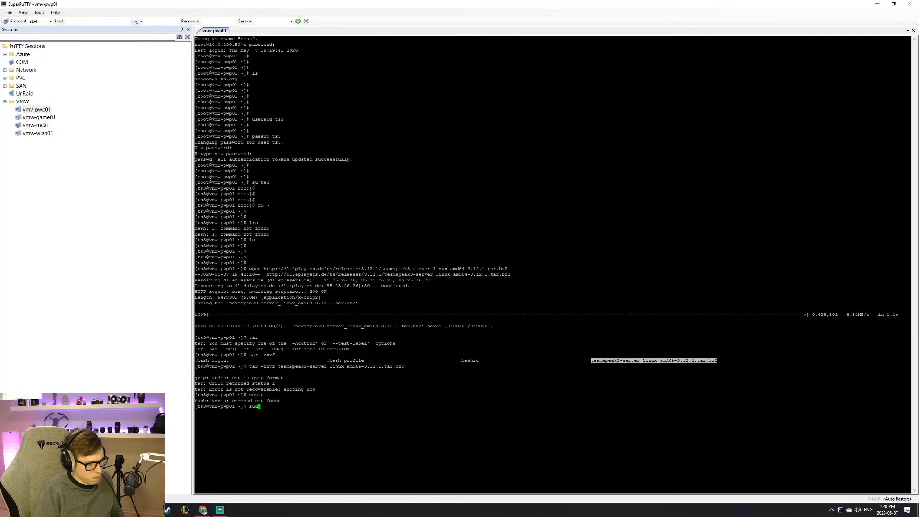
{"action": "type", "text": "o yum install -y"}
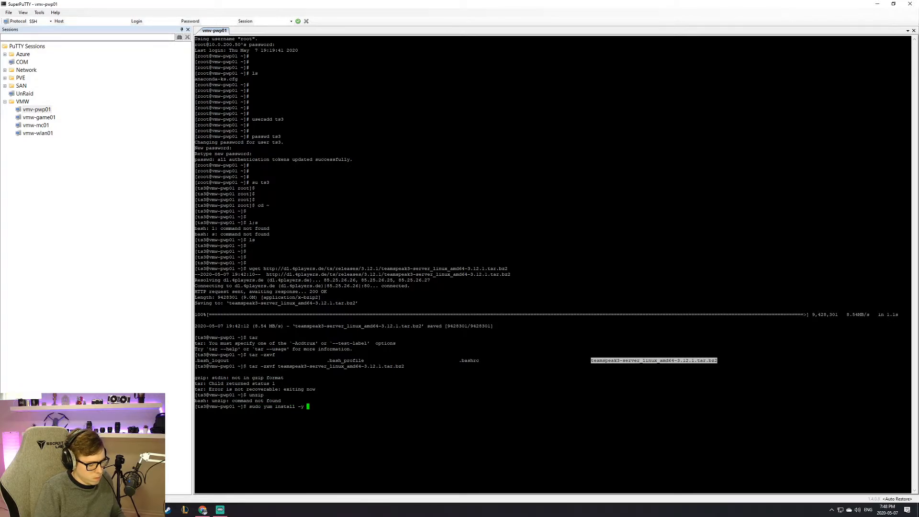
{"action": "type", "text": " zip unzip"}
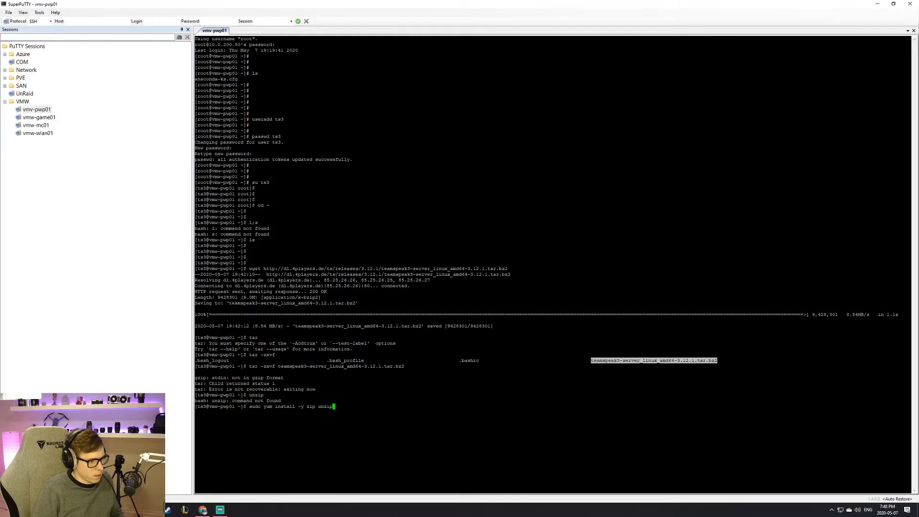
{"action": "key", "text": "Return"}
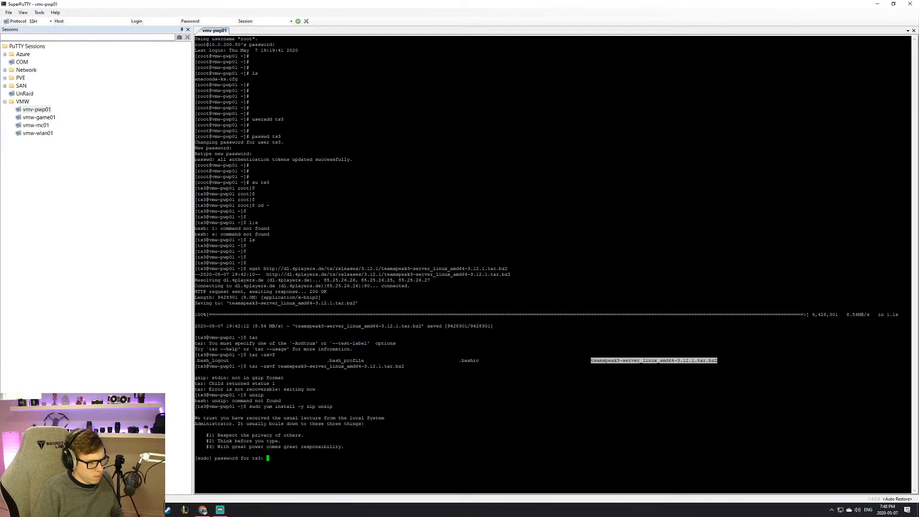
{"action": "key", "text": "Return"}
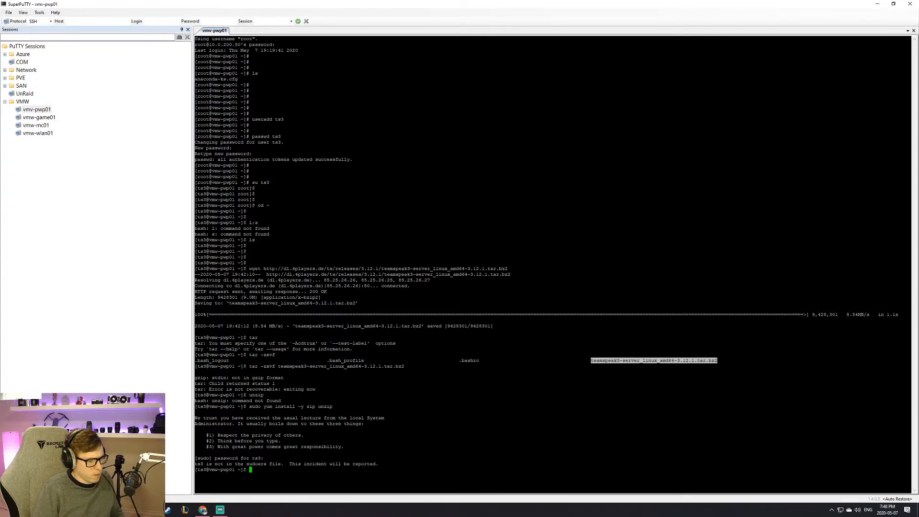
{"action": "key", "text": "Return"}
{"action": "key", "text": "Return"}
{"action": "key", "text": "Return"}
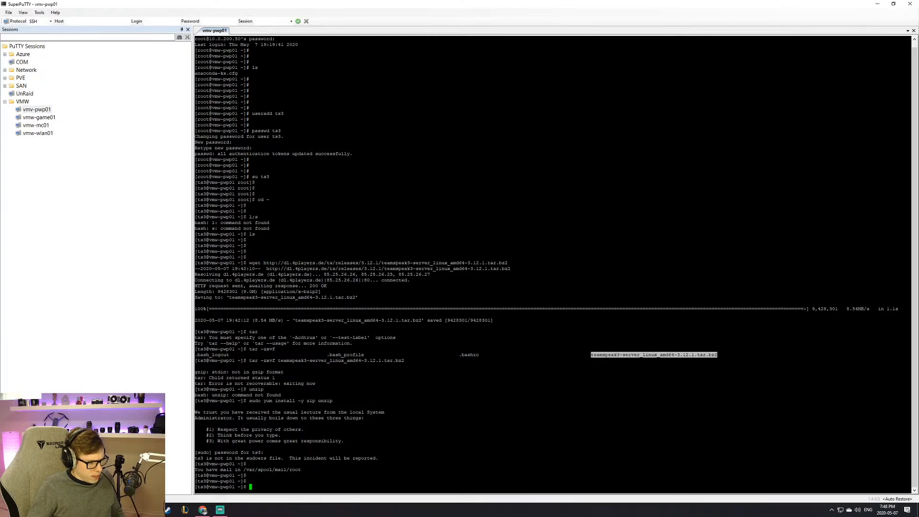
Step: Exit to root and install zip and unzip with yum
{"action": "type", "text": "exit"}
{"action": "key", "text": "Return"}
{"action": "key", "text": "Return"}
{"action": "key", "text": "Return"}
{"action": "key", "text": "Return"}
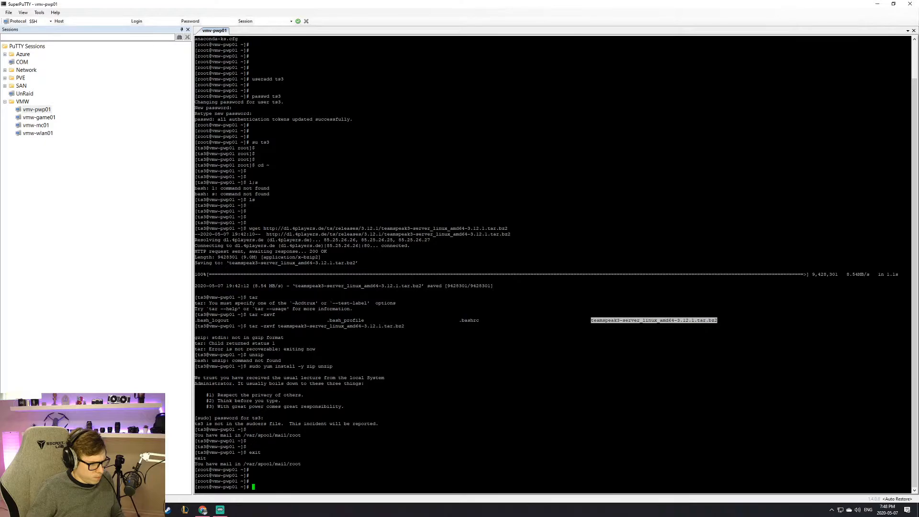
{"action": "left_click_drag", "start_coordinate": [263, 366], "coordinate": [332, 366]}
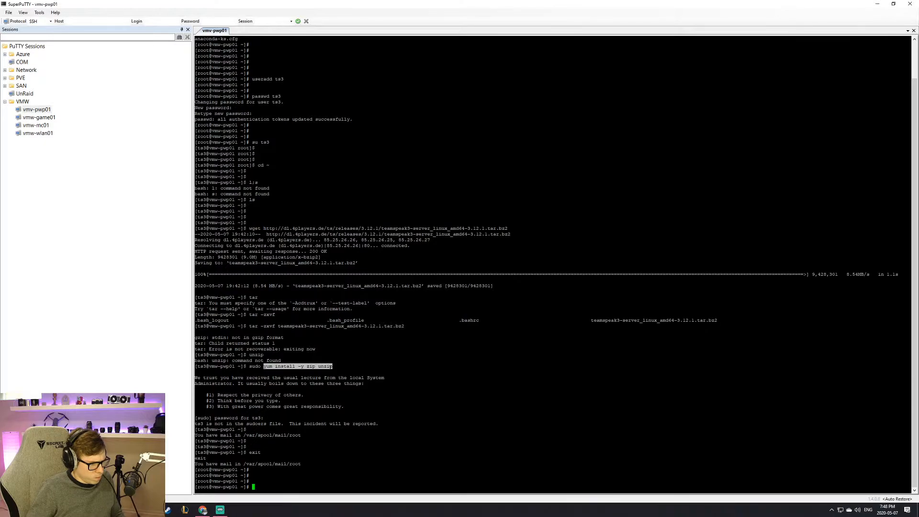
{"action": "type", "text": "yum install -y zip unzip"}
{"action": "key", "text": "Return"}
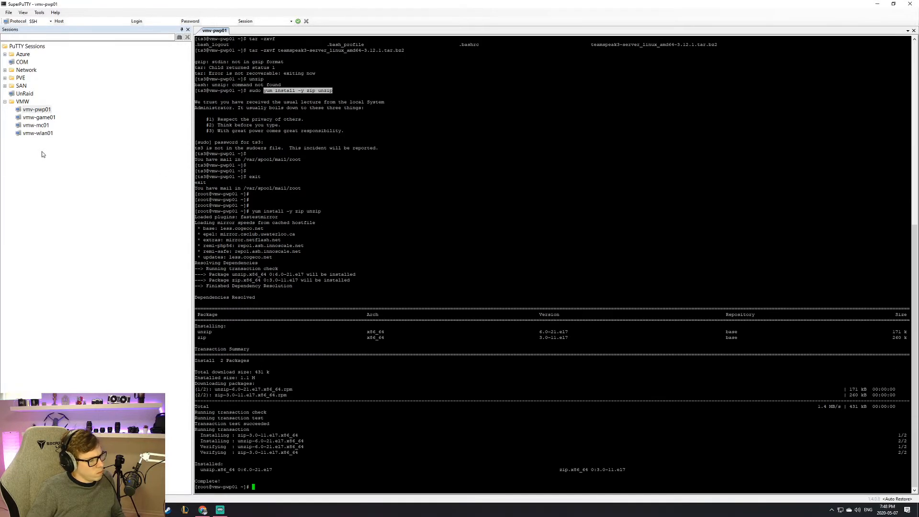
{"action": "key", "text": "Return"}
{"action": "key", "text": "Return"}
{"action": "key", "text": "Return"}
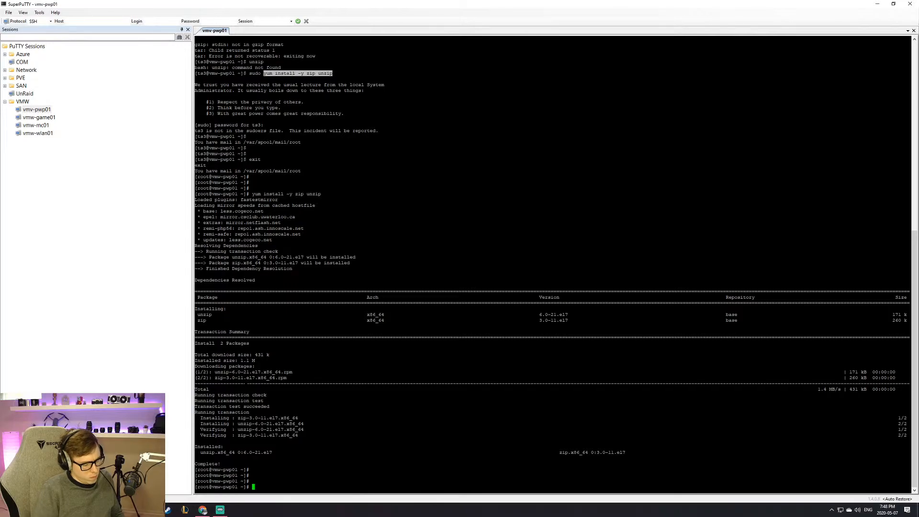
Step: Switch back to ts3, go to its home directory and list the files
{"action": "type", "text": "su "}
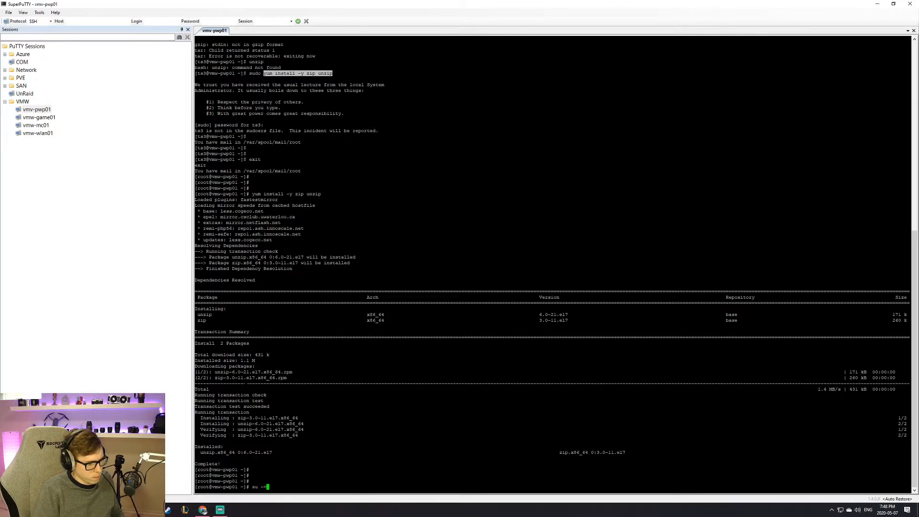
{"action": "type", "text": "ts3"}
{"action": "key", "text": "Return"}
{"action": "key", "text": "Return"}
{"action": "key", "text": "Return"}
{"action": "type", "text": "cd "}
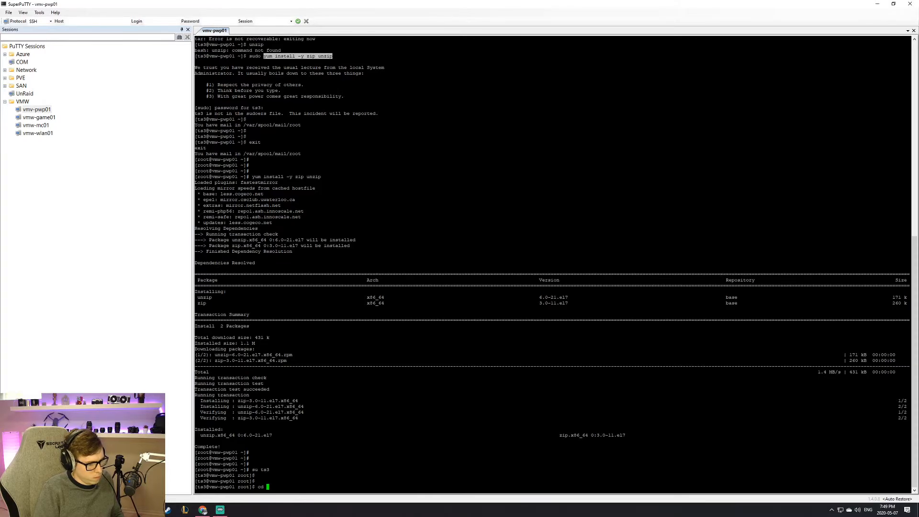
{"action": "type", "text": "~"}
{"action": "key", "text": "Return"}
{"action": "type", "text": "ls"}
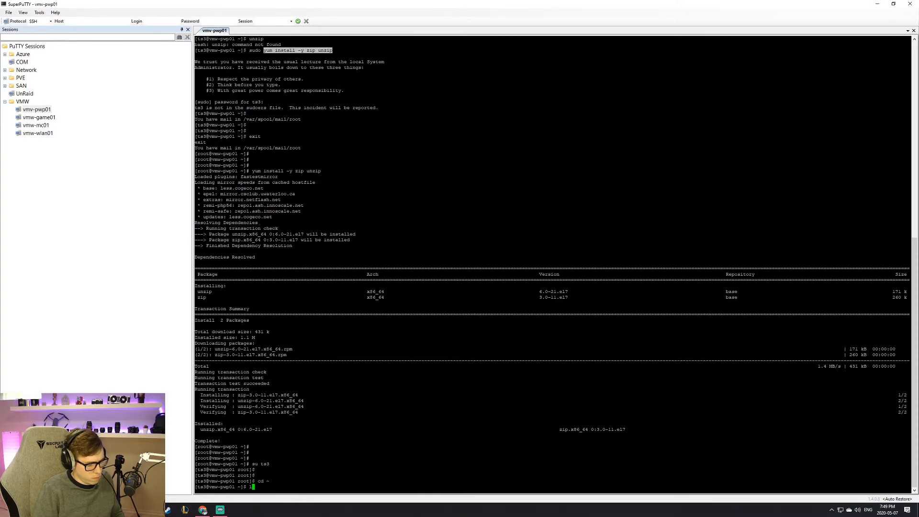
{"action": "key", "text": "Return"}
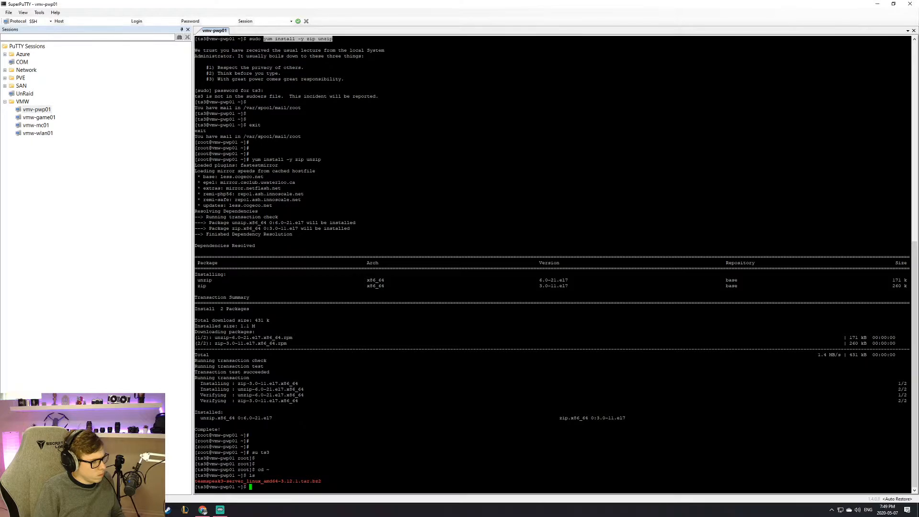
Step: Run unzip on teamspeak3-server_linux_amd64-3.12.1.tar.bz2, which reports no zipfile directory found
{"action": "key", "text": "Return"}
{"action": "key", "text": "Return"}
{"action": "key", "text": "Return"}
{"action": "key", "text": "Return"}
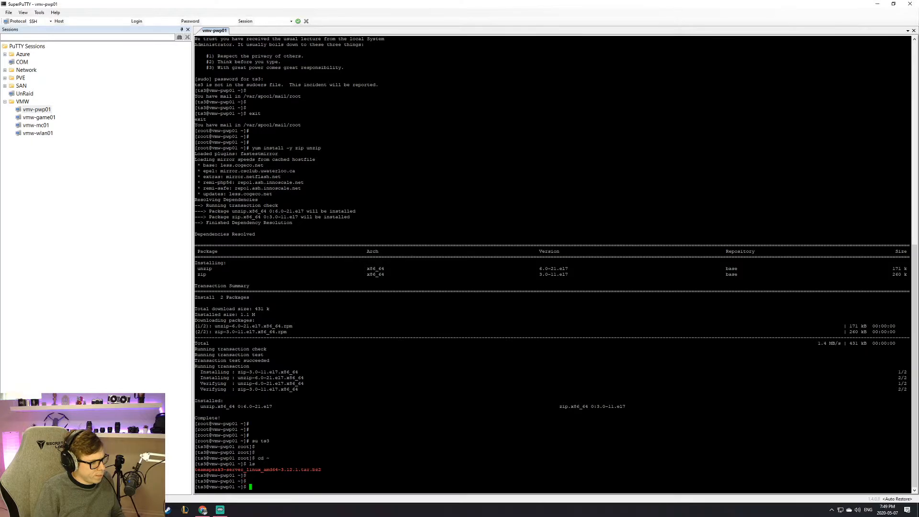
{"action": "type", "text": "unzip "}
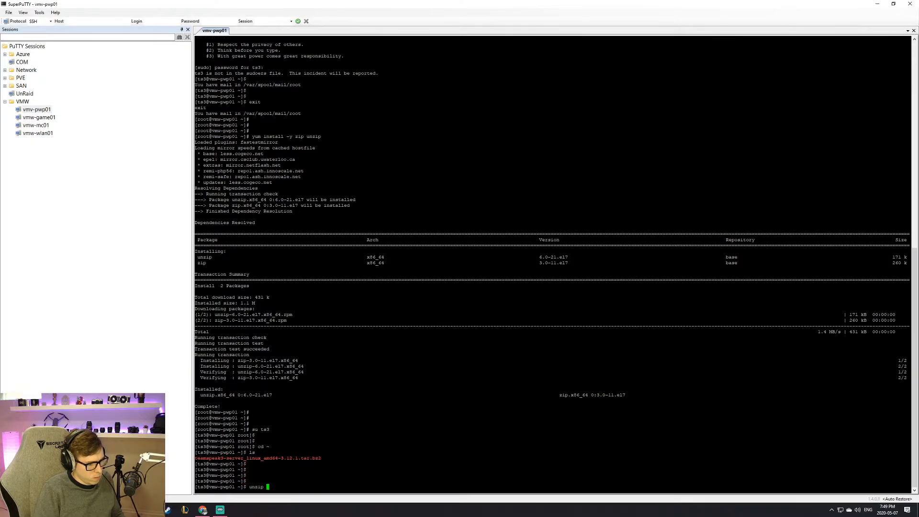
{"action": "type", "text": "te"}
{"action": "key", "text": "Tab"}
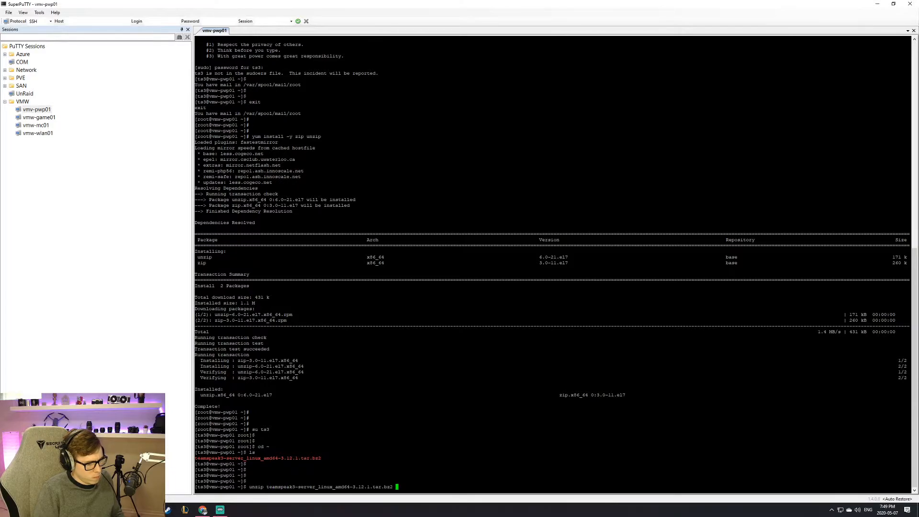
{"action": "key", "text": "Return"}
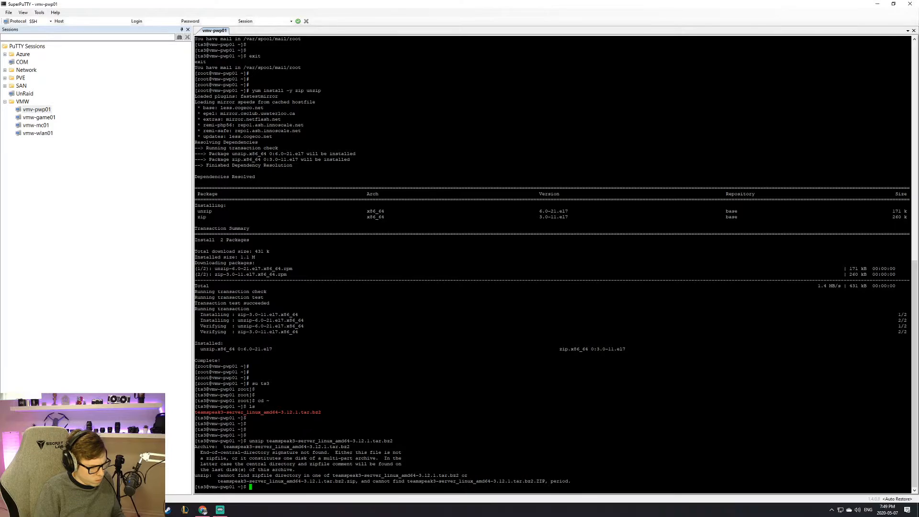
{"action": "key", "text": "Return"}
{"action": "key", "text": "Return"}
{"action": "key", "text": "Return"}
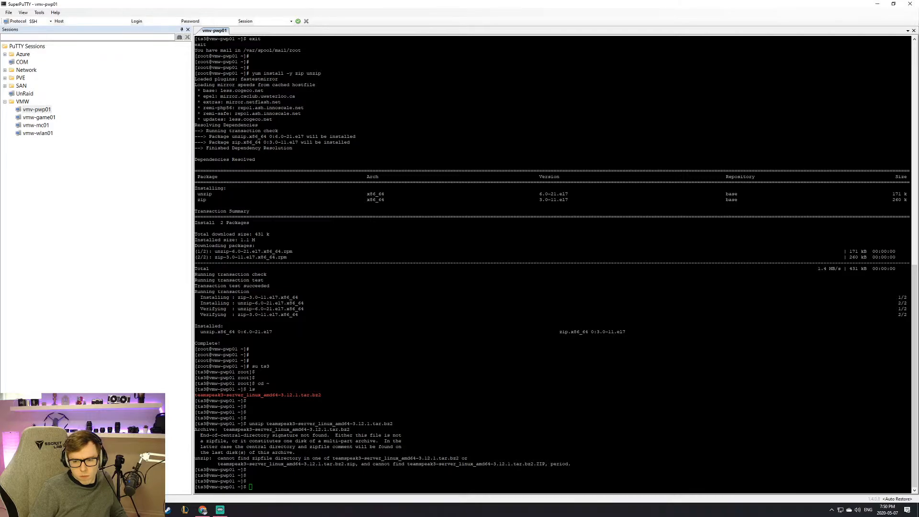
Step: Run bzip2 at the ts3 prompt to see whether it is installed
{"action": "type", "text": "bzi"}
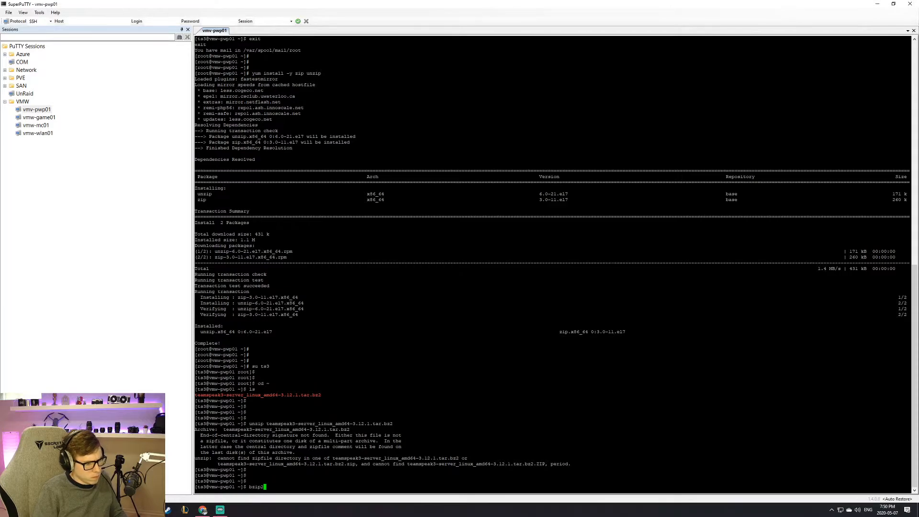
{"action": "type", "text": "p2"}
{"action": "key", "text": "Return"}
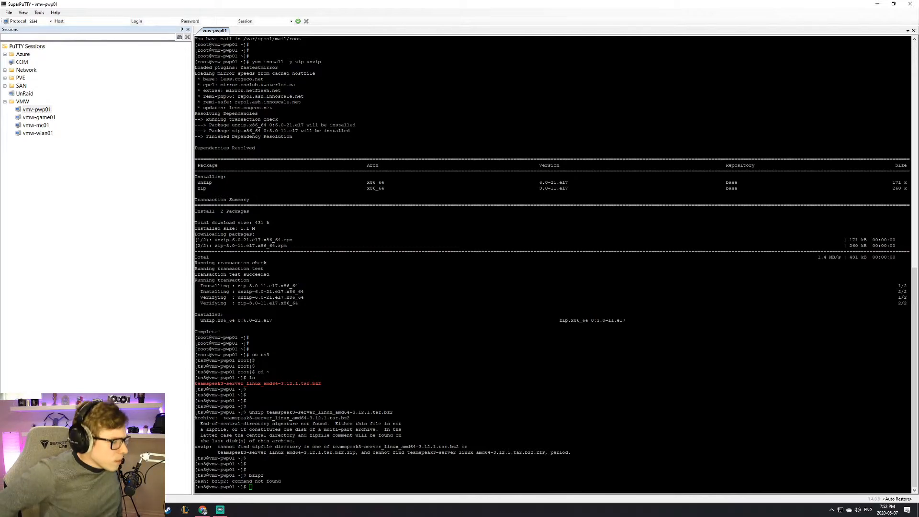
Step: Scroll back and highlight the earlier wget download command
{"action": "scroll", "coordinate": [551, 263], "scroll_direction": "up", "scroll_amount": 13}
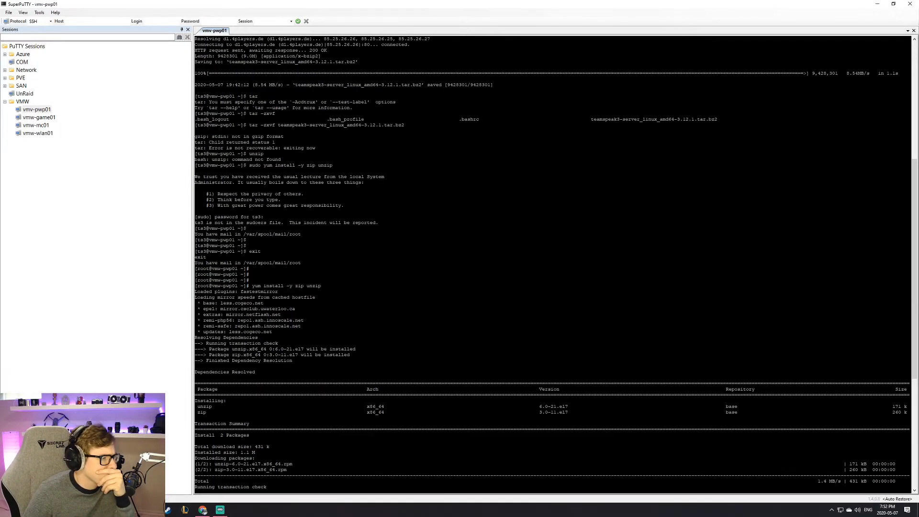
{"action": "scroll", "coordinate": [552, 264], "scroll_direction": "up", "scroll_amount": 14}
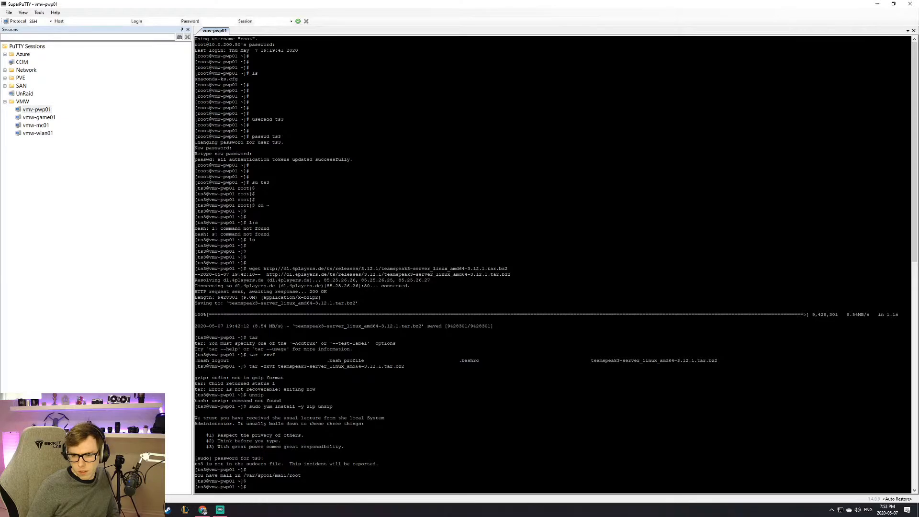
{"action": "left_click_drag", "start_coordinate": [249, 263], "coordinate": [496, 268]}
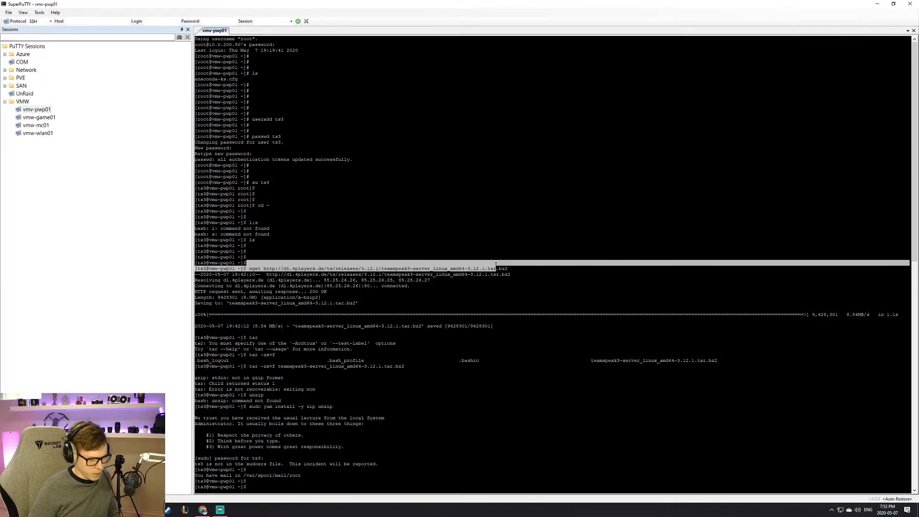
{"action": "left_click", "coordinate": [496, 268]}
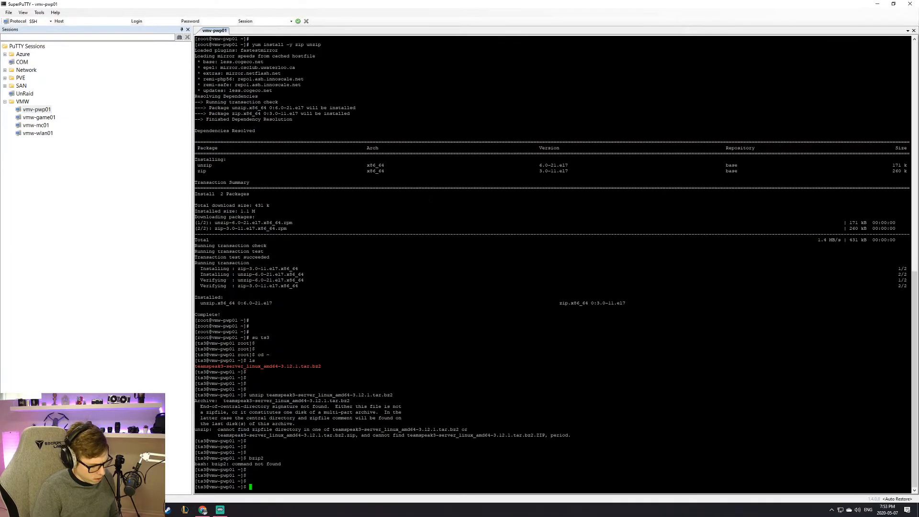
Step: Exit to the root shell and begin typing a yum install command
{"action": "type", "text": "exit"}
{"action": "key", "text": "Return"}
{"action": "type", "text": "yum iunsta"}
{"action": "key", "text": "BackSpace"}
{"action": "key", "text": "BackSpace"}
{"action": "key", "text": "BackSpace"}
{"action": "key", "text": "BackSpace"}
{"action": "key", "text": "BackSpace"}
Step: Install the bzip2 package as root with 'yum install bzip2 -y'
{"action": "type", "text": "nstall "}
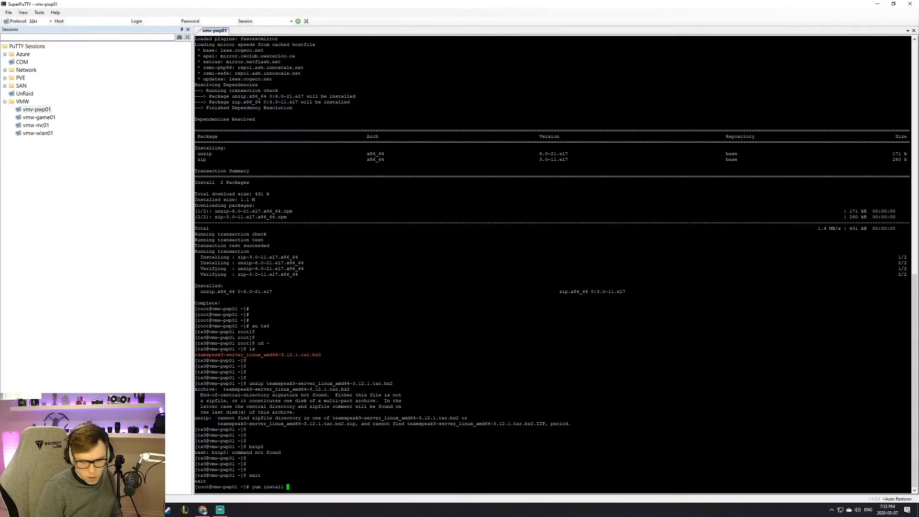
{"action": "type", "text": "bzip2"}
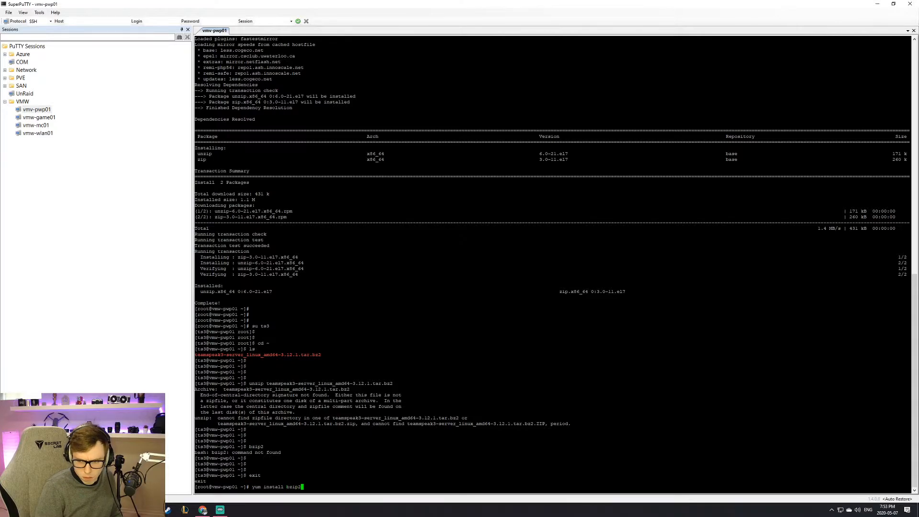
{"action": "type", "text": " -y"}
{"action": "key", "text": "Return"}
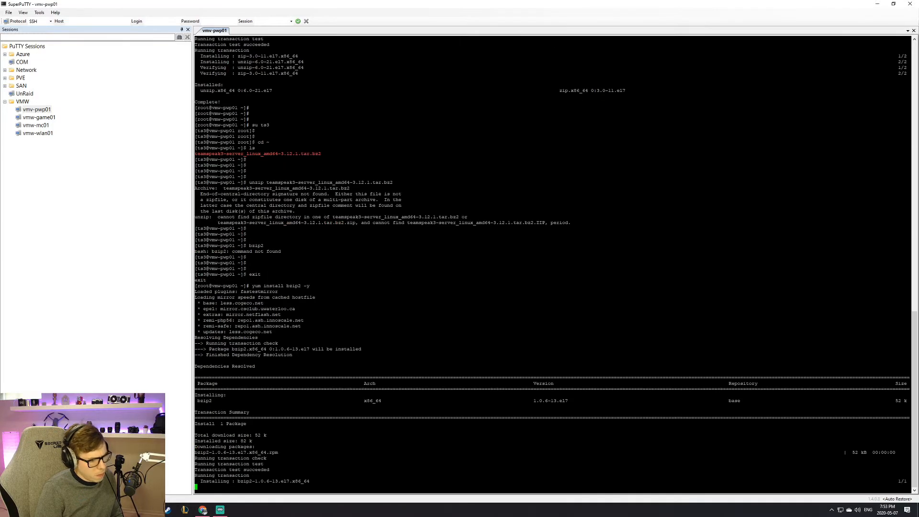
{"action": "key", "text": "Return"}
{"action": "key", "text": "Return"}
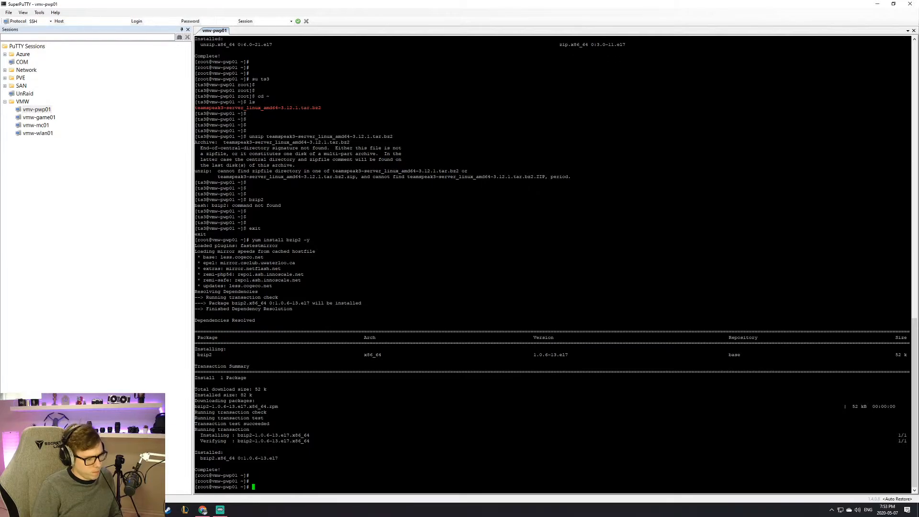
Step: Switch to ts3, go to its home directory and list the files
{"action": "type", "text": "su "}
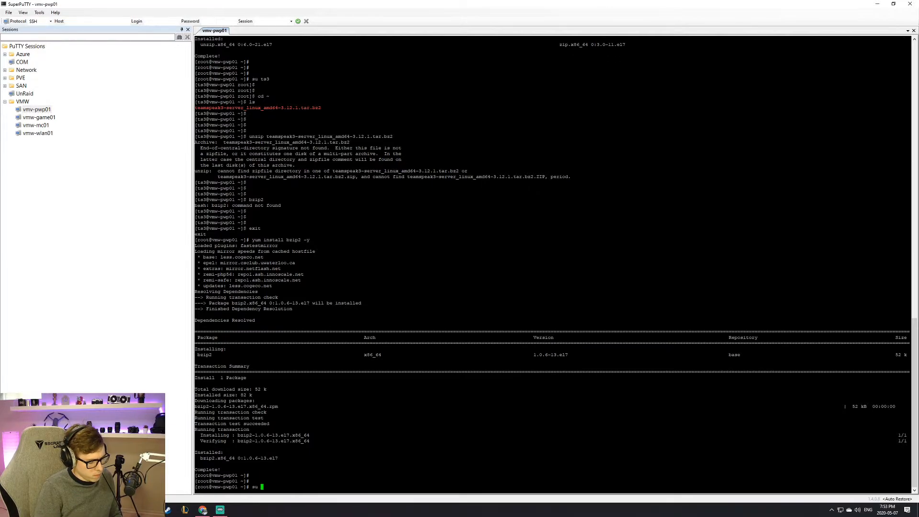
{"action": "type", "text": "ts3"}
{"action": "key", "text": "Return"}
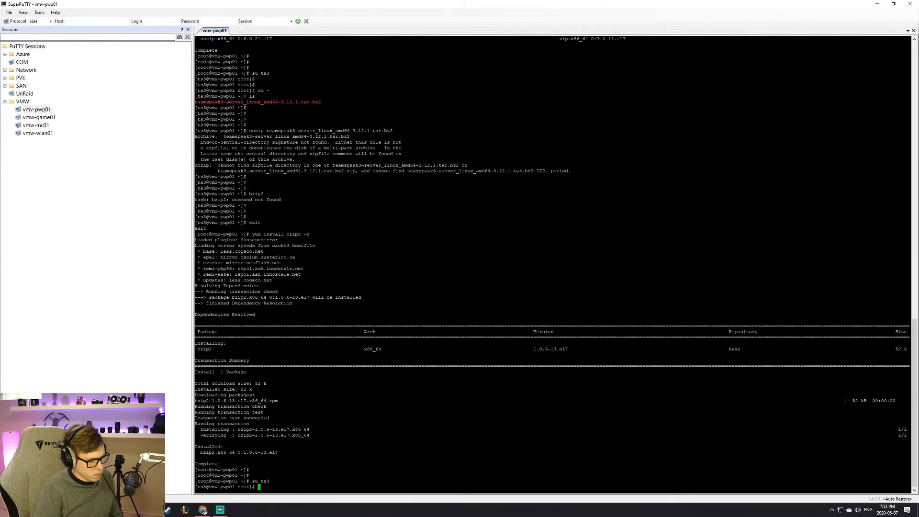
{"action": "type", "text": "cd ~"}
{"action": "key", "text": "Return"}
{"action": "key", "text": "Return"}
{"action": "key", "text": "Return"}
{"action": "type", "text": "ls"}
{"action": "key", "text": "Return"}
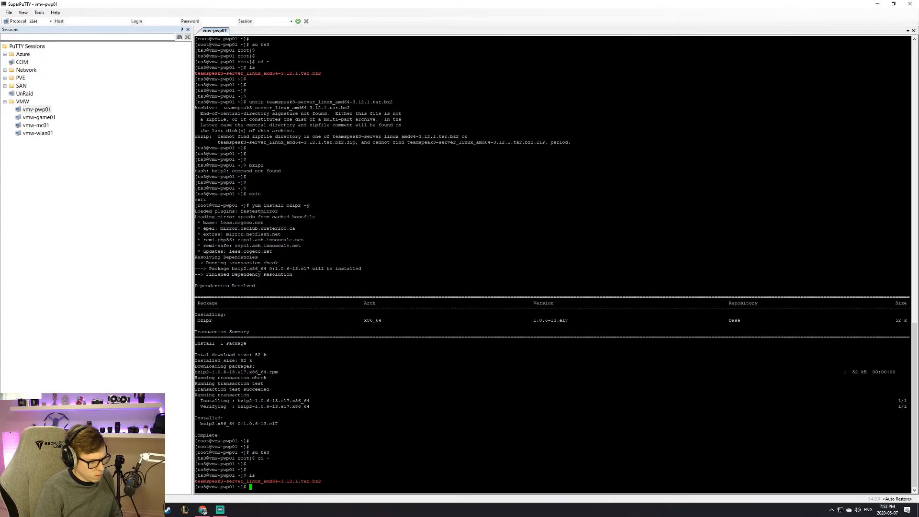
{"action": "key", "text": "Return"}
{"action": "key", "text": "Return"}
Step: Decompress teamspeak3-server_linux_amd64-3.12.1.tar.bz2 with bzip2 -dk and list files to confirm the .tar
{"action": "type", "text": "bzip2 -"}
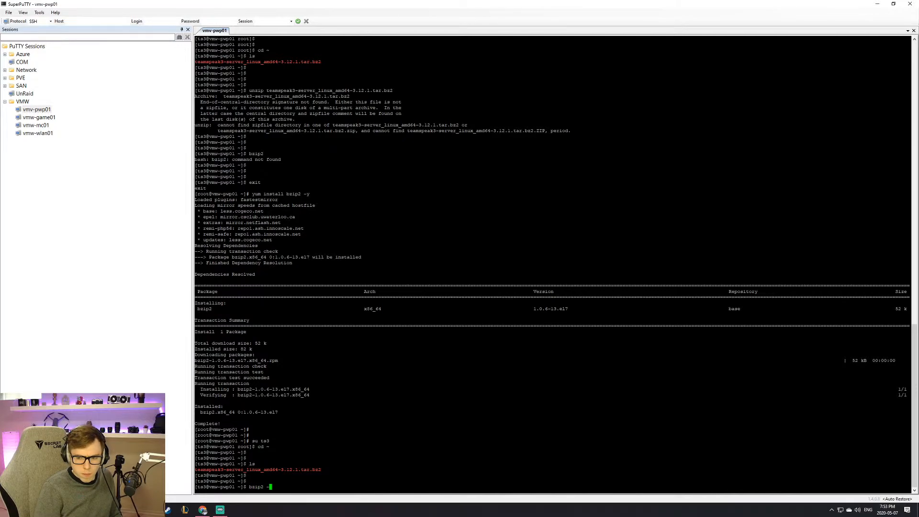
{"action": "type", "text": "dk "}
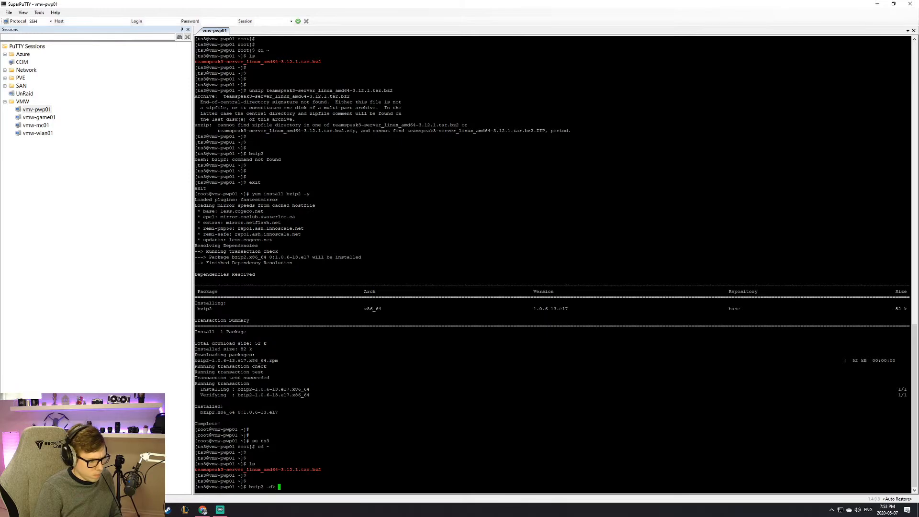
{"action": "type", "text": "team"}
{"action": "key", "text": "Tab"}
{"action": "key", "text": "Return"}
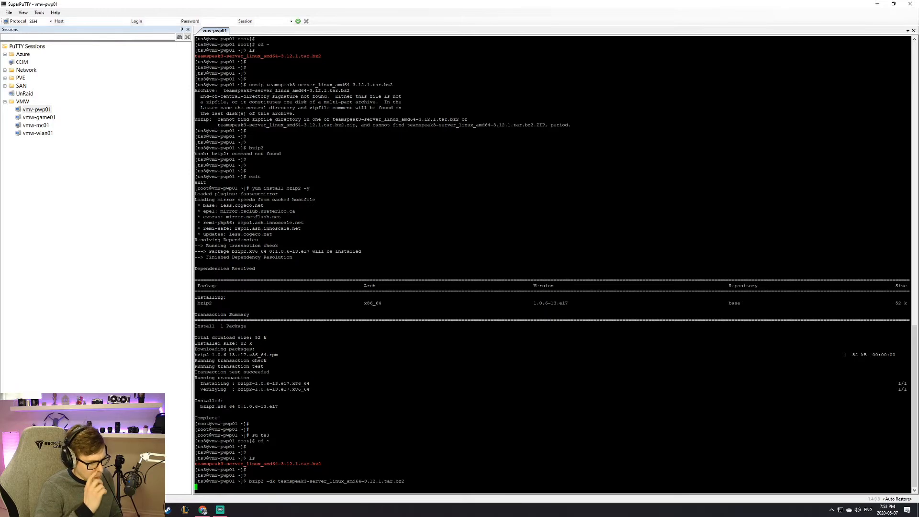
{"action": "type", "text": ";s"}
{"action": "key", "text": "Return"}
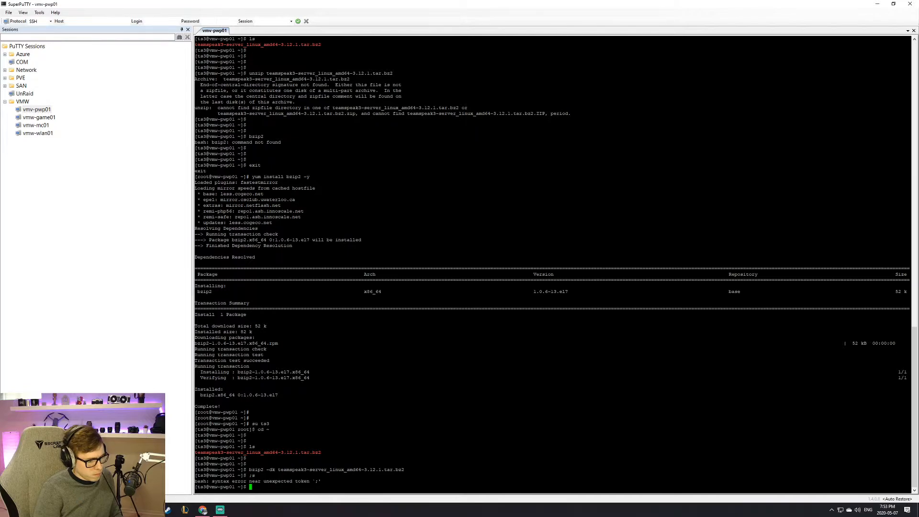
{"action": "type", "text": "l;s"}
{"action": "key", "text": "Return"}
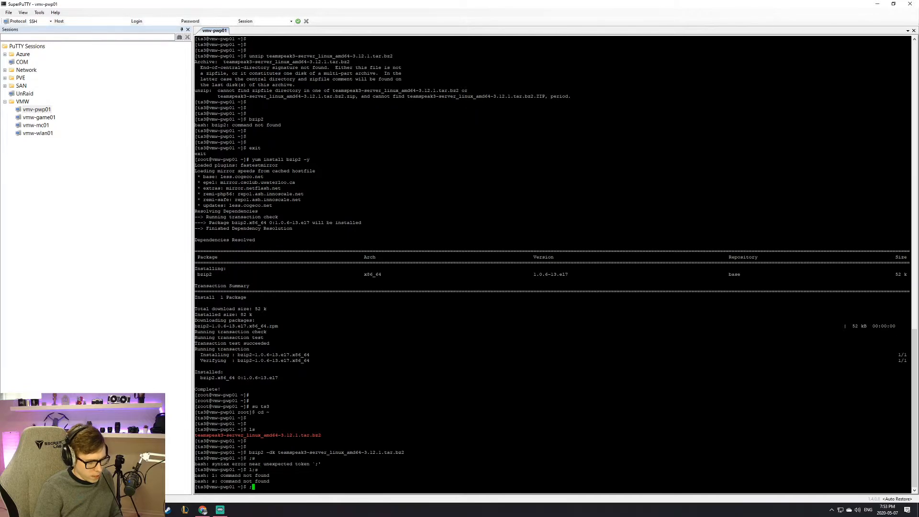
{"action": "type", "text": "ls"}
{"action": "key", "text": "Return"}
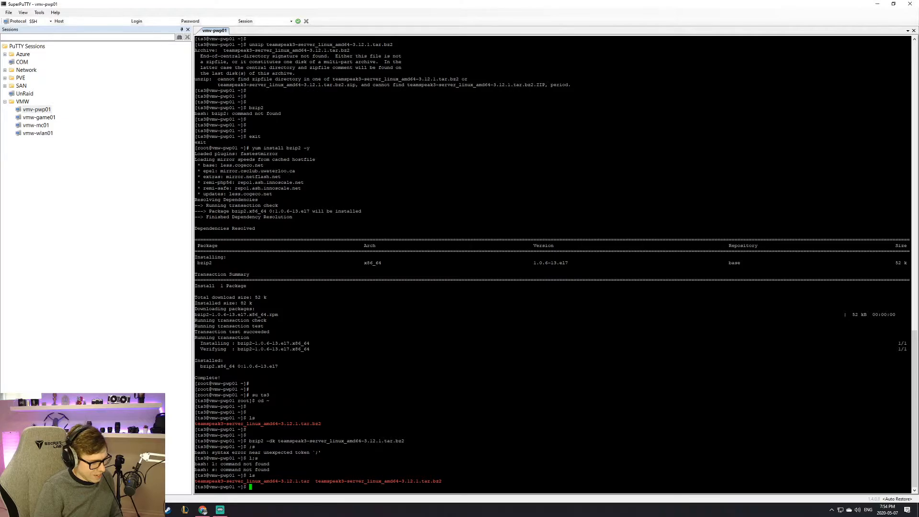
Step: Start an mv command on the .tar file, then abandon it
{"action": "type", "text": "mv te"}
{"action": "key", "text": "Tab"}
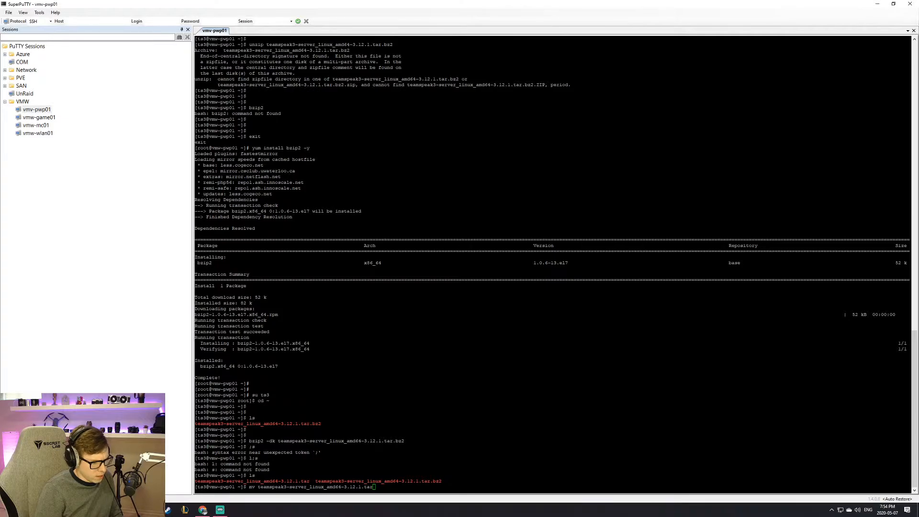
{"action": "key", "text": "BackSpace"}
{"action": "key", "text": "BackSpace"}
{"action": "key", "text": "BackSpace"}
{"action": "key", "text": "BackSpace"}
{"action": "key", "text": "BackSpace"}
{"action": "key", "text": "BackSpace"}
{"action": "key", "text": "BackSpace"}
{"action": "key", "text": "BackSpace"}
{"action": "key", "text": "BackSpace"}
{"action": "key", "text": "BackSpace"}
{"action": "key", "text": "BackSpace"}
{"action": "key", "text": "BackSpace"}
{"action": "key", "text": "BackSpace"}
{"action": "key", "text": "BackSpace"}
{"action": "key", "text": "BackSpace"}
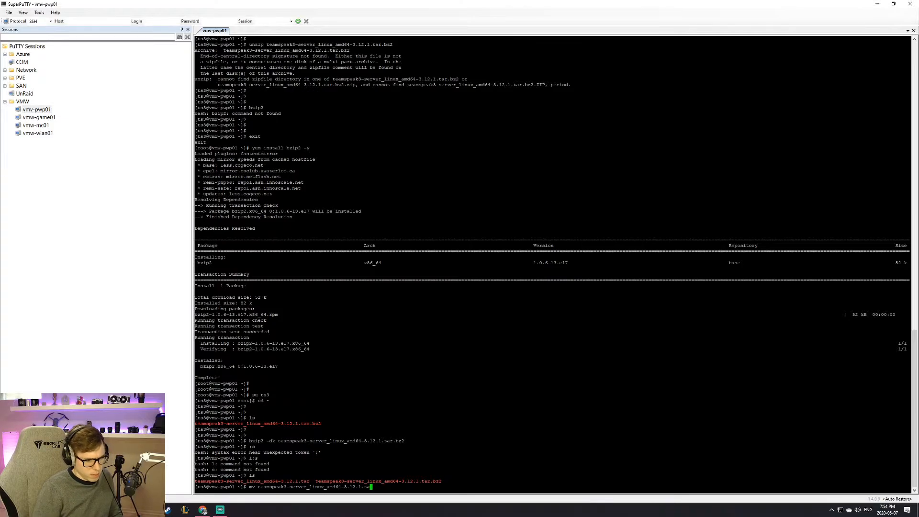
{"action": "key", "text": "BackSpace"}
{"action": "key", "text": "BackSpace"}
{"action": "key", "text": "BackSpace"}
{"action": "key", "text": "BackSpace"}
{"action": "key", "text": "BackSpace"}
{"action": "key", "text": "BackSpace"}
{"action": "key", "text": "BackSpace"}
{"action": "key", "text": "BackSpace"}
{"action": "key", "text": "BackSpace"}
{"action": "key", "text": "BackSpace"}
{"action": "key", "text": "BackSpace"}
{"action": "key", "text": "BackSpace"}
{"action": "key", "text": "BackSpace"}
{"action": "key", "text": "BackSpace"}
{"action": "key", "text": "BackSpace"}
{"action": "key", "text": "BackSpace"}
{"action": "key", "text": "BackSpace"}
{"action": "key", "text": "BackSpace"}
{"action": "key", "text": "BackSpace"}
{"action": "key", "text": "BackSpace"}
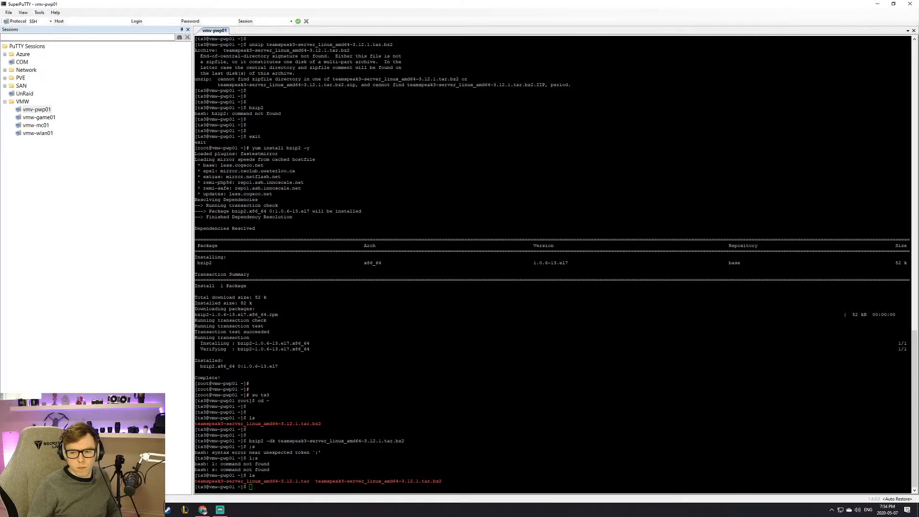
Step: Run tar -x on teamspeak3-server_linux_amd64-3.12.1.tar, which stalls without extracting
{"action": "type", "text": "tar "}
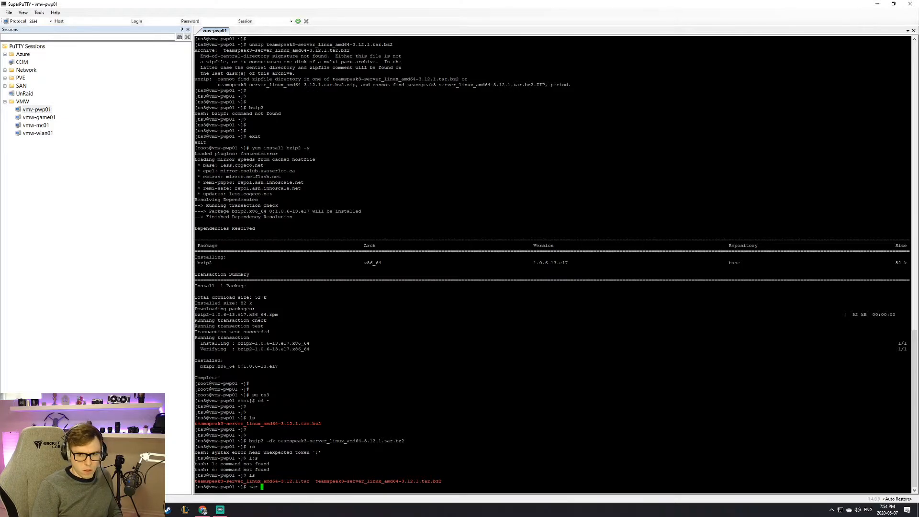
{"action": "type", "text": "-x"}
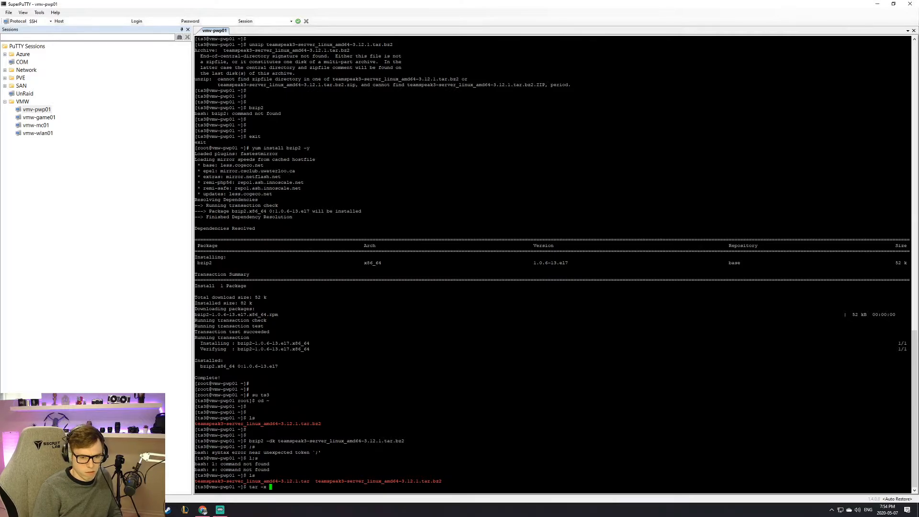
{"action": "type", "text": " teams"}
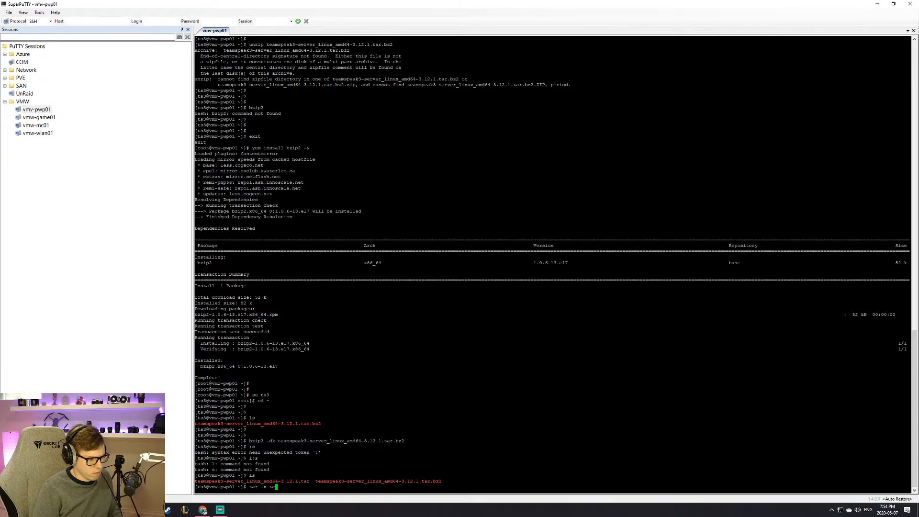
{"action": "key", "text": "Tab"}
{"action": "key", "text": "Return"}
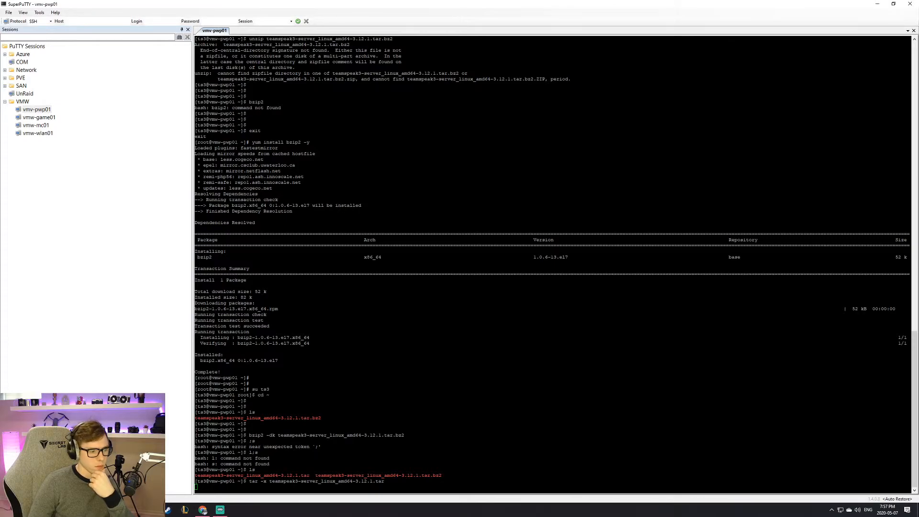
{"action": "key", "text": "Return"}
{"action": "key", "text": "Return"}
{"action": "key", "text": "Return"}
{"action": "key", "text": "Return"}
Step: Stop the stalled tar job with Ctrl+Z and list the home folder
{"action": "key", "text": "ctrl+z"}
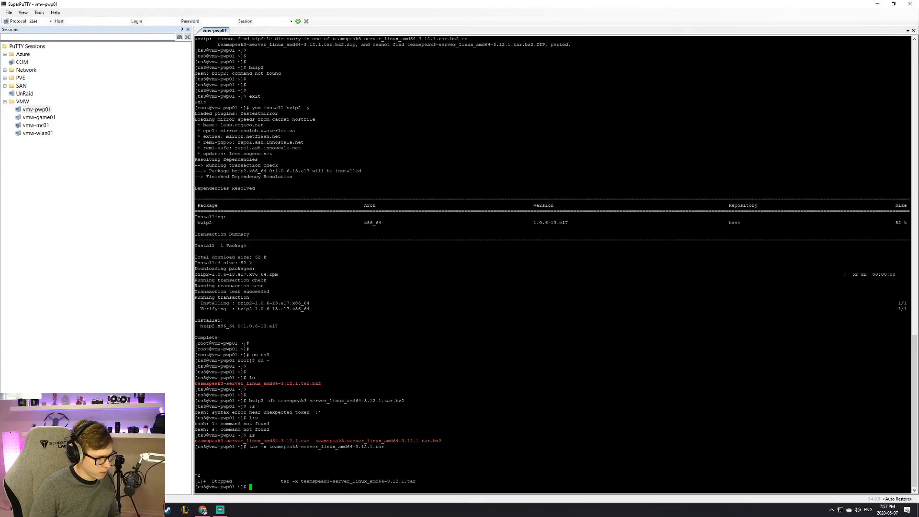
{"action": "key", "text": "Return"}
{"action": "key", "text": "Return"}
{"action": "type", "text": "ls"}
{"action": "key", "text": "Return"}
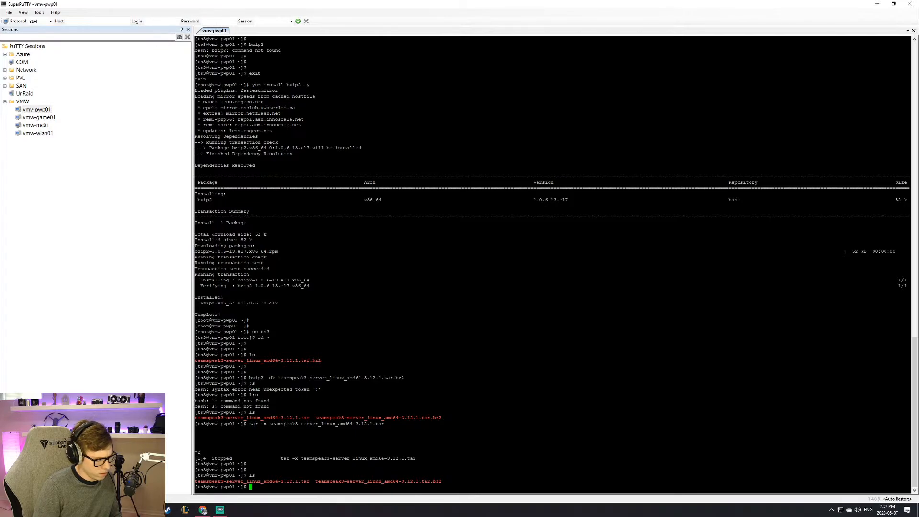
Step: Run plain tar, then tar --usage to show the full options summary
{"action": "type", "text": "tar -"}
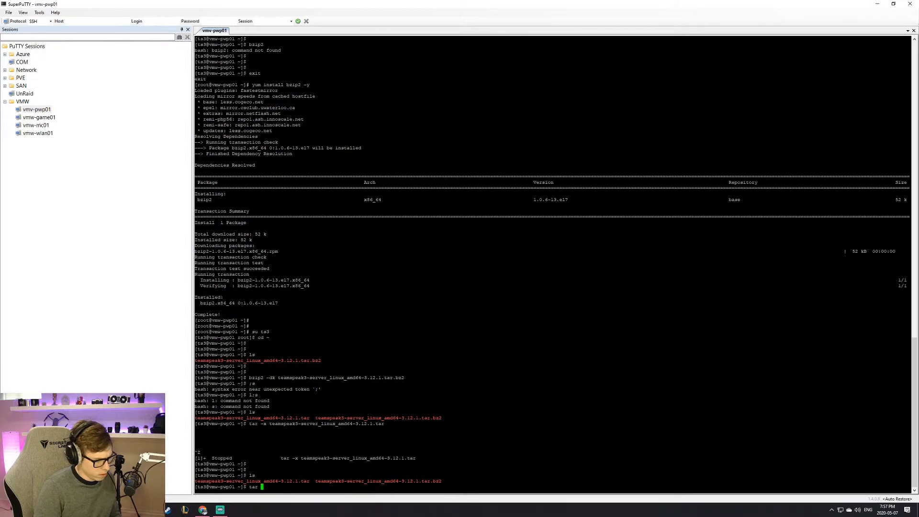
{"action": "key", "text": "BackSpace"}
{"action": "key", "text": "Return"}
{"action": "type", "text": "tar "}
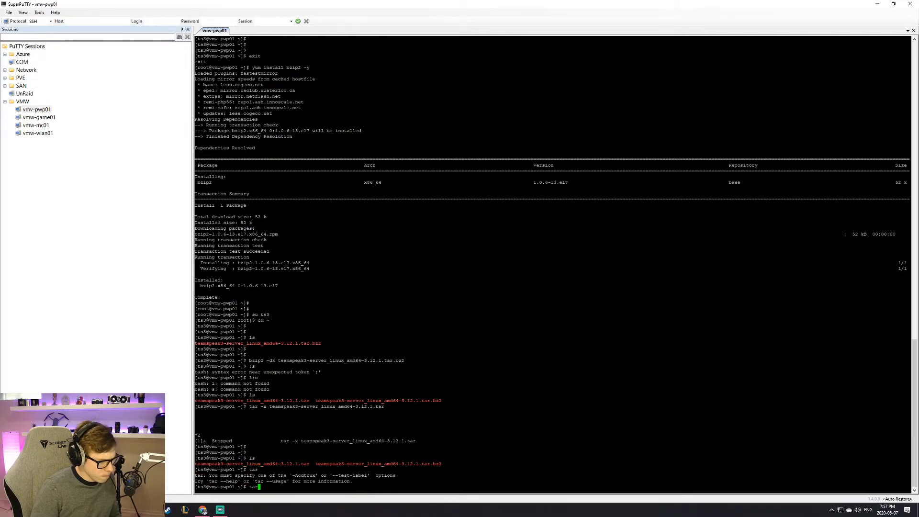
{"action": "type", "text": "--usage"}
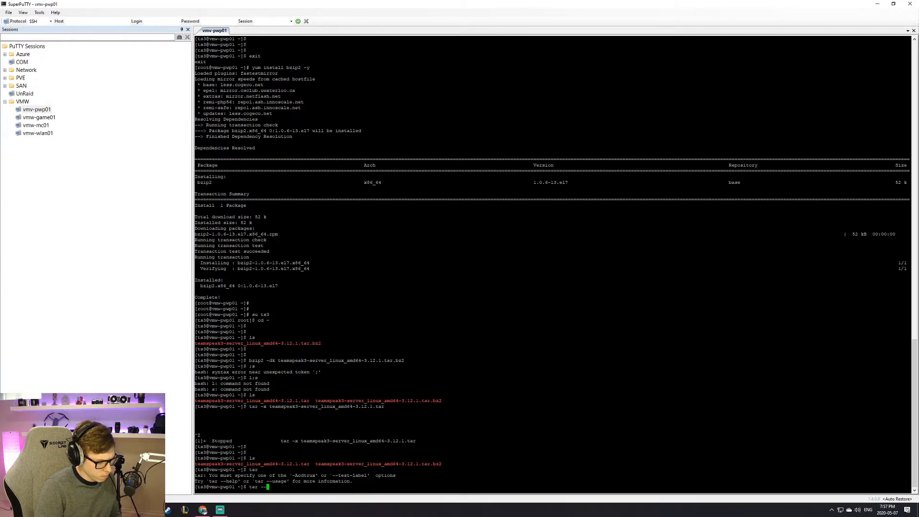
{"action": "key", "text": "Return"}
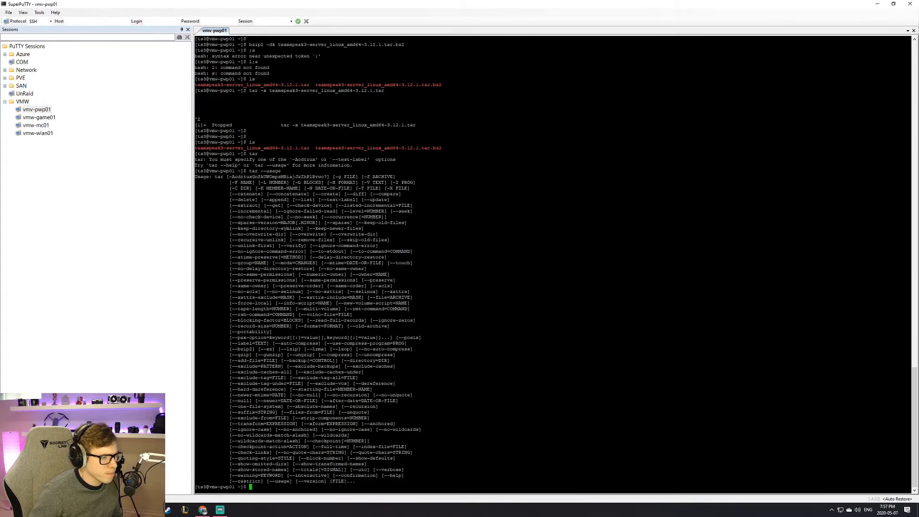
Step: Highlight the Usage line, --concatenate and --same-permissions options in the output
{"action": "left_click_drag", "start_coordinate": [370, 176], "coordinate": [365, 177]}
{"action": "triple_click", "coordinate": [339, 177]}
{"action": "left_click", "coordinate": [335, 178]}
{"action": "left_click_drag", "start_coordinate": [298, 194], "coordinate": [294, 194]}
{"action": "left_click_drag", "start_coordinate": [303, 280], "coordinate": [356, 280]}
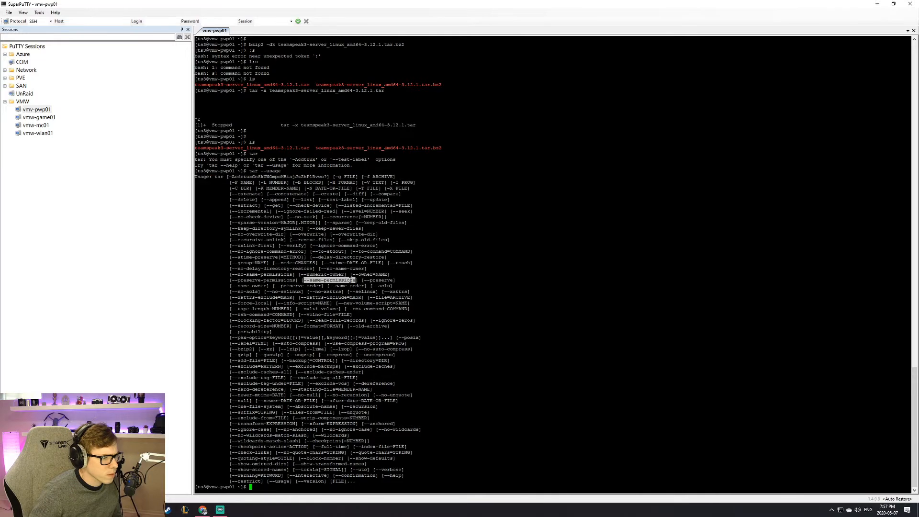
{"action": "left_click", "coordinate": [335, 281]}
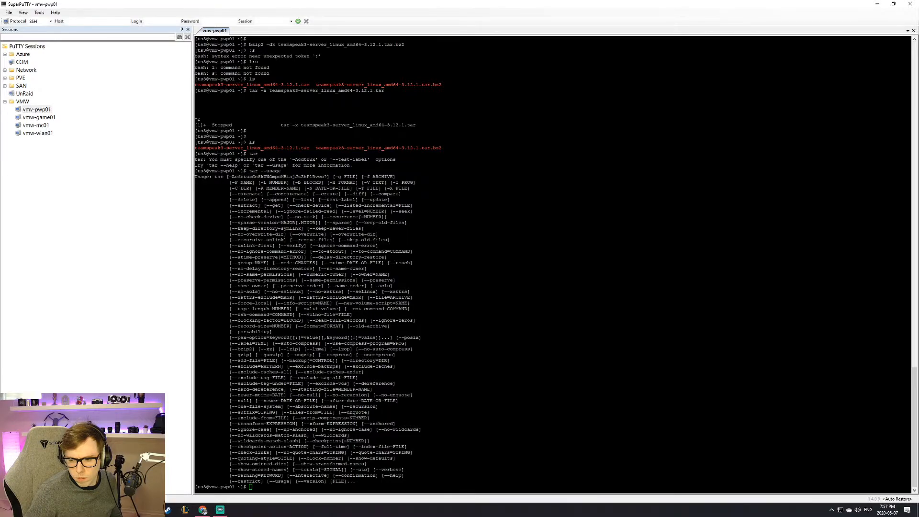
Step: List the home folder and try tar -xjvf on the teamspeak3 .tar archive
{"action": "key", "text": "Return"}
{"action": "key", "text": "Return"}
{"action": "key", "text": "Return"}
{"action": "key", "text": "Return"}
{"action": "type", "text": "ls"}
{"action": "key", "text": "Return"}
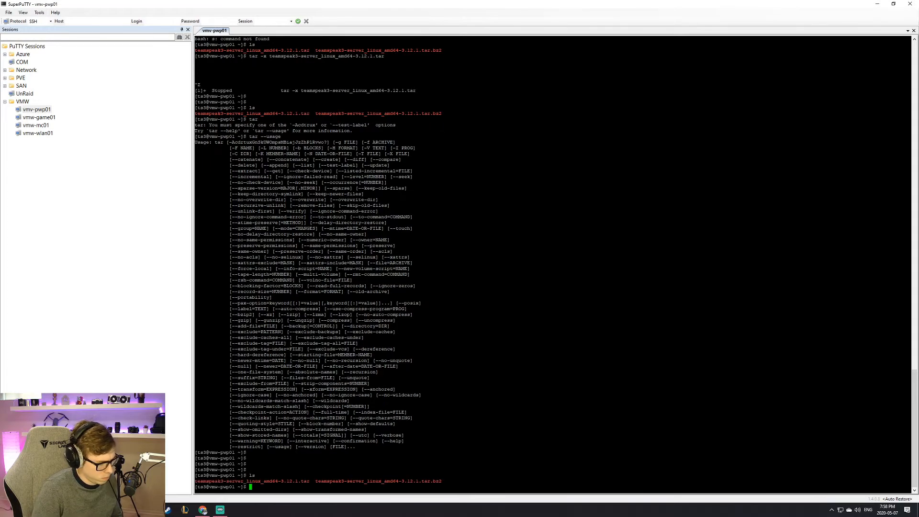
{"action": "type", "text": "tar -xjvf tea"}
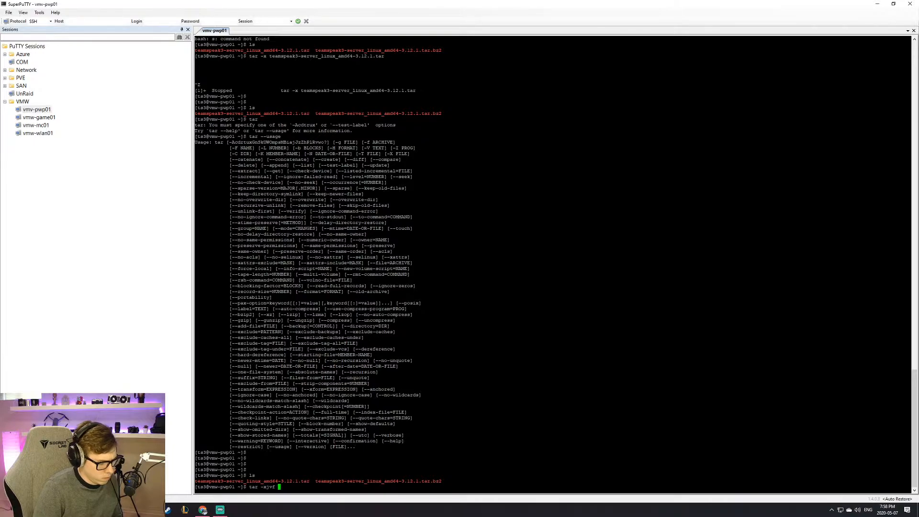
{"action": "key", "text": "Tab"}
{"action": "key", "text": "Return"}
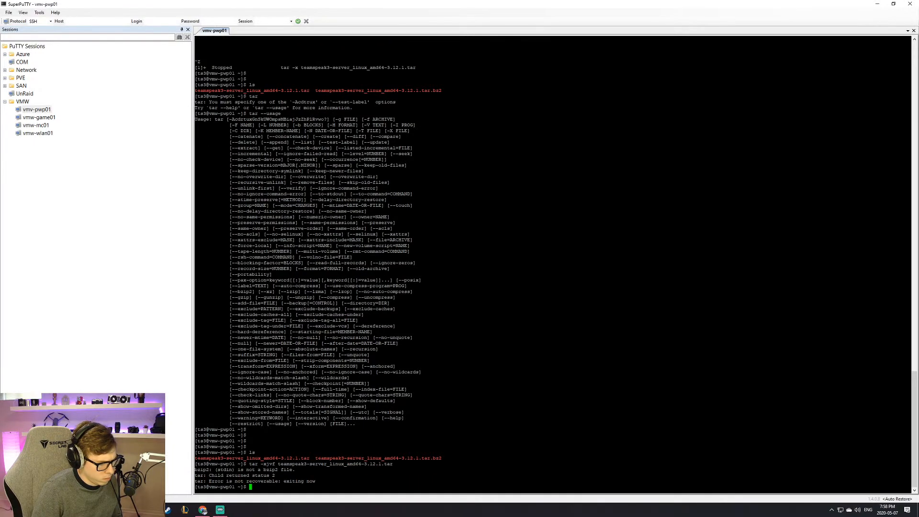
Step: Extract teamspeak3-server_linux_amd64-3.12.1.tar.bz2 with tar -xjvf
{"action": "key", "text": "Up"}
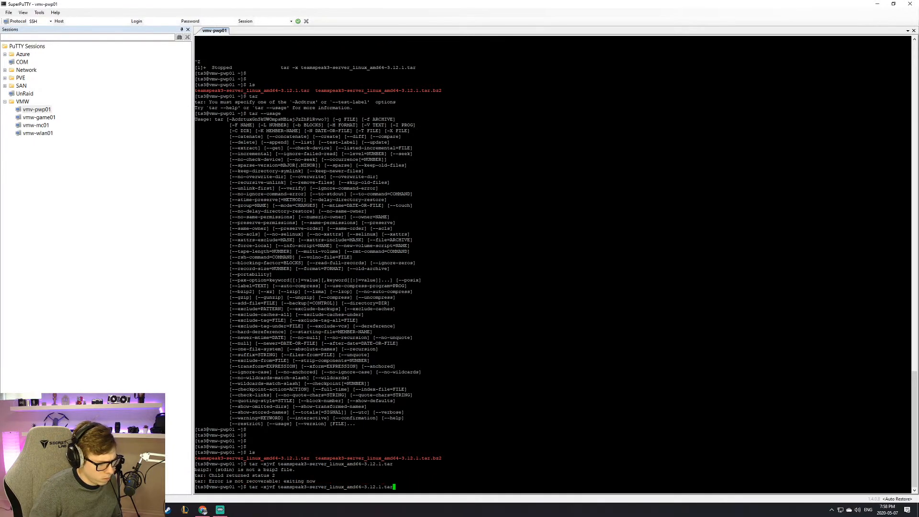
{"action": "key", "text": "Tab"}
{"action": "key", "text": "Tab"}
{"action": "key", "text": "Tab"}
{"action": "type", "text": "b"}
{"action": "key", "text": "BackSpace"}
{"action": "type", "text": ".bz2"}
{"action": "key", "text": "Return"}
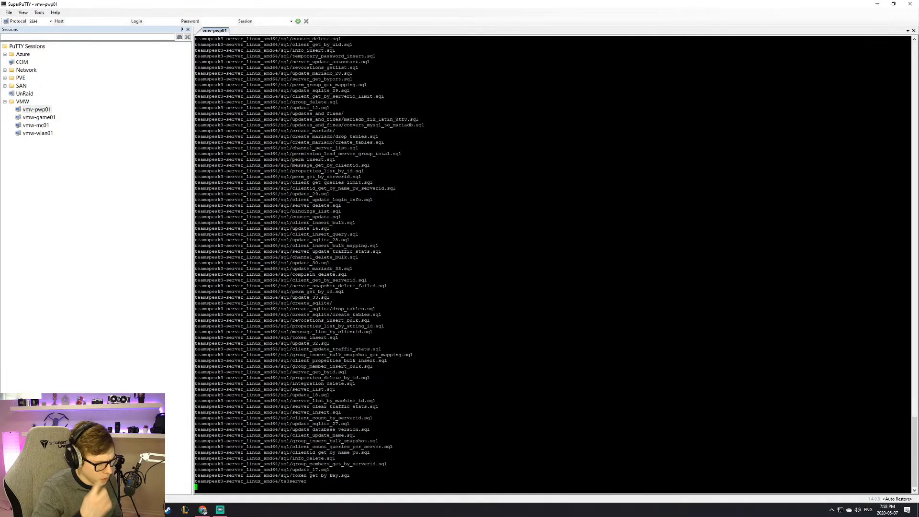
Step: Delete the teamspeak3 .tar and .tar.bz2 archives with rm and list what remains
{"action": "type", "text": "ls"}
{"action": "key", "text": "Return"}
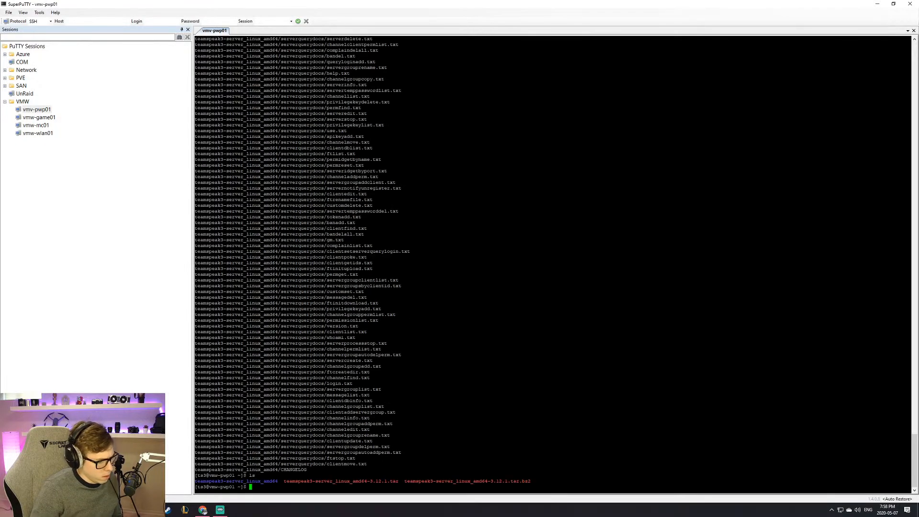
{"action": "type", "text": "rm "}
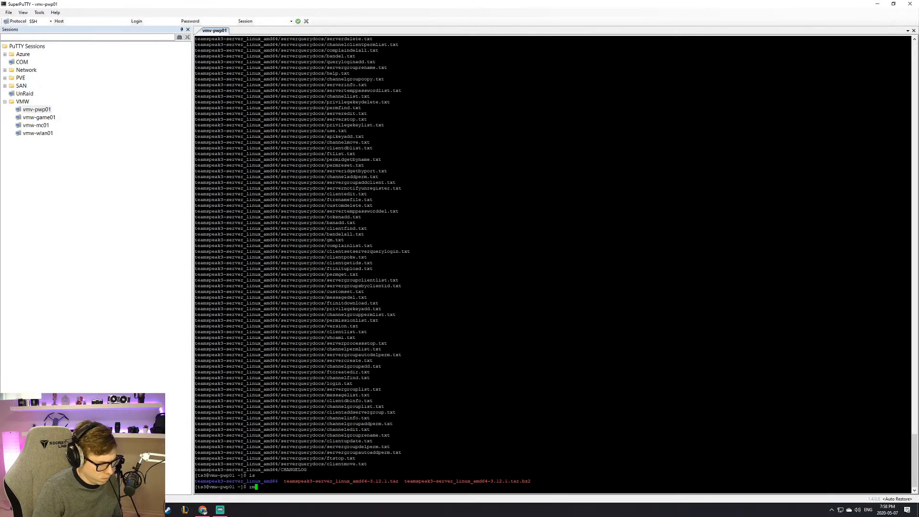
{"action": "type", "text": "tar"}
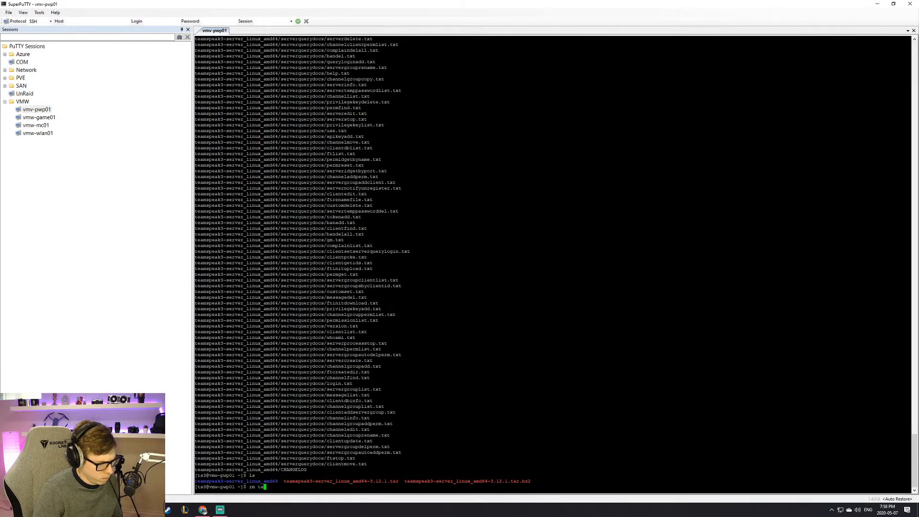
{"action": "key", "text": "Tab"}
{"action": "type", "text": "-"}
{"action": "key", "text": "Tab"}
{"action": "key", "text": "Return"}
{"action": "key", "text": "Up"}
{"action": "key", "text": "Tab"}
{"action": "key", "text": "Return"}
{"action": "type", "text": "ls"}
{"action": "key", "text": "Return"}
{"action": "key", "text": "Return"}
{"action": "key", "text": "Return"}
{"action": "key", "text": "Return"}
{"action": "key", "text": "Return"}
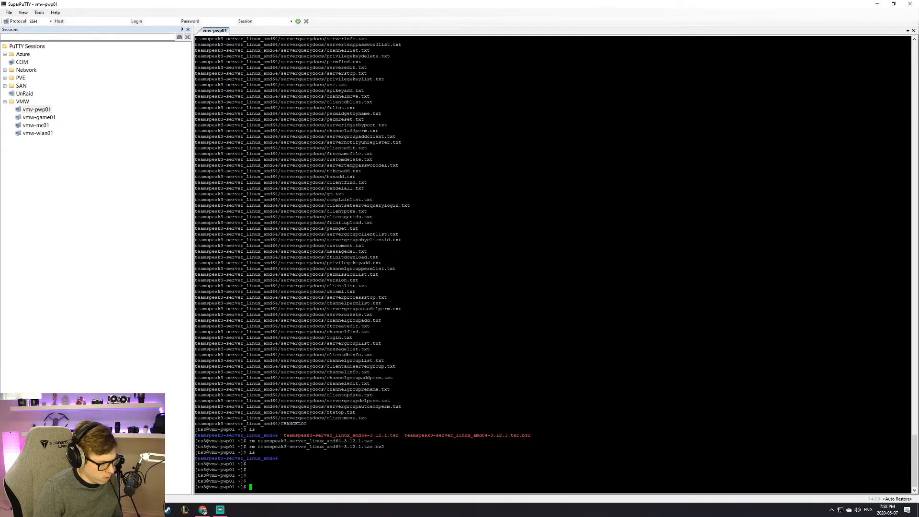
Step: Rename teamspeak3-server_linux_amd64 to teamspeak3-server and confirm it with ls
{"action": "type", "text": "mv te"}
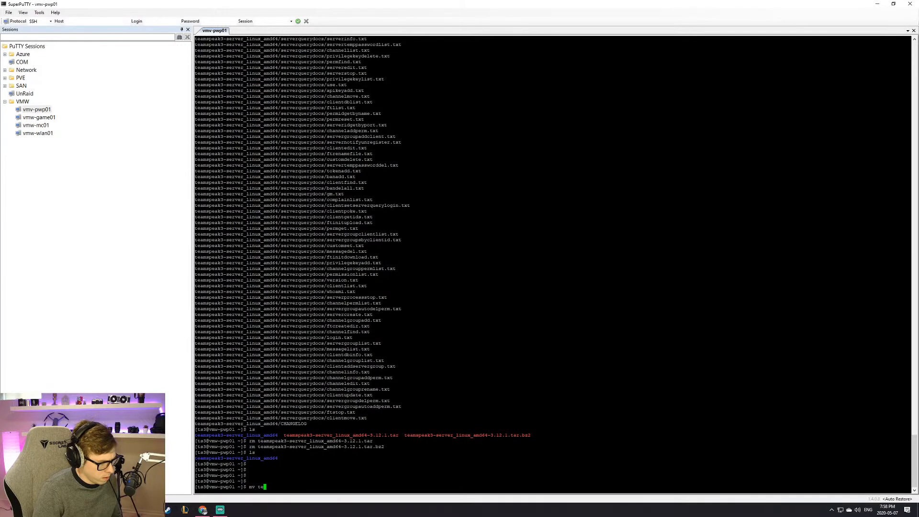
{"action": "key", "text": "Tab"}
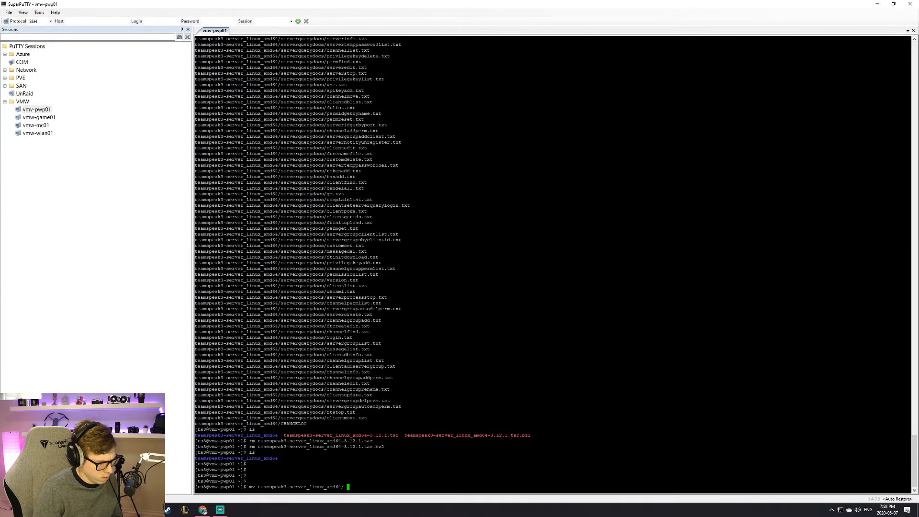
{"action": "type", "text": "te"}
{"action": "key", "text": "Tab"}
{"action": "key", "text": "BackSpace"}
{"action": "key", "text": "BackSpace"}
{"action": "key", "text": "BackSpace"}
{"action": "key", "text": "BackSpace"}
{"action": "key", "text": "BackSpace"}
{"action": "key", "text": "BackSpace"}
{"action": "key", "text": "BackSpace"}
{"action": "key", "text": "BackSpace"}
{"action": "key", "text": "BackSpace"}
{"action": "key", "text": "BackSpace"}
{"action": "key", "text": "BackSpace"}
{"action": "key", "text": "BackSpace"}
{"action": "key", "text": "BackSpace"}
{"action": "key", "text": "Return"}
{"action": "type", "text": "ls"}
{"action": "key", "text": "Return"}
{"action": "key", "text": "Return"}
{"action": "key", "text": "Return"}
{"action": "key", "text": "Return"}
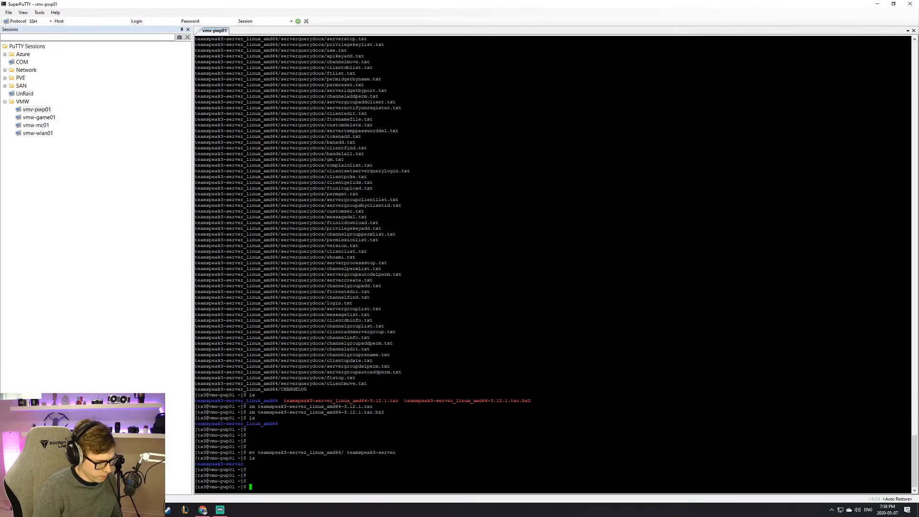
{"action": "type", "text": "cd team"}
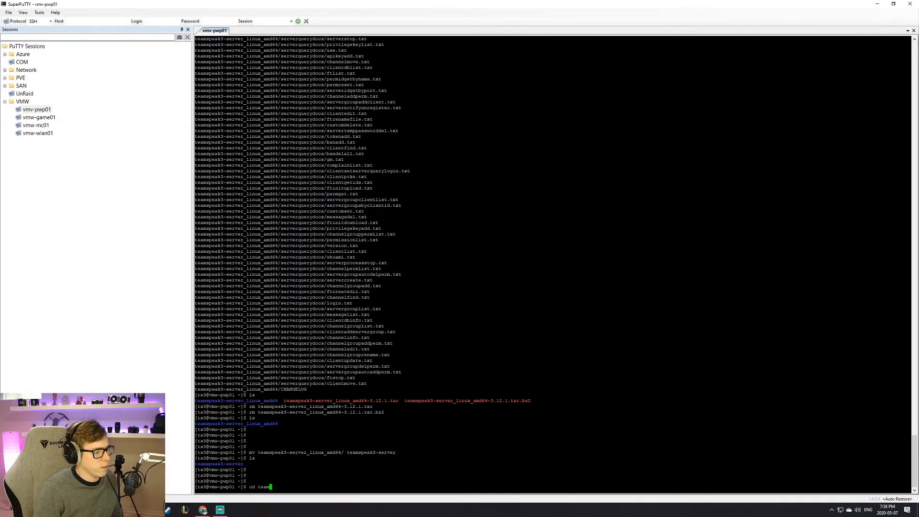
Step: Enter teamspeak3-server and list its files with ls and ls -l
{"action": "key", "text": "Tab"}
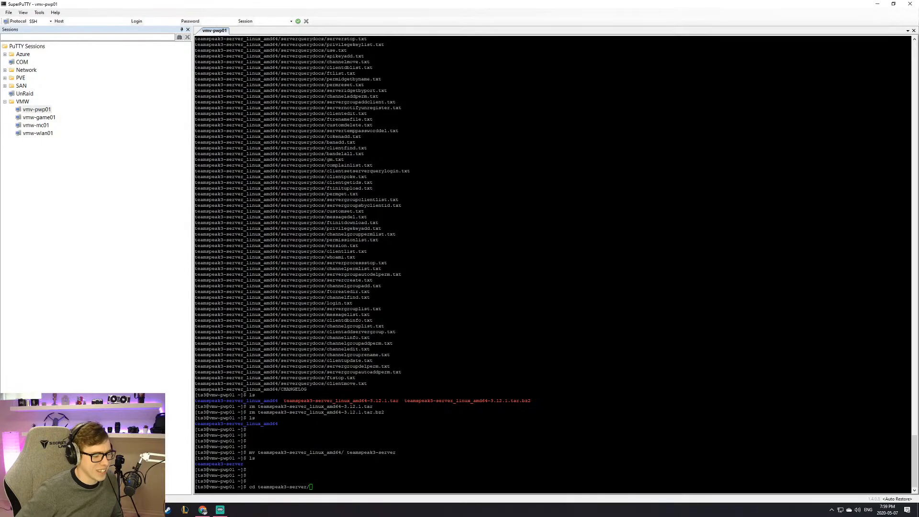
{"action": "left_click", "coordinate": [349, 496]}
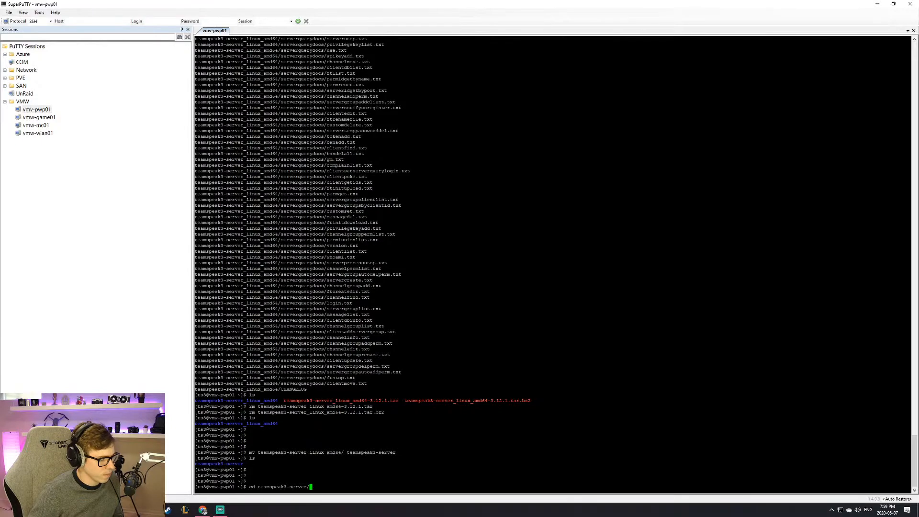
{"action": "key", "text": "Return"}
{"action": "type", "text": "ls"}
{"action": "key", "text": "Return"}
{"action": "type", "text": "ls -l"}
{"action": "key", "text": "Return"}
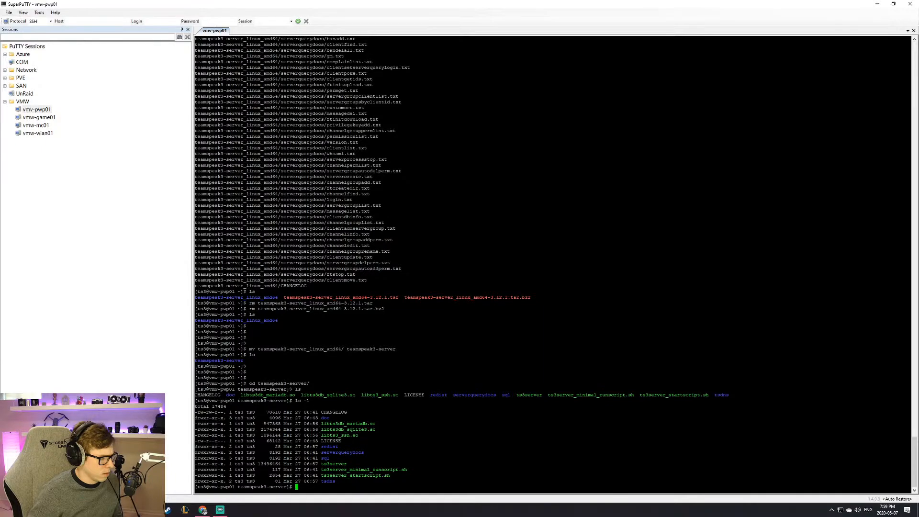
Step: Launch FileZilla from the system search
{"action": "key", "text": "super"}
{"action": "type", "text": "filezilla"}
{"action": "key", "text": "Return"}
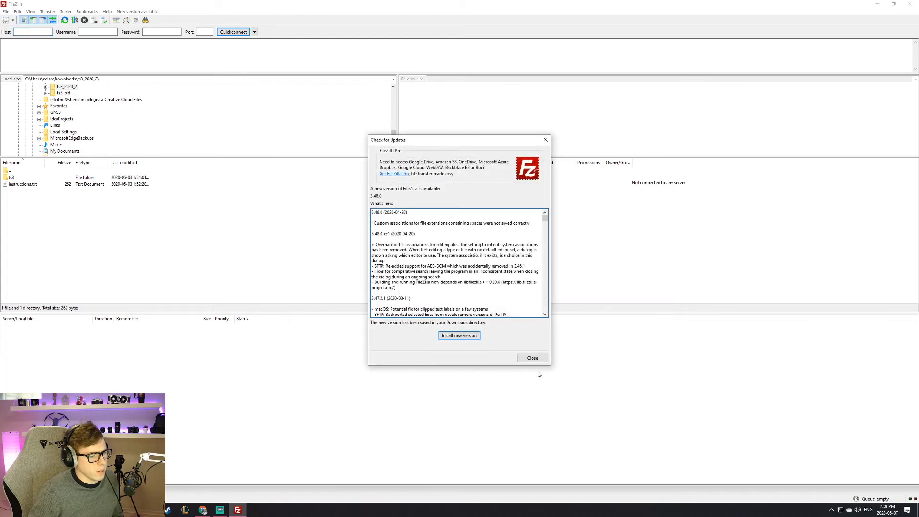
Step: Dismiss FileZilla's new version notice and minimize its window with Super+Down
{"action": "left_click", "coordinate": [533, 357]}
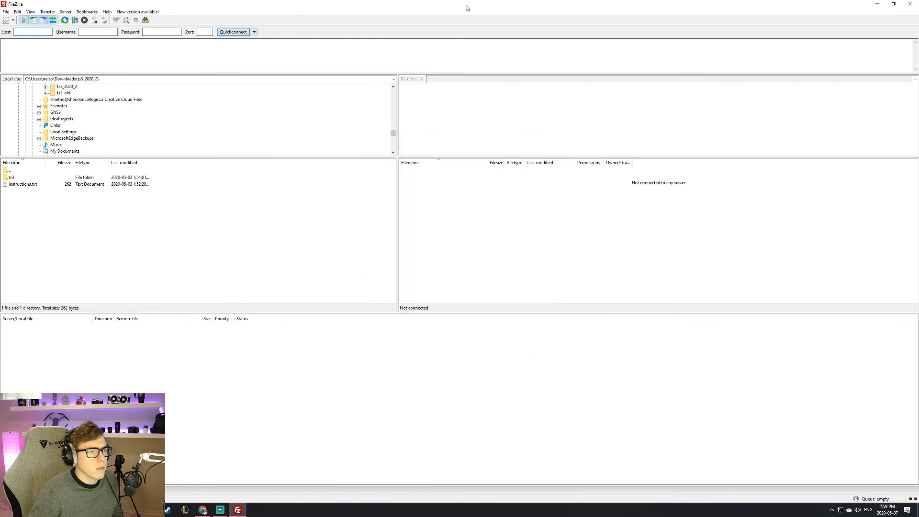
{"action": "key", "text": "super+Down"}
{"action": "key", "text": "super+Down"}
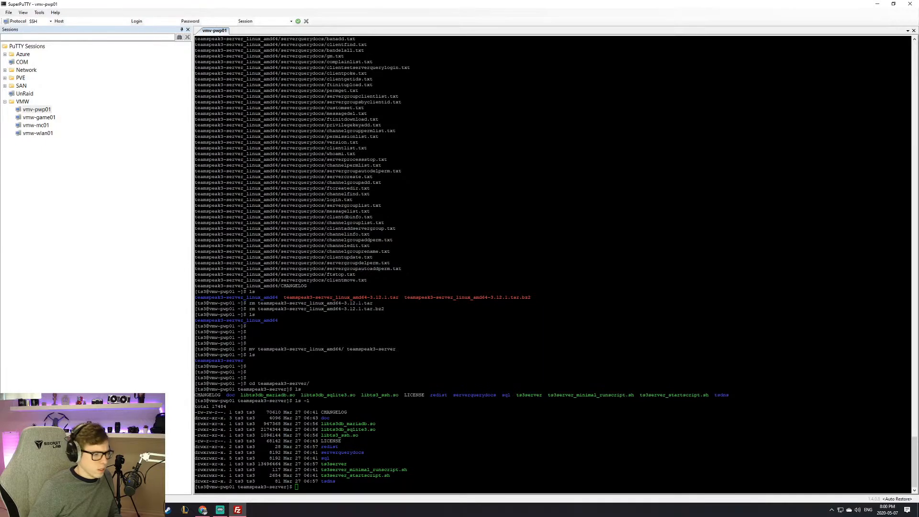
Step: Show cp's bare usage message and its full --help option list
{"action": "key", "text": "Return"}
{"action": "key", "text": "Return"}
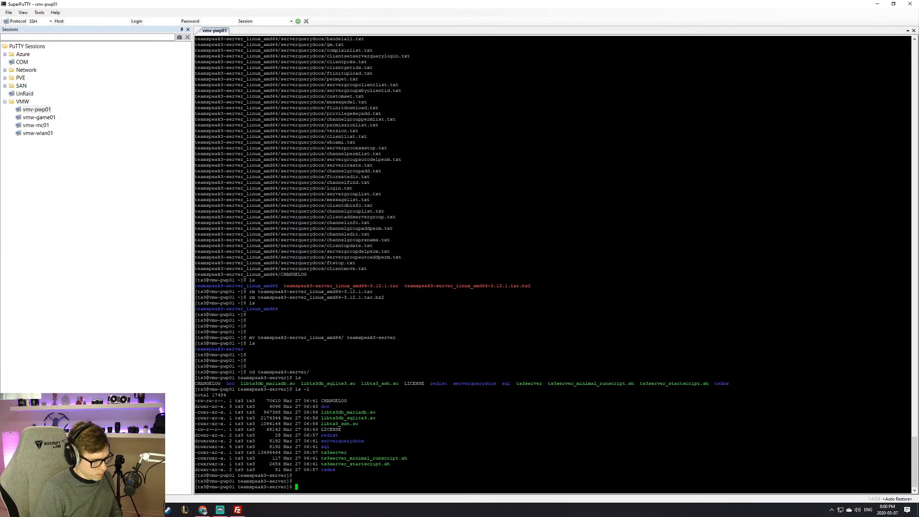
{"action": "type", "text": "cp te"}
{"action": "key", "text": "BackSpace"}
{"action": "type", "text": "eam"}
{"action": "key", "text": "BackSpace"}
{"action": "key", "text": "BackSpace"}
{"action": "type", "text": "mm"}
{"action": "key", "text": "BackSpace"}
{"action": "key", "text": "BackSpace"}
{"action": "key", "text": "BackSpace"}
{"action": "key", "text": "BackSpace"}
{"action": "key", "text": "BackSpace"}
{"action": "key", "text": "BackSpace"}
{"action": "key", "text": "BackSpace"}
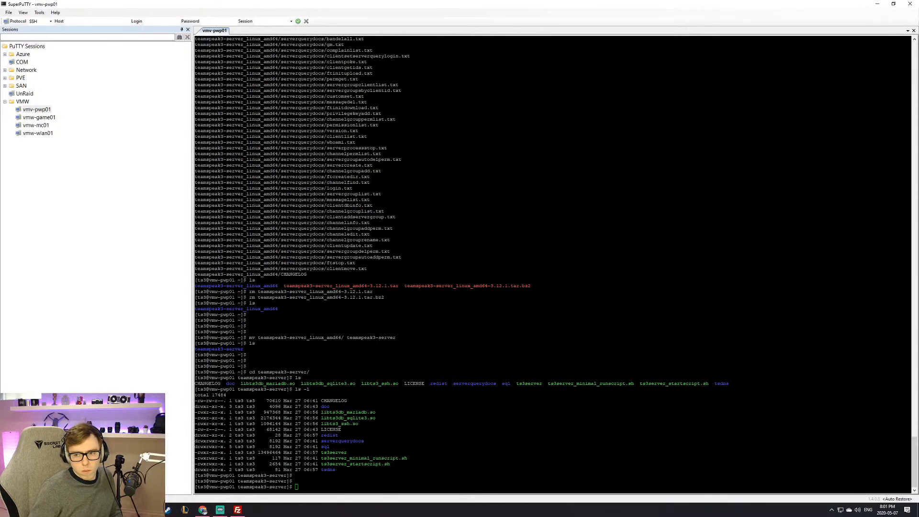
{"action": "type", "text": "p"}
{"action": "key", "text": "Return"}
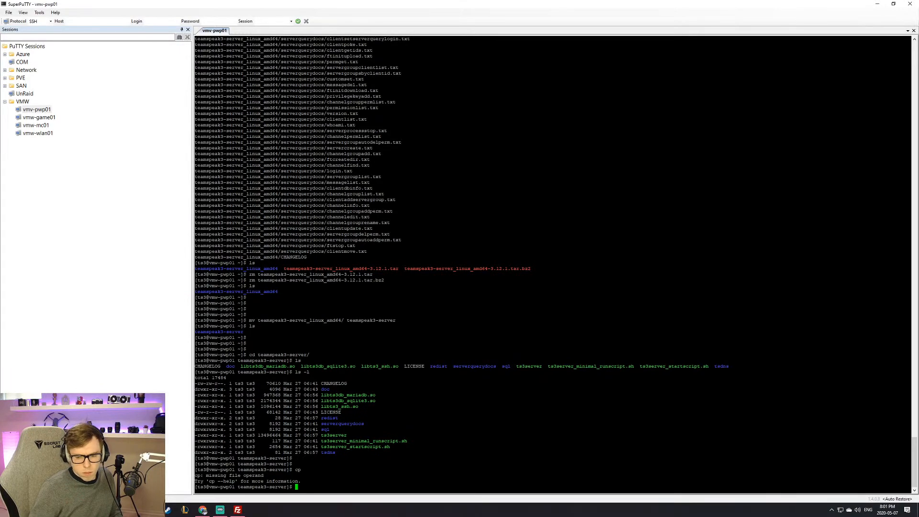
{"action": "type", "text": "cp --help"}
{"action": "key", "text": "Return"}
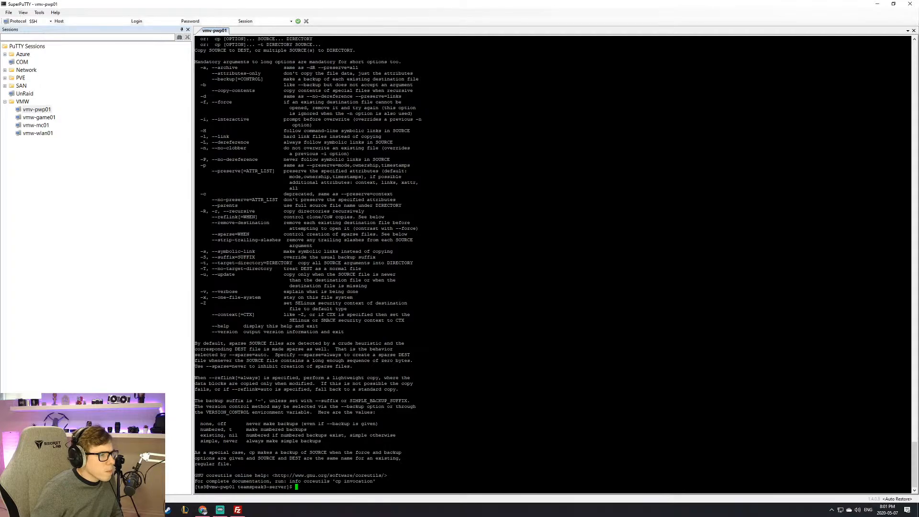
Step: Highlight option descriptions in the cp help, ending on the recursive -r option
{"action": "left_click_drag", "start_coordinate": [215, 67], "coordinate": [267, 67]}
{"action": "left_click_drag", "start_coordinate": [299, 67], "coordinate": [365, 73]}
{"action": "left_click", "coordinate": [330, 68]}
{"action": "double_click", "coordinate": [398, 74]}
{"action": "triple_click", "coordinate": [289, 79]}
{"action": "left_click", "coordinate": [289, 79]}
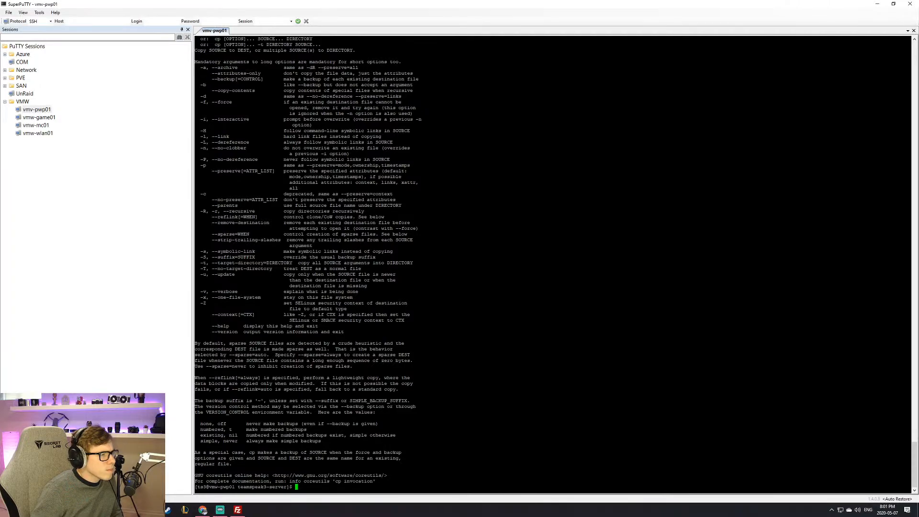
{"action": "left_click_drag", "start_coordinate": [220, 90], "coordinate": [454, 91]}
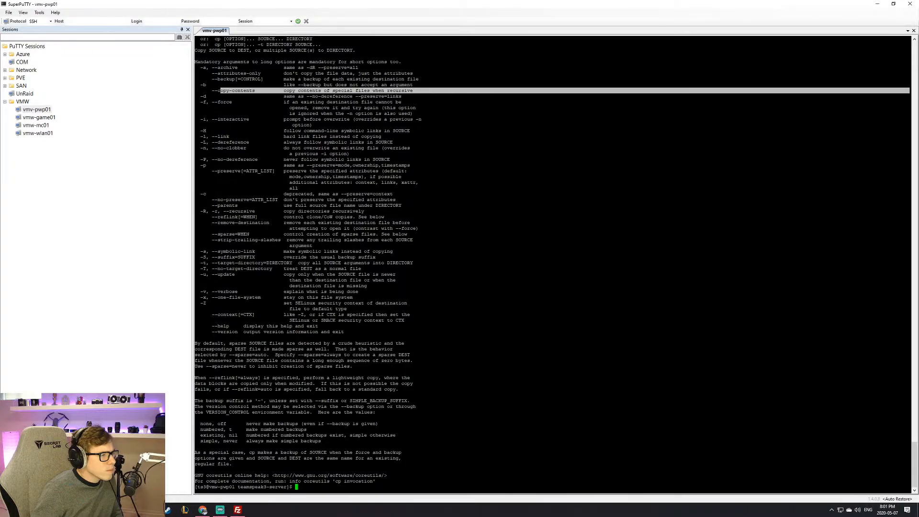
{"action": "left_click_drag", "start_coordinate": [225, 211], "coordinate": [199, 211]}
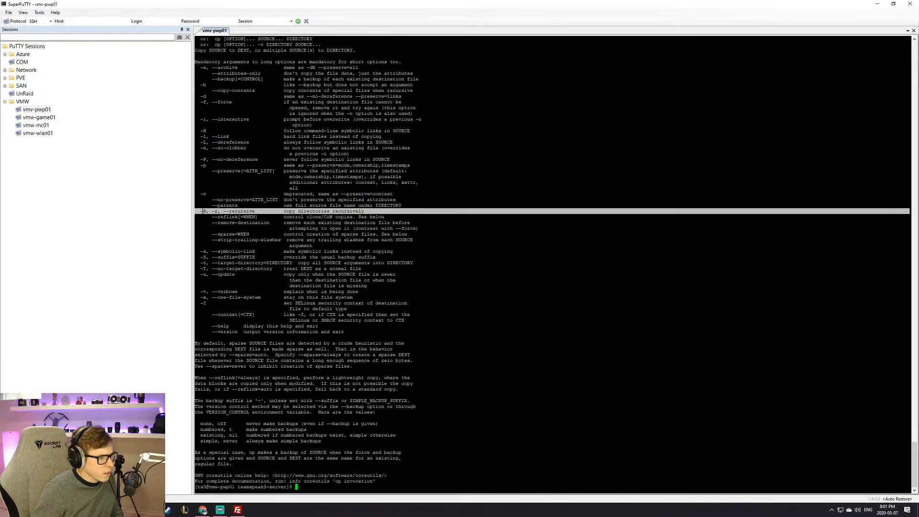
Step: Move up from teamspeak3-server to the ts3 home directory and list it
{"action": "type", "text": "cp -r "}
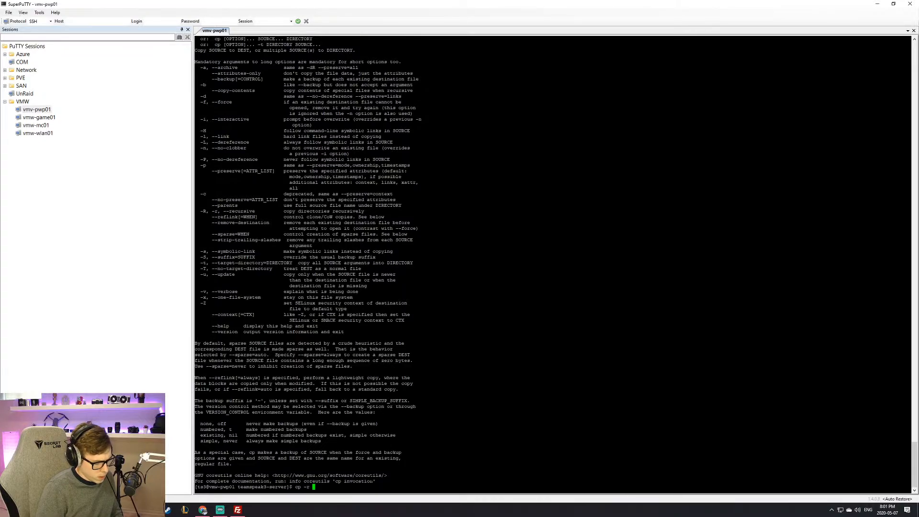
{"action": "type", "text": "te"}
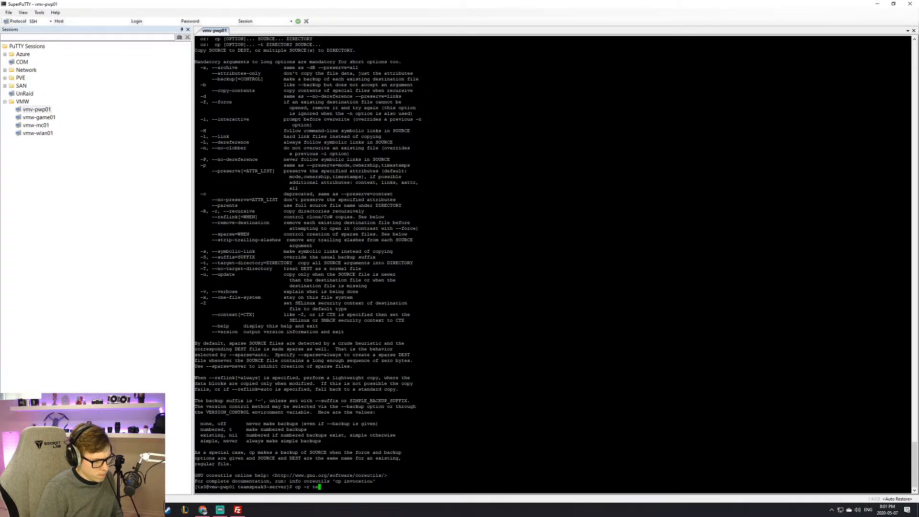
{"action": "key", "text": "BackSpace"}
{"action": "key", "text": "BackSpace"}
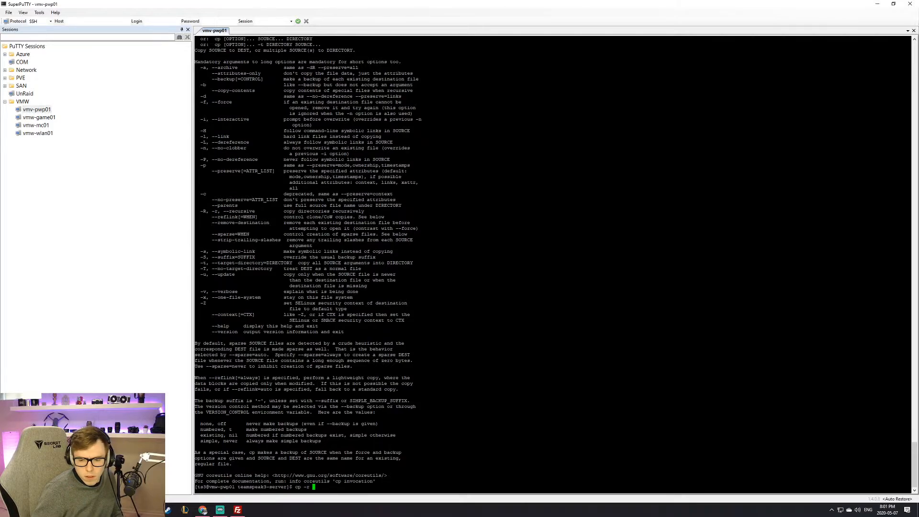
{"action": "type", "text": "/te"}
{"action": "key", "text": "BackSpace"}
{"action": "key", "text": "BackSpace"}
{"action": "key", "text": "BackSpace"}
{"action": "key", "text": "BackSpace"}
{"action": "key", "text": "BackSpace"}
{"action": "key", "text": "BackSpace"}
{"action": "key", "text": "BackSpace"}
{"action": "key", "text": "BackSpace"}
{"action": "key", "text": "BackSpace"}
{"action": "type", "text": "ls"}
{"action": "key", "text": "Return"}
{"action": "type", "text": "cd .."}
{"action": "key", "text": "Return"}
{"action": "type", "text": "ls"}
{"action": "key", "text": "Return"}
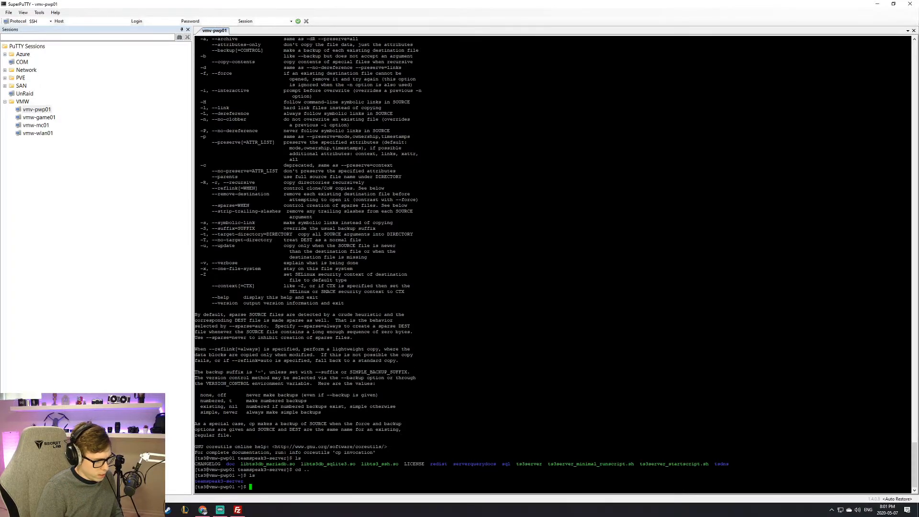
Step: Copy teamspeak3-server recursively to teamspeak3-server-bk/ and confirm both folders with ls
{"action": "type", "text": "cp -r t"}
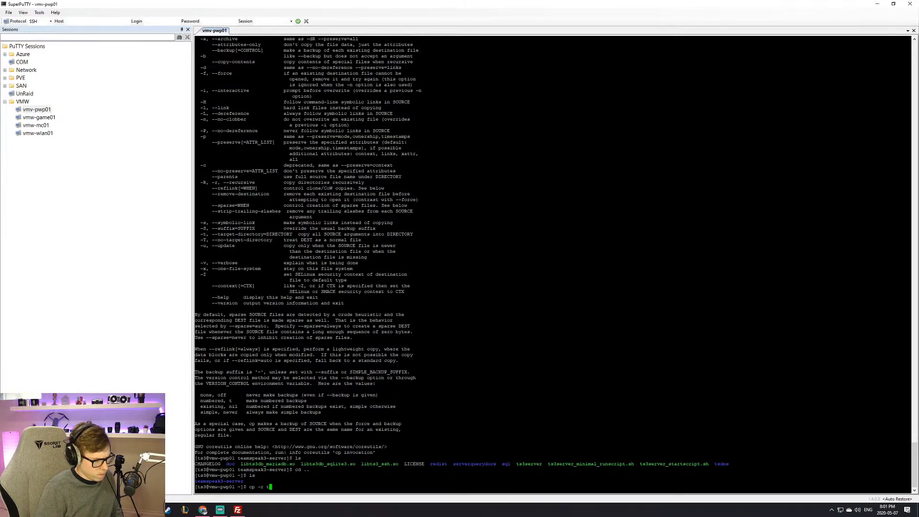
{"action": "key", "text": "Tab"}
{"action": "type", "text": "teams"}
{"action": "key", "text": "Tab"}
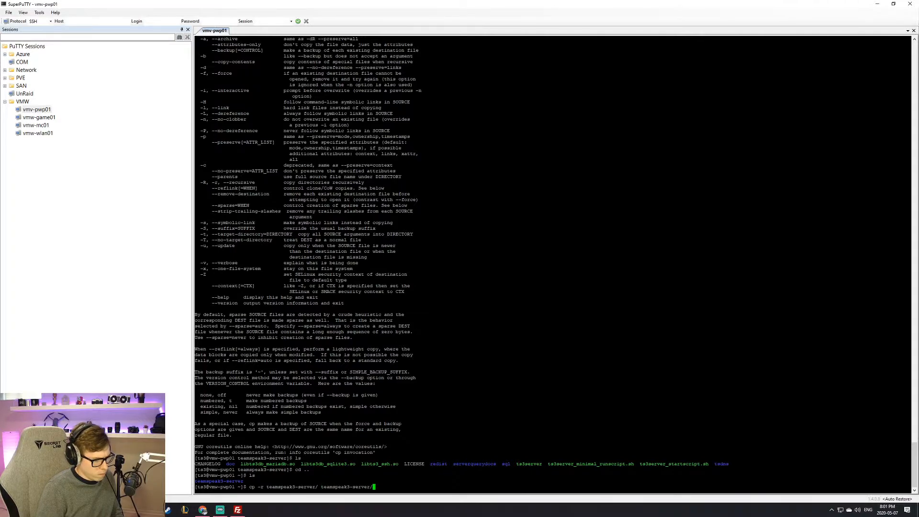
{"action": "key", "text": "BackSpace"}
{"action": "type", "text": "-server-"}
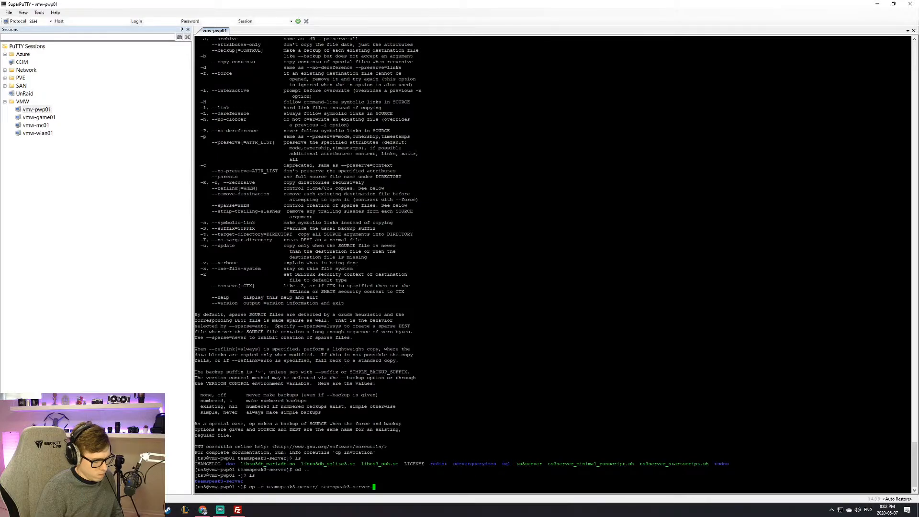
{"action": "type", "text": "bk"}
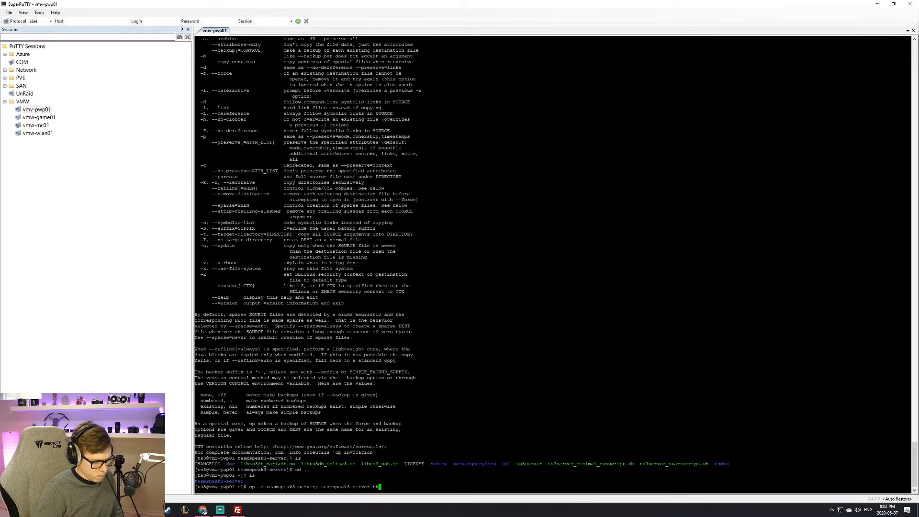
{"action": "type", "text": "/"}
{"action": "key", "text": "Return"}
{"action": "type", "text": "ls"}
{"action": "key", "text": "Return"}
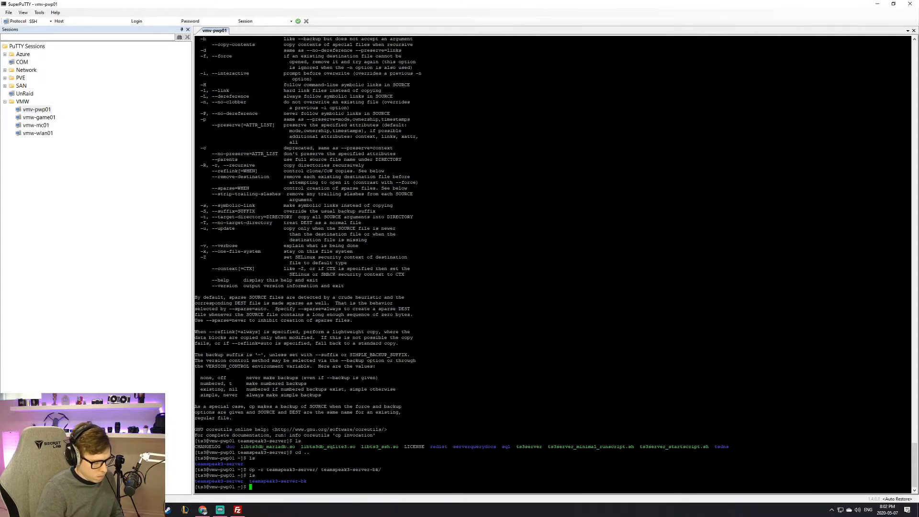
Step: Try deleting teamspeak3-server with plain rm, which fails with 'Is a directory'
{"action": "left_click", "coordinate": [237, 510]}
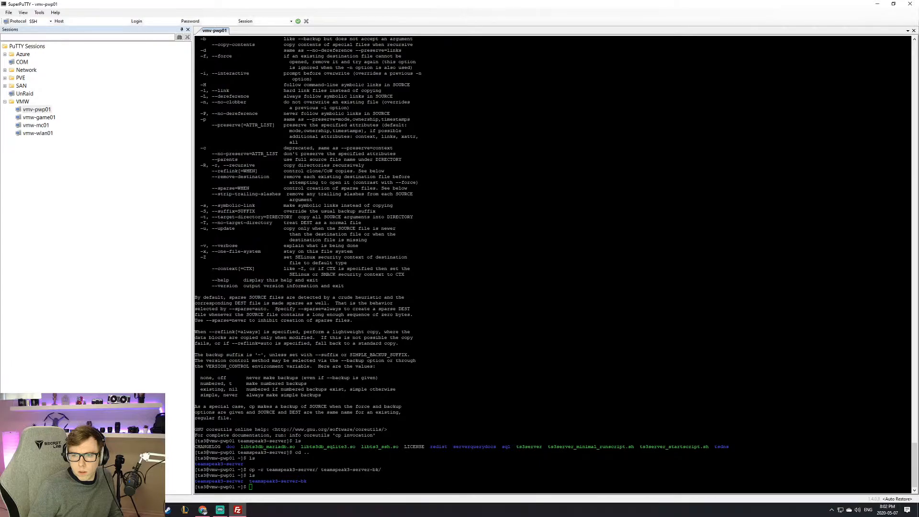
{"action": "double_click", "coordinate": [643, 319]}
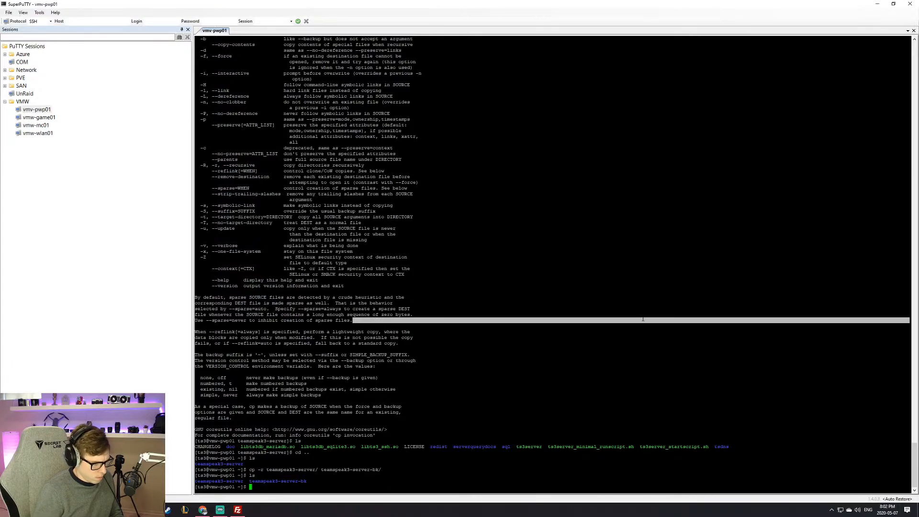
{"action": "left_click", "coordinate": [643, 319]}
{"action": "type", "text": "rm r"}
{"action": "key", "text": "Tab"}
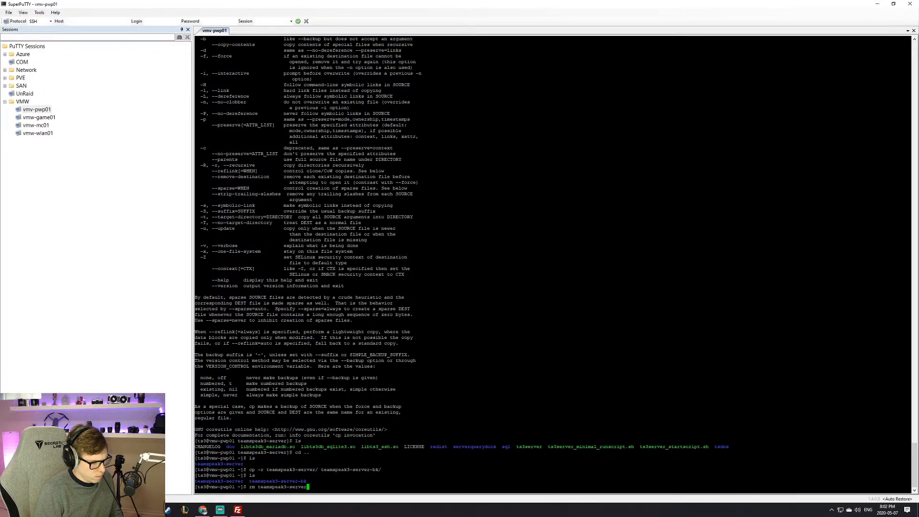
{"action": "key", "text": "Return"}
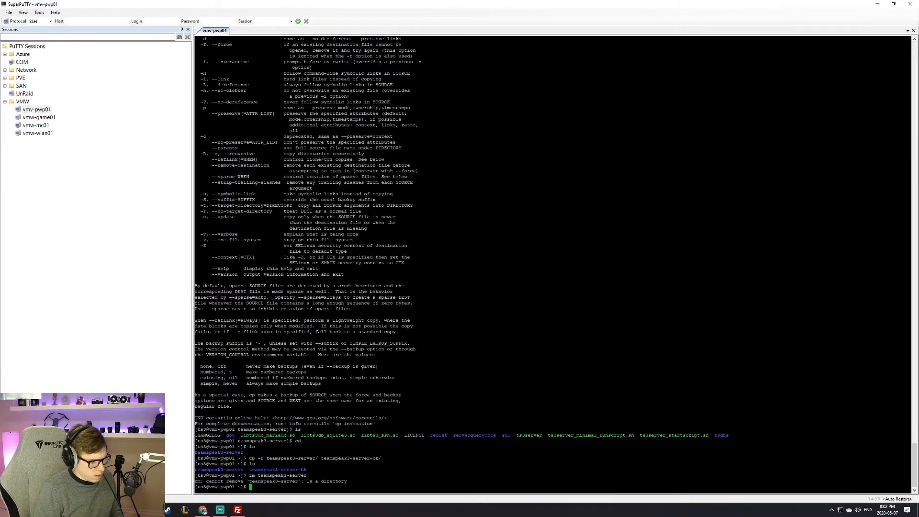
{"action": "left_click", "coordinate": [237, 509]}
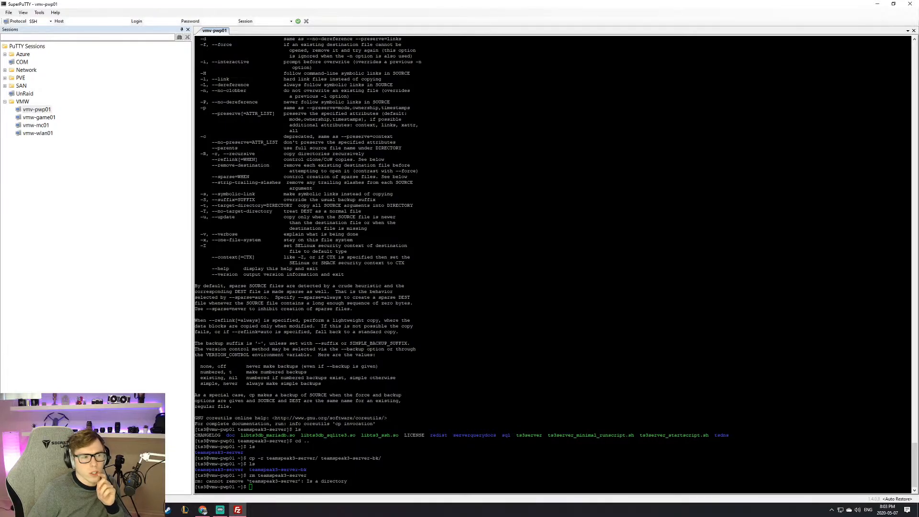
{"action": "mouse_move", "coordinate": [202, 508]}
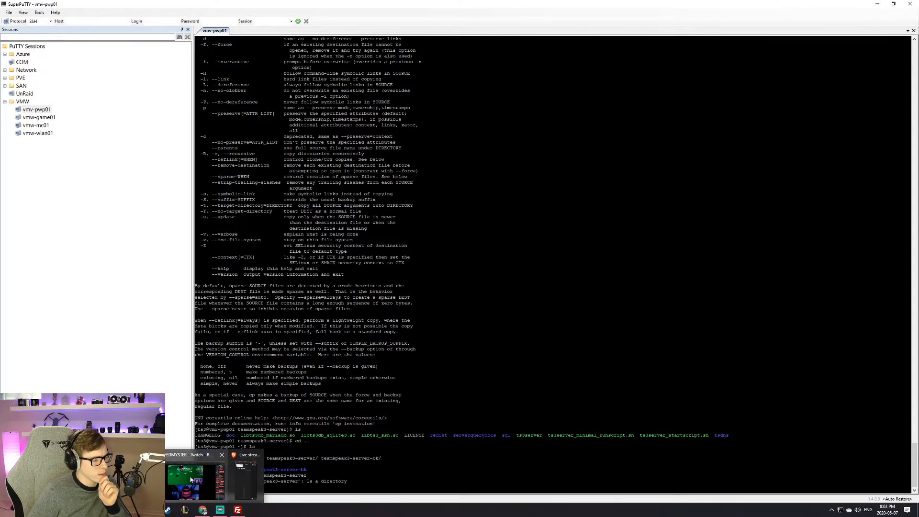
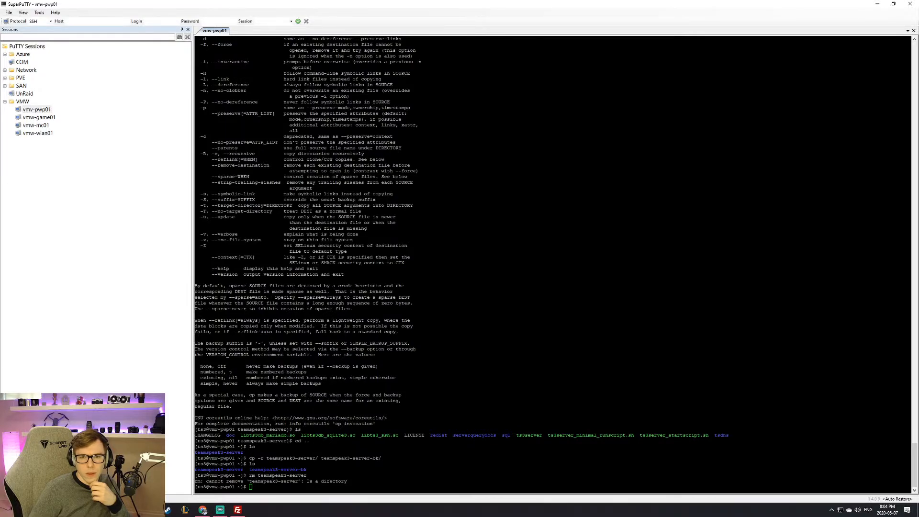
Step: List the home folder, enter ts3/ and show its detailed ls -l listing
{"action": "key", "text": "Return"}
{"action": "key", "text": "Return"}
{"action": "key", "text": "Return"}
{"action": "type", "text": "ls"}
{"action": "key", "text": "Return"}
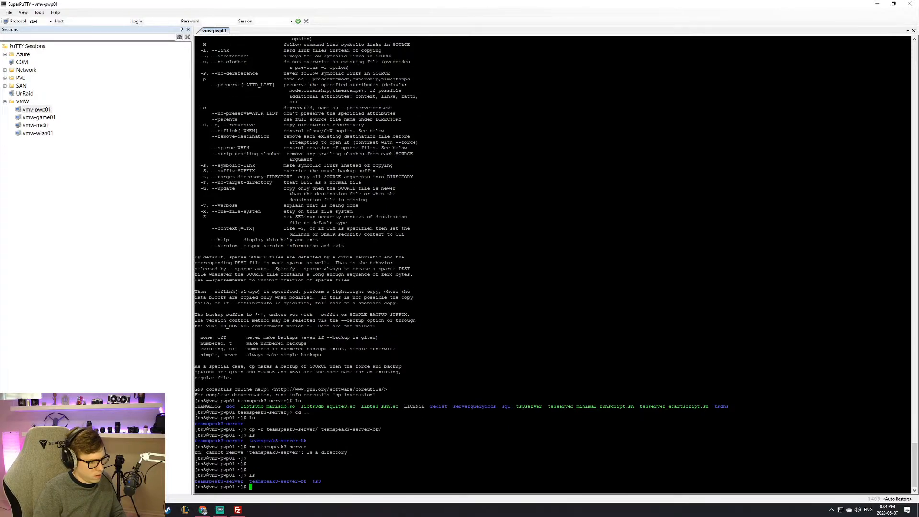
{"action": "type", "text": "ts"}
{"action": "key", "text": "BackSpace"}
{"action": "key", "text": "BackSpace"}
{"action": "type", "text": "cd ts3/"}
{"action": "key", "text": "Return"}
{"action": "type", "text": "l;"}
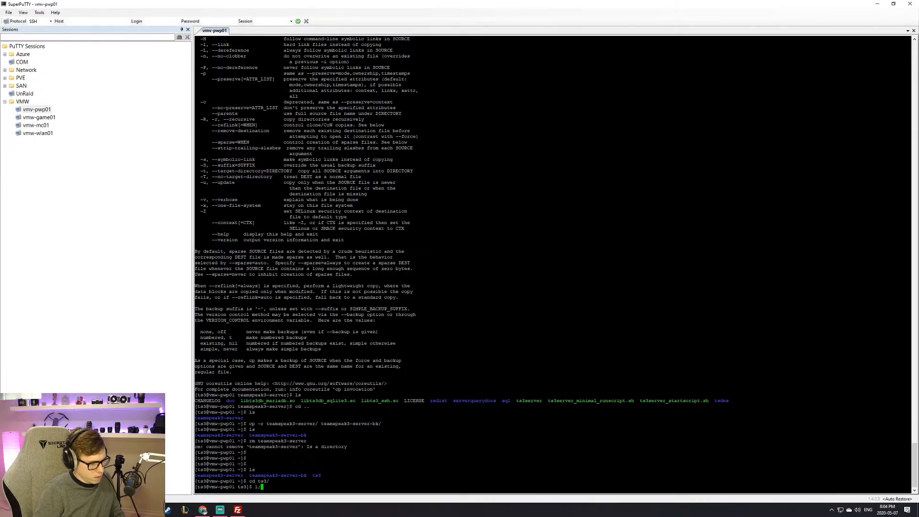
{"action": "key", "text": "Return"}
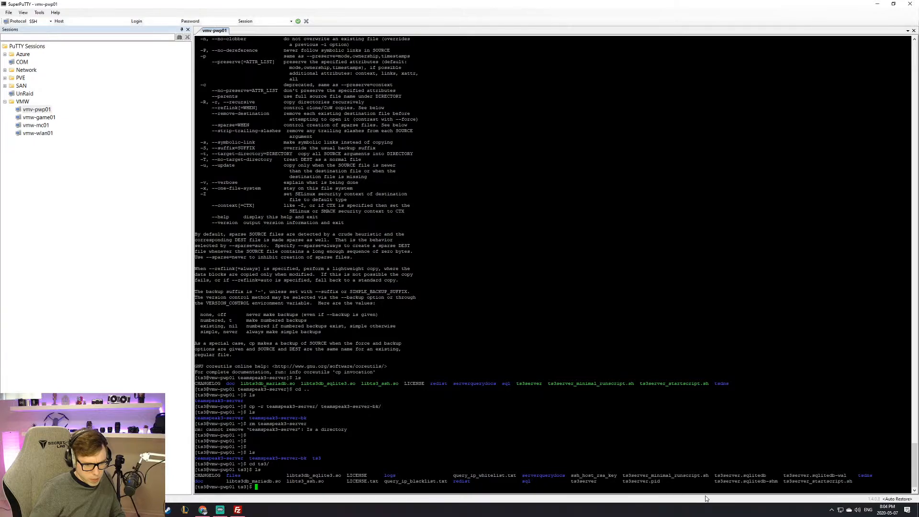
{"action": "type", "text": "ls -l"}
{"action": "key", "text": "Return"}
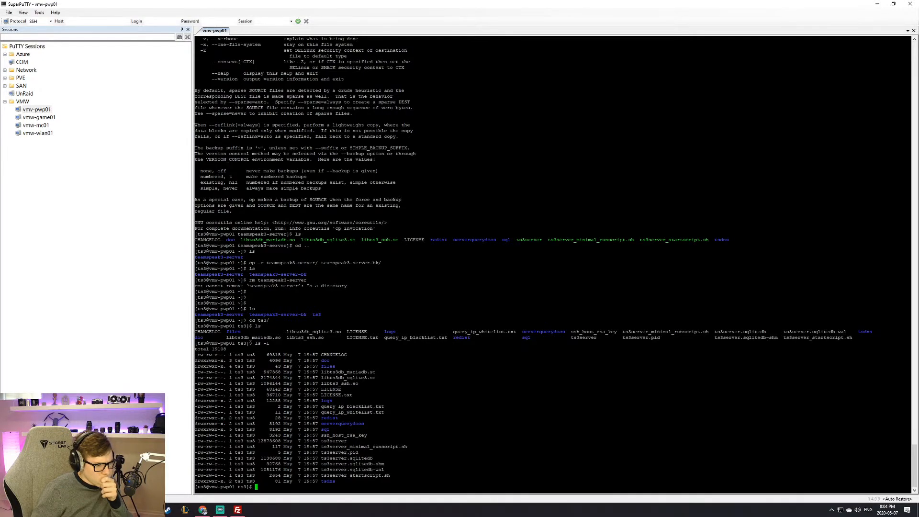
Step: Run 'ts3server_startscript.sh start' without a path, which returns 'command not found'
{"action": "double_click", "coordinate": [354, 475]}
{"action": "right_click", "coordinate": [354, 476]}
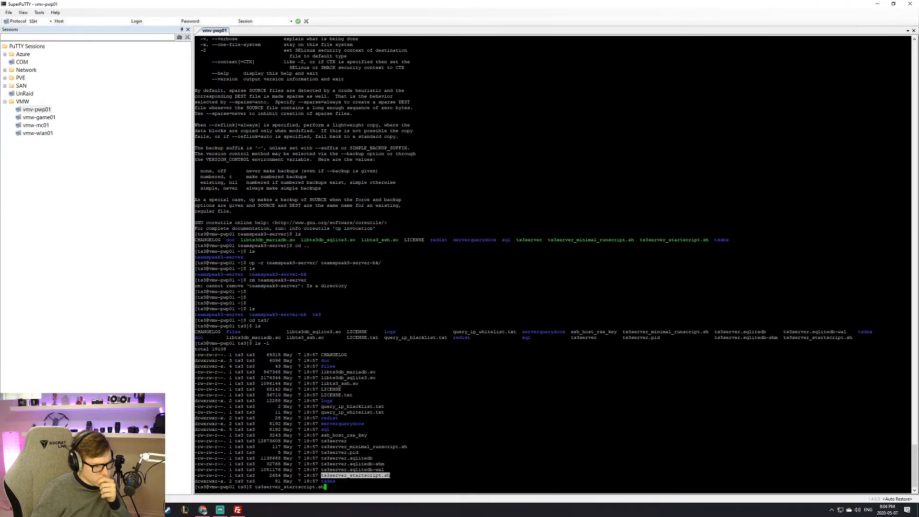
{"action": "type", "text": "start"}
{"action": "key", "text": "Return"}
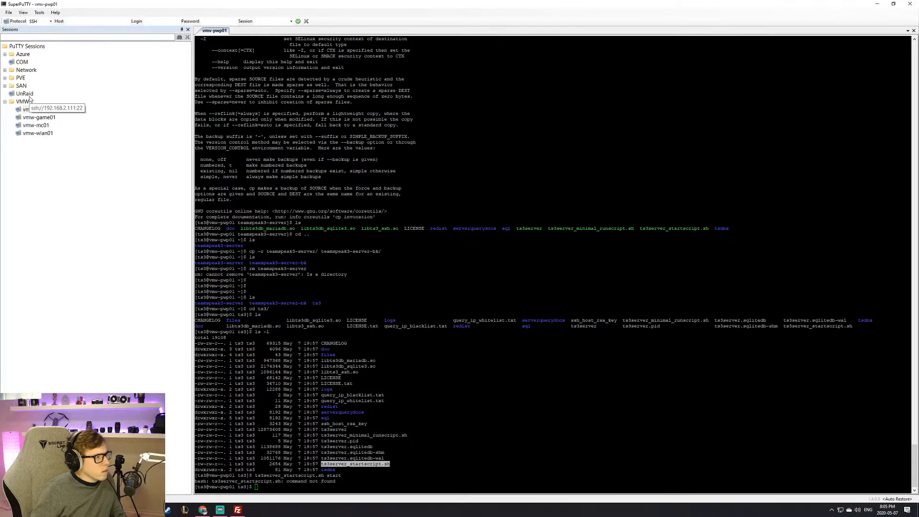
Step: Open the saved Azure ts3 SSH session and log in with its password
{"action": "left_click", "coordinate": [4, 55]}
{"action": "double_click", "coordinate": [26, 62]}
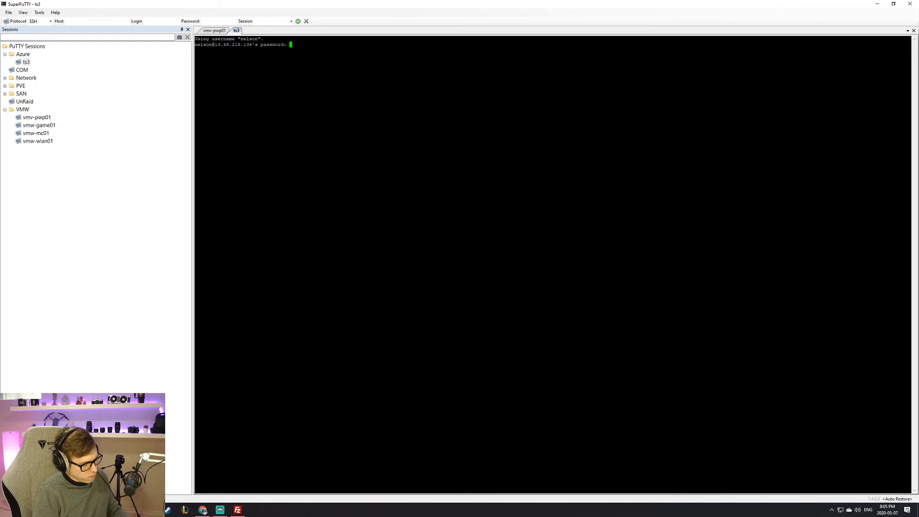
{"action": "key", "text": "Return"}
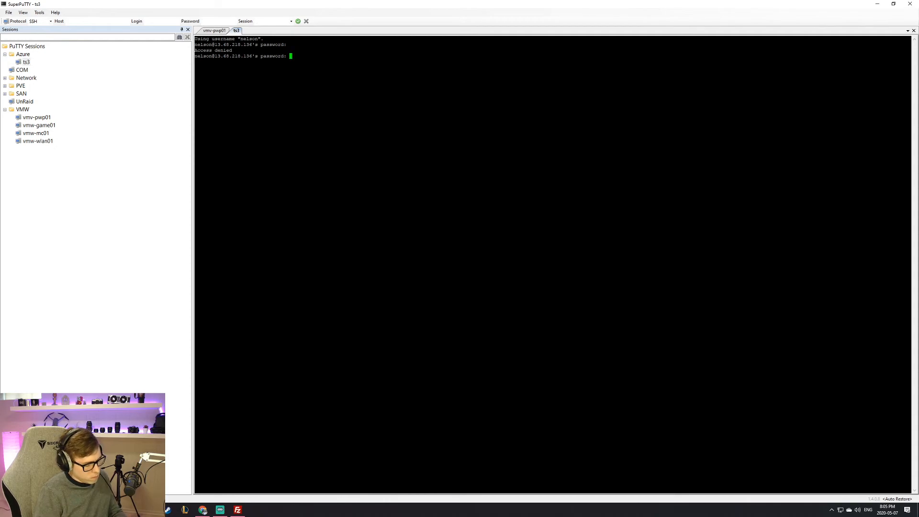
{"action": "key", "text": "Return"}
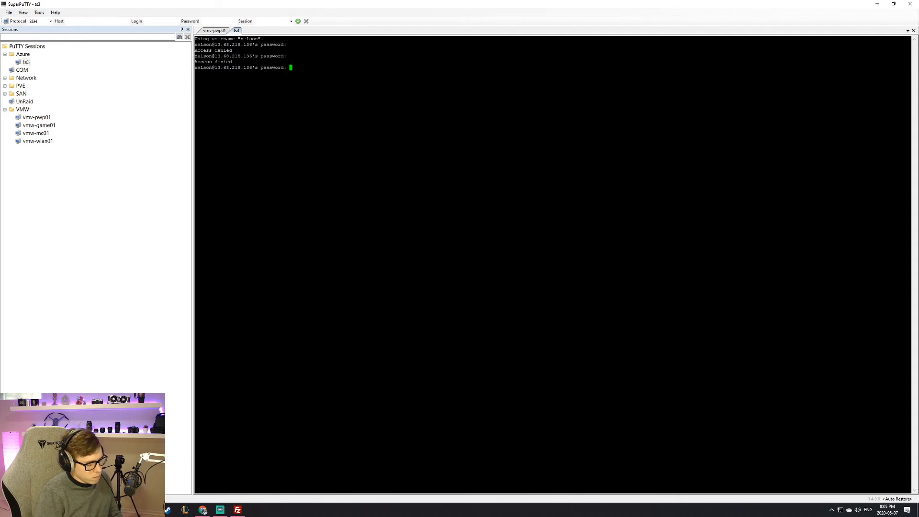
{"action": "key", "text": "Return"}
Step: List the ts3 server's files and display instructions.txt to read the upgrade steps
{"action": "key", "text": "Return"}
{"action": "key", "text": "Return"}
{"action": "key", "text": "Return"}
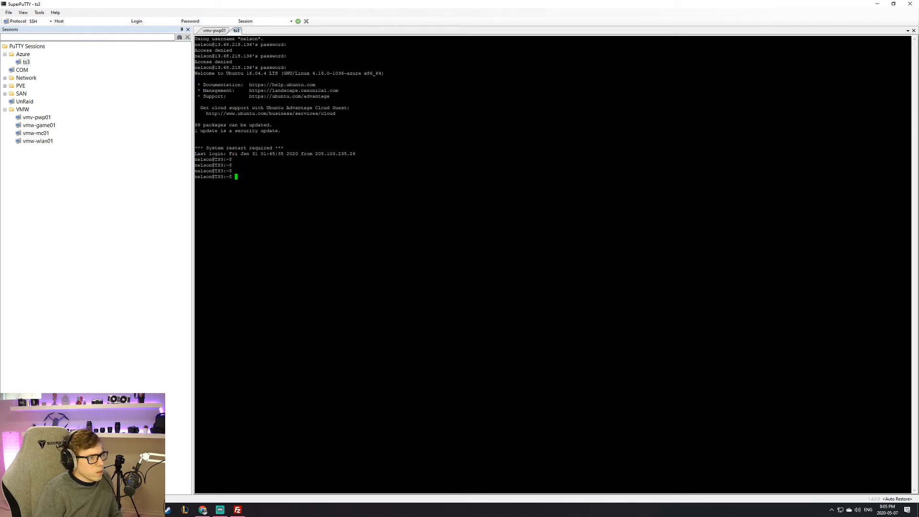
{"action": "type", "text": "ls"}
{"action": "key", "text": "Return"}
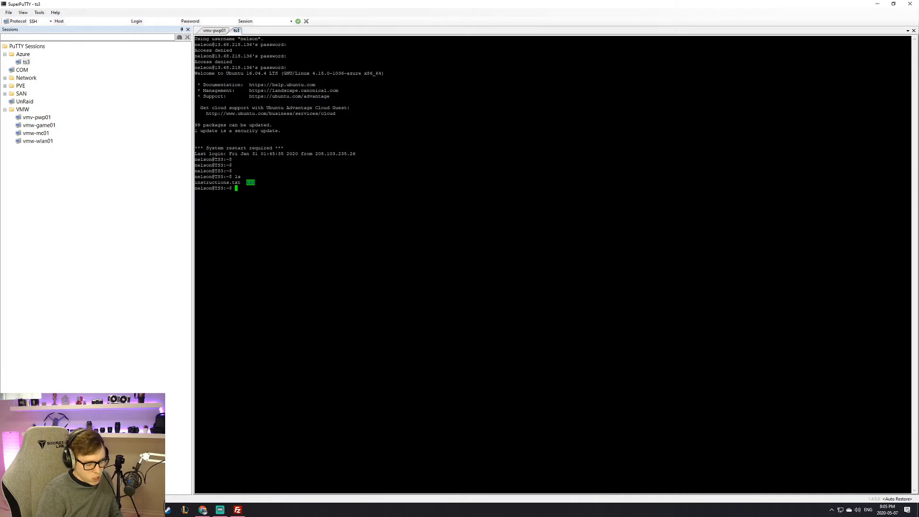
{"action": "type", "text": "cat ins"}
{"action": "key", "text": "Tab"}
{"action": "key", "text": "Return"}
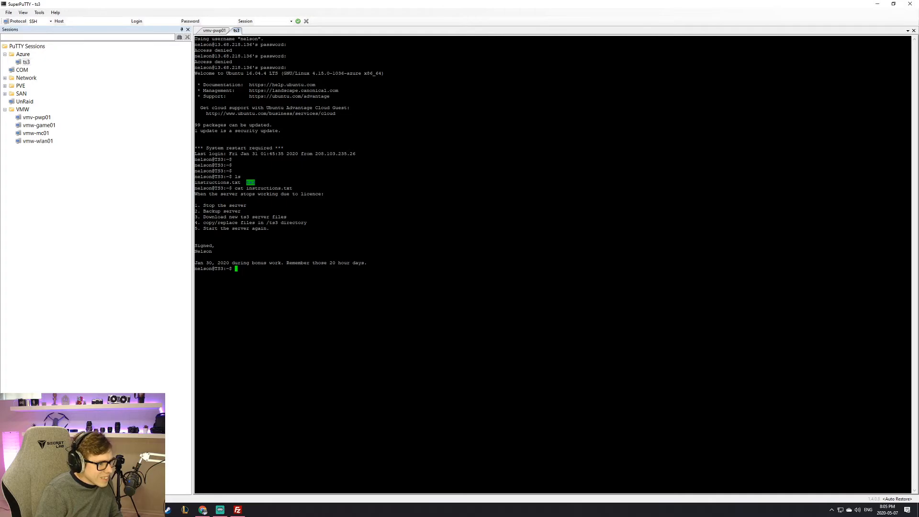
{"action": "left_click_drag", "start_coordinate": [371, 263], "coordinate": [198, 263]}
{"action": "left_click", "coordinate": [198, 263]}
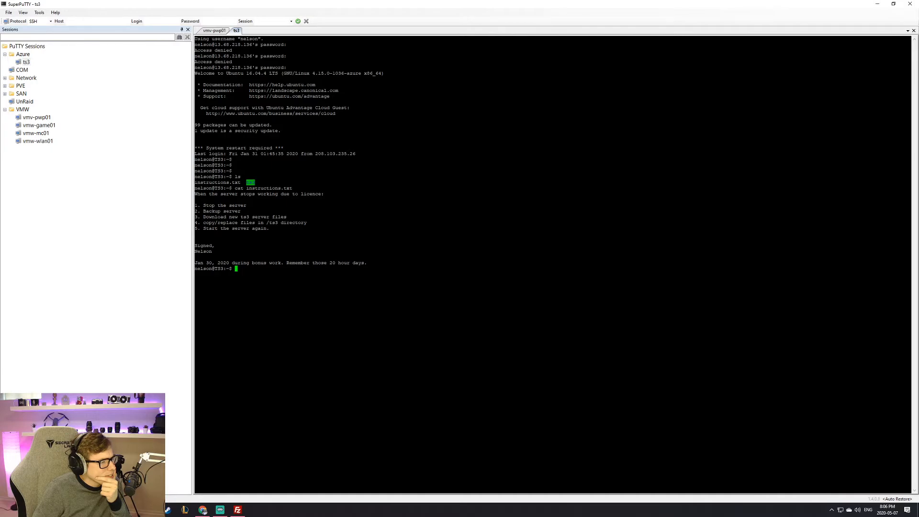
Step: Return to the vmw-pwp01 session and start typing './tsd' at the prompt
{"action": "key", "text": "Up"}
{"action": "key", "text": "Up"}
{"action": "key", "text": "Down"}
{"action": "key", "text": "Up"}
{"action": "key", "text": "Up"}
{"action": "key", "text": "Left"}
{"action": "key", "text": "Left"}
{"action": "key", "text": "Left"}
{"action": "key", "text": "Left"}
{"action": "key", "text": "Left"}
{"action": "key", "text": "Left"}
{"action": "key", "text": "Left"}
{"action": "key", "text": "Left"}
{"action": "key", "text": "Left"}
{"action": "key", "text": "Left"}
{"action": "key", "text": "Left"}
{"action": "key", "text": "Left"}
{"action": "key", "text": "Left"}
{"action": "key", "text": "Left"}
{"action": "key", "text": "Left"}
{"action": "key", "text": "Left"}
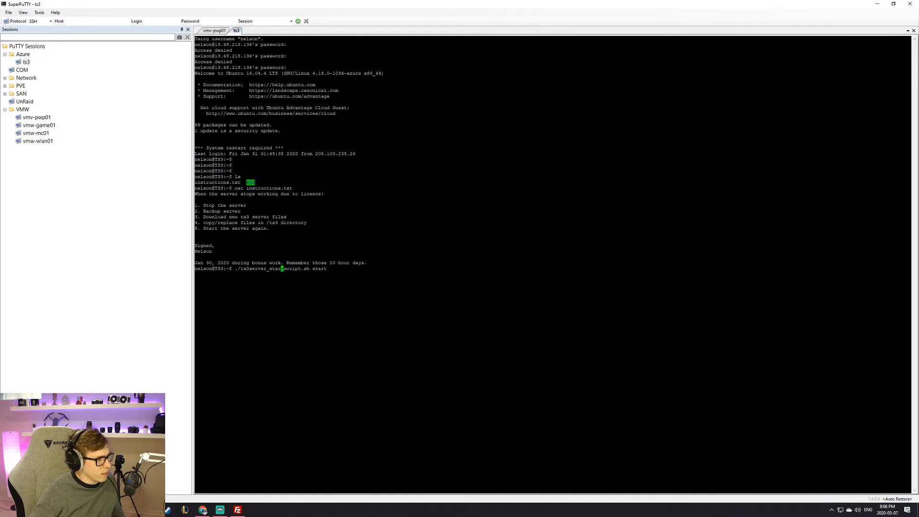
{"action": "left_click", "coordinate": [219, 31]}
{"action": "type", "text": "./"}
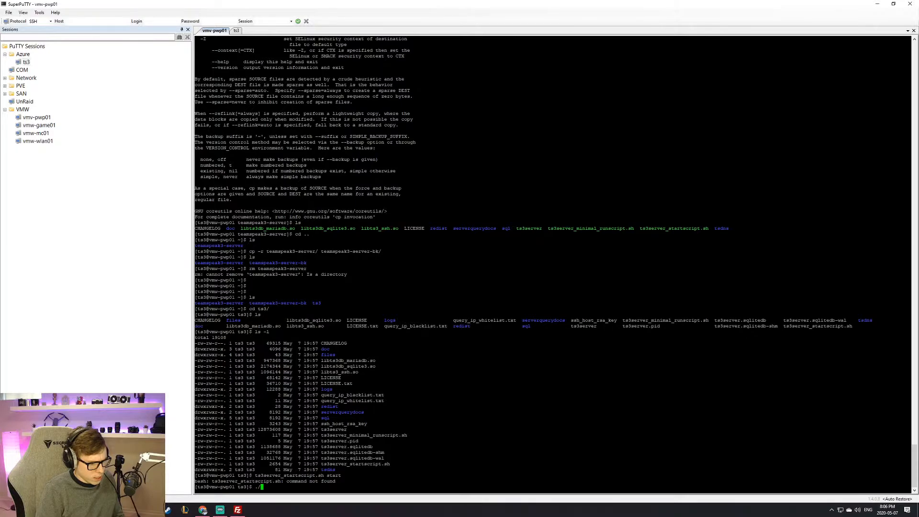
{"action": "type", "text": "tsd"}
Step: Run './ts3server_startscript.sh start' from the ts3 folder, which returns 'Permission denied'
{"action": "key", "text": "Tab"}
{"action": "key", "text": "BackSpace"}
{"action": "key", "text": "BackSpace"}
{"action": "key", "text": "BackSpace"}
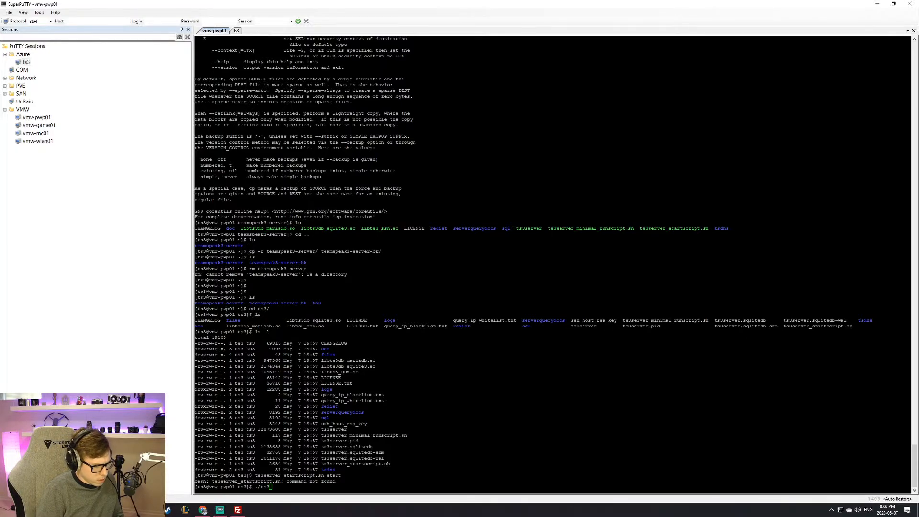
{"action": "key", "text": "BackSpace"}
{"action": "key", "text": "BackSpace"}
{"action": "key", "text": "BackSpace"}
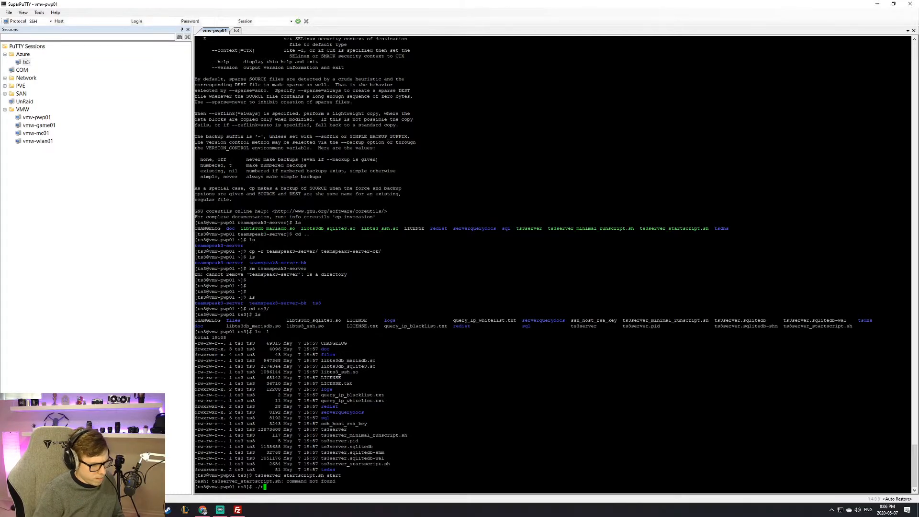
{"action": "left_click_drag", "start_coordinate": [322, 463], "coordinate": [390, 464]}
{"action": "right_click", "coordinate": [389, 463]}
{"action": "type", "text": "startscript.sh star"}
{"action": "key", "text": "Return"}
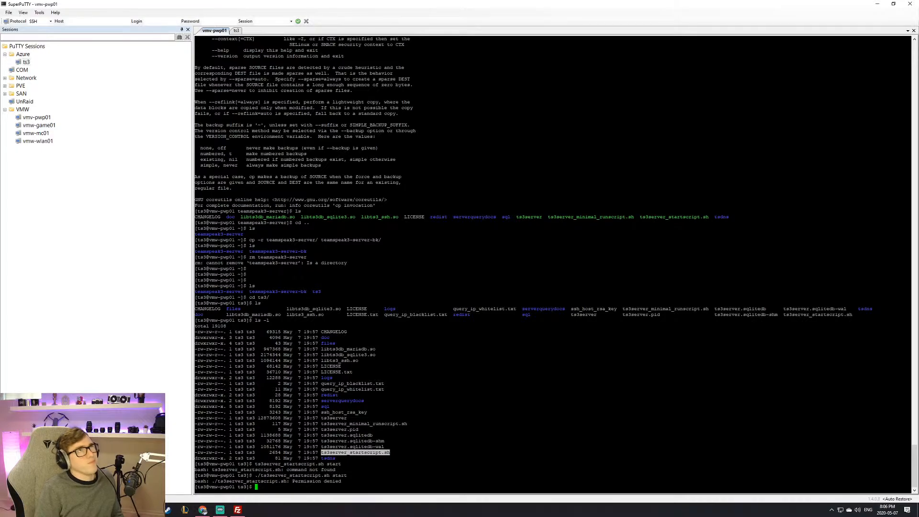
Step: Exit the ts3 user's shell twice, past the stopped-jobs warning, back to root
{"action": "type", "text": "exit"}
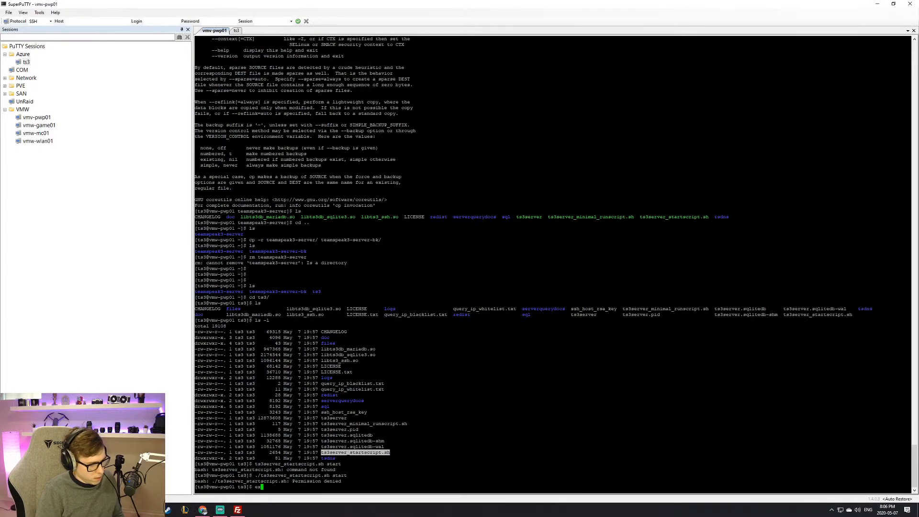
{"action": "key", "text": "Return"}
{"action": "key", "text": "Return"}
{"action": "key", "text": "Return"}
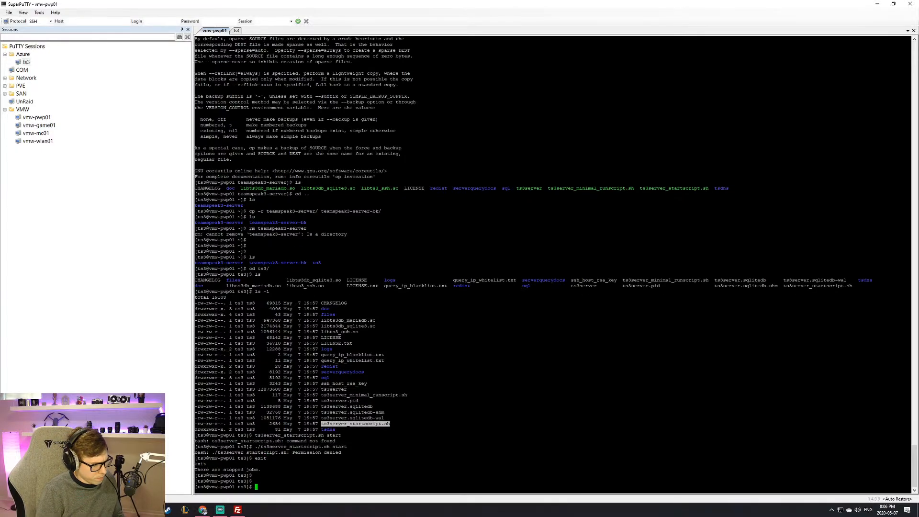
{"action": "type", "text": "exit"}
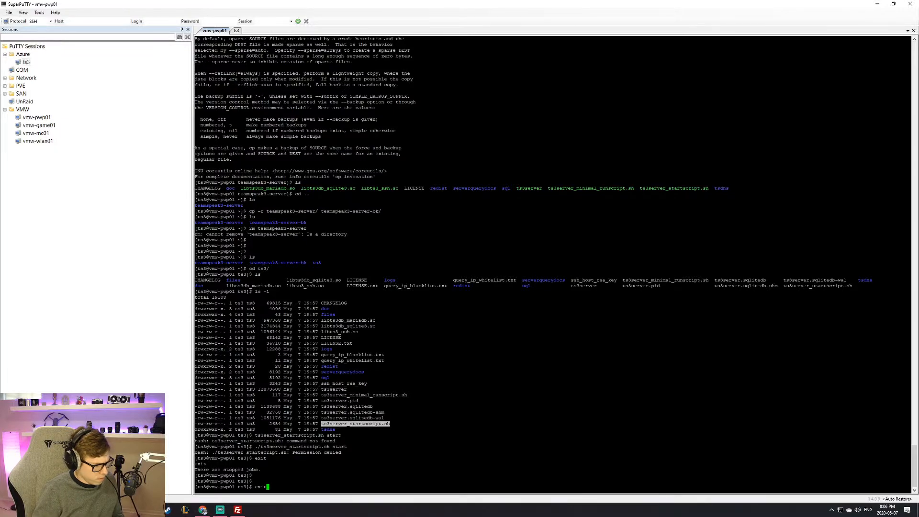
{"action": "key", "text": "Return"}
{"action": "key", "text": "Return"}
{"action": "key", "text": "Return"}
{"action": "key", "text": "Return"}
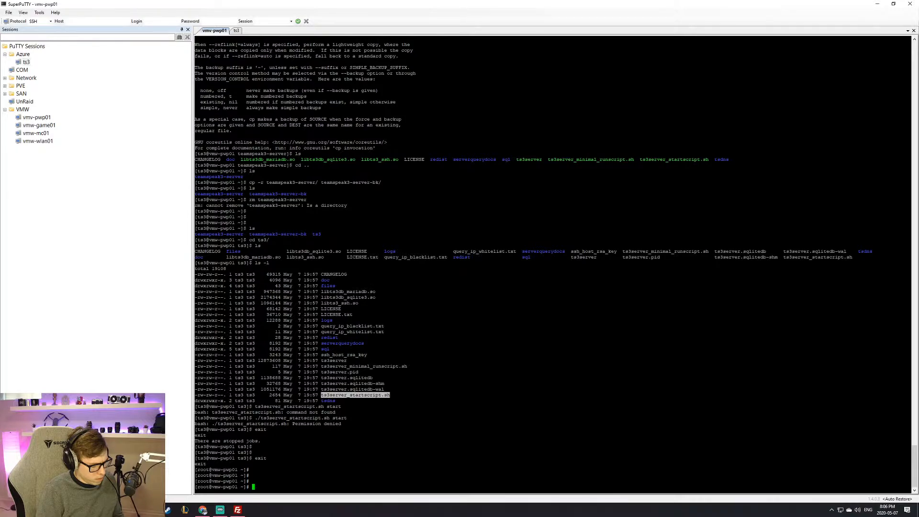
Step: As root, add ts3 to the wheel group with usermod -aG, then su to ts3
{"action": "type", "text": "usermod "}
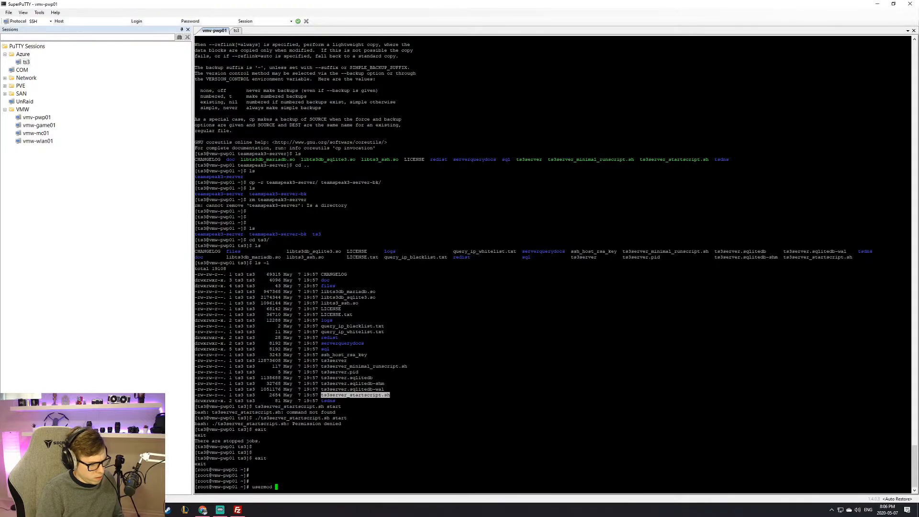
{"action": "type", "text": "-aG wheel "}
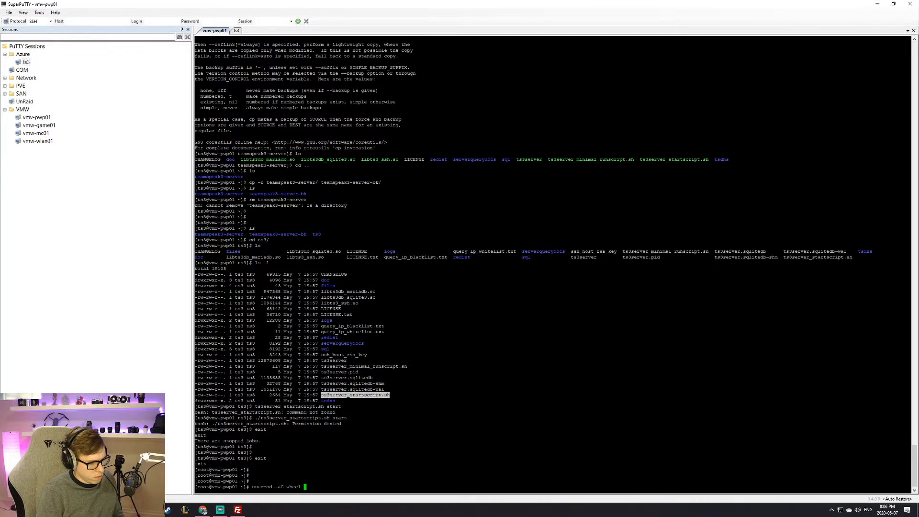
{"action": "type", "text": "ts3"}
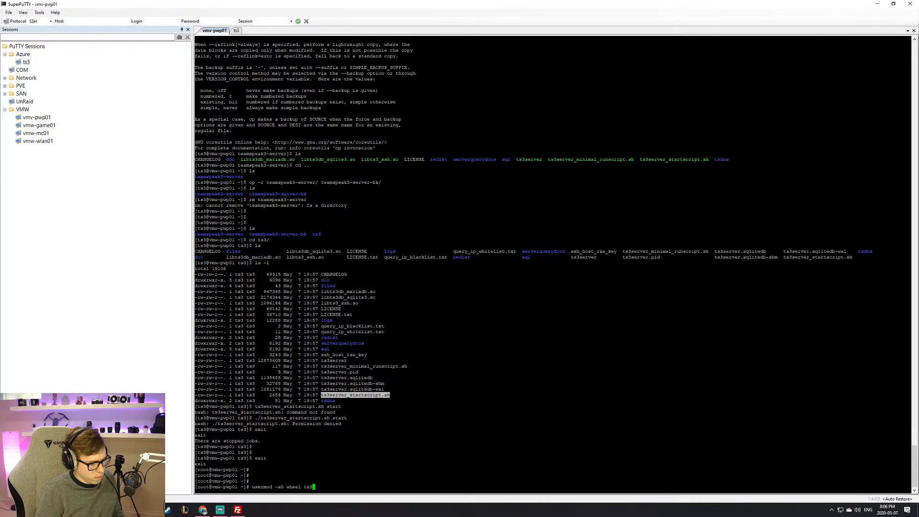
{"action": "key", "text": "Return"}
{"action": "key", "text": "Return"}
{"action": "key", "text": "Return"}
{"action": "key", "text": "Return"}
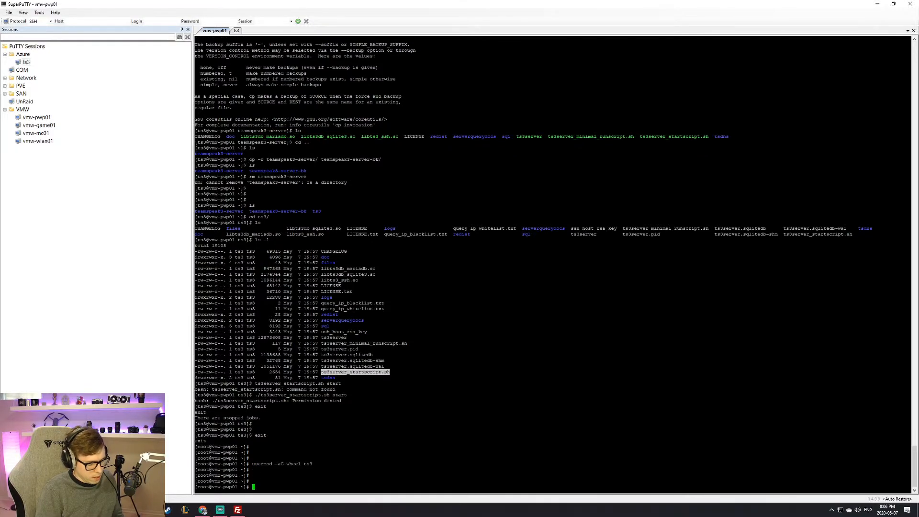
{"action": "type", "text": "su ts3"}
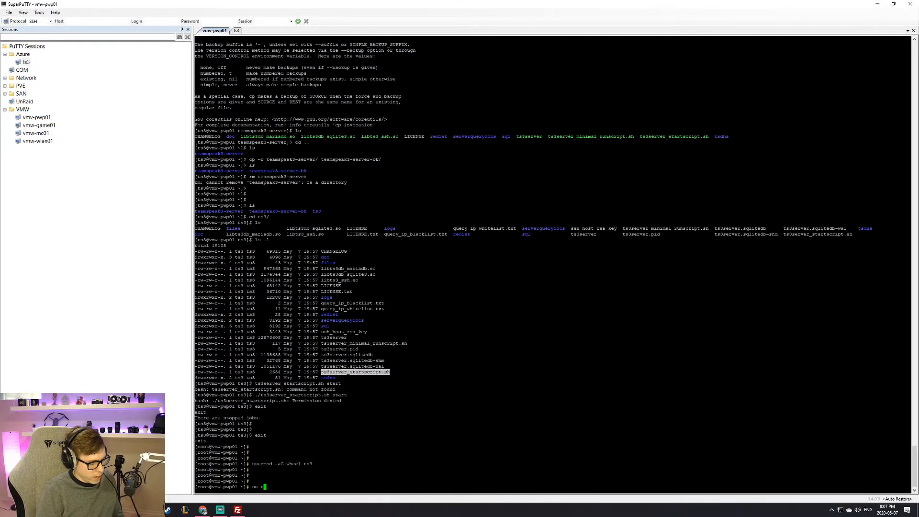
{"action": "key", "text": "Return"}
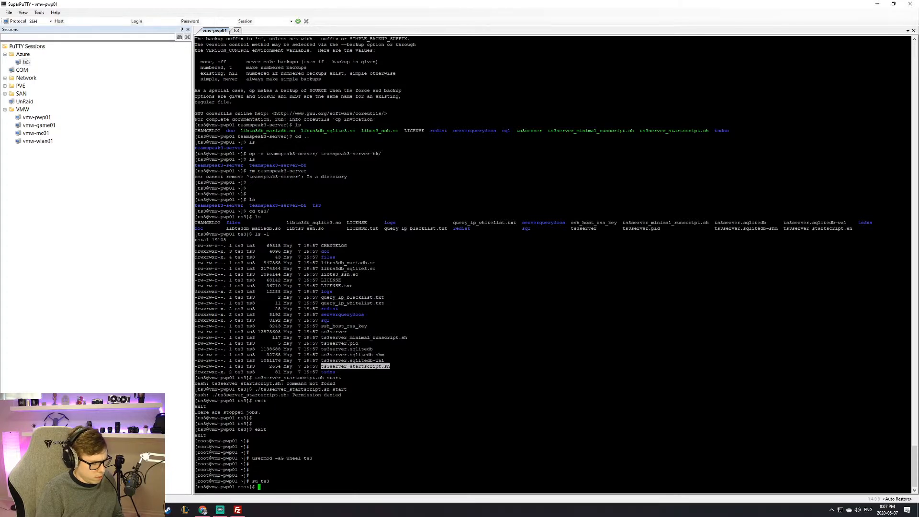
Step: Go to the ts3 home folder, list it, and enter the ts3/ server folder
{"action": "type", "text": "cd ~"}
{"action": "key", "text": "Return"}
{"action": "type", "text": "ls"}
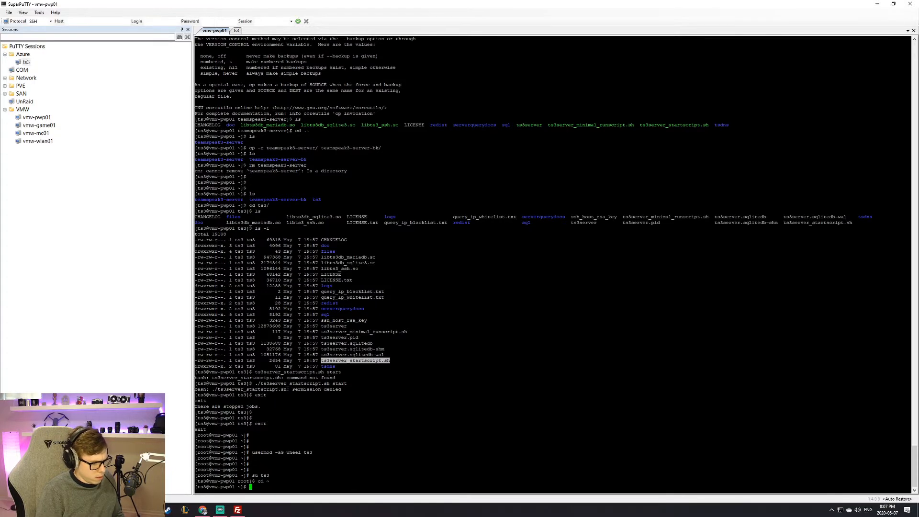
{"action": "key", "text": "Return"}
{"action": "type", "text": "cd ts3/"}
{"action": "key", "text": "Return"}
{"action": "type", "text": "./st"}
{"action": "key", "text": "BackSpace"}
{"action": "key", "text": "BackSpace"}
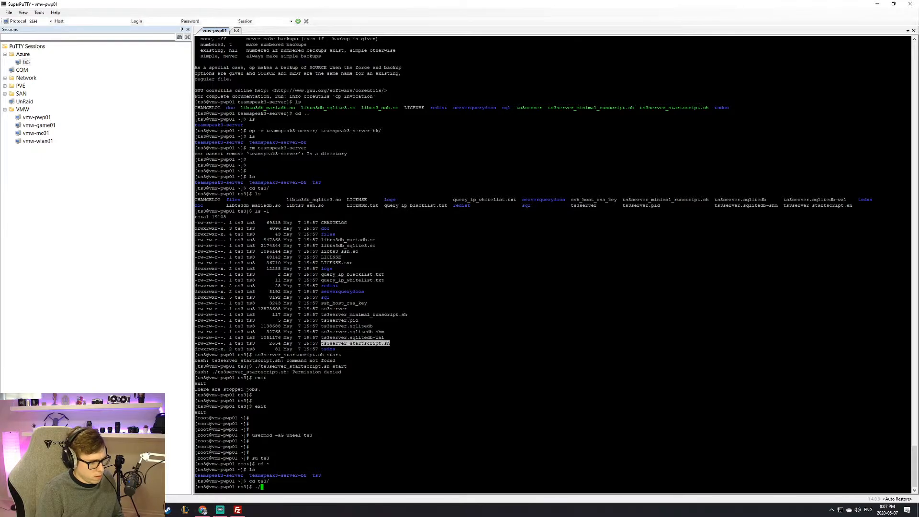
{"action": "key", "text": "BackSpace"}
{"action": "key", "text": "BackSpace"}
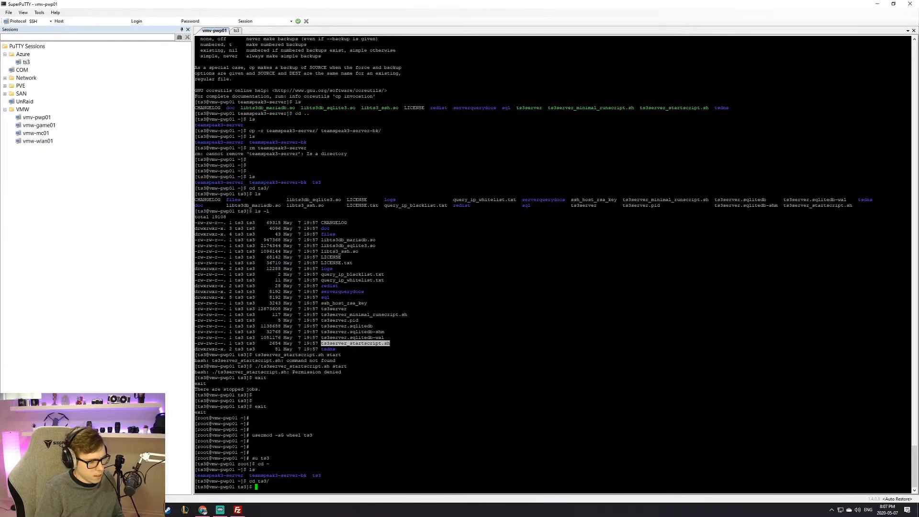
Step: List ts3/ in detail and run './ts3server_startscript.sh start', which is denied
{"action": "type", "text": "ls -l"}
{"action": "key", "text": "Return"}
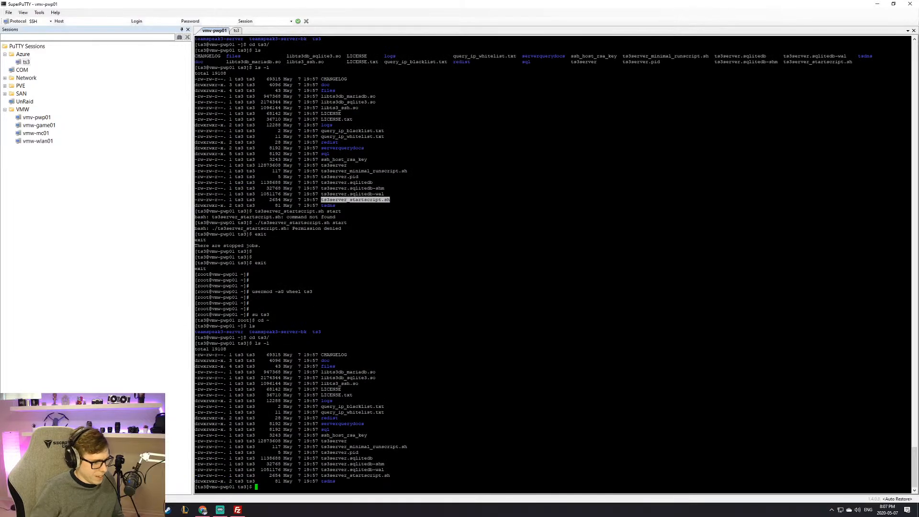
{"action": "double_click", "coordinate": [388, 475]}
{"action": "key", "text": "super+c"}
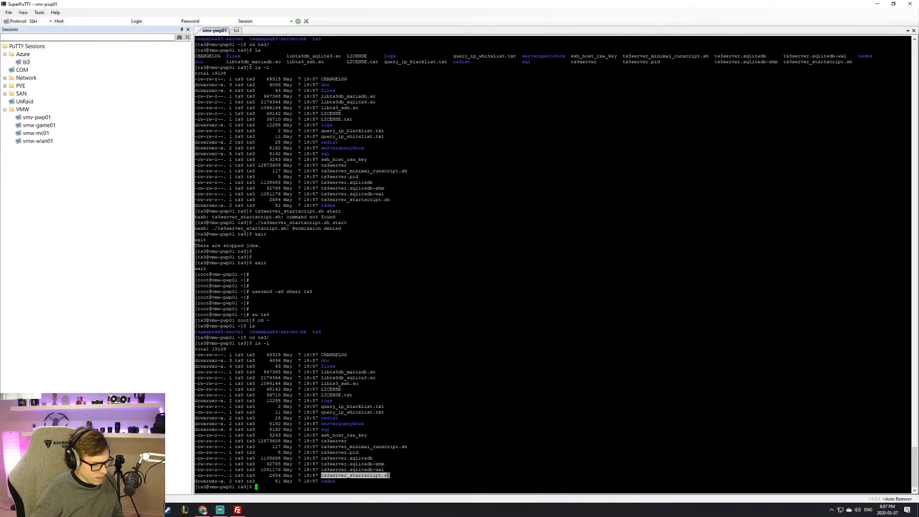
{"action": "type", "text": "./"}
{"action": "right_click", "coordinate": [389, 475]}
{"action": "type", "text": "startscript.sh start"}
{"action": "key", "text": "Return"}
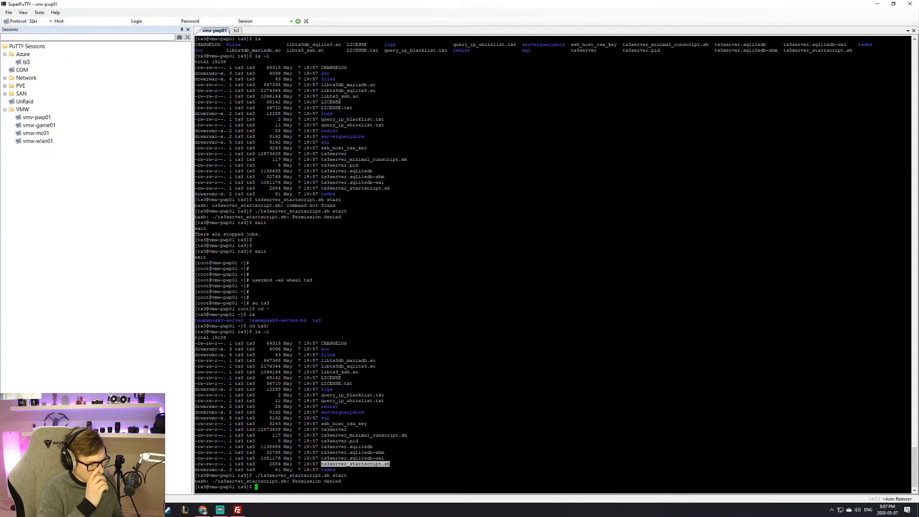
Step: Rerun the start command prefixed with sudo and enter the password; it returns 'command not found'
{"action": "key", "text": "Up"}
{"action": "key", "text": "Left"}
{"action": "key", "text": "Left"}
{"action": "key", "text": "Left"}
{"action": "key", "text": "Left"}
{"action": "key", "text": "Left"}
{"action": "key", "text": "Left"}
{"action": "key", "text": "Left"}
{"action": "key", "text": "Left"}
{"action": "key", "text": "Left"}
{"action": "key", "text": "Left"}
{"action": "key", "text": "Left"}
{"action": "key", "text": "Left"}
{"action": "key", "text": "Left"}
{"action": "key", "text": "Left"}
{"action": "key", "text": "Left"}
{"action": "key", "text": "Left"}
{"action": "key", "text": "Left"}
{"action": "key", "text": "Left"}
{"action": "key", "text": "Left"}
{"action": "key", "text": "Left"}
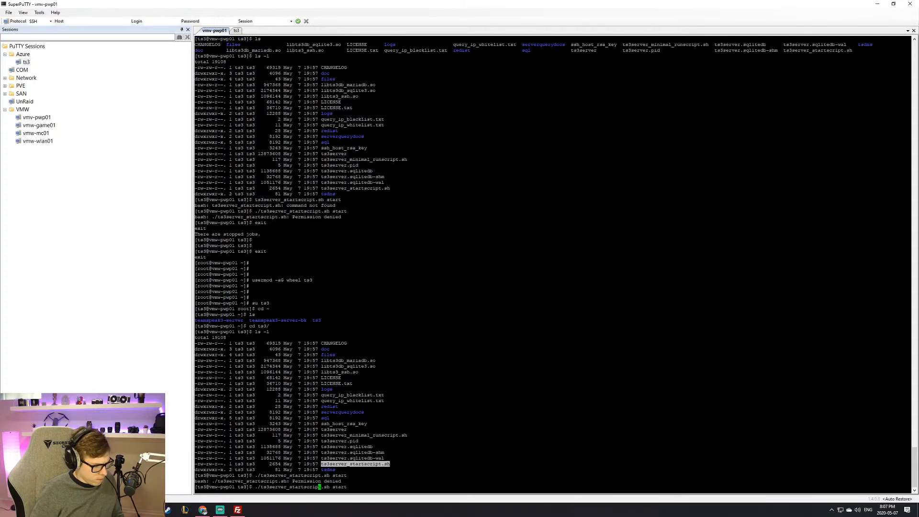
{"action": "key", "text": "Home"}
{"action": "type", "text": "sudo"}
{"action": "key", "text": "Return"}
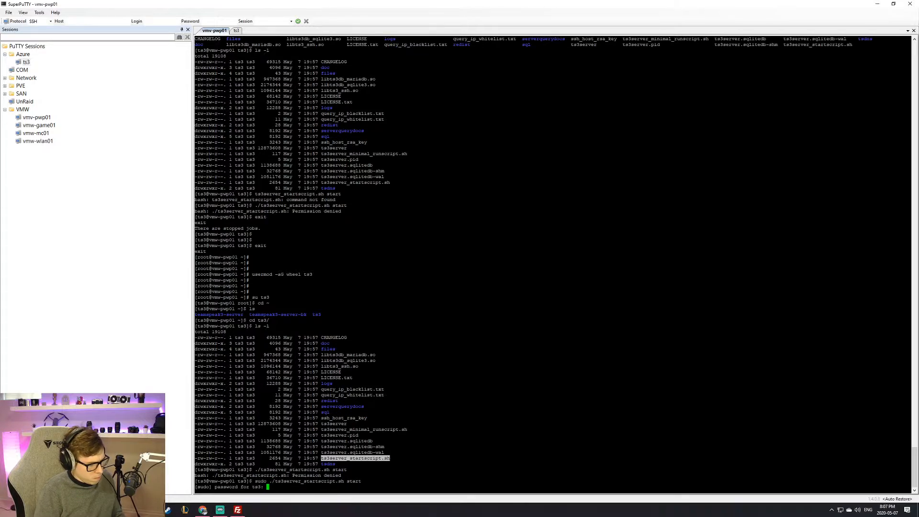
{"action": "key", "text": "Return"}
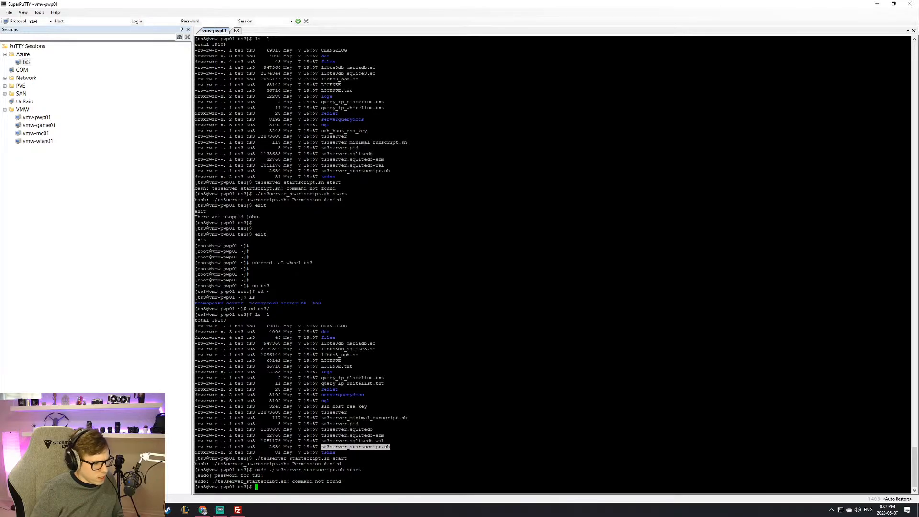
Step: Highlight the start script's row in the listing to inspect its permissions and owner
{"action": "left_click_drag", "start_coordinate": [233, 441], "coordinate": [277, 452]}
{"action": "left_click_drag", "start_coordinate": [197, 452], "coordinate": [285, 447]}
{"action": "left_click_drag", "start_coordinate": [198, 447], "coordinate": [289, 447]}
{"action": "left_click_drag", "start_coordinate": [230, 446], "coordinate": [297, 446]}
{"action": "left_click_drag", "start_coordinate": [241, 446], "coordinate": [366, 446]}
{"action": "left_click_drag", "start_coordinate": [210, 446], "coordinate": [373, 447]}
{"action": "left_click_drag", "start_coordinate": [248, 447], "coordinate": [314, 447]}
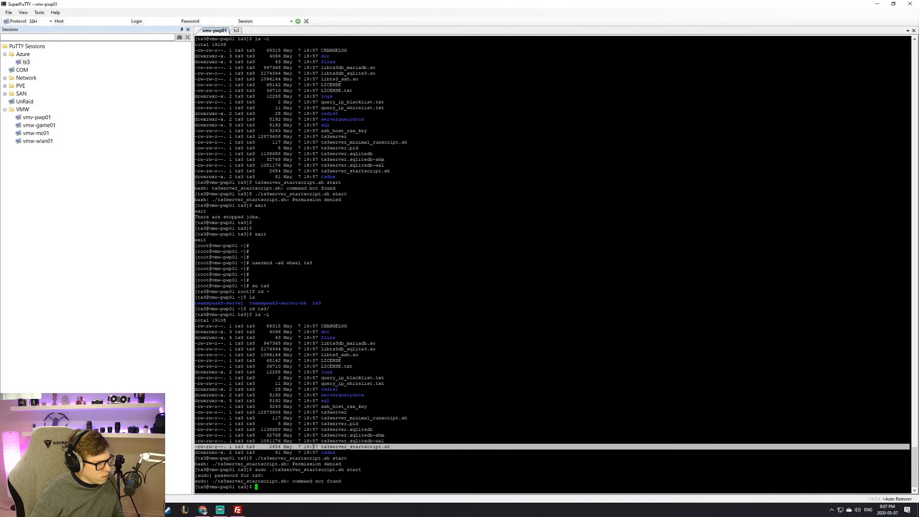
{"action": "left_click", "coordinate": [314, 446]}
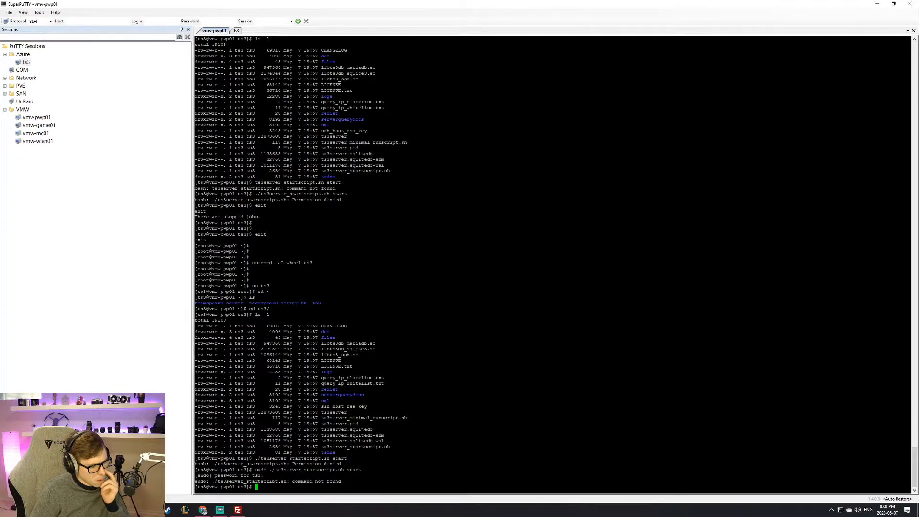
Step: Open a root shell with sudo -s from the ts3 folder
{"action": "type", "text": "sudo -s"}
{"action": "key", "text": "Return"}
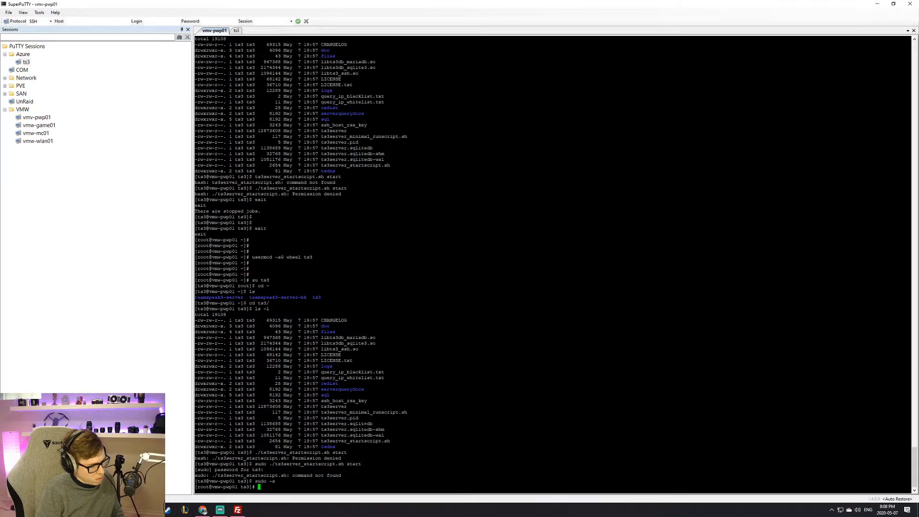
{"action": "key", "text": "Return"}
{"action": "key", "text": "Return"}
Step: As root, run './ts3server_startscript.sh start', which still reports 'Permission denied'
{"action": "type", "text": "./"}
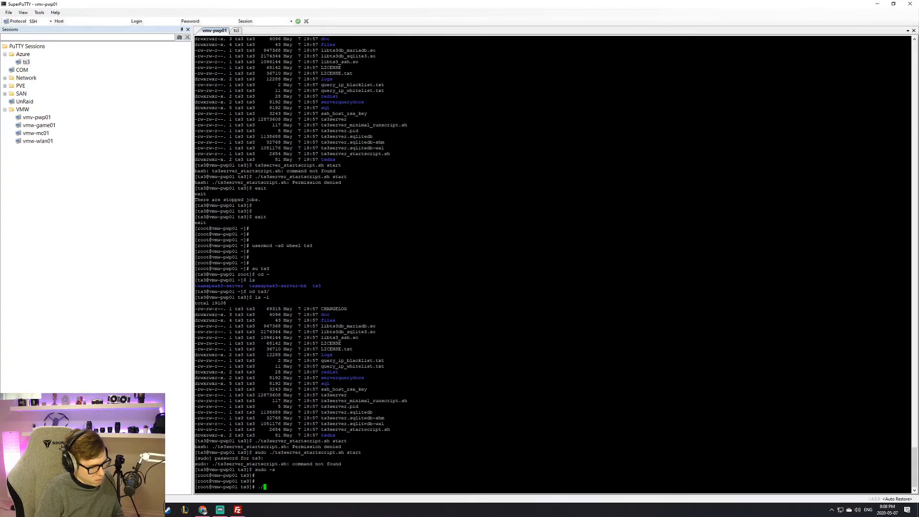
{"action": "type", "text": "team"}
{"action": "key", "text": "BackSpace"}
{"action": "key", "text": "BackSpace"}
{"action": "key", "text": "BackSpace"}
{"action": "key", "text": "BackSpace"}
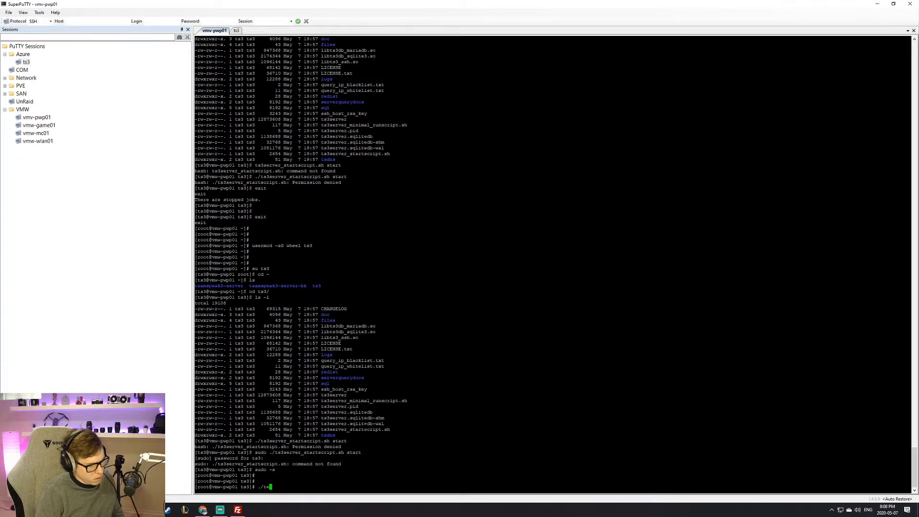
{"action": "left_click_drag", "start_coordinate": [308, 458], "coordinate": [359, 452]}
{"action": "left_click", "coordinate": [361, 453]}
{"action": "left_click_drag", "start_coordinate": [274, 452], "coordinate": [361, 453]}
{"action": "right_click", "coordinate": [361, 452]}
{"action": "key", "text": "Return"}
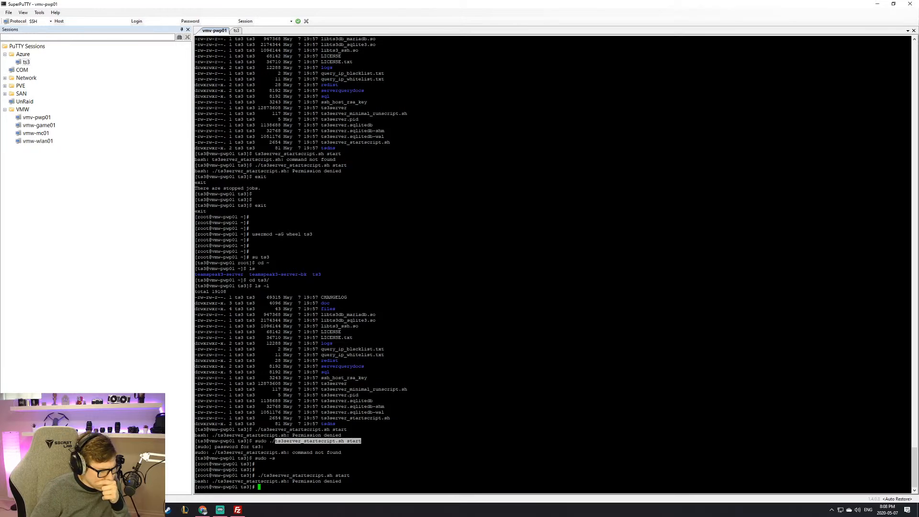
Step: Highlight the start script's permission line in the file listing to examine it
{"action": "left_click_drag", "start_coordinate": [202, 389], "coordinate": [189, 418]}
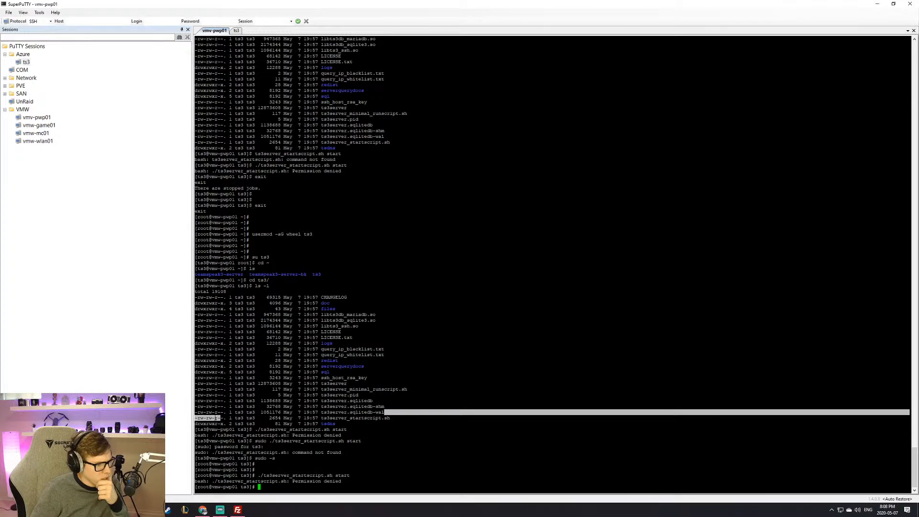
{"action": "triple_click", "coordinate": [215, 418]}
{"action": "triple_click", "coordinate": [223, 417]}
{"action": "triple_click", "coordinate": [224, 418]}
{"action": "triple_click", "coordinate": [224, 417]}
{"action": "triple_click", "coordinate": [224, 417]}
{"action": "left_click", "coordinate": [224, 418]}
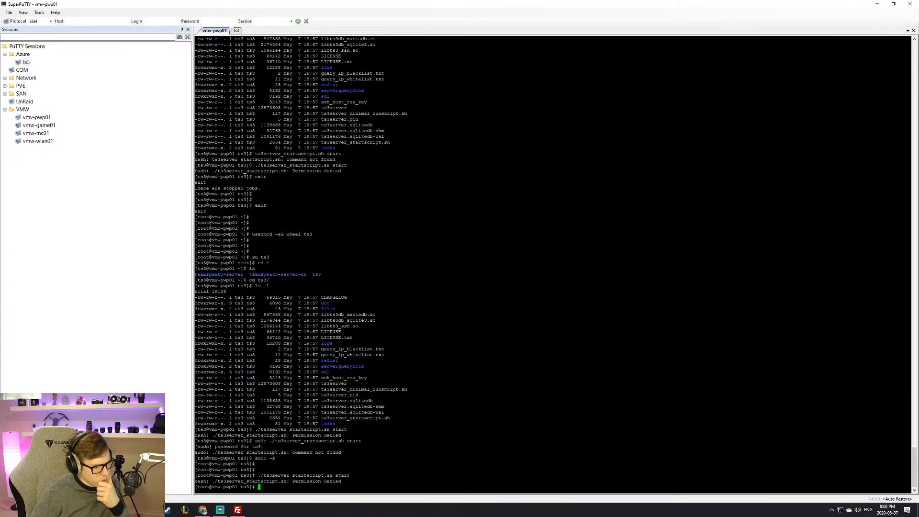
{"action": "triple_click", "coordinate": [224, 418]}
{"action": "left_click", "coordinate": [224, 417]}
{"action": "triple_click", "coordinate": [225, 417]}
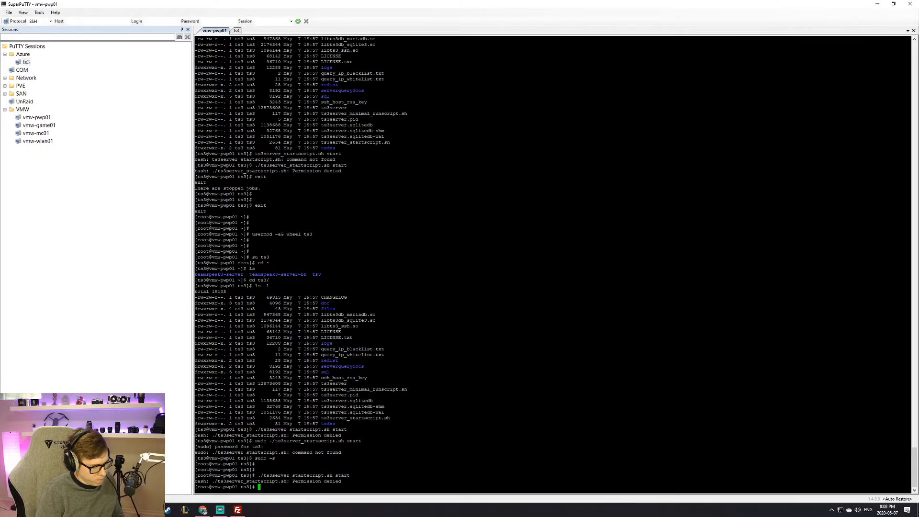
Step: Run chmod alone, getting 'missing operand', then display chmod --help usage
{"action": "type", "text": "chmod"}
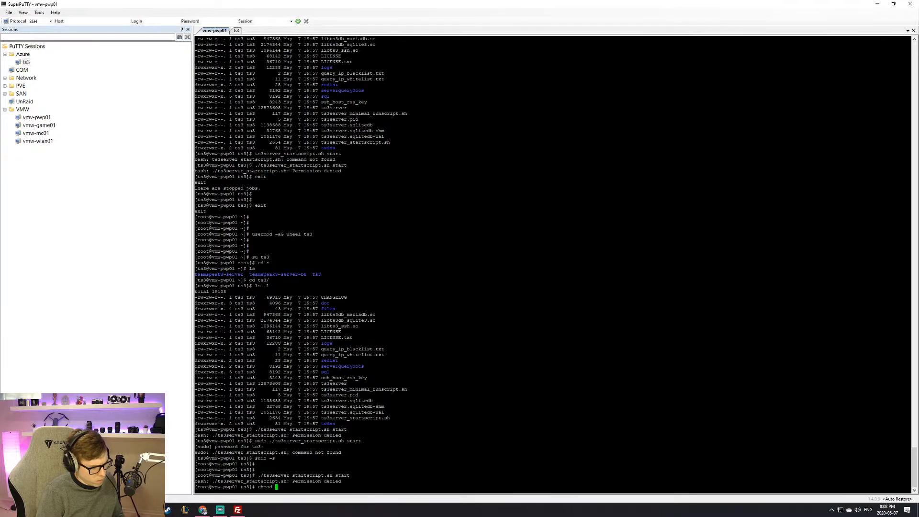
{"action": "key", "text": "Return"}
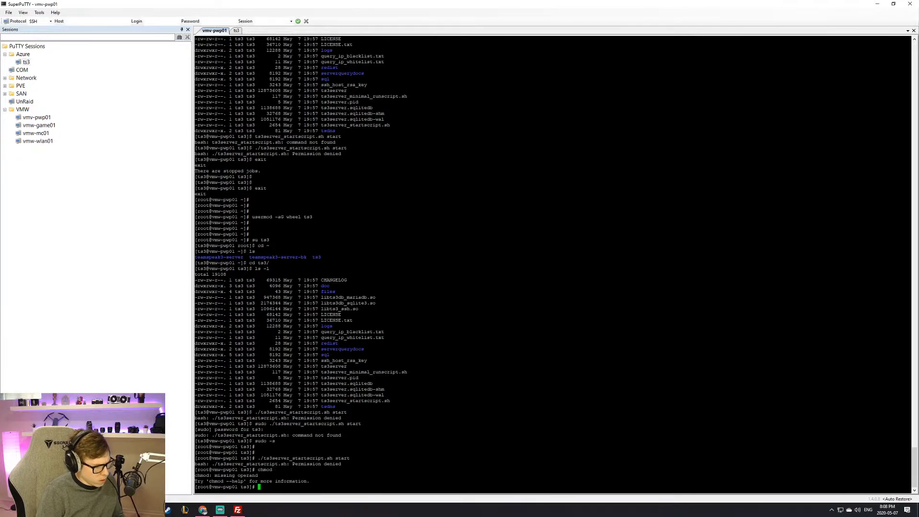
{"action": "type", "text": "chmod --help"}
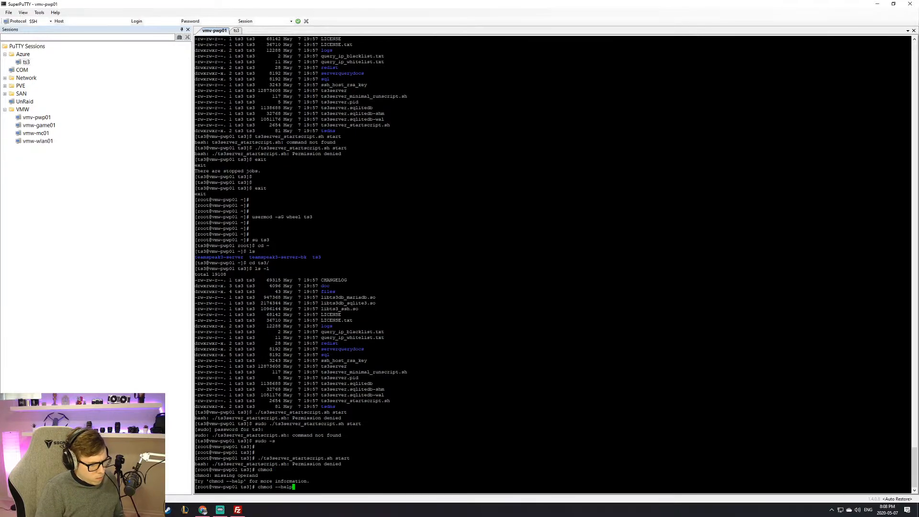
{"action": "key", "text": "Return"}
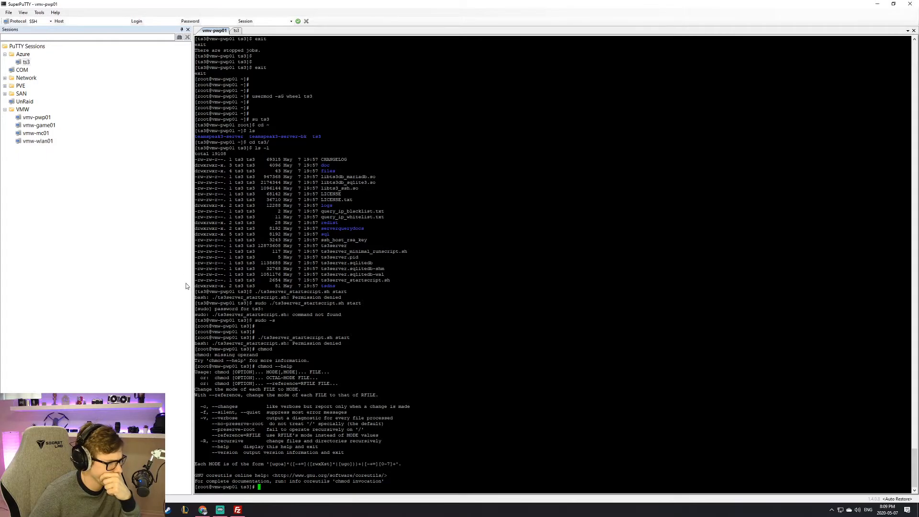
Step: Re-examine the start script's permission line and begin a new chmod command
{"action": "left_click_drag", "start_coordinate": [196, 279], "coordinate": [236, 280]}
{"action": "triple_click", "coordinate": [250, 280]}
{"action": "left_click", "coordinate": [250, 280]}
{"action": "triple_click", "coordinate": [295, 280]}
{"action": "triple_click", "coordinate": [323, 279]}
{"action": "triple_click", "coordinate": [352, 280]}
{"action": "left_click", "coordinate": [354, 280]}
{"action": "triple_click", "coordinate": [368, 281]}
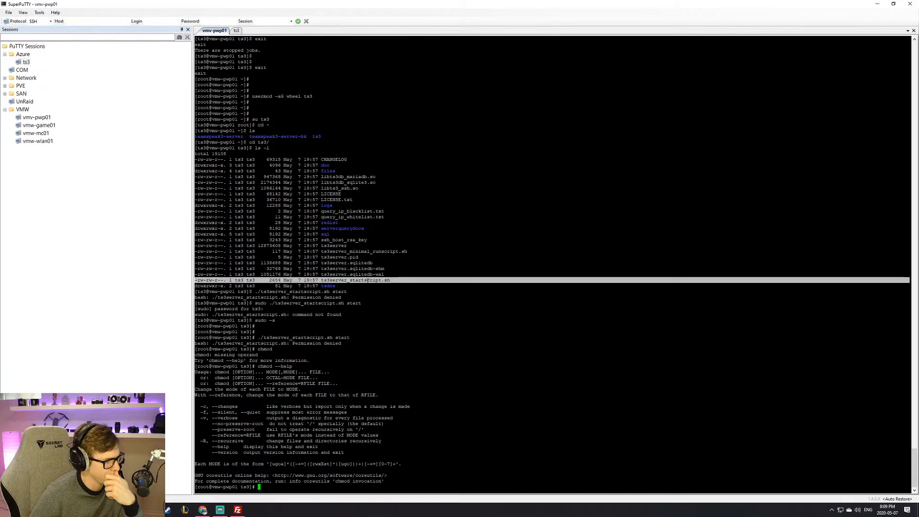
{"action": "left_click", "coordinate": [367, 280]}
{"action": "type", "text": "chmod"}
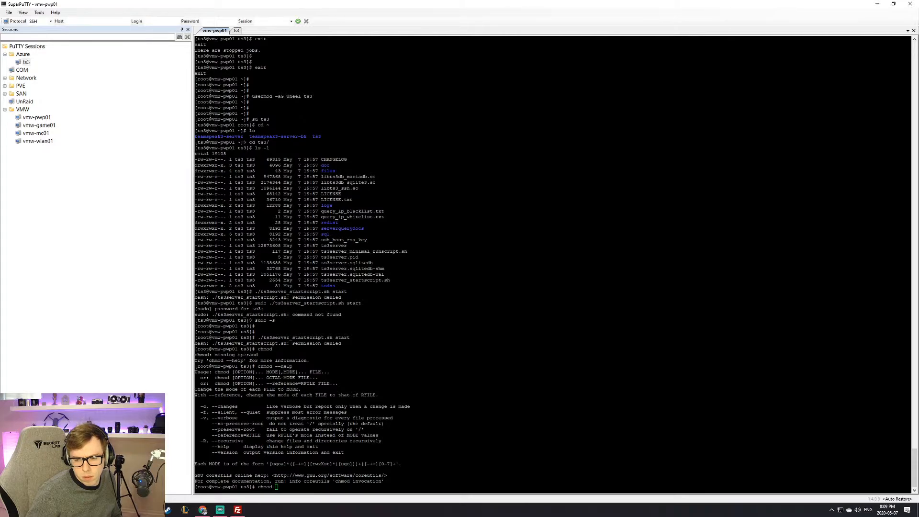
Step: Abandon the partly typed chmod command and move up to the parent folder with cd .
{"action": "double_click", "coordinate": [625, 344]}
{"action": "left_click", "coordinate": [625, 343]}
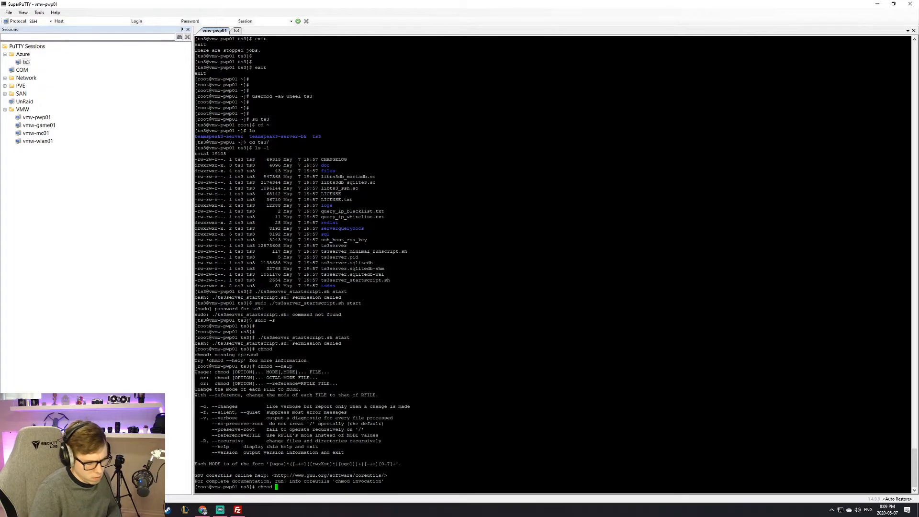
{"action": "type", "text": "u="}
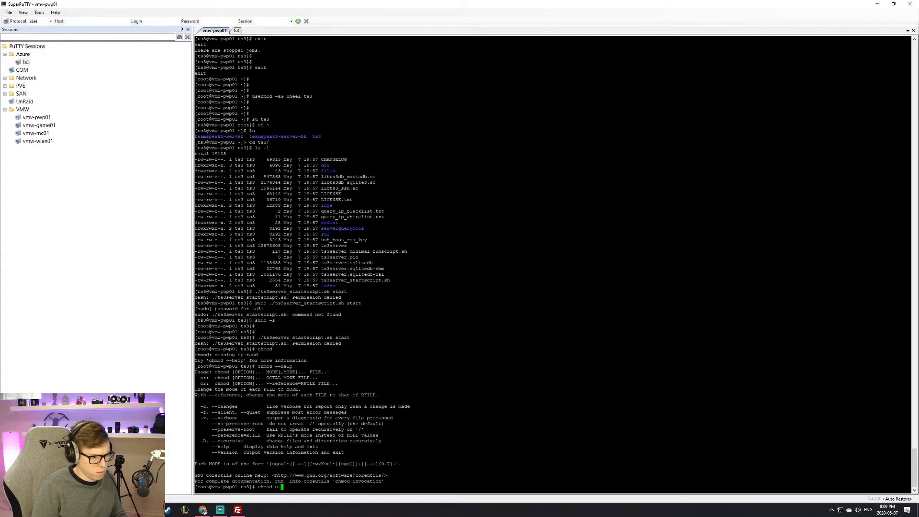
{"action": "type", "text": "rwx"}
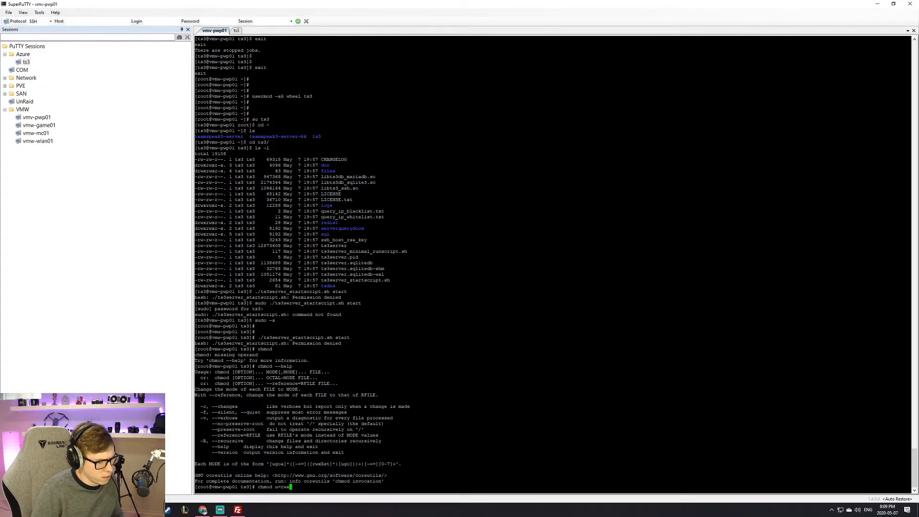
{"action": "type", "text": " ts"}
{"action": "key", "text": "Tab"}
{"action": "key", "text": "Tab"}
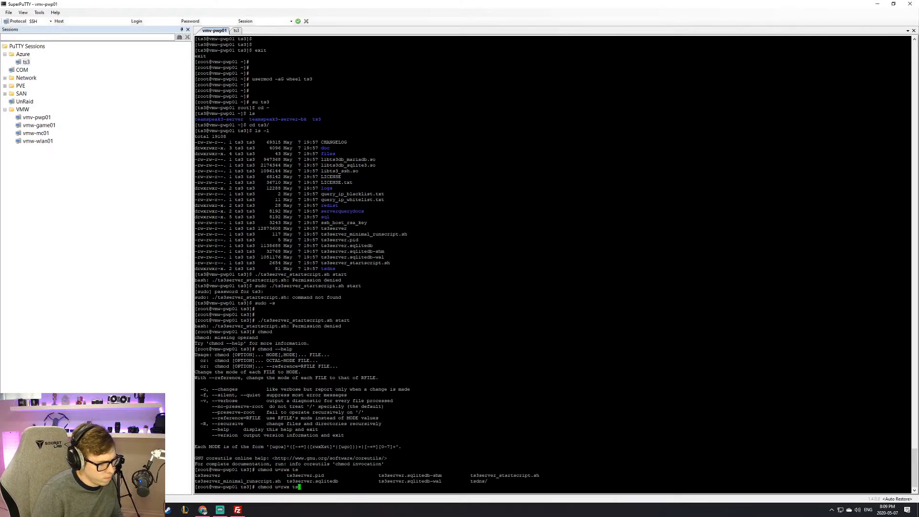
{"action": "key", "text": "BackSpace"}
{"action": "key", "text": "BackSpace"}
{"action": "key", "text": "BackSpace"}
{"action": "key", "text": "BackSpace"}
{"action": "key", "text": "BackSpace"}
{"action": "key", "text": "BackSpace"}
{"action": "key", "text": "BackSpace"}
{"action": "key", "text": "BackSpace"}
{"action": "key", "text": "BackSpace"}
{"action": "key", "text": "BackSpace"}
{"action": "key", "text": "BackSpace"}
{"action": "key", "text": "BackSpace"}
{"action": "key", "text": "BackSpace"}
{"action": "key", "text": "BackSpace"}
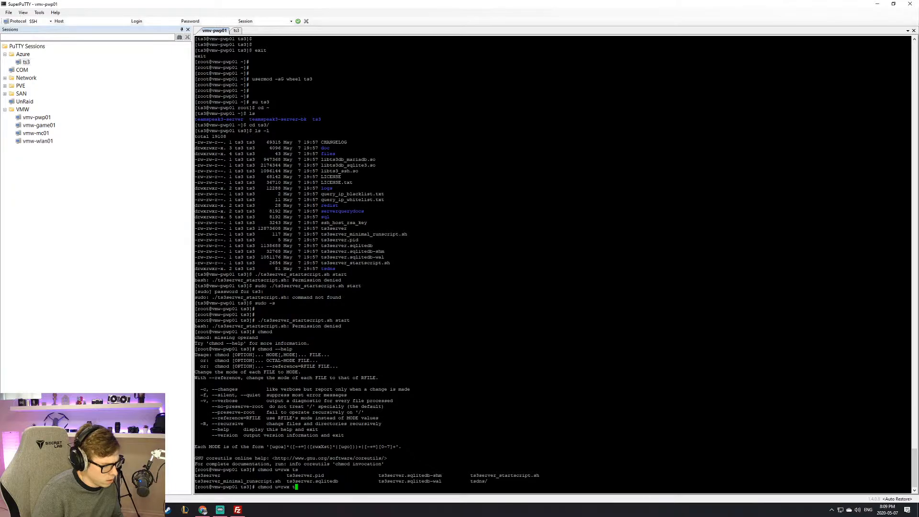
{"action": "type", "text": "cd .."}
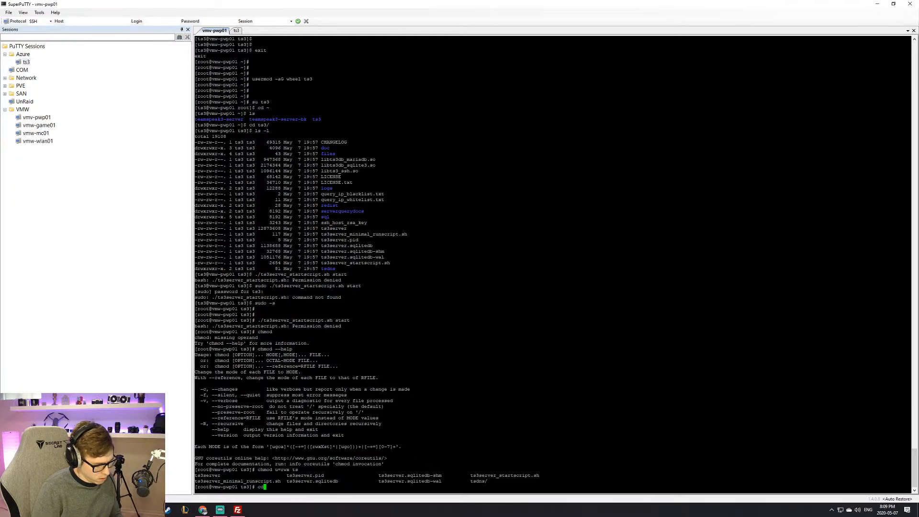
{"action": "key", "text": "Return"}
Step: Draft a chmod +x ts3/ command, discard it, and change back into the ts3 folder
{"action": "type", "text": "chmod"}
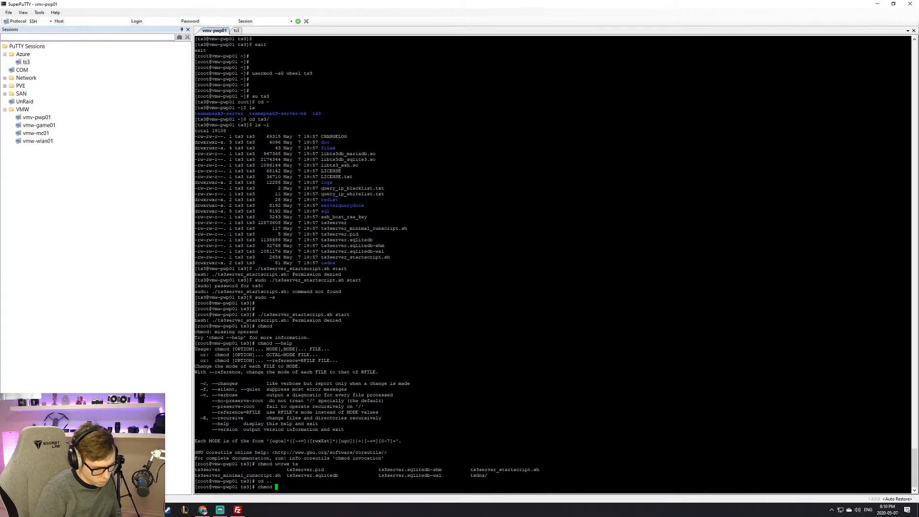
{"action": "type", "text": "+x ts3/"}
{"action": "key", "text": "Left"}
{"action": "key", "text": "Left"}
{"action": "key", "text": "Left"}
{"action": "key", "text": "Left"}
{"action": "key", "text": "Left"}
{"action": "key", "text": "Left"}
{"action": "key", "text": "Left"}
{"action": "key", "text": "Left"}
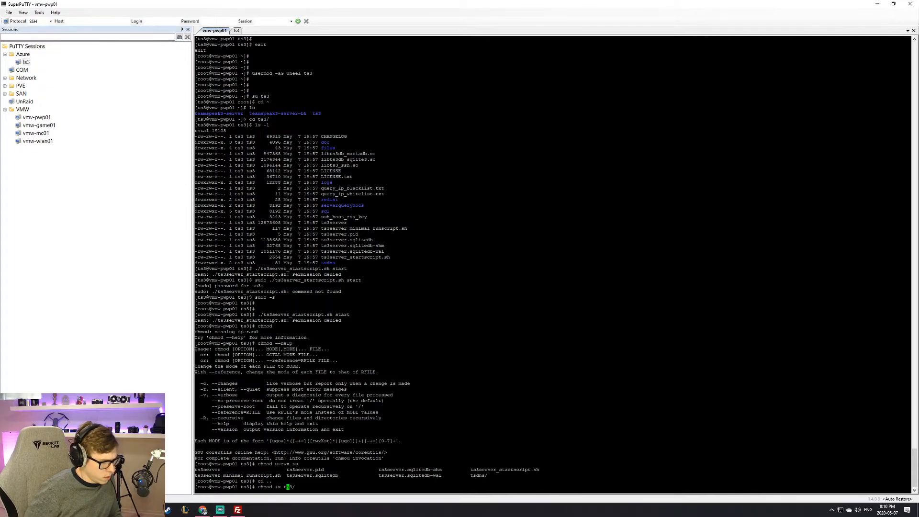
{"action": "type", "text": "-R"}
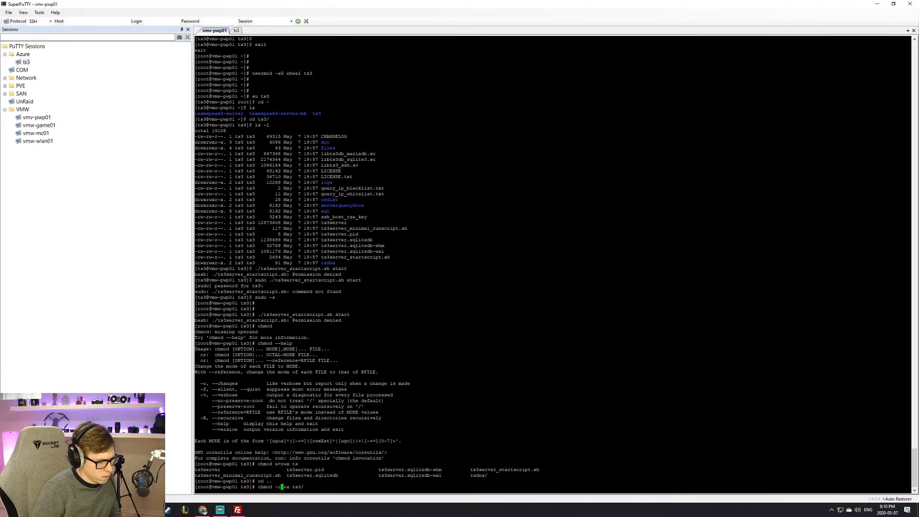
{"action": "key", "text": "BackSpace"}
{"action": "key", "text": "BackSpace"}
{"action": "key", "text": "BackSpace"}
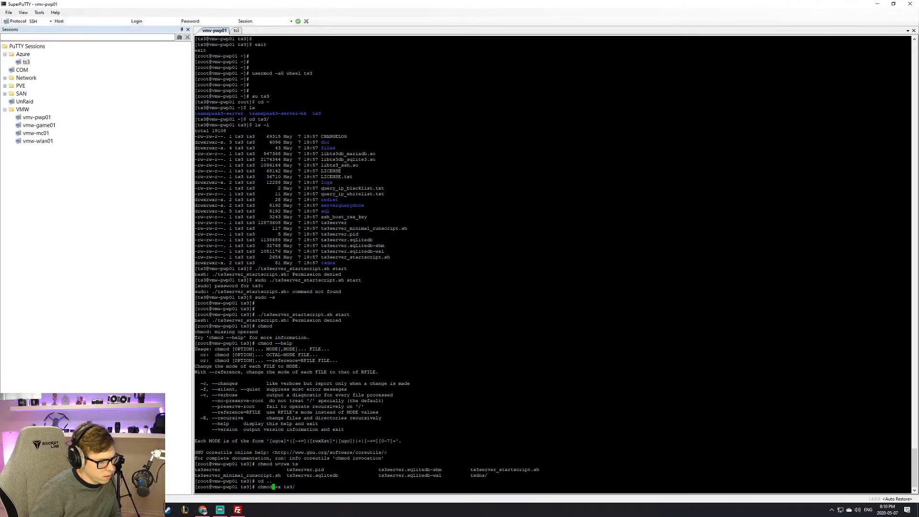
{"action": "key", "text": "Up"}
{"action": "key", "text": "Down"}
{"action": "key", "text": "Up"}
{"action": "key", "text": "BackSpace"}
{"action": "key", "text": "BackSpace"}
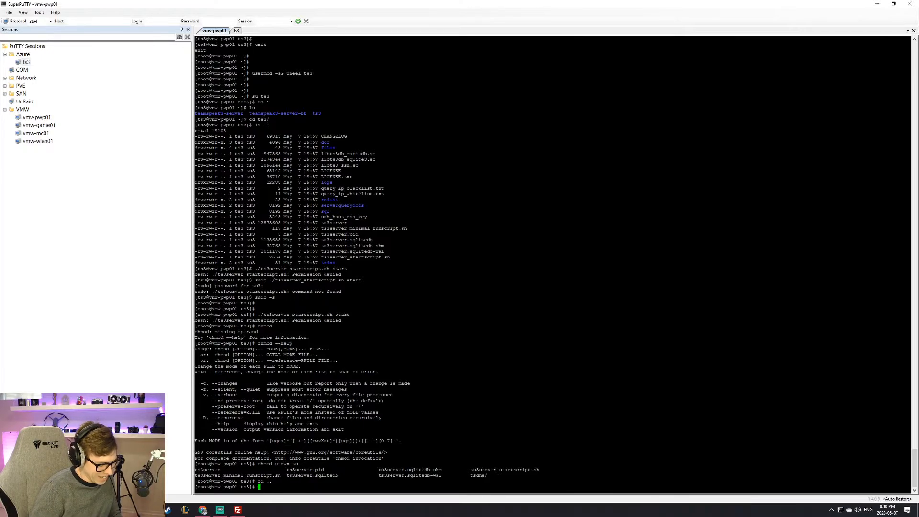
{"action": "type", "text": "s"}
{"action": "key", "text": "BackSpace"}
{"action": "type", "text": "ts3/"}
{"action": "key", "text": "Return"}
Step: Run chmod +x ts3server_startscript.sh, then list the folder with ls -l
{"action": "key", "text": "Up"}
{"action": "key", "text": "Down"}
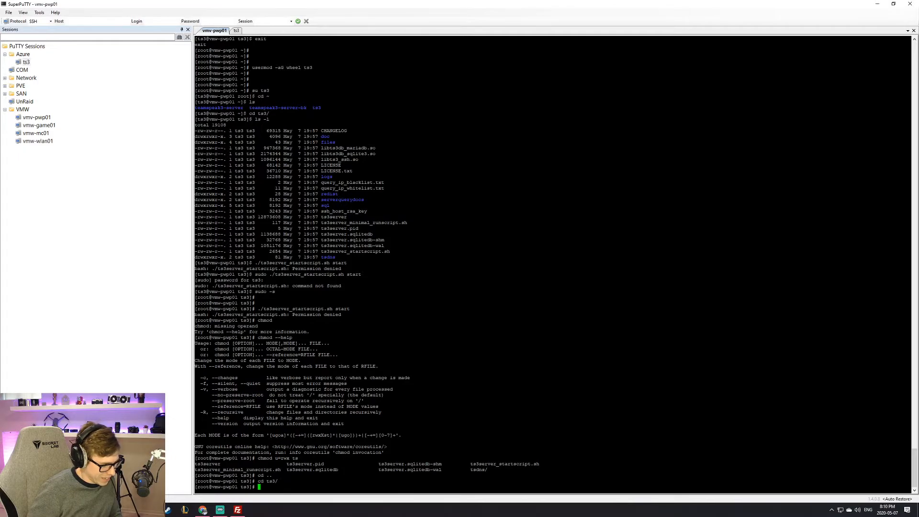
{"action": "type", "text": "chmod "}
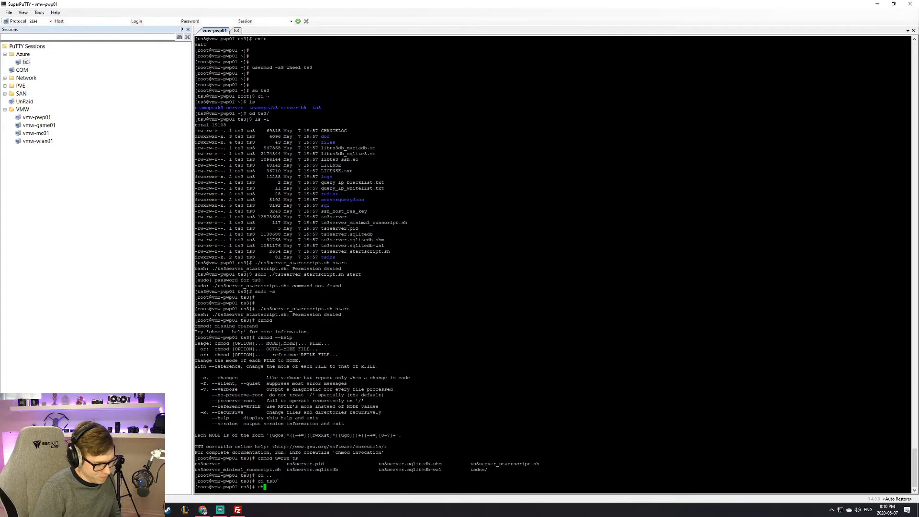
{"action": "type", "text": "+x "}
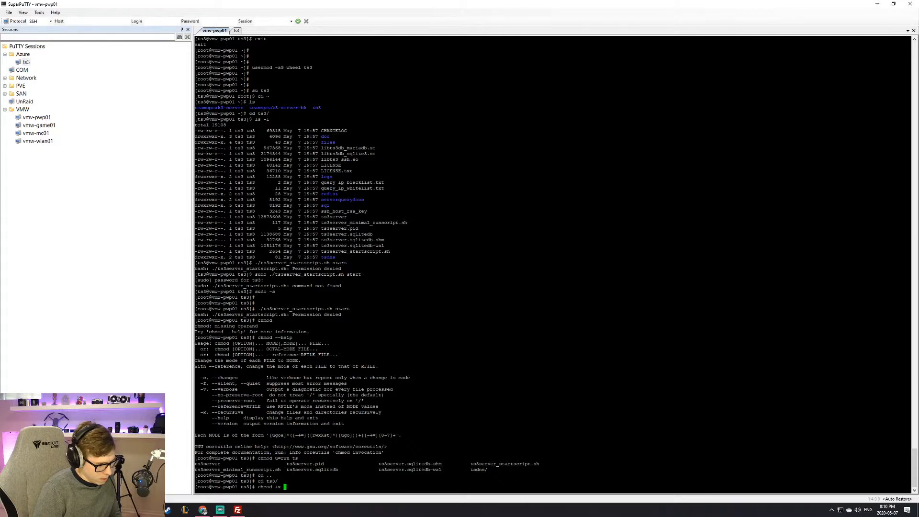
{"action": "type", "text": "team"}
{"action": "key", "text": "BackSpace"}
{"action": "key", "text": "BackSpace"}
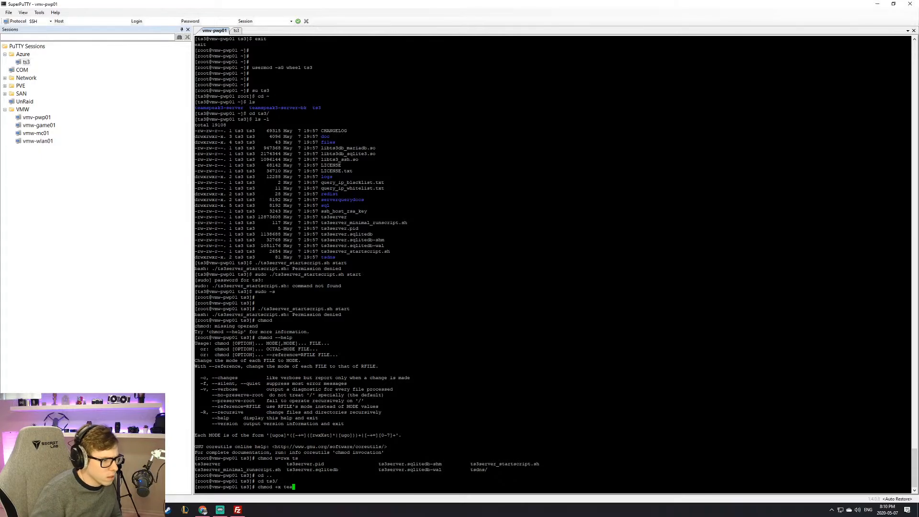
{"action": "type", "text": "3"}
{"action": "key", "text": "Tab"}
{"action": "type", "text": "_s"}
{"action": "key", "text": "Tab"}
{"action": "key", "text": "Return"}
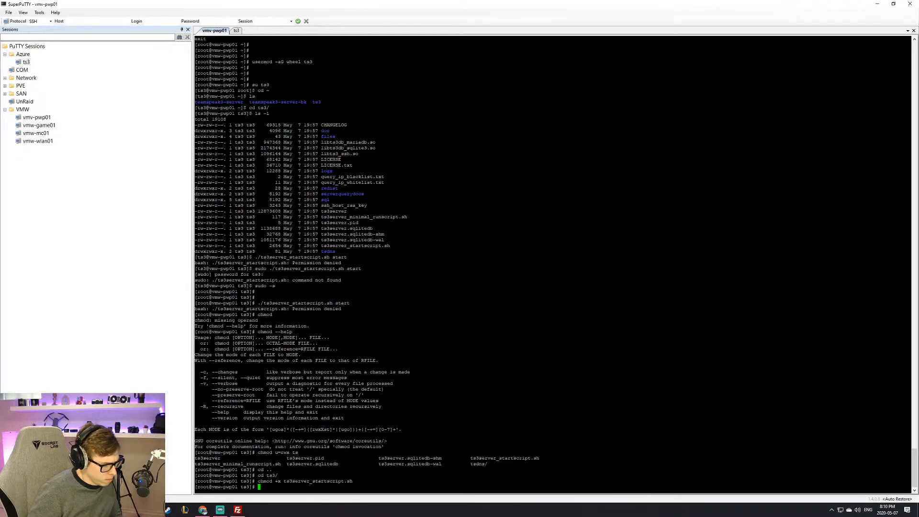
{"action": "type", "text": "ls -l"}
{"action": "key", "text": "Return"}
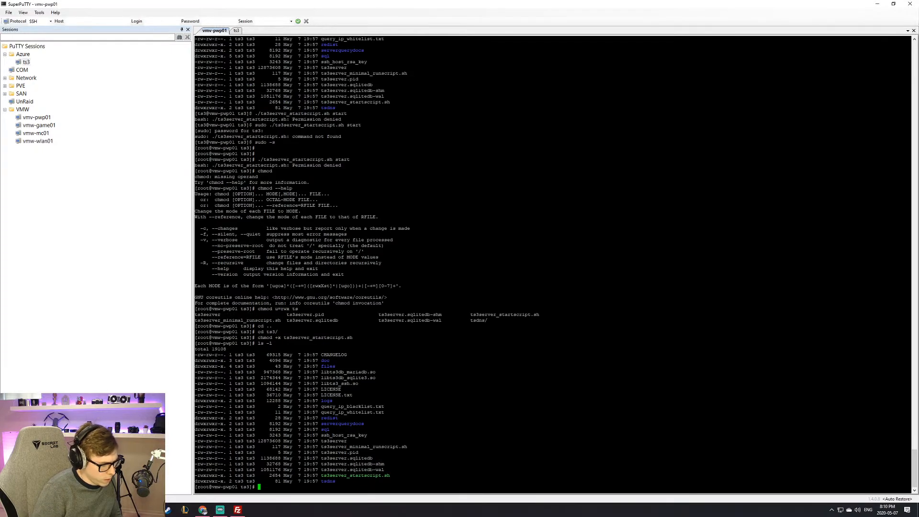
Step: Switch to the ts3 user with su ts3
{"action": "type", "text": "./"}
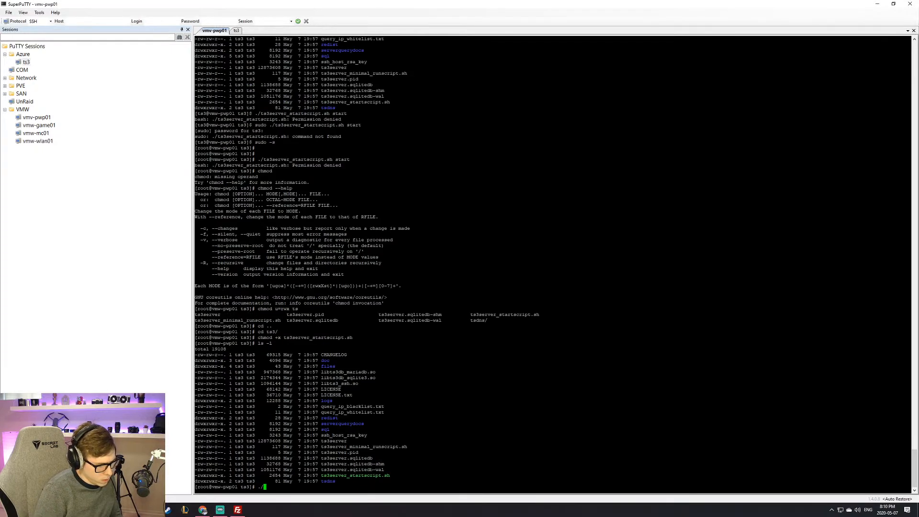
{"action": "type", "text": "ts"}
{"action": "key", "text": "BackSpace"}
{"action": "key", "text": "BackSpace"}
{"action": "key", "text": "BackSpace"}
{"action": "key", "text": "BackSpace"}
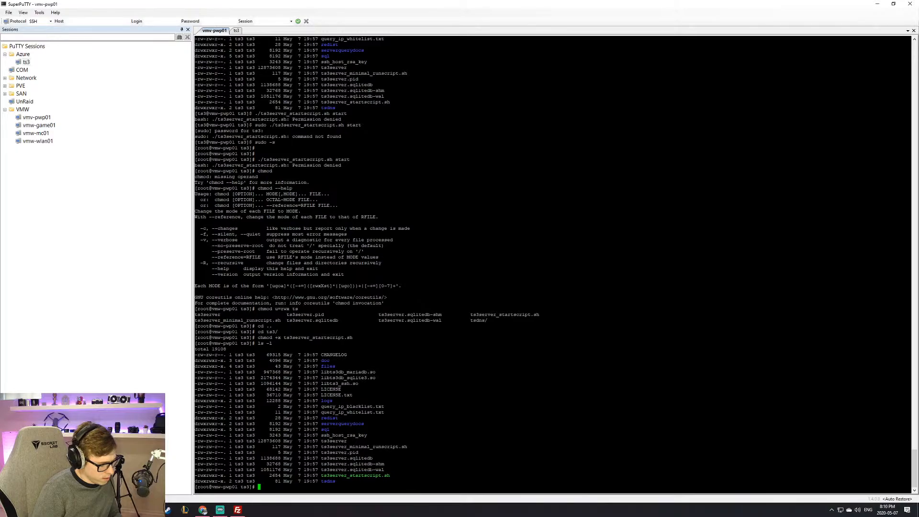
{"action": "type", "text": "cd"}
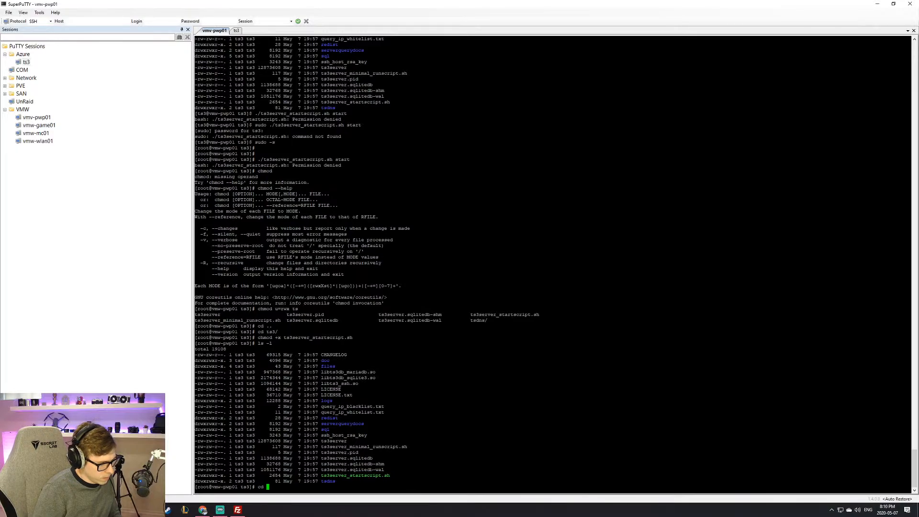
{"action": "key", "text": "BackSpace"}
{"action": "key", "text": "BackSpace"}
{"action": "key", "text": "BackSpace"}
{"action": "type", "text": "s"}
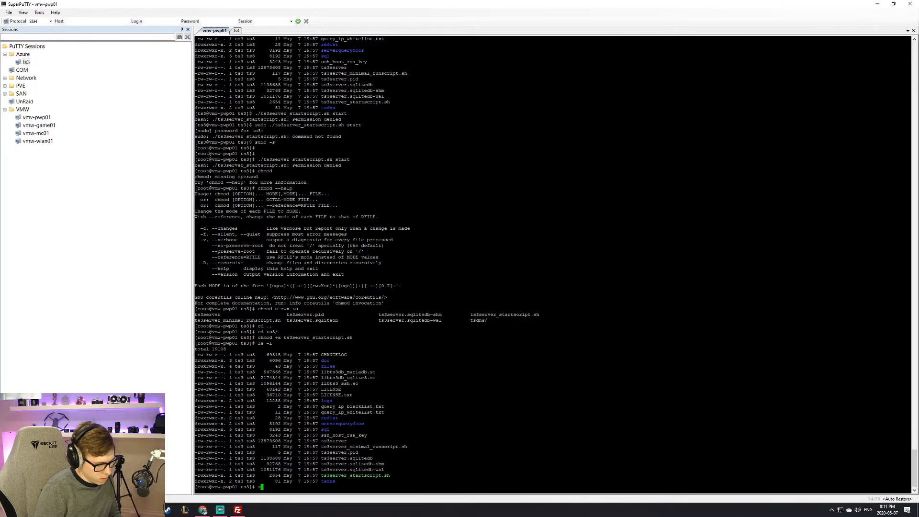
{"action": "type", "text": "u ts3"}
{"action": "key", "text": "Return"}
Step: Run ./ts3server_startscript.sh start to launch the TeamSpeak 3 server
{"action": "key", "text": "Return"}
{"action": "key", "text": "Return"}
{"action": "key", "text": "Return"}
{"action": "type", "text": "ls"}
{"action": "key", "text": "Return"}
{"action": "type", "text": "./ts3"}
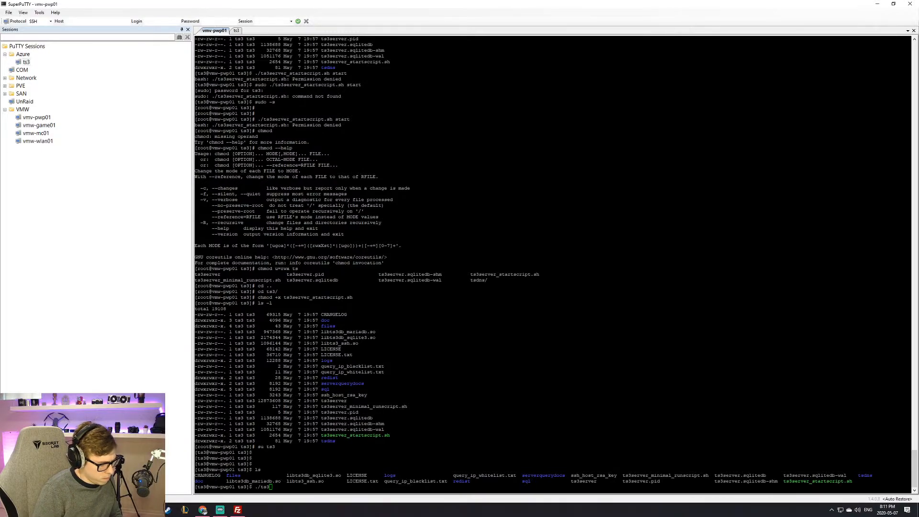
{"action": "key", "text": "Tab"}
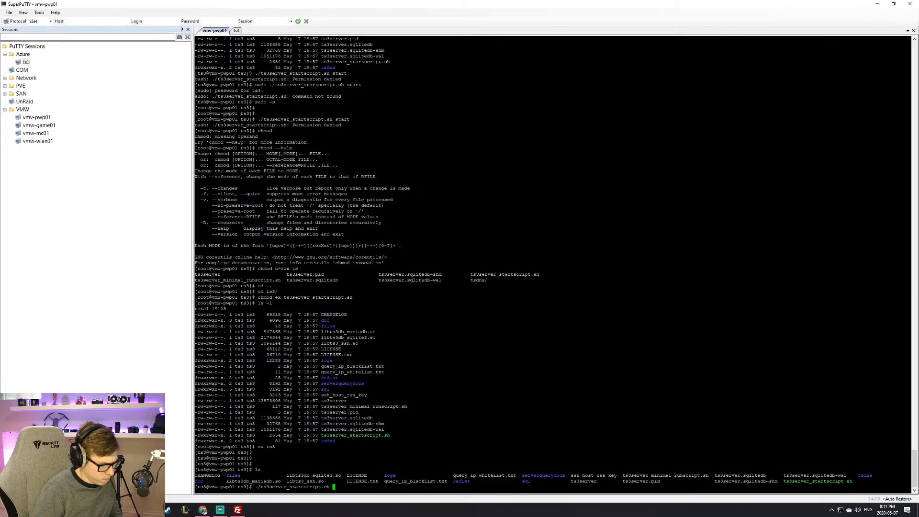
{"action": "type", "text": "start"}
{"action": "key", "text": "Return"}
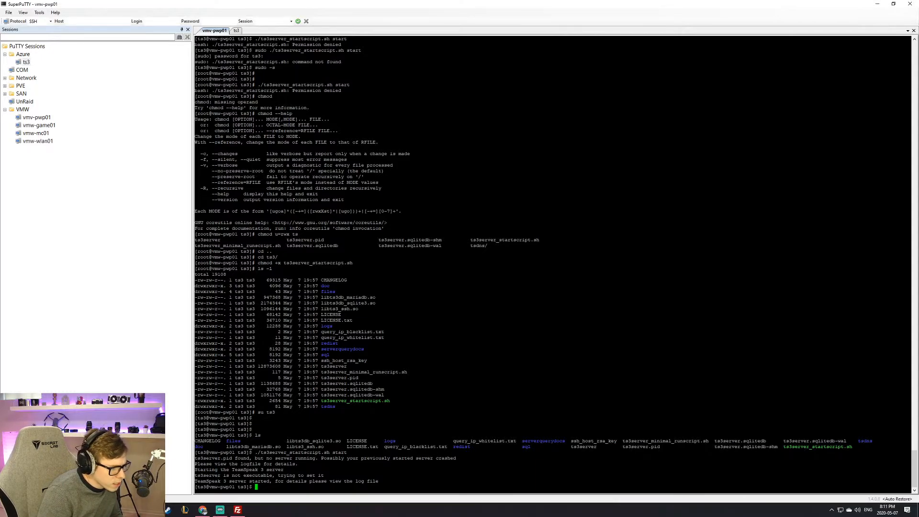
Step: From the home directory, try chmod -r +x ts3/ on the ts3 folder
{"action": "type", "text": "cd "}
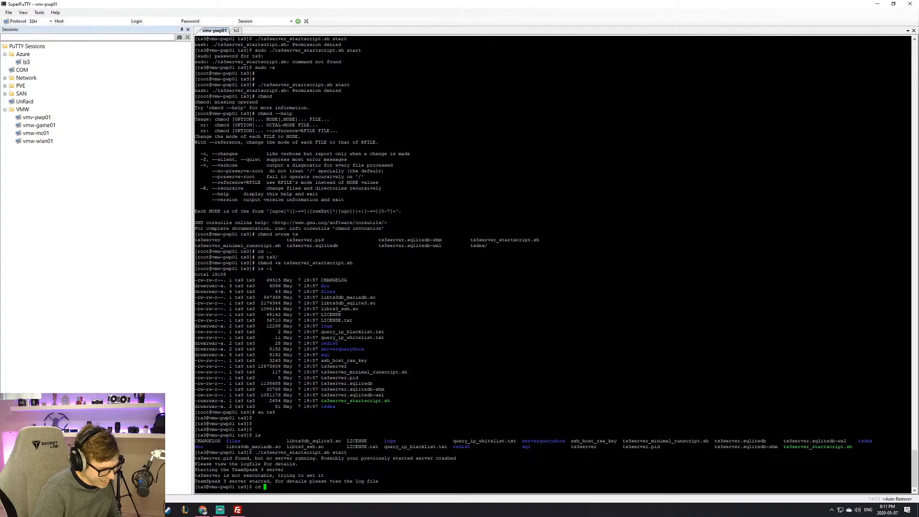
{"action": "type", "text": ".."}
{"action": "key", "text": "Return"}
{"action": "type", "text": "chmod -r +x ts3/"}
{"action": "key", "text": "Return"}
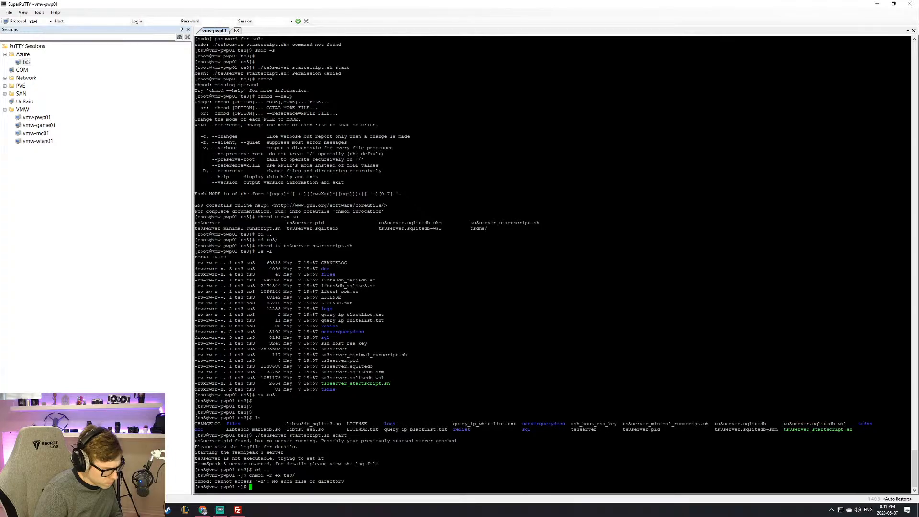
Step: Recall the failed chmod command, reorder its options, and run it again
{"action": "key", "text": "Up"}
{"action": "key", "text": "BackSpace"}
{"action": "key", "text": "BackSpace"}
{"action": "key", "text": "BackSpace"}
{"action": "key", "text": "BackSpace"}
{"action": "key", "text": "BackSpace"}
{"action": "key", "text": "BackSpace"}
{"action": "key", "text": "BackSpace"}
{"action": "type", "text": "ts3/"}
{"action": "key", "text": "Left"}
{"action": "key", "text": "Left"}
{"action": "key", "text": "Left"}
{"action": "key", "text": "Left"}
{"action": "key", "text": "Left"}
{"action": "key", "text": "Left"}
{"action": "key", "text": "Left"}
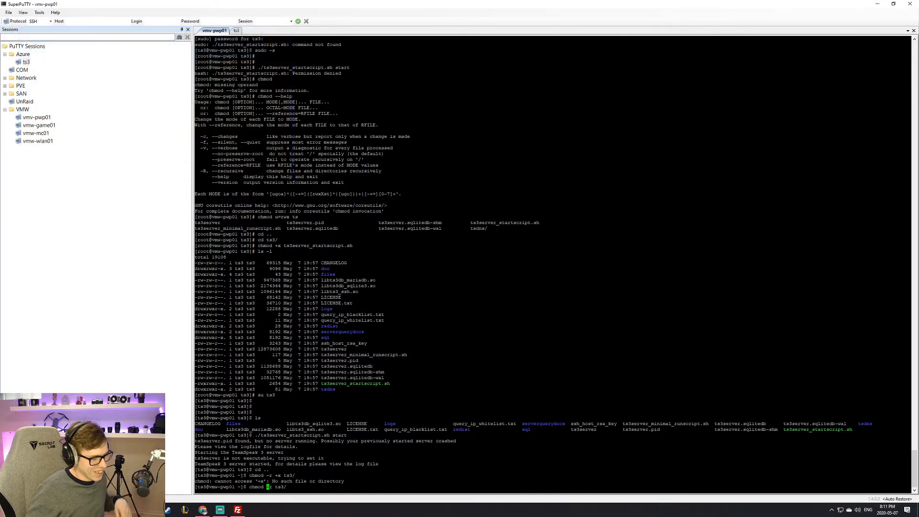
{"action": "key", "text": "Right"}
{"action": "key", "text": "Right"}
{"action": "key", "text": "Left"}
{"action": "key", "text": "Left"}
{"action": "type", "text": "+"}
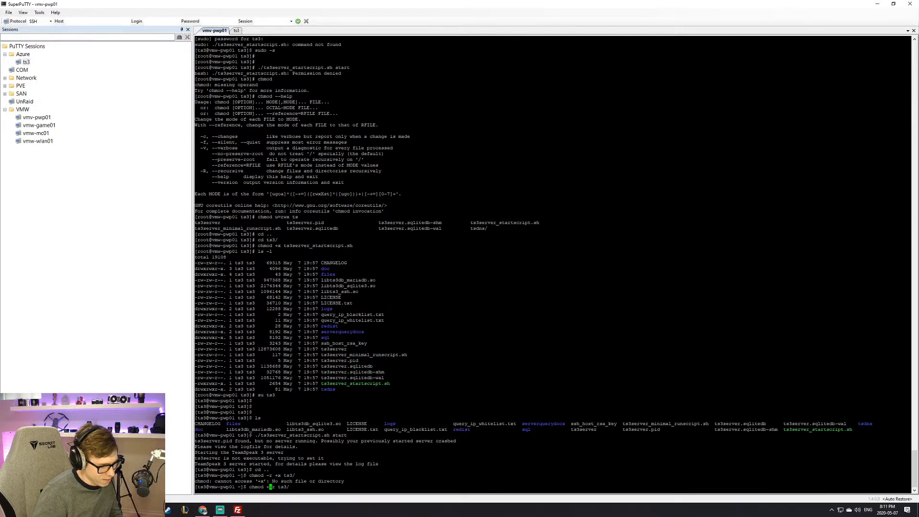
{"action": "key", "text": "BackSpace"}
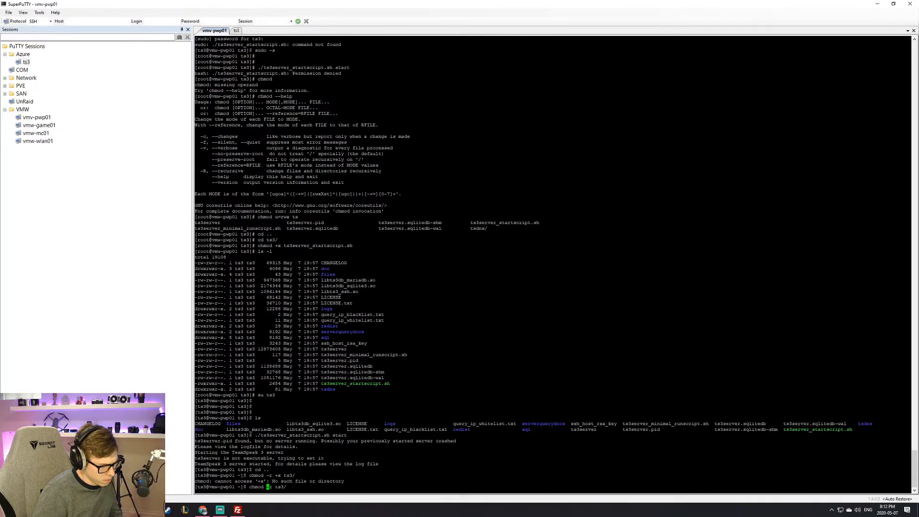
{"action": "type", "text": "+x"}
{"action": "key", "text": "Return"}
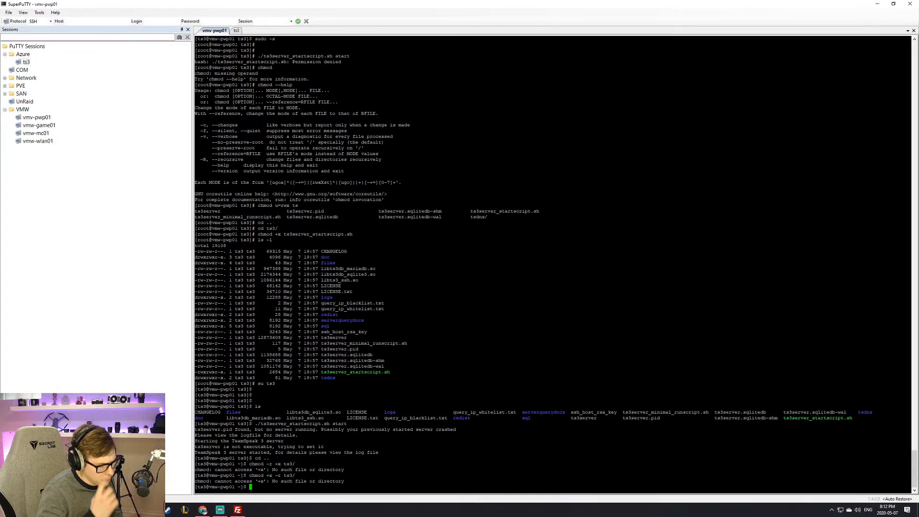
Step: Drop the -r option and run chmod +x ts3/
{"action": "key", "text": "Up"}
{"action": "key", "text": "Left"}
{"action": "key", "text": "Left"}
{"action": "key", "text": "Left"}
{"action": "key", "text": "Left"}
{"action": "key", "text": "Left"}
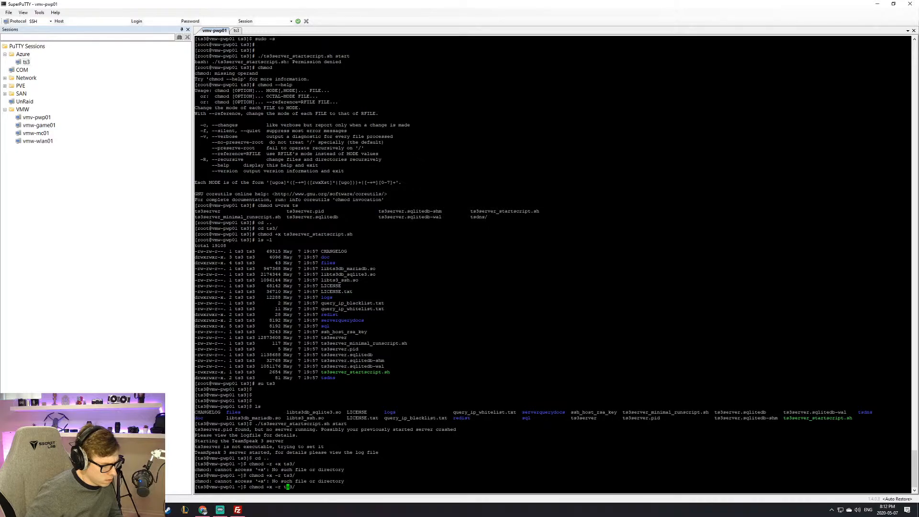
{"action": "key", "text": "BackSpace"}
{"action": "key", "text": "BackSpace"}
{"action": "key", "text": "BackSpace"}
{"action": "key", "text": "Return"}
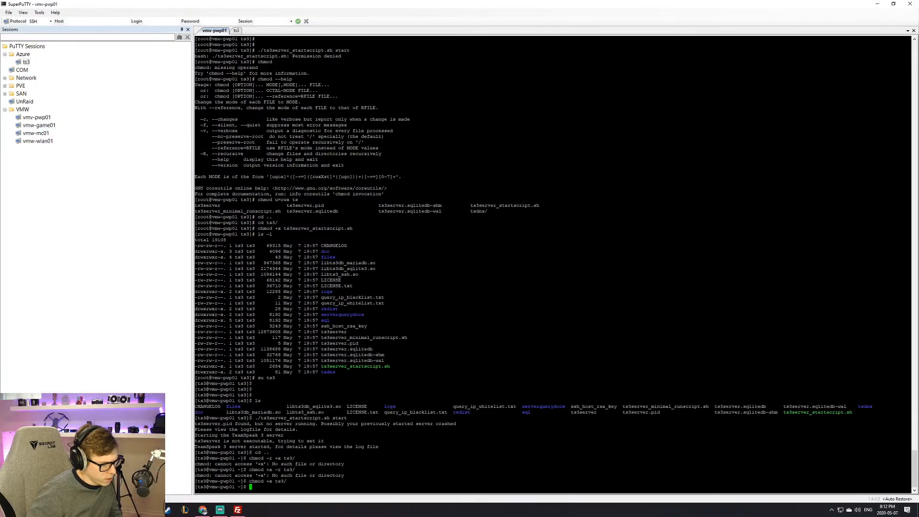
Step: Check the home and ts3 folder contents and permissions with ls and ls -l
{"action": "type", "text": "ls"}
{"action": "key", "text": "Return"}
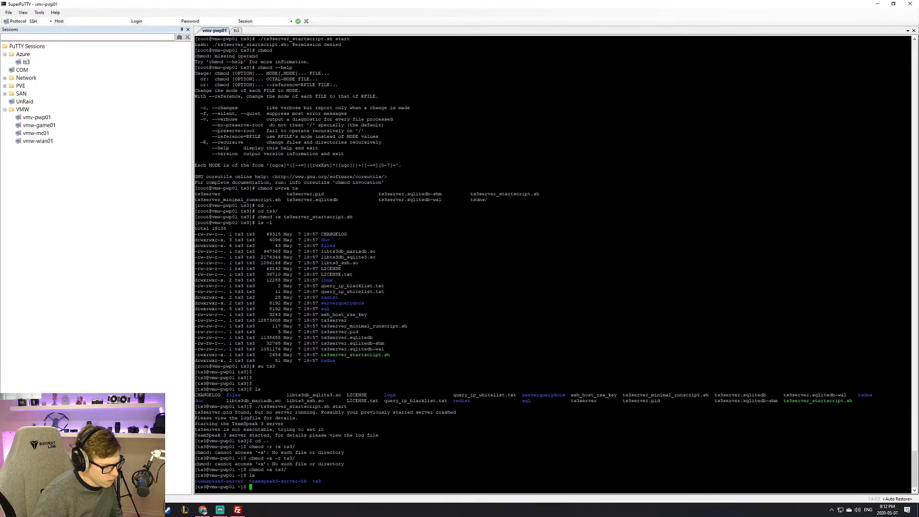
{"action": "type", "text": "ls -l"}
{"action": "key", "text": "Return"}
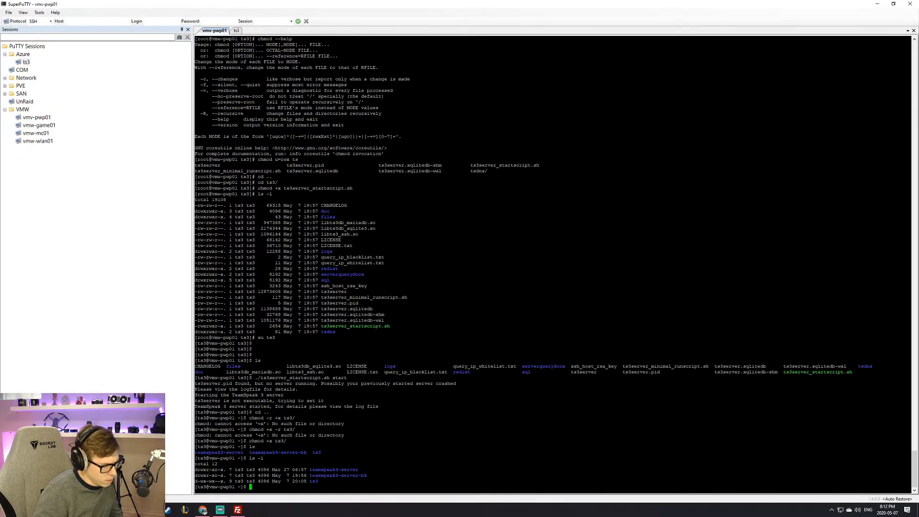
{"action": "type", "text": "cd ts3/"}
{"action": "key", "text": "Return"}
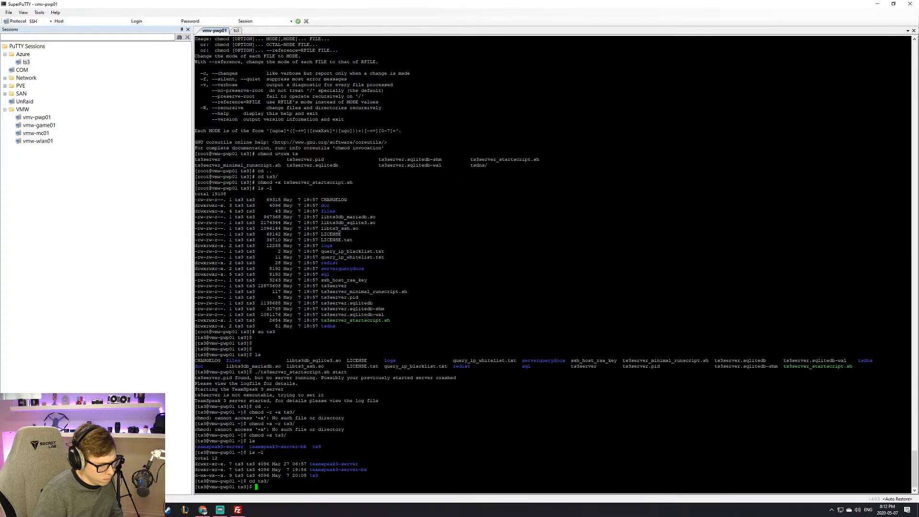
{"action": "type", "text": "ls"}
{"action": "key", "text": "Return"}
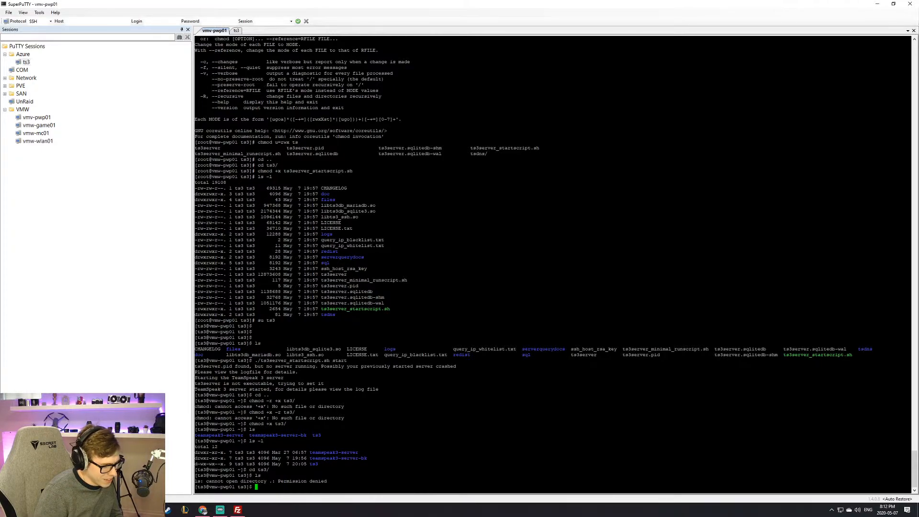
{"action": "type", "text": "cd .."}
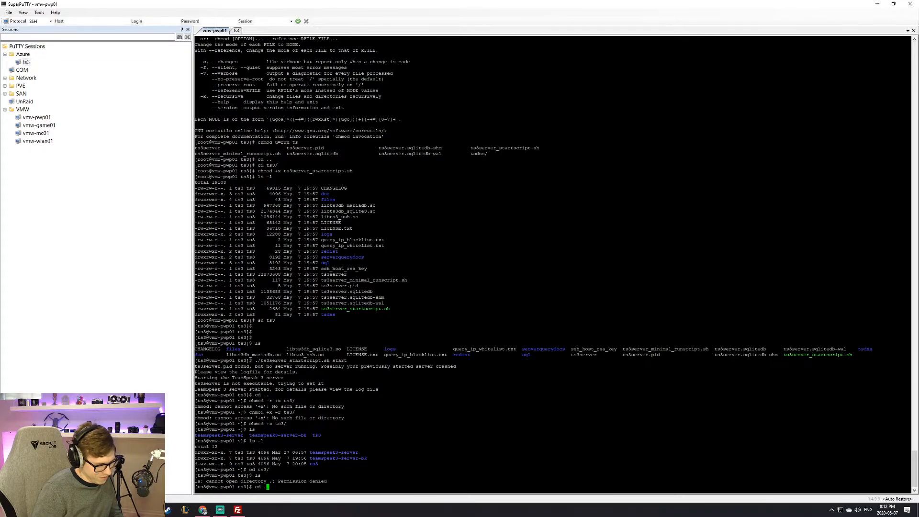
{"action": "key", "text": "Return"}
{"action": "type", "text": "ls"}
{"action": "key", "text": "Return"}
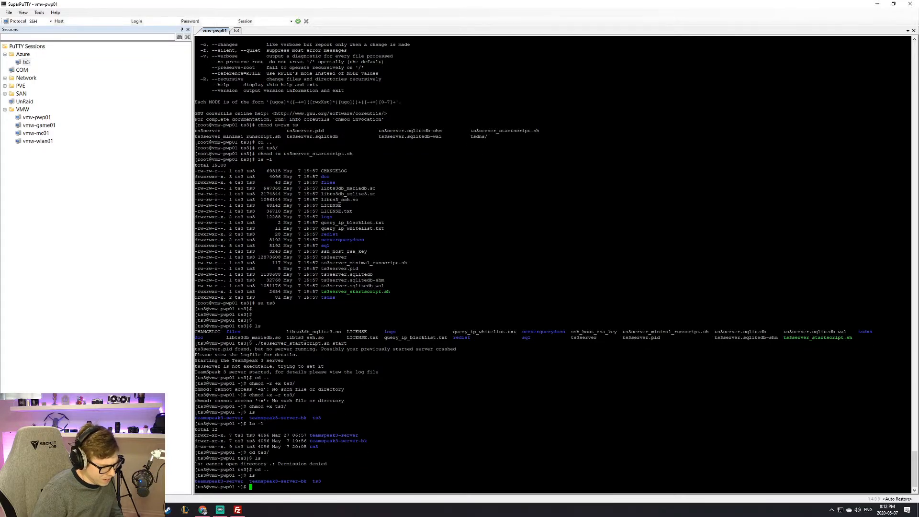
Step: Run chmod -r 777 ts3 on the ts3 folder
{"action": "type", "text": "chmod "}
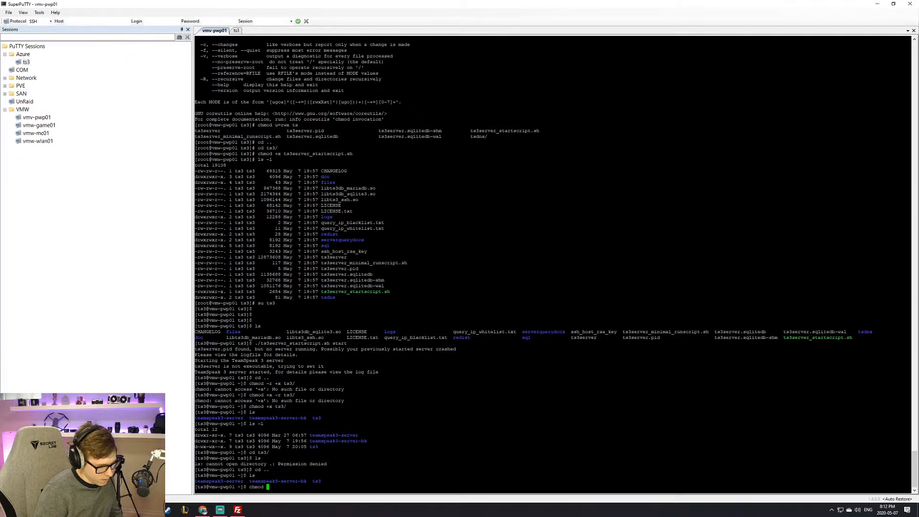
{"action": "type", "text": "777 "}
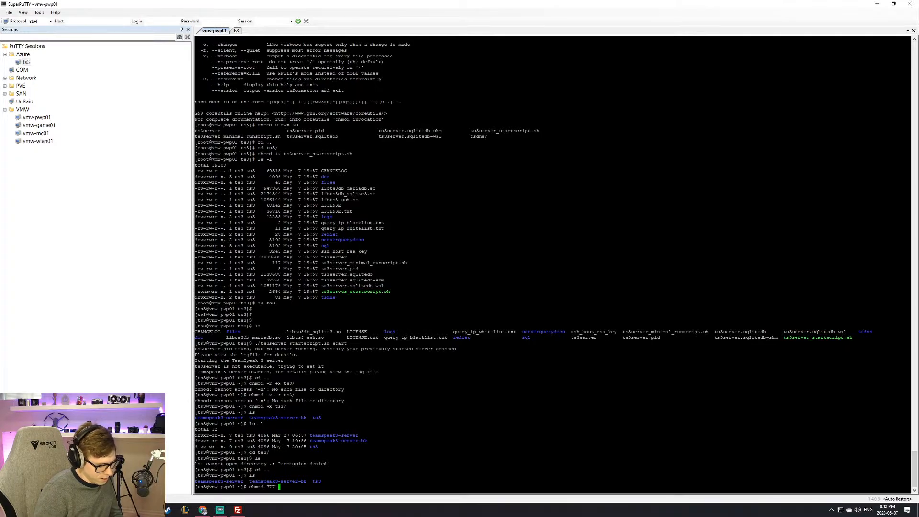
{"action": "type", "text": "ts3"}
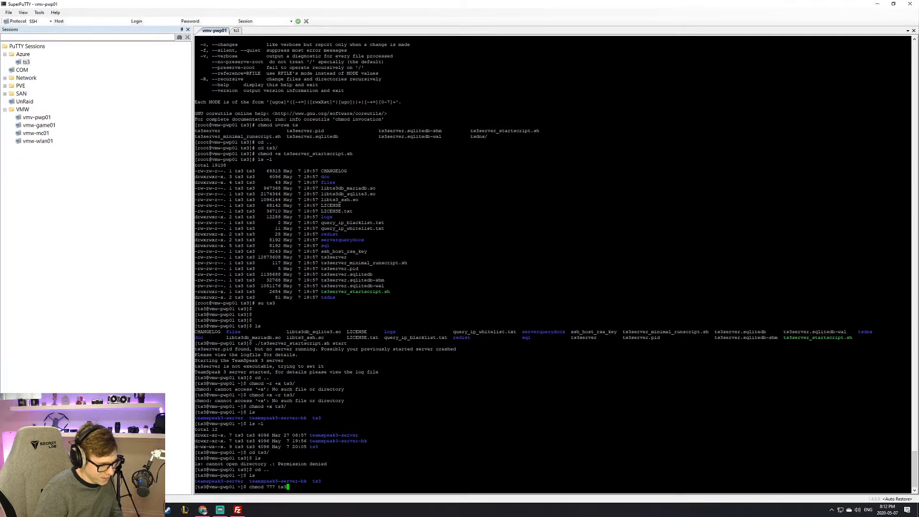
{"action": "key", "text": "Left"}
{"action": "key", "text": "Left"}
{"action": "key", "text": "Left"}
{"action": "key", "text": "Left"}
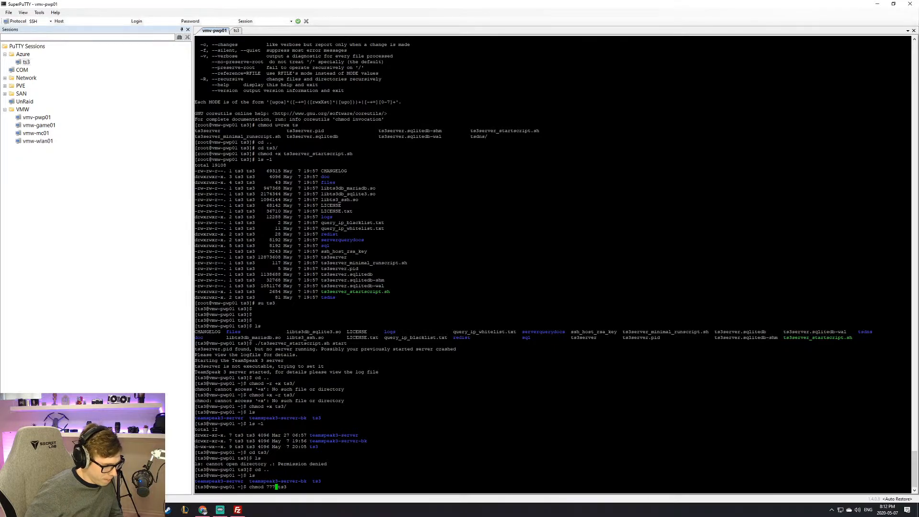
{"action": "key", "text": "Left"}
{"action": "key", "text": "Left"}
{"action": "key", "text": "Left"}
{"action": "type", "text": "-r"}
{"action": "key", "text": "Return"}
Step: Show chmod --help and highlight the -R/--recursive option line
{"action": "key", "text": "Up"}
{"action": "key", "text": "BackSpace"}
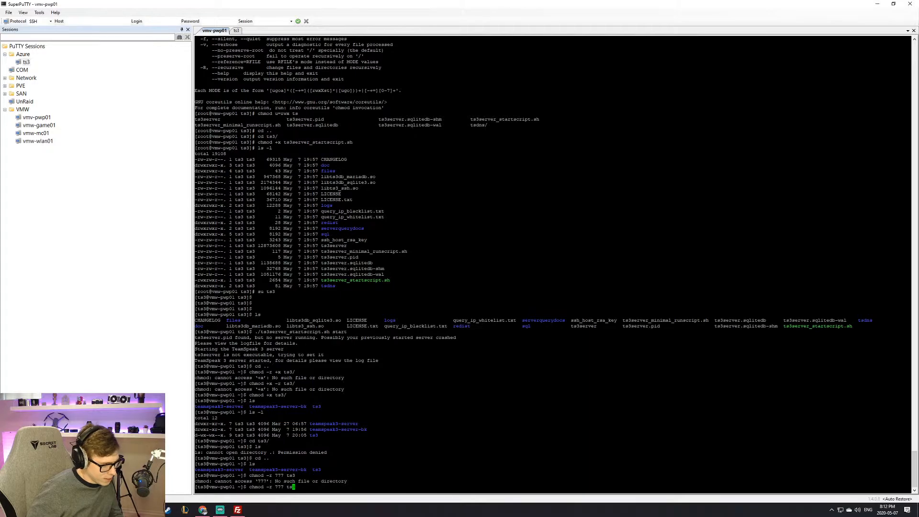
{"action": "key", "text": "BackSpace"}
{"action": "key", "text": "BackSpace"}
{"action": "key", "text": "BackSpace"}
{"action": "key", "text": "BackSpace"}
{"action": "key", "text": "BackSpace"}
{"action": "key", "text": "BackSpace"}
{"action": "key", "text": "BackSpace"}
{"action": "key", "text": "BackSpace"}
{"action": "key", "text": "BackSpace"}
{"action": "type", "text": "--help"}
{"action": "key", "text": "Return"}
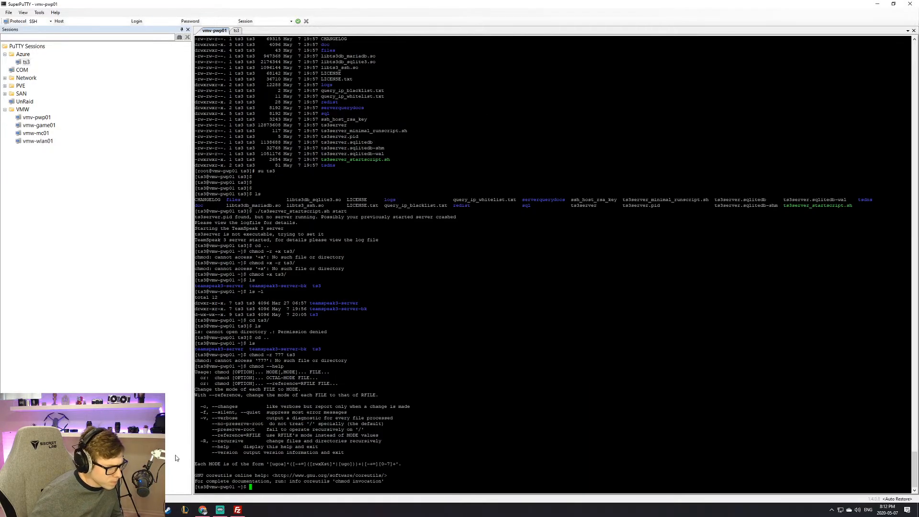
{"action": "left_click_drag", "start_coordinate": [203, 441], "coordinate": [329, 440]}
{"action": "double_click", "coordinate": [330, 441]}
{"action": "double_click", "coordinate": [331, 441]}
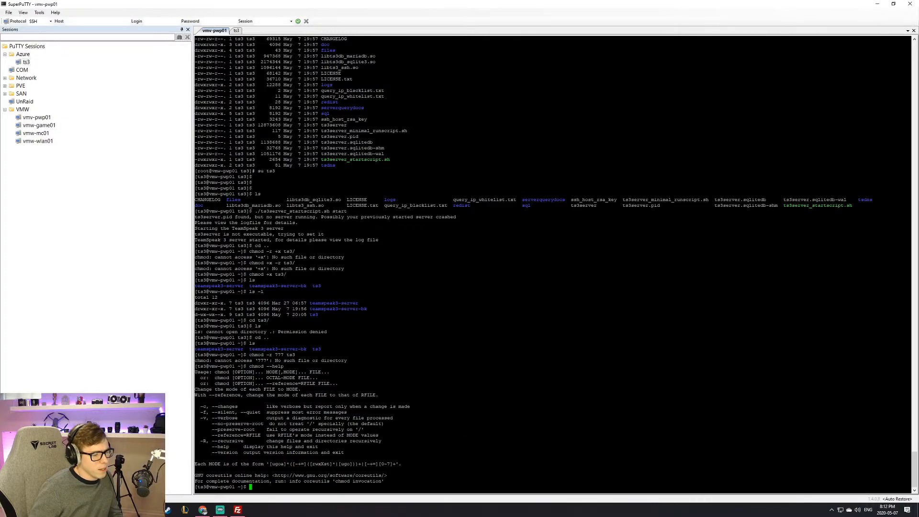
{"action": "double_click", "coordinate": [473, 441]}
{"action": "left_click", "coordinate": [473, 440]}
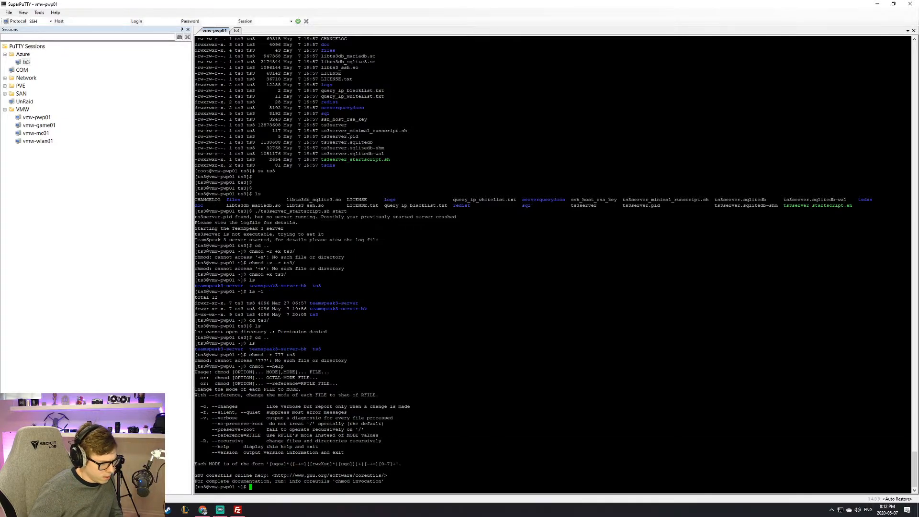
Step: Recall the chmod -r 777 ts3 command with the cursor at the -r option
{"action": "type", "text": "ls -l"}
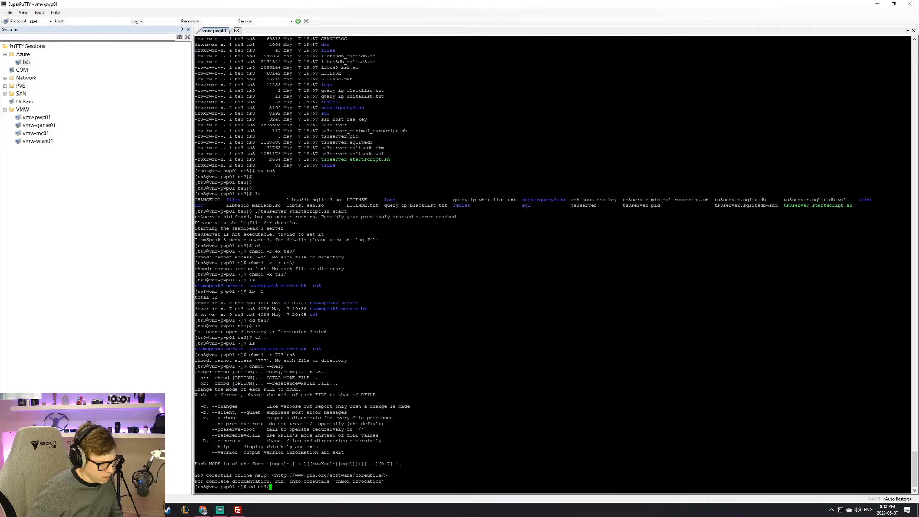
{"action": "key", "text": "Up"}
{"action": "key", "text": "Down"}
{"action": "key", "text": "Down"}
{"action": "key", "text": "Down"}
{"action": "key", "text": "Down"}
{"action": "key", "text": "Down"}
{"action": "key", "text": "Down"}
{"action": "key", "text": "Down"}
{"action": "key", "text": "Up"}
{"action": "key", "text": "Left"}
{"action": "key", "text": "Left"}
{"action": "key", "text": "Left"}
{"action": "key", "text": "Left"}
{"action": "key", "text": "Left"}
{"action": "key", "text": "Left"}
{"action": "key", "text": "Left"}
{"action": "key", "text": "Left"}
{"action": "key", "text": "Left"}
Step: Change -r to -R, run chmod -R 777 ts3, and list ts3/
{"action": "key", "text": "Delete"}
{"action": "type", "text": "R"}
{"action": "key", "text": "Return"}
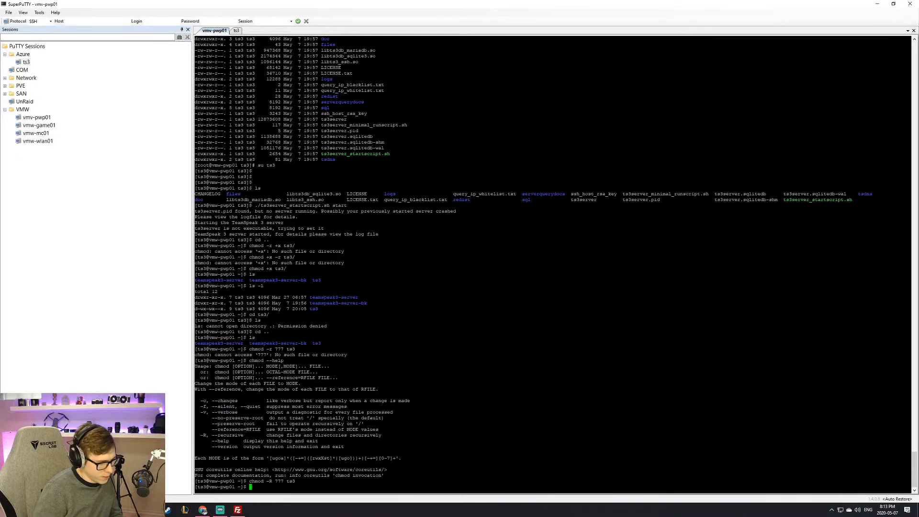
{"action": "type", "text": "ls "}
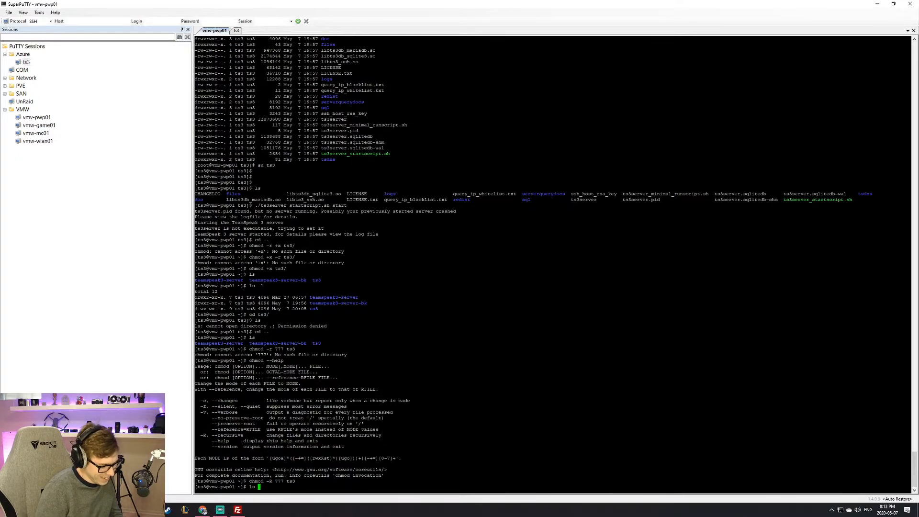
{"action": "type", "text": "ts3/"}
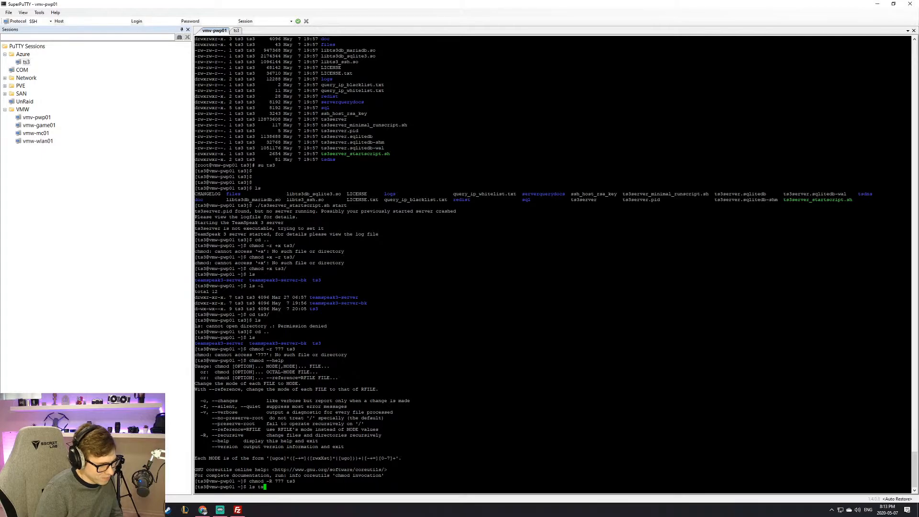
{"action": "key", "text": "Return"}
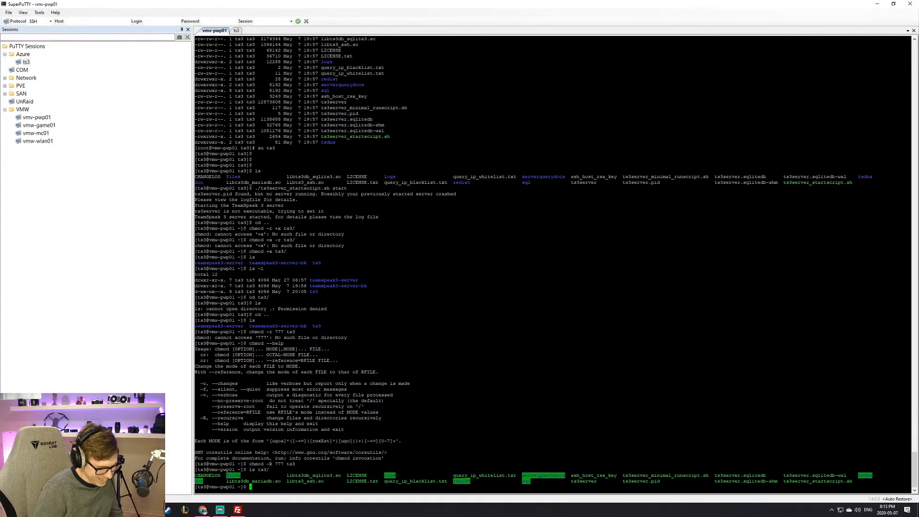
Step: Run ./ts3server_startscript.sh start from the home folder, pasting the script name from the listing
{"action": "type", "text": "./s"}
{"action": "key", "text": "BackSpace"}
{"action": "type", "text": "ts3/"}
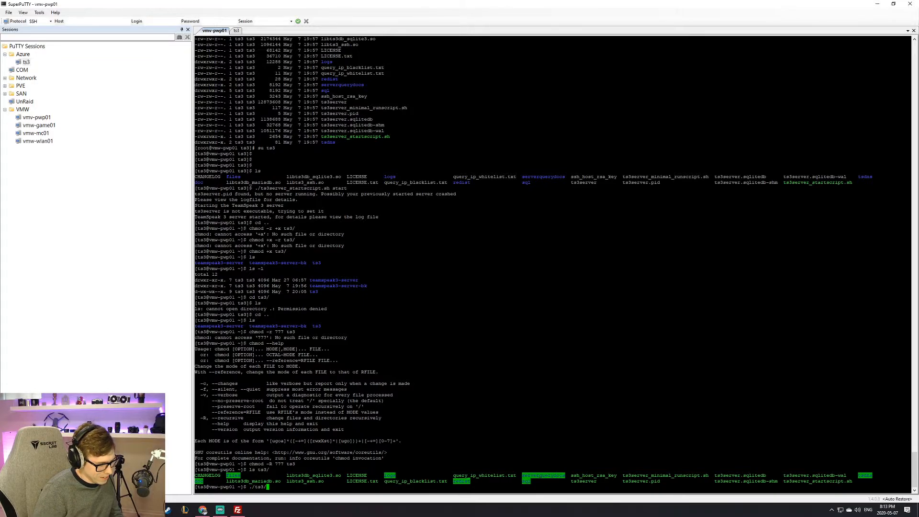
{"action": "key", "text": "BackSpace"}
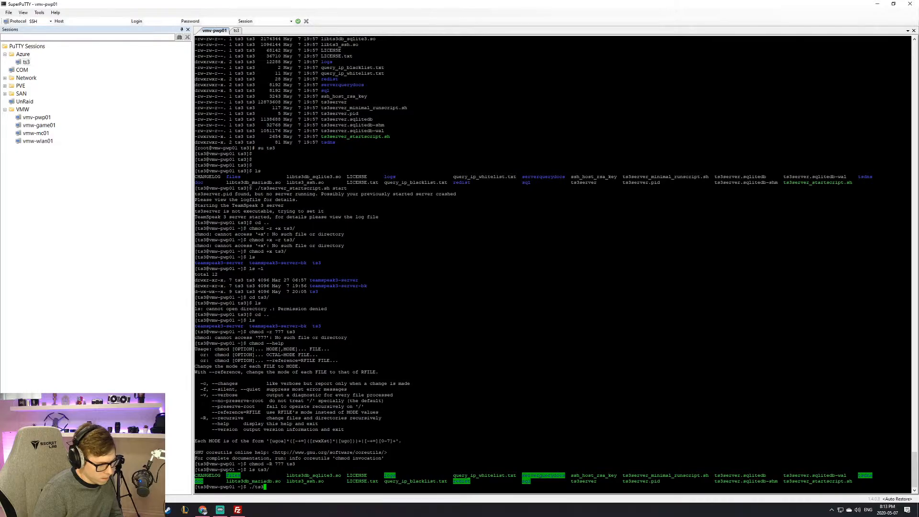
{"action": "type", "text": "ser"}
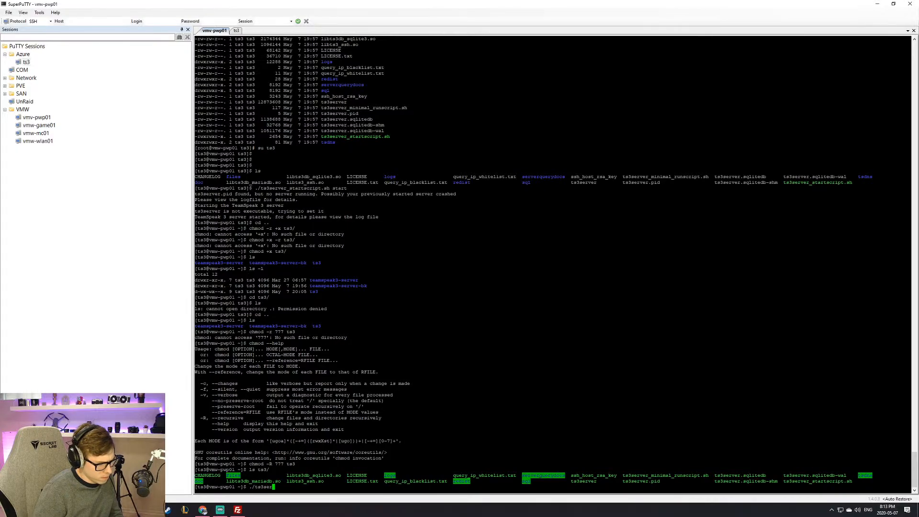
{"action": "key", "text": "BackSpace"}
{"action": "key", "text": "BackSpace"}
{"action": "key", "text": "BackSpace"}
{"action": "type", "text": "ser"}
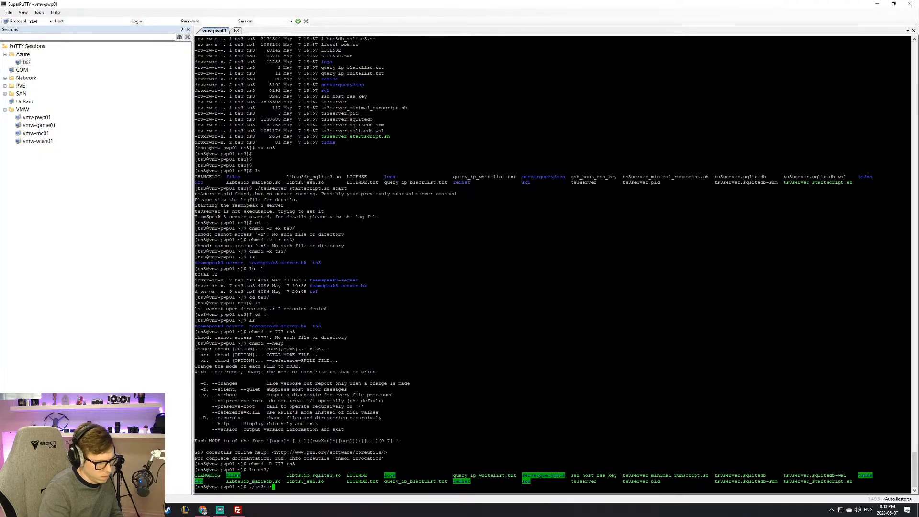
{"action": "key", "text": "BackSpace"}
{"action": "key", "text": "BackSpace"}
{"action": "key", "text": "BackSpace"}
{"action": "key", "text": "BackSpace"}
{"action": "key", "text": "BackSpace"}
{"action": "key", "text": "BackSpace"}
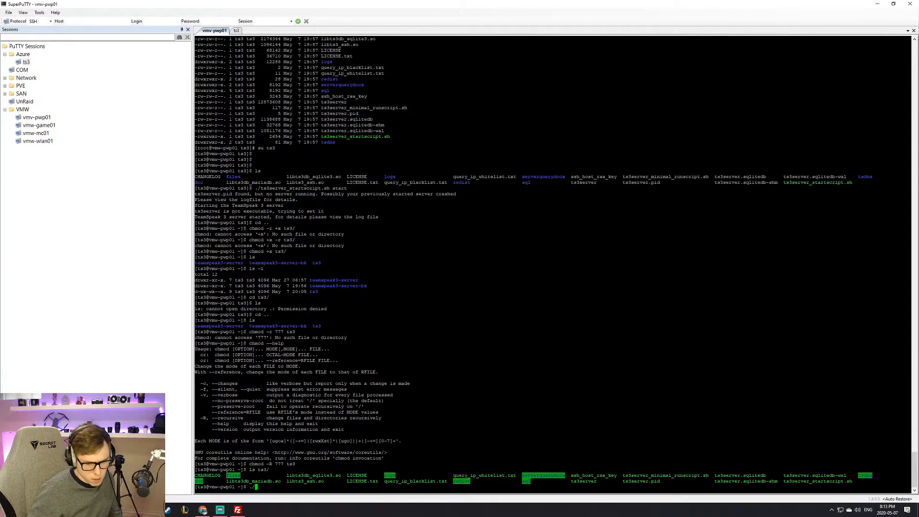
{"action": "left_click_drag", "start_coordinate": [783, 481], "coordinate": [852, 481]}
{"action": "right_click", "coordinate": [851, 481]}
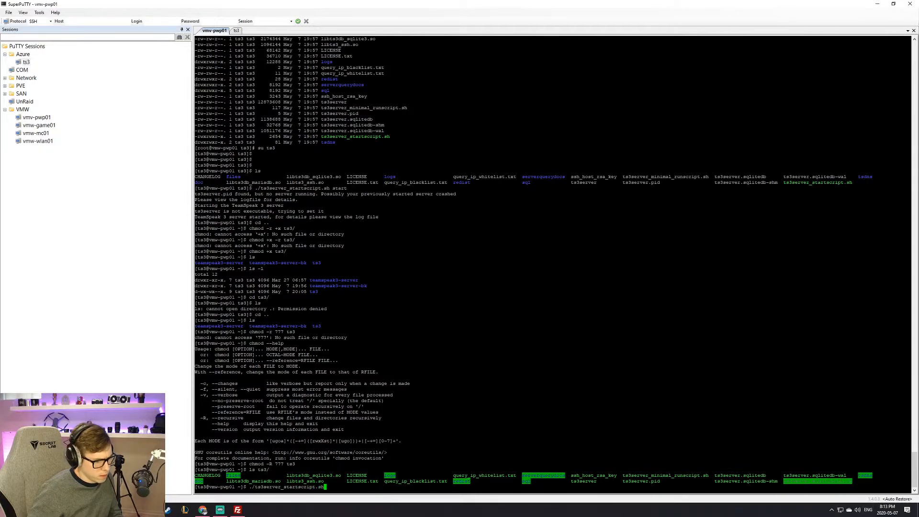
{"action": "type", "text": "start"}
{"action": "key", "text": "Return"}
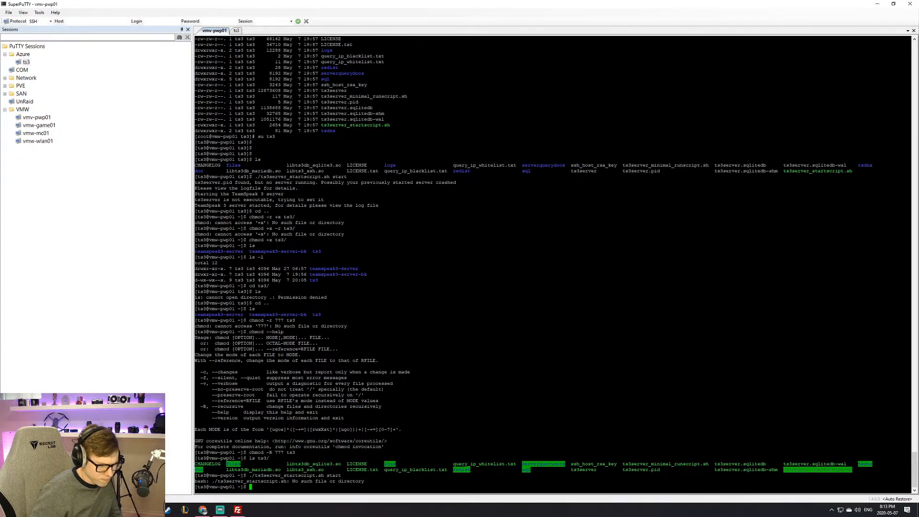
Step: Enter the ts3 folder and run ./ts3server_startscript.sh start from there
{"action": "type", "text": "ls"}
{"action": "key", "text": "Return"}
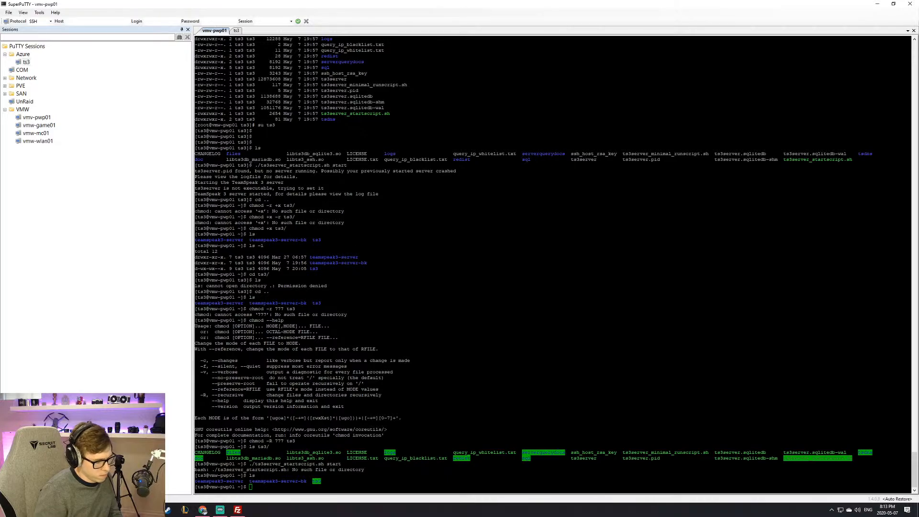
{"action": "left_click", "coordinate": [553, 335]}
{"action": "type", "text": "cd ts3"}
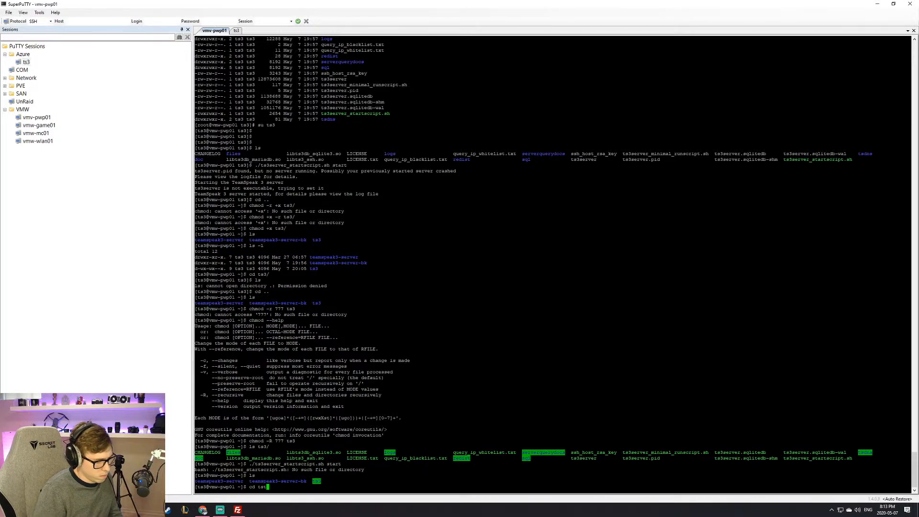
{"action": "key", "text": "Return"}
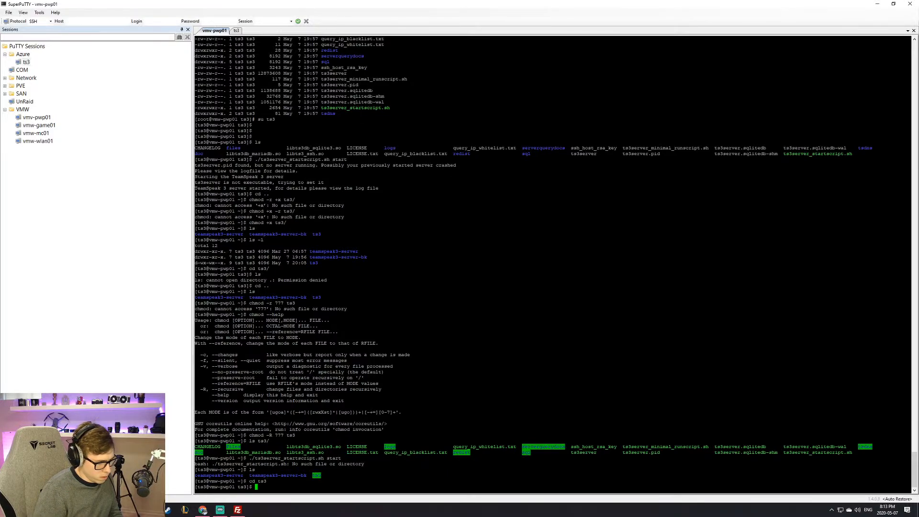
{"action": "type", "text": "./"}
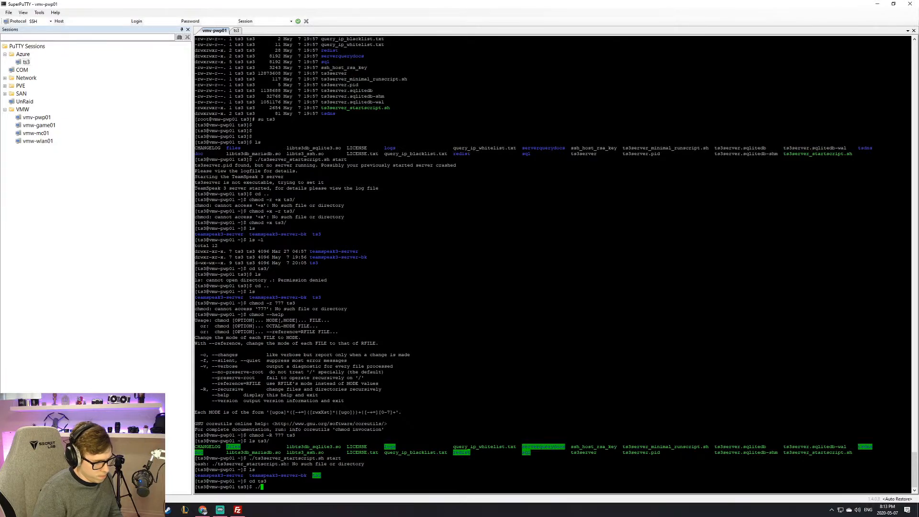
{"action": "type", "text": "ts3server-st"}
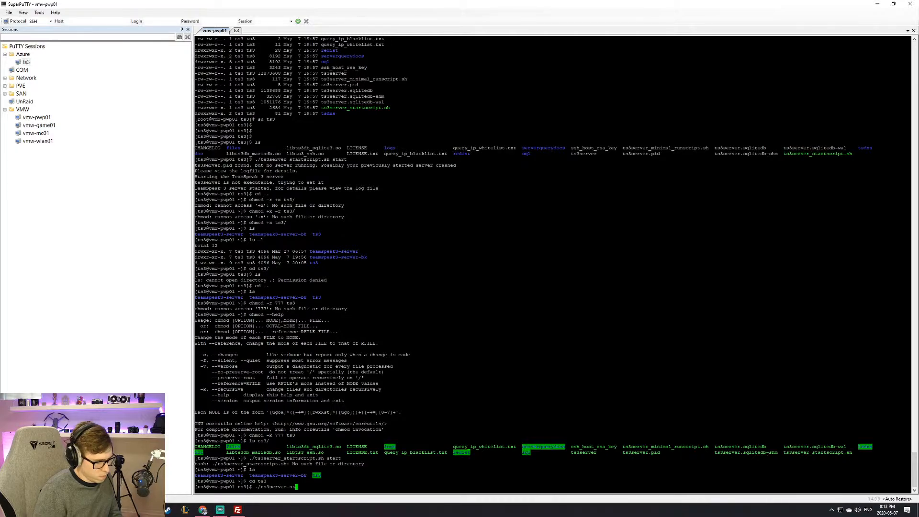
{"action": "key", "text": "BackSpace"}
{"action": "key", "text": "BackSpace"}
{"action": "key", "text": "BackSpace"}
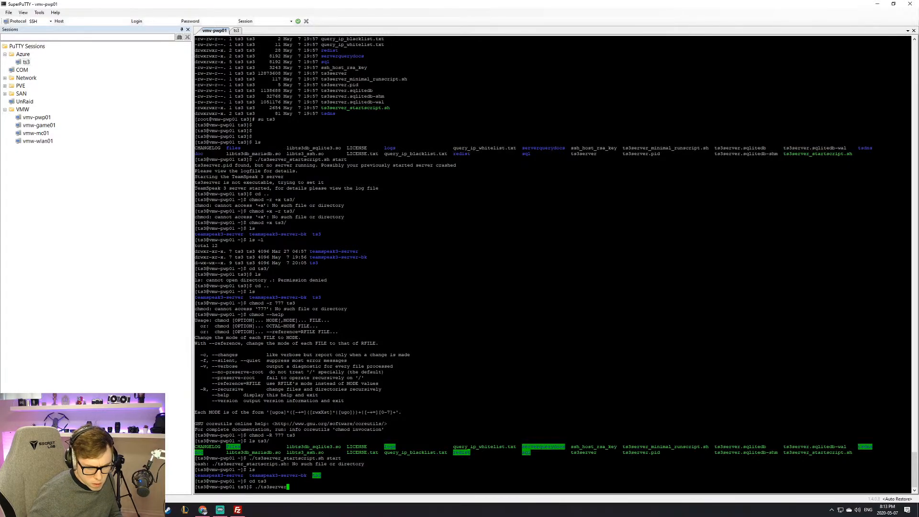
{"action": "type", "text": "_"}
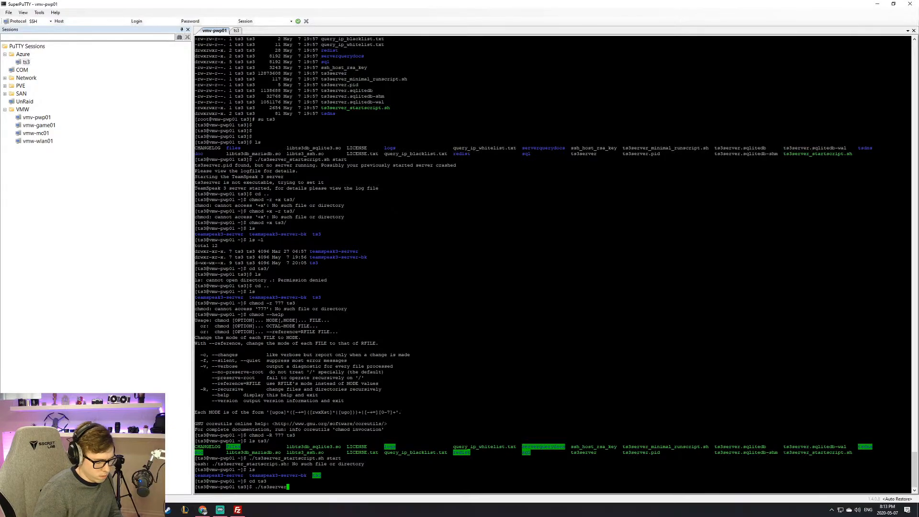
{"action": "type", "text": "star"}
{"action": "key", "text": "Tab"}
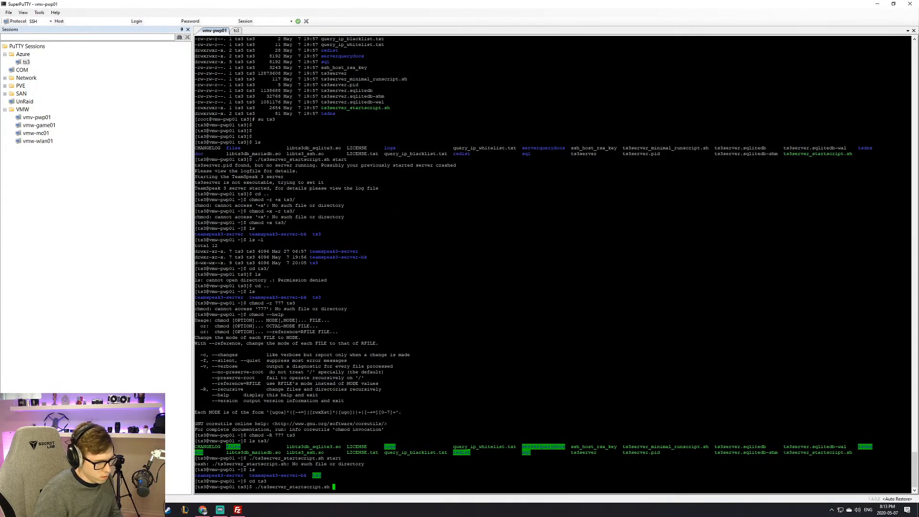
{"action": "type", "text": "start"}
{"action": "key", "text": "Return"}
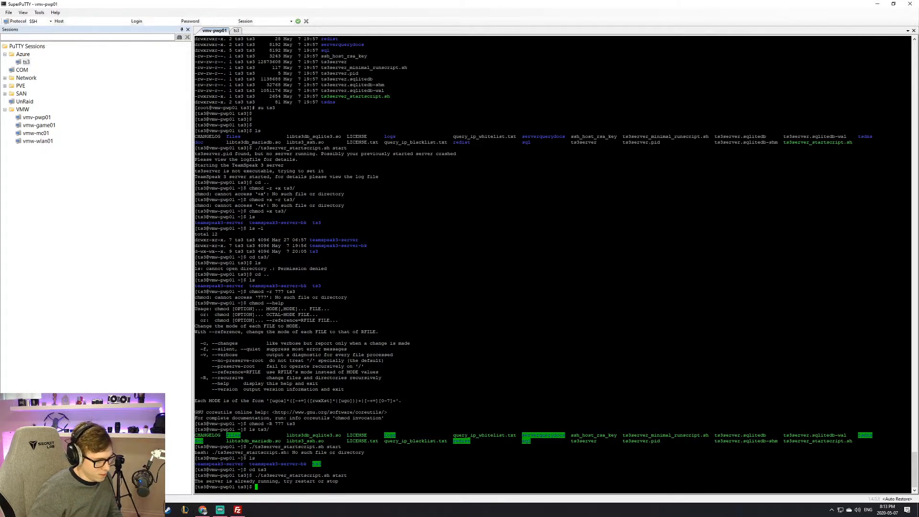
Step: Run ./ts3server_startscript.sh restart to stop and restart the server
{"action": "key", "text": "Up"}
{"action": "key", "text": "BackSpace"}
{"action": "key", "text": "BackSpace"}
{"action": "key", "text": "BackSpace"}
{"action": "key", "text": "BackSpace"}
{"action": "key", "text": "BackSpace"}
{"action": "type", "text": "restartscript.sh start"}
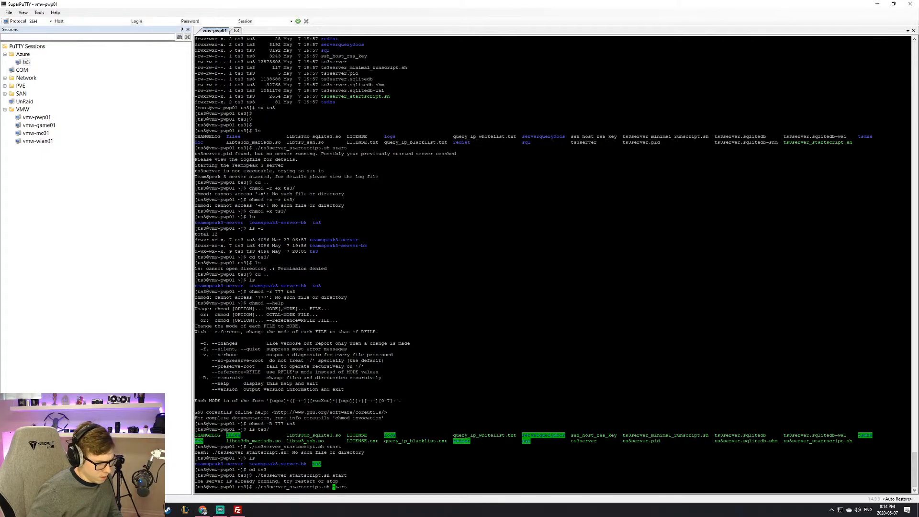
{"action": "key", "text": "Return"}
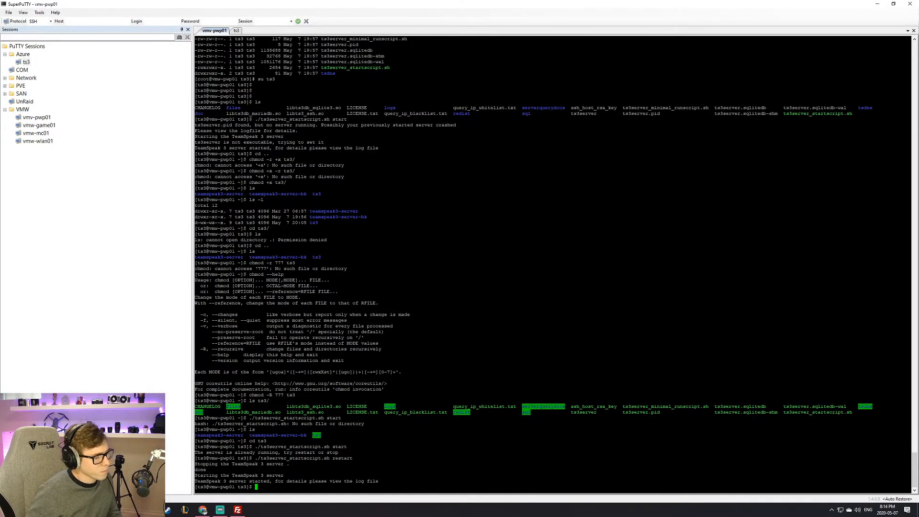
{"action": "key", "text": "Return"}
{"action": "key", "text": "Return"}
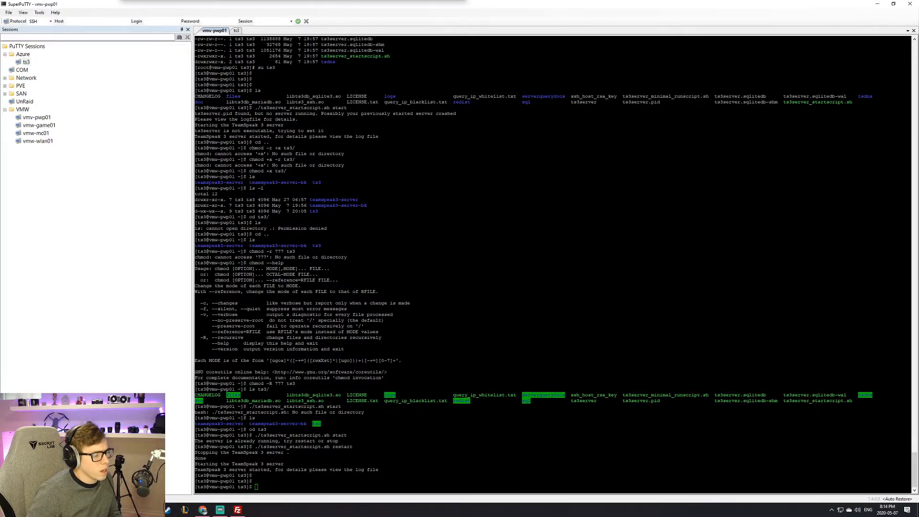
{"action": "key", "text": "Return"}
{"action": "key", "text": "Return"}
{"action": "key", "text": "Return"}
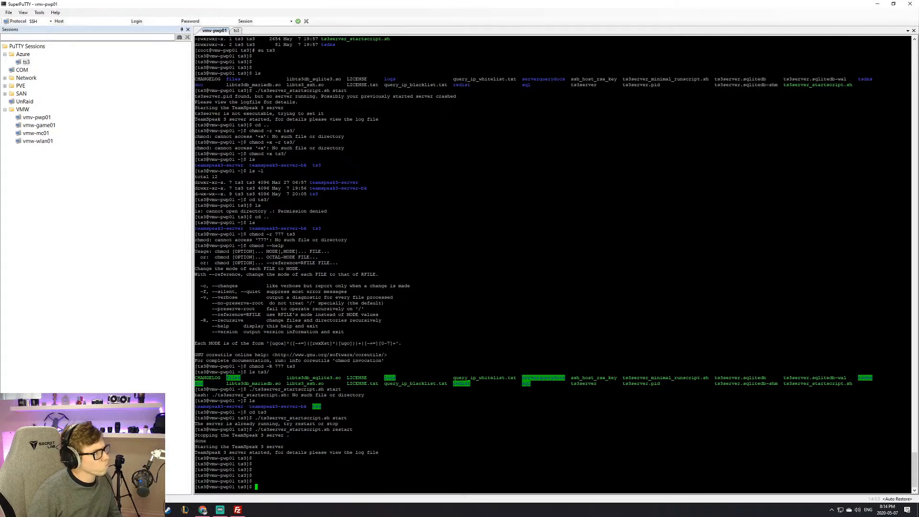
Step: Start typing a firewalld command, then erase the misspelled attempt
{"action": "type", "text": "firewas"}
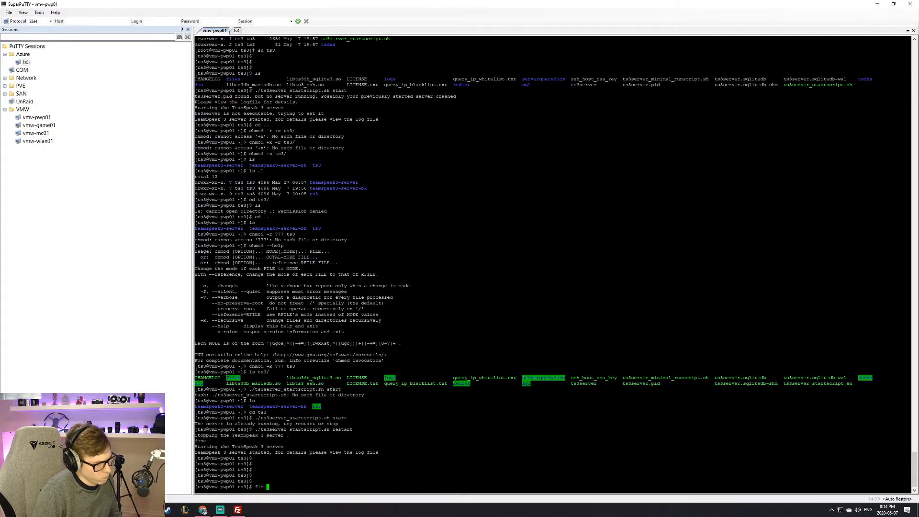
{"action": "key", "text": "BackSpace"}
{"action": "type", "text": "lld"}
{"action": "key", "text": "BackSpace"}
{"action": "key", "text": "BackSpace"}
{"action": "key", "text": "BackSpace"}
{"action": "key", "text": "BackSpace"}
{"action": "key", "text": "BackSpace"}
{"action": "key", "text": "BackSpace"}
{"action": "key", "text": "BackSpace"}
{"action": "key", "text": "BackSpace"}
{"action": "key", "text": "BackSpace"}
{"action": "key", "text": "BackSpace"}
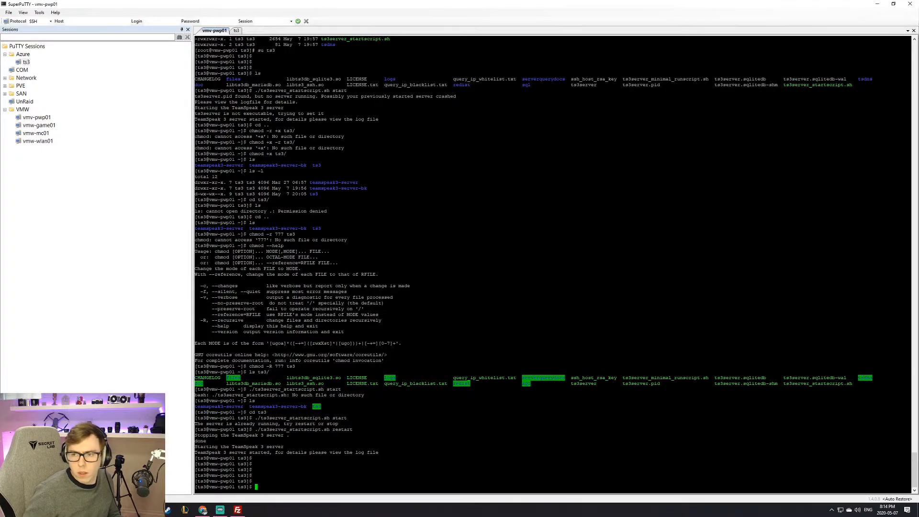
{"action": "key", "text": "alt+Tab"}
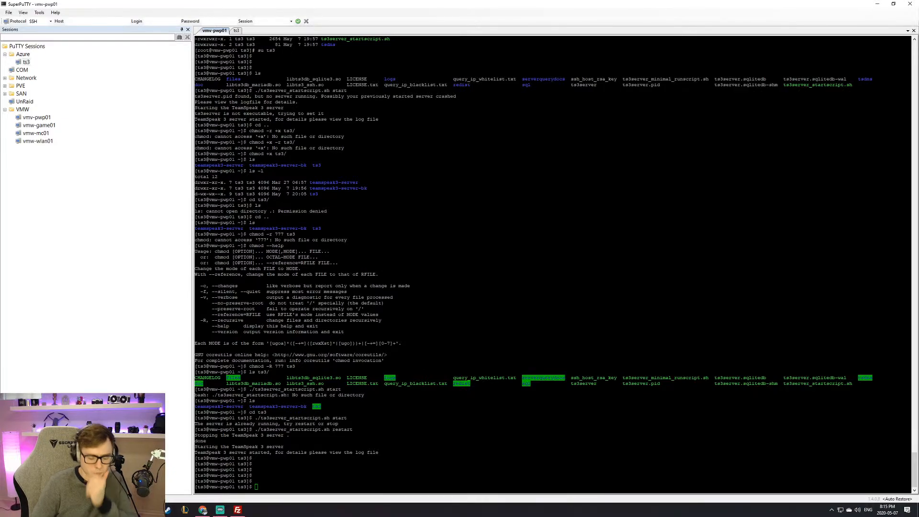
Step: Run sudo firewall-cmd --list-all-zones, authenticating with the sudo password
{"action": "type", "text": "sudo firewall-cmd --list-all-zones"}
{"action": "key", "text": "Return"}
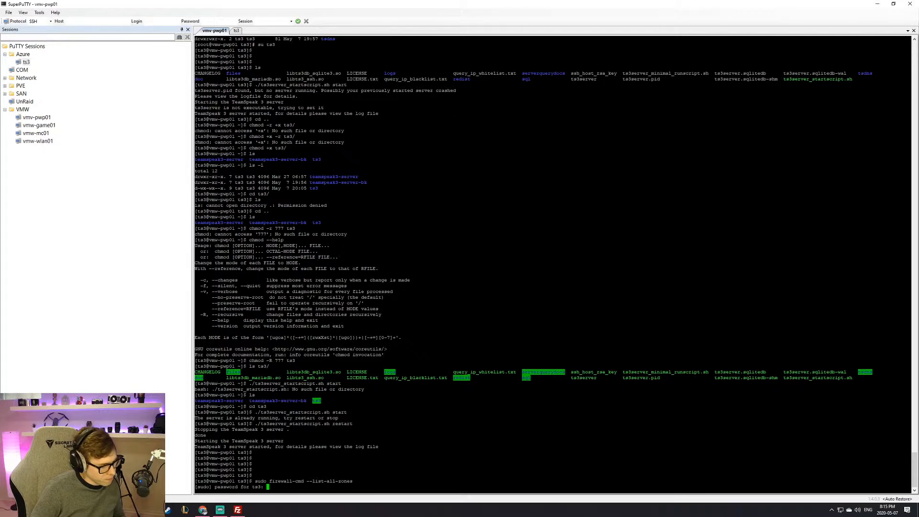
{"action": "key", "text": "Return"}
{"action": "scroll", "coordinate": [553, 264], "scroll_direction": "up", "scroll_amount": 5}
{"action": "scroll", "coordinate": [553, 264], "scroll_direction": "down", "scroll_amount": 5}
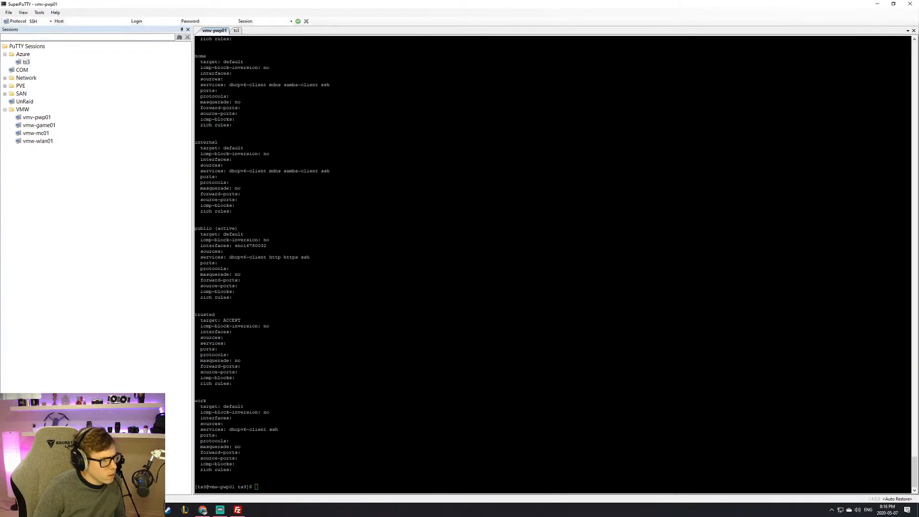
{"action": "key", "text": "Return"}
{"action": "key", "text": "Return"}
{"action": "key", "text": "Return"}
{"action": "key", "text": "Return"}
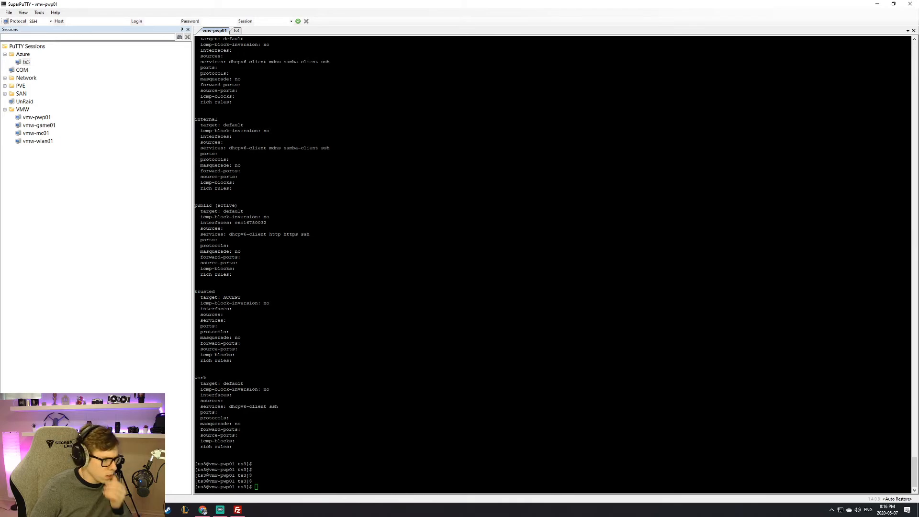
Step: Inspect the active public zone's settings and confirm its ports entry is empty
{"action": "scroll", "coordinate": [552, 263], "scroll_direction": "up", "scroll_amount": 13}
{"action": "scroll", "coordinate": [552, 263], "scroll_direction": "down", "scroll_amount": 13}
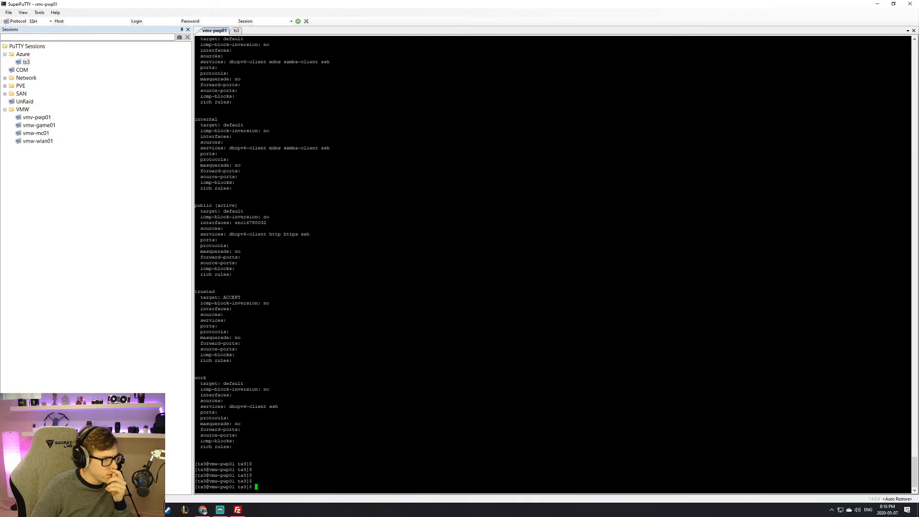
{"action": "left_click_drag", "start_coordinate": [196, 205], "coordinate": [266, 275]}
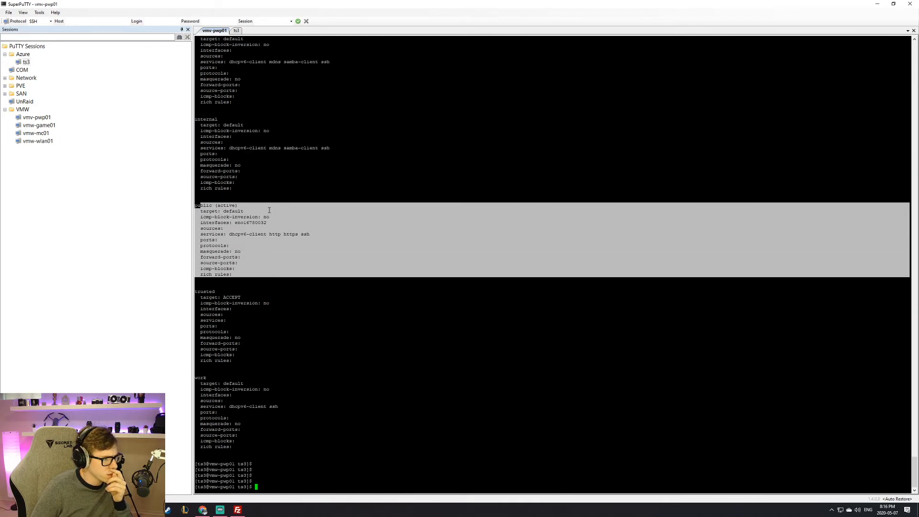
{"action": "scroll", "coordinate": [269, 210], "scroll_direction": "up", "scroll_amount": 13}
{"action": "scroll", "coordinate": [269, 210], "scroll_direction": "up", "scroll_amount": 13}
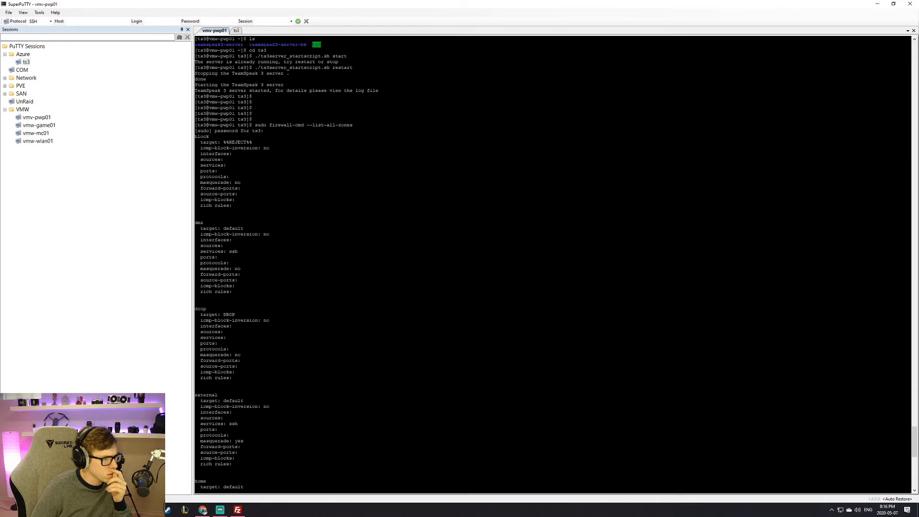
{"action": "scroll", "coordinate": [269, 209], "scroll_direction": "down", "scroll_amount": 20}
{"action": "left_click", "coordinate": [298, 263]}
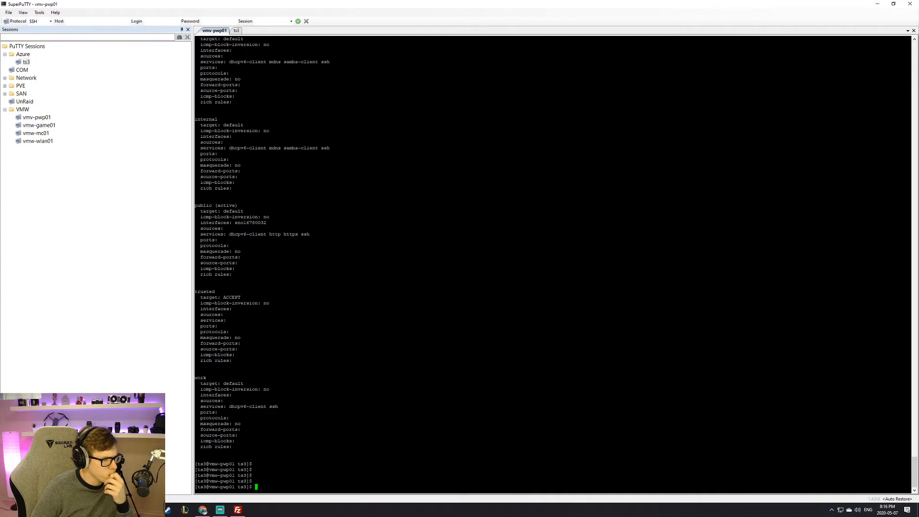
{"action": "mouse_move", "coordinate": [229, 234]}
{"action": "left_mouse_down"}
{"action": "mouse_move", "coordinate": [309, 234]}
{"action": "mouse_move", "coordinate": [212, 234]}
{"action": "left_mouse_up"}
{"action": "left_click", "coordinate": [213, 235]}
{"action": "double_click", "coordinate": [268, 240]}
{"action": "double_click", "coordinate": [287, 280]}
{"action": "left_click", "coordinate": [312, 491]}
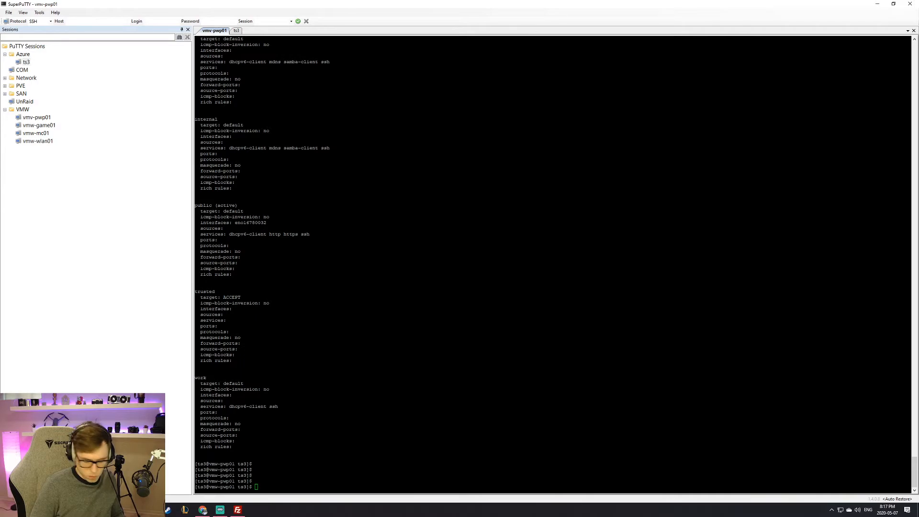
Step: Launch Notepad and paste the saved memcached 11211/tcp add-port command
{"action": "key", "text": "super"}
{"action": "type", "text": "note"}
{"action": "key", "text": "Return"}
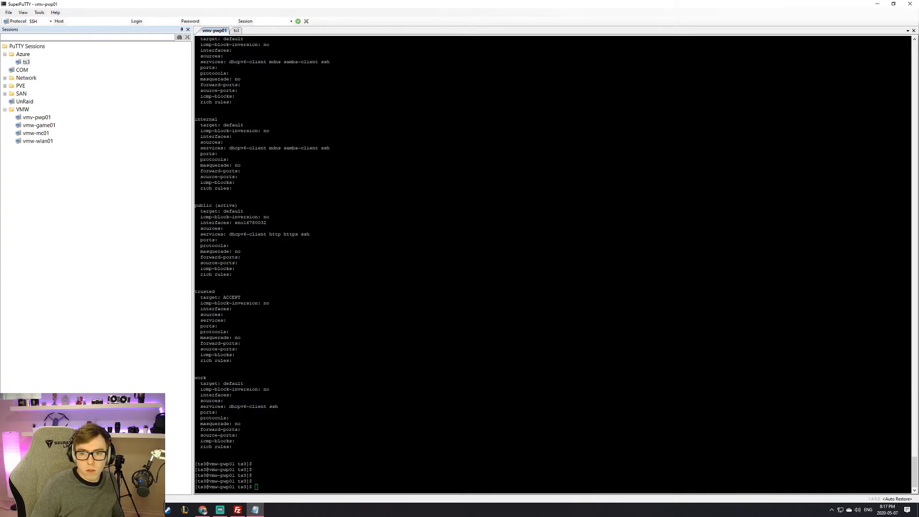
{"action": "type", "text": "sudo firewall-cmd --zone=memcached --add-port=11211/tcp --permanent"}
Step: Edit the pasted command to use port 9987 and zone public
{"action": "left_click", "coordinate": [602, 154]}
{"action": "double_click", "coordinate": [641, 154]}
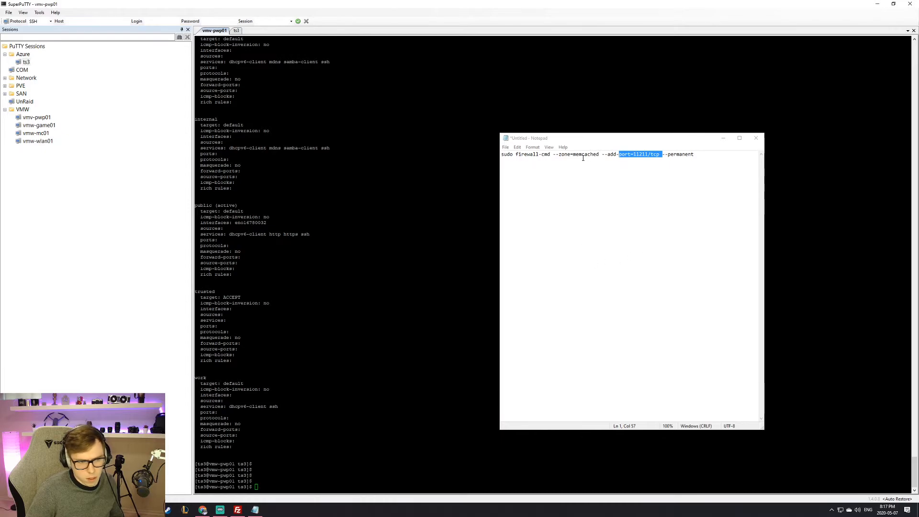
{"action": "left_click_drag", "start_coordinate": [633, 154], "coordinate": [648, 154]}
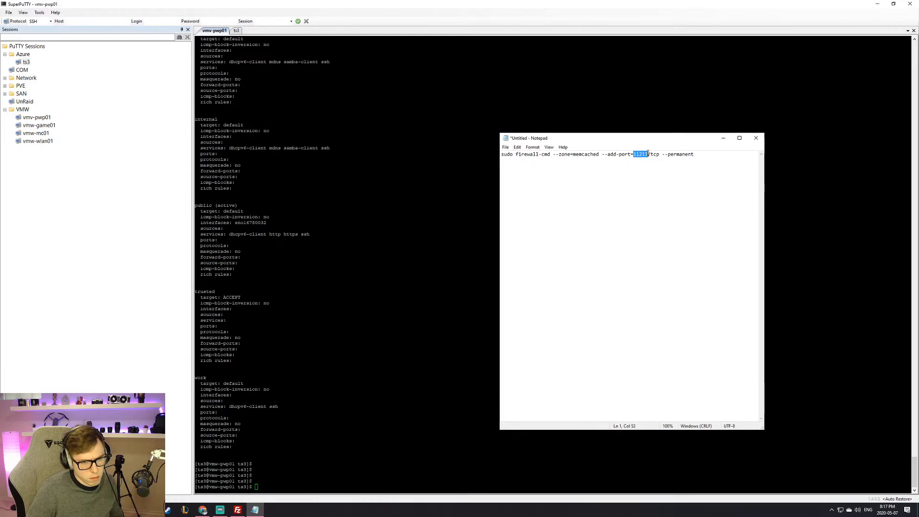
{"action": "type", "text": "9987"}
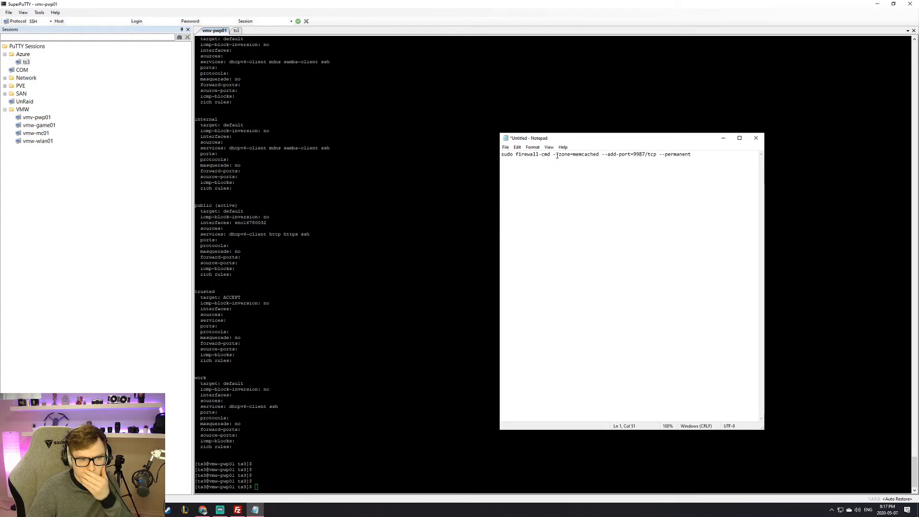
{"action": "double_click", "coordinate": [574, 154]}
{"action": "left_click_drag", "start_coordinate": [573, 154], "coordinate": [599, 154]}
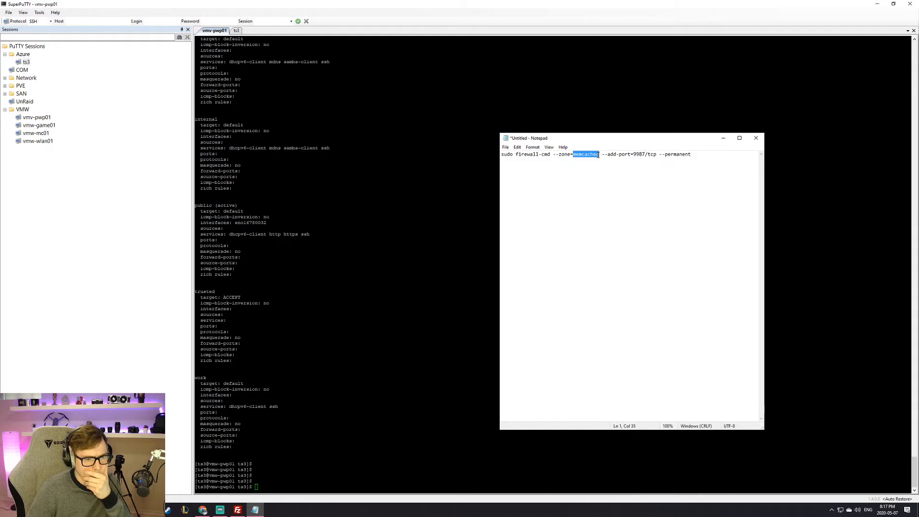
{"action": "type", "text": "public"}
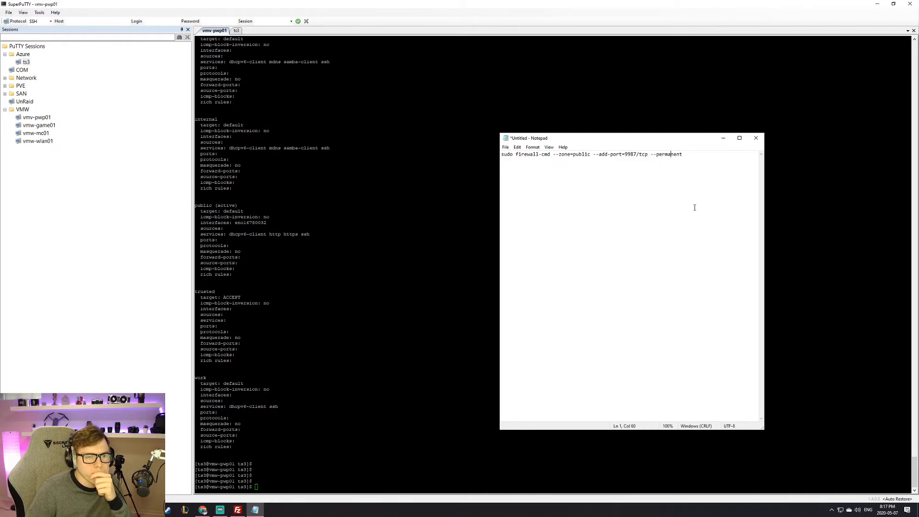
Step: Duplicate the command on line 2, making line 1 9987/udp and line 2 port 30033
{"action": "key", "text": "ctrl+a"}
{"action": "key", "text": "ctrl+c"}
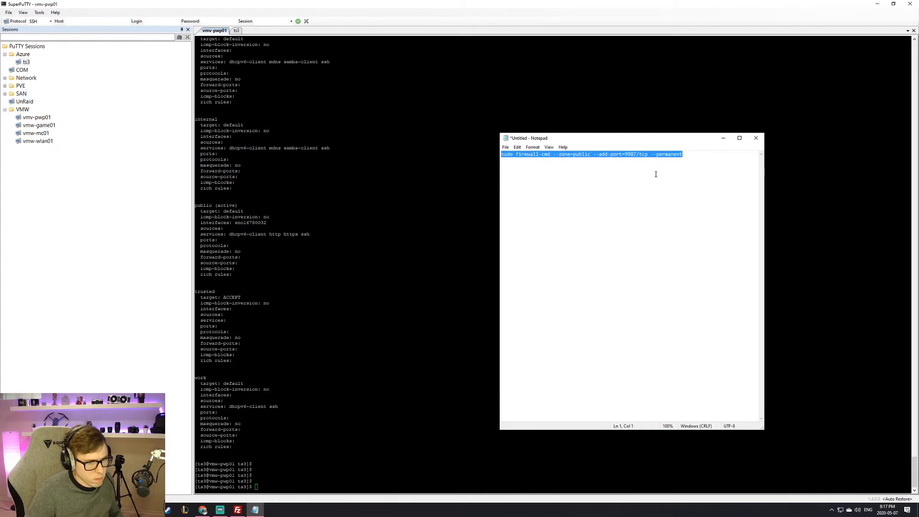
{"action": "left_click", "coordinate": [687, 166]}
{"action": "key", "text": "Return"}
{"action": "key", "text": "ctrl+v"}
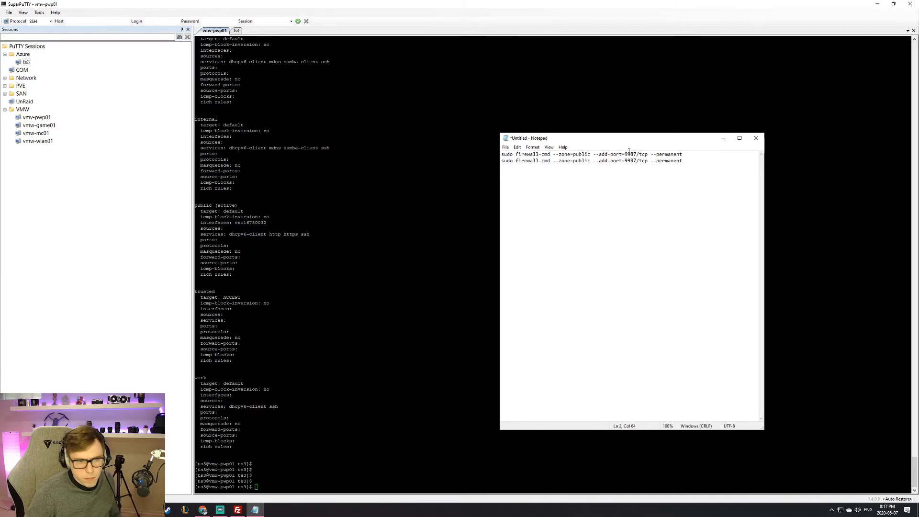
{"action": "left_click_drag", "start_coordinate": [647, 154], "coordinate": [639, 154]}
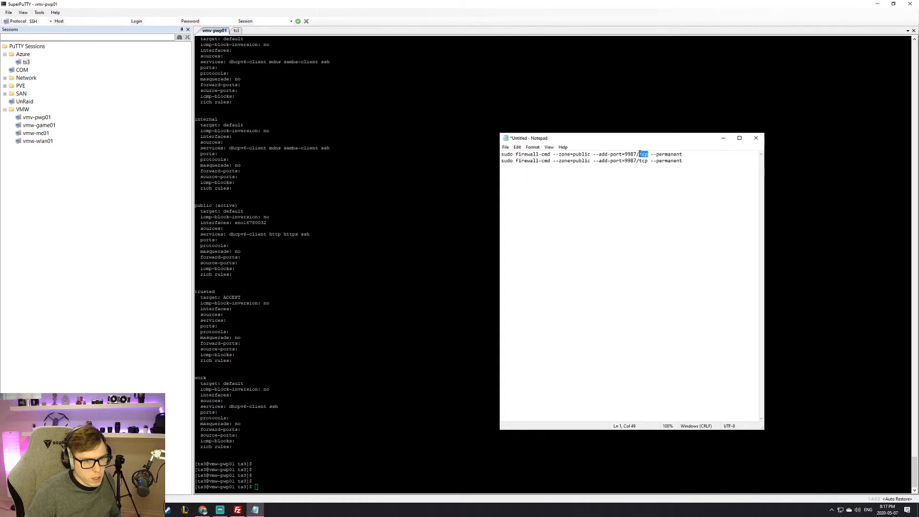
{"action": "type", "text": "udp"}
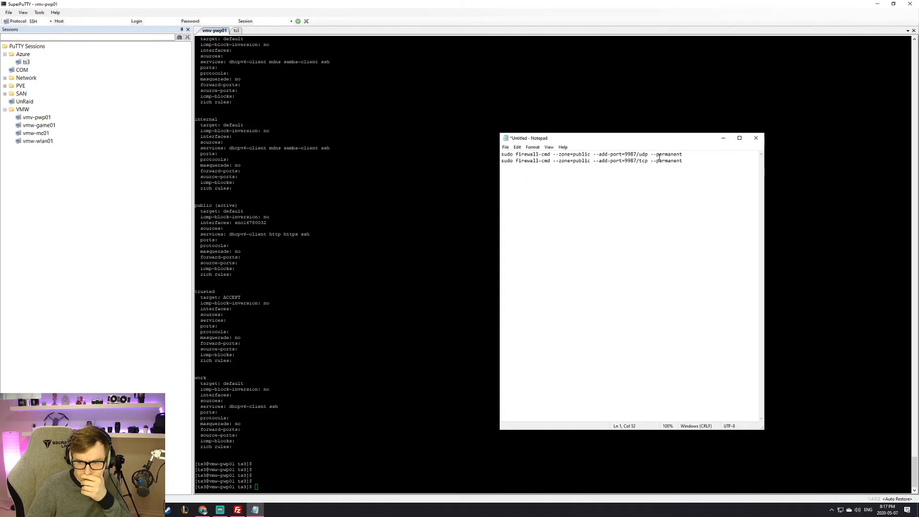
{"action": "double_click", "coordinate": [627, 161]}
{"action": "type", "text": "330333"}
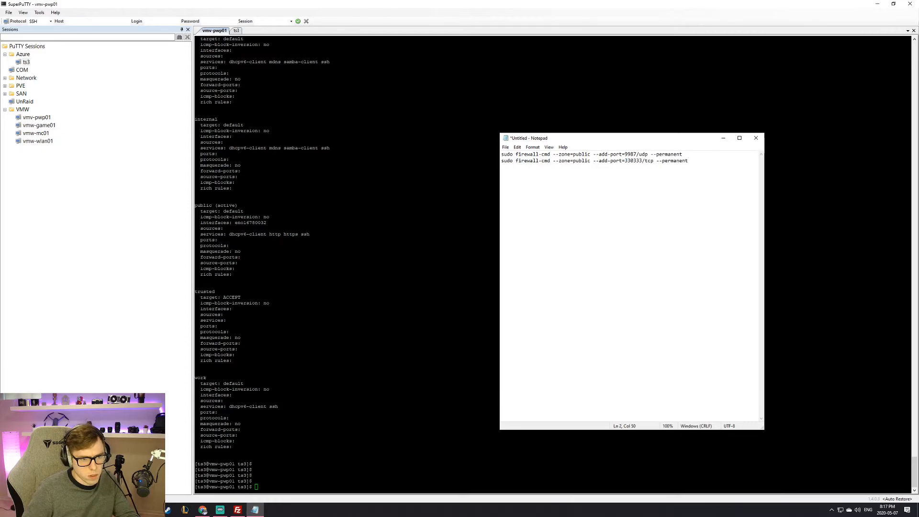
{"action": "key", "text": "BackSpace"}
{"action": "key", "text": "BackSpace"}
{"action": "type", "text": "0"}
{"action": "mouse_move", "coordinate": [690, 162]}
{"action": "left_mouse_down"}
{"action": "mouse_move", "coordinate": [497, 163]}
{"action": "mouse_move", "coordinate": [704, 171]}
{"action": "left_mouse_up"}
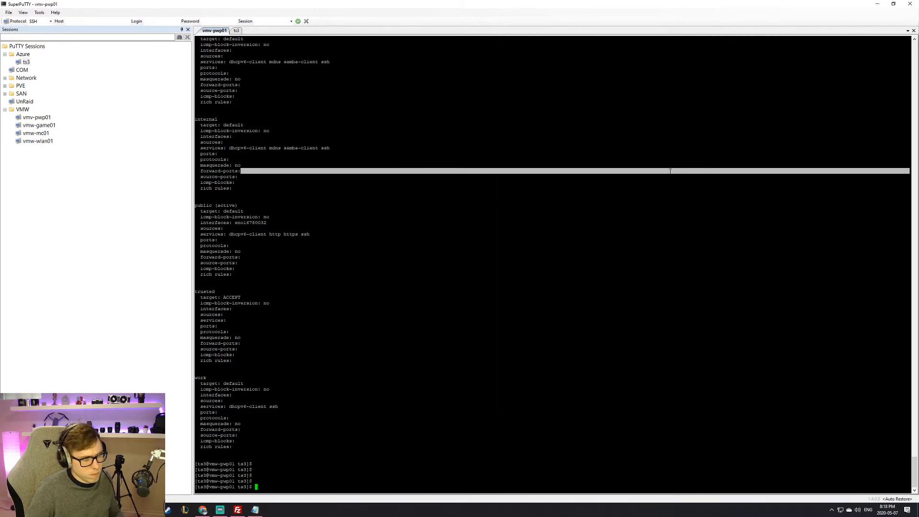
Step: Copy the 30033/tcp command onto a third line in Notepad
{"action": "key", "text": "alt+Tab"}
{"action": "left_click", "coordinate": [700, 168]}
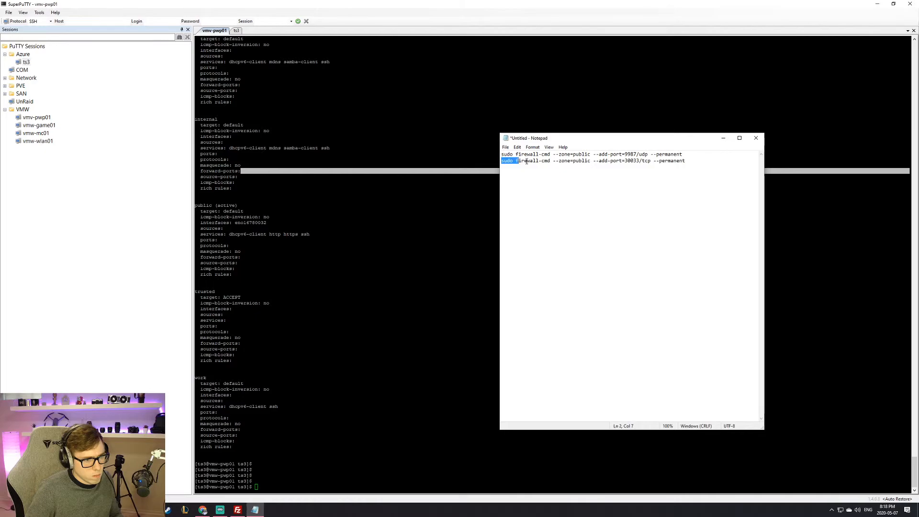
{"action": "left_click_drag", "start_coordinate": [499, 161], "coordinate": [759, 162]}
{"action": "key", "text": "ctrl+c"}
{"action": "left_click", "coordinate": [584, 226]}
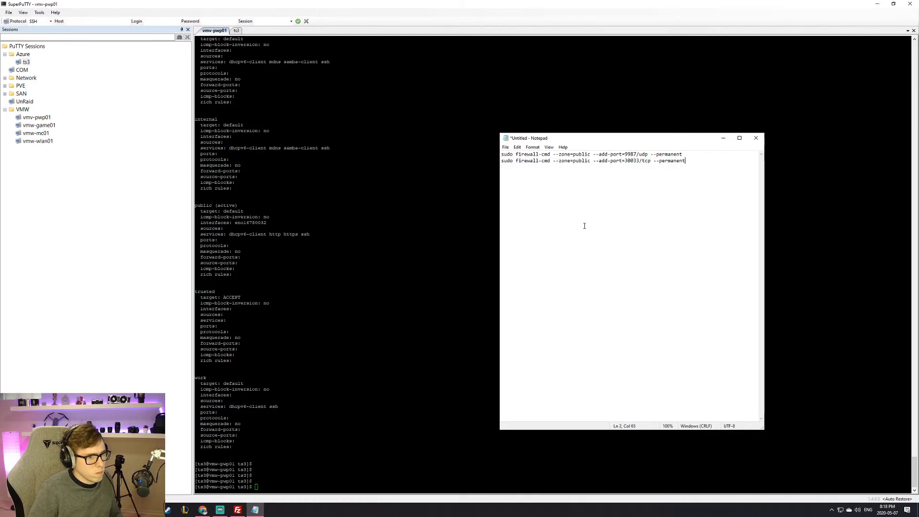
{"action": "key", "text": "ctrl+v"}
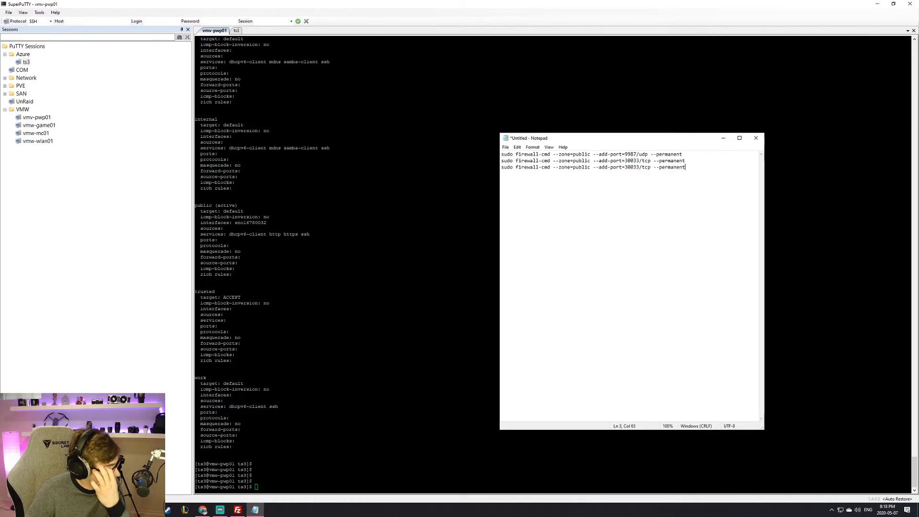
Step: Change line 3's port to 10011 and select all three commands
{"action": "double_click", "coordinate": [627, 165]}
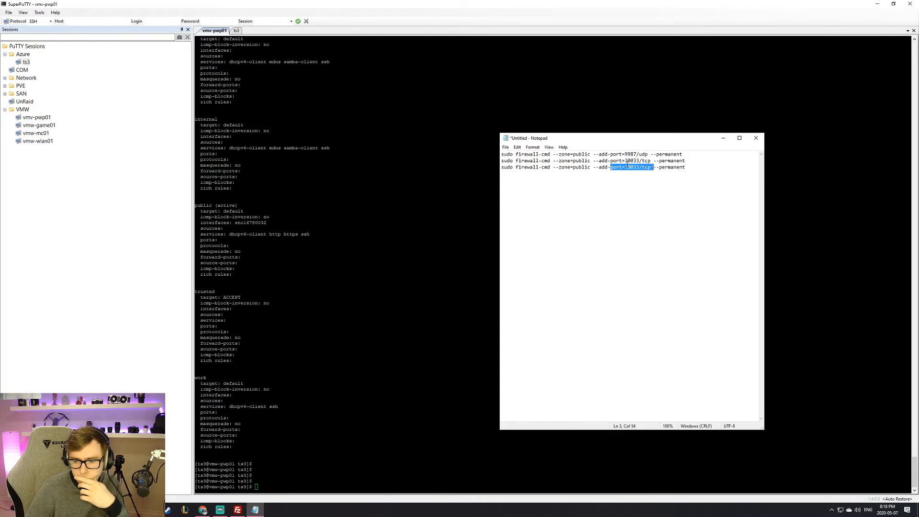
{"action": "left_click", "coordinate": [630, 161]}
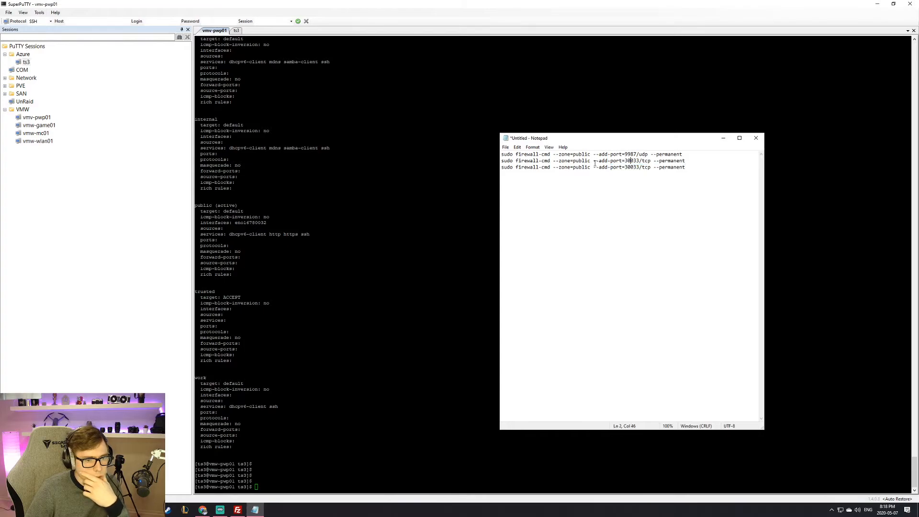
{"action": "left_click_drag", "start_coordinate": [624, 166], "coordinate": [639, 169]}
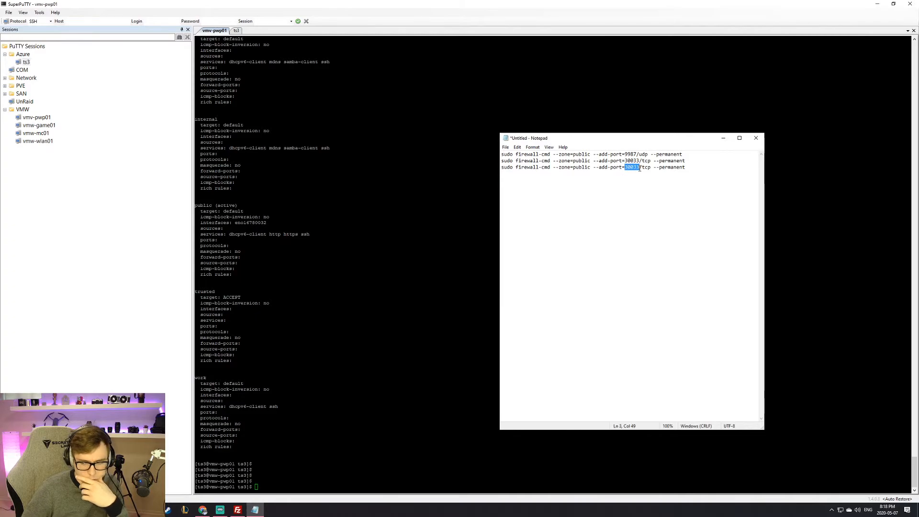
{"action": "type", "text": "10011"}
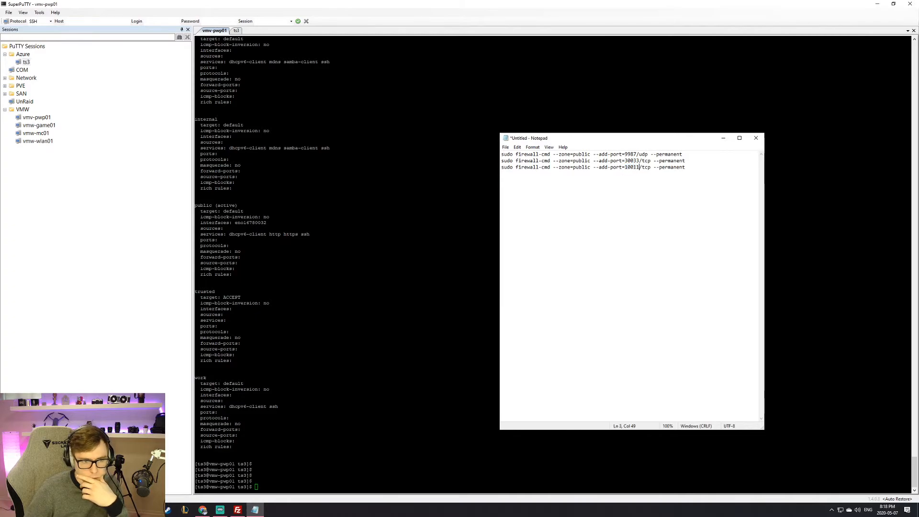
{"action": "key", "text": "ctrl+a"}
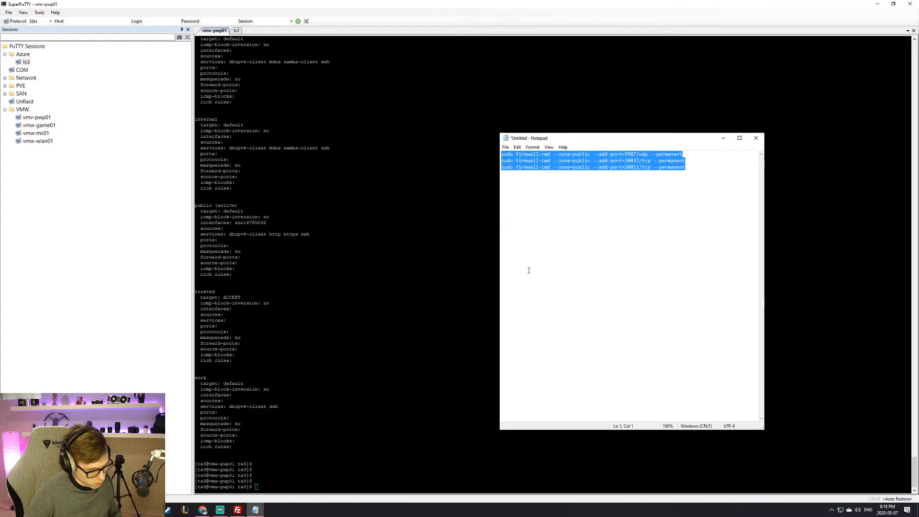
{"action": "left_click", "coordinate": [343, 489]}
Step: Paste and run the firewall-cmd commands for 9987/udp, 30033/tcp and 10011/tcp
{"action": "right_click", "coordinate": [343, 489]}
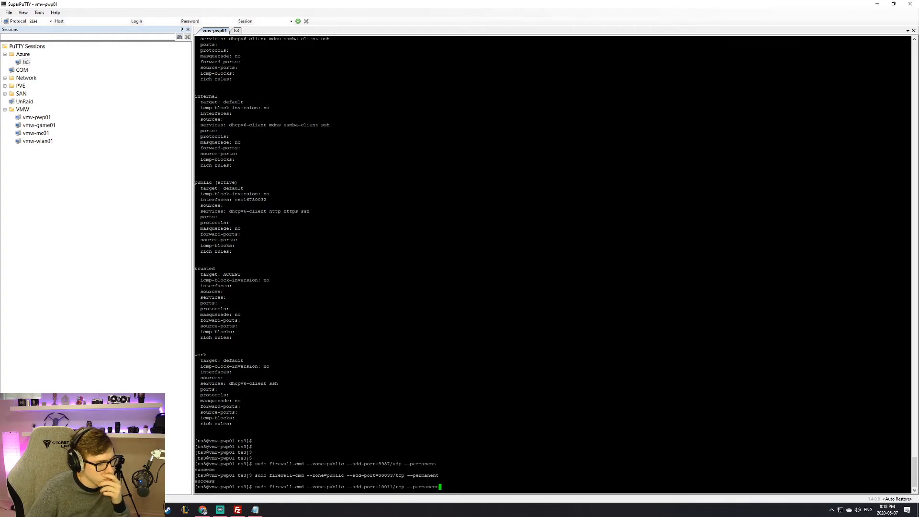
{"action": "key", "text": "Return"}
{"action": "key", "text": "Return"}
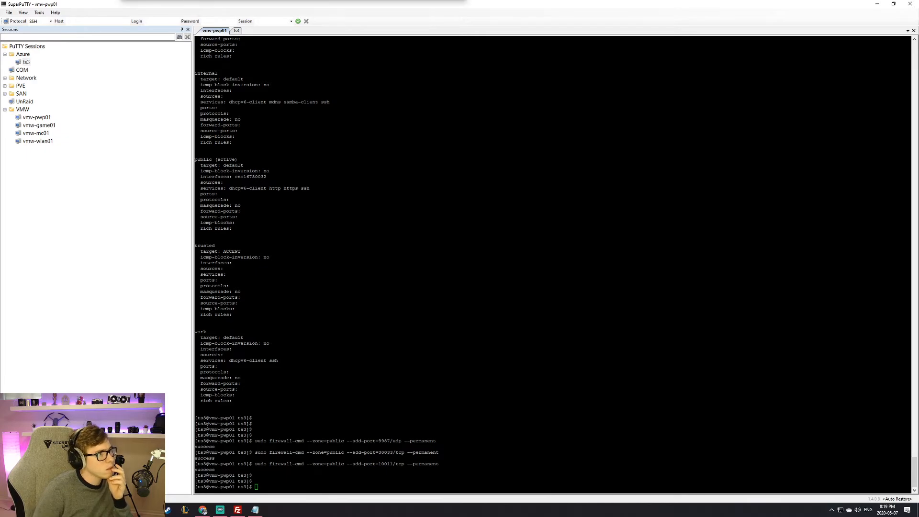
{"action": "key", "text": "Return"}
{"action": "key", "text": "Return"}
{"action": "key", "text": "Return"}
{"action": "left_click_drag", "start_coordinate": [346, 424], "coordinate": [376, 423]}
{"action": "left_click", "coordinate": [374, 424]}
{"action": "scroll", "coordinate": [374, 424], "scroll_direction": "up", "scroll_amount": 2}
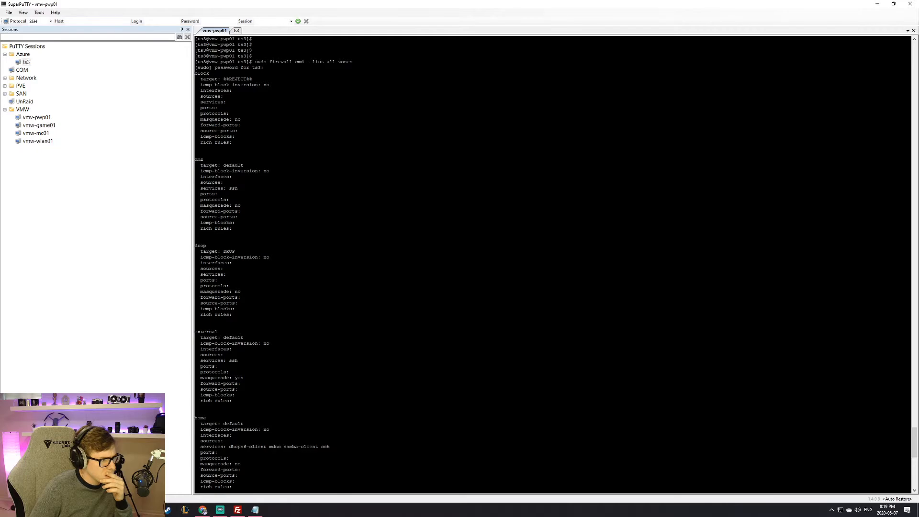
{"action": "scroll", "coordinate": [374, 424], "scroll_direction": "down", "scroll_amount": 10}
{"action": "left_click_drag", "start_coordinate": [209, 319], "coordinate": [238, 383]}
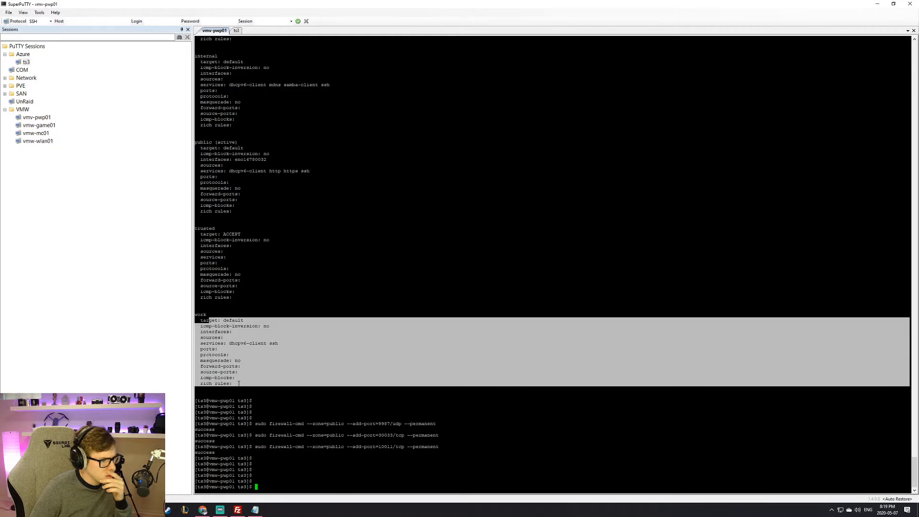
{"action": "left_click", "coordinate": [277, 379]}
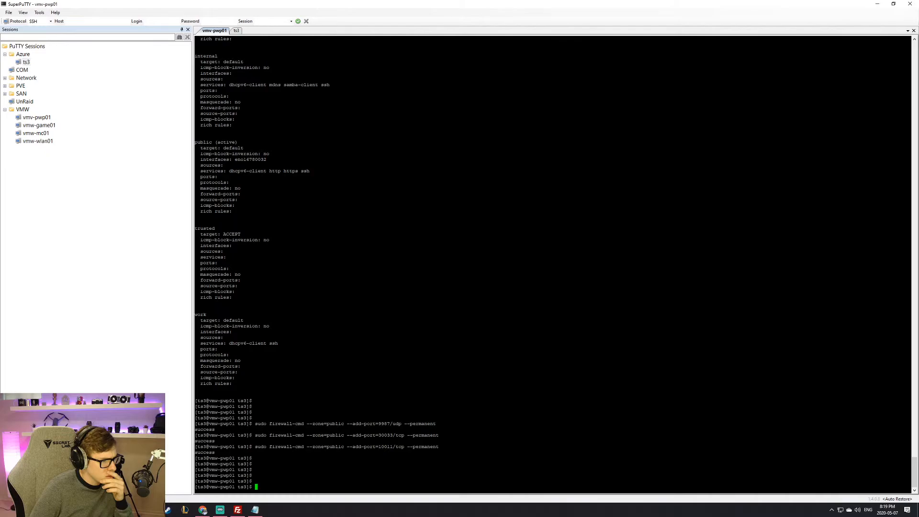
{"action": "mouse_move", "coordinate": [201, 241]}
{"action": "left_mouse_down"}
{"action": "mouse_move", "coordinate": [268, 257]}
{"action": "mouse_move", "coordinate": [239, 282]}
{"action": "mouse_move", "coordinate": [195, 228]}
{"action": "left_mouse_up"}
{"action": "left_click", "coordinate": [195, 228]}
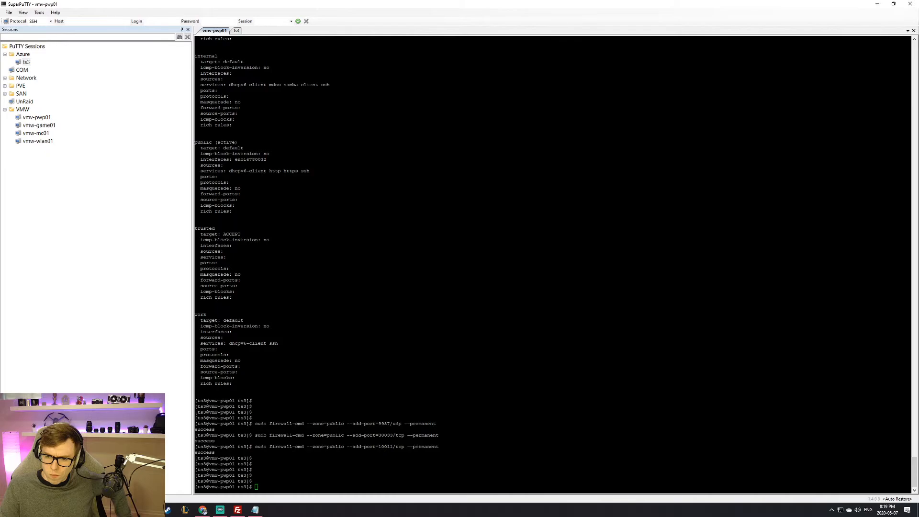
Step: Run sudo firewall-cmd --reload to apply the permanent port rules
{"action": "type", "text": "sudo firewall-cmd --reload"}
{"action": "key", "text": "Return"}
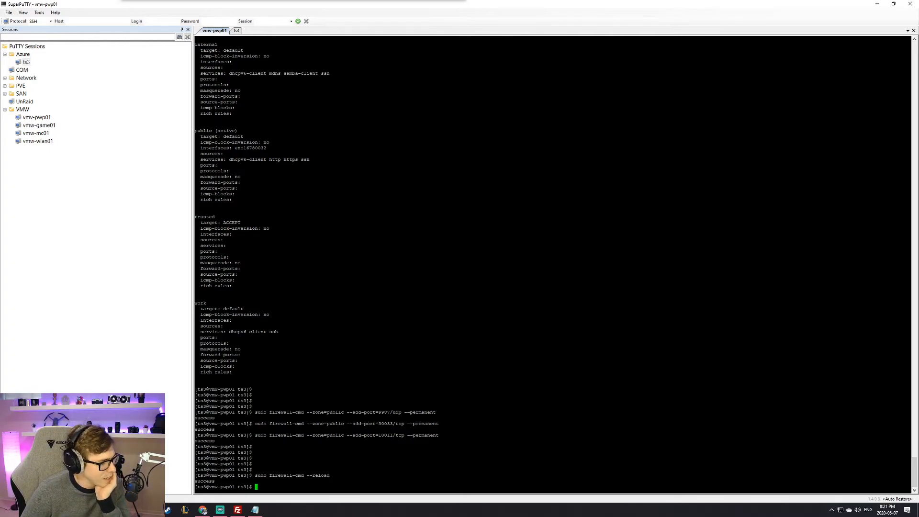
{"action": "key", "text": "Return"}
{"action": "key", "text": "Return"}
{"action": "key", "text": "Return"}
{"action": "left_click_drag", "start_coordinate": [418, 423], "coordinate": [415, 337]}
{"action": "double_click", "coordinate": [415, 333]}
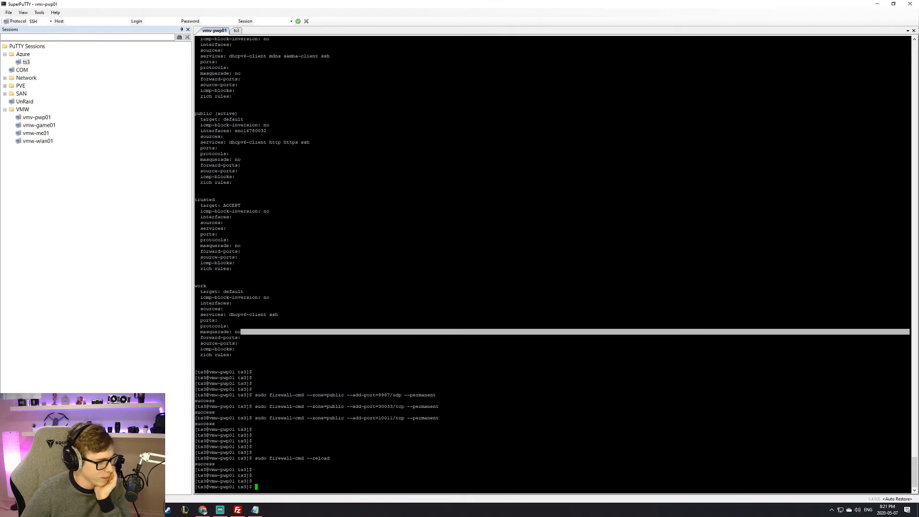
{"action": "left_click", "coordinate": [414, 333]}
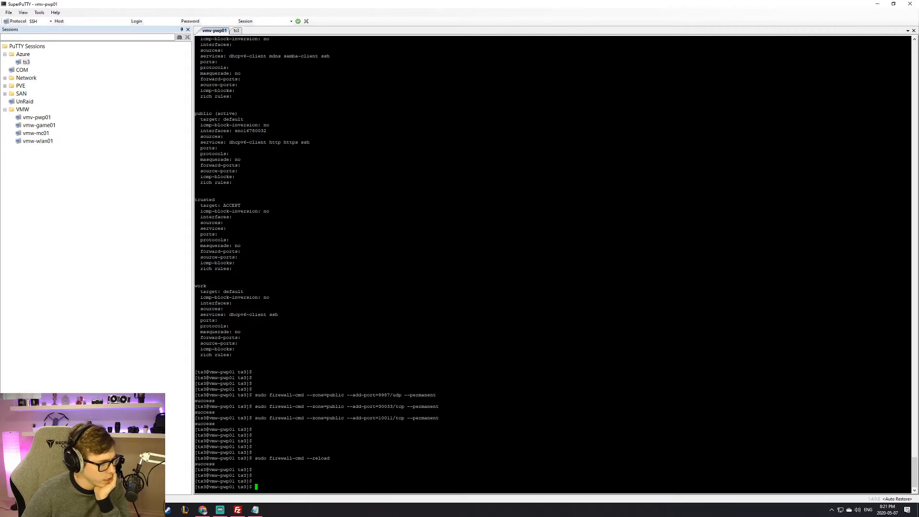
{"action": "left_click_drag", "start_coordinate": [196, 475], "coordinate": [281, 487]}
{"action": "double_click", "coordinate": [281, 487]}
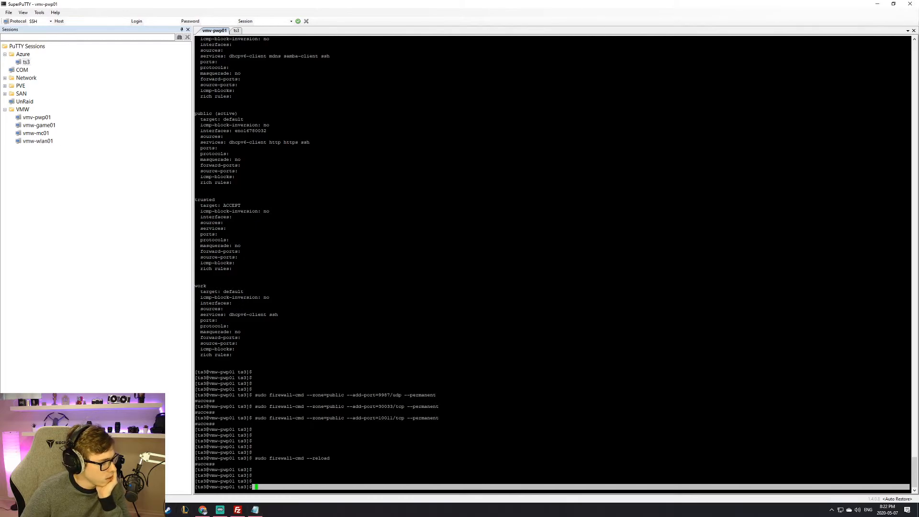
{"action": "key", "text": "super+e"}
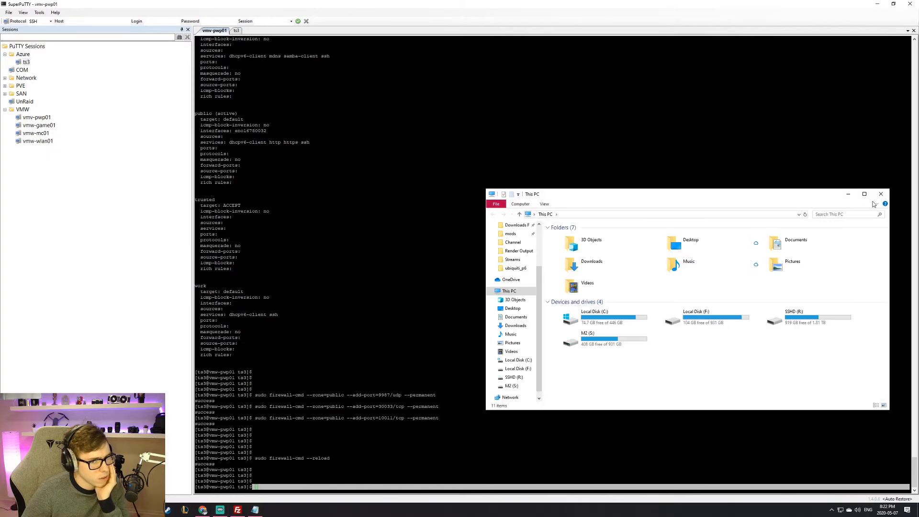
Step: In EdgeOS Port Forwarding, add a rule for original port 9987 using UDP
{"action": "left_click", "coordinate": [883, 193]}
{"action": "left_click", "coordinate": [203, 510]}
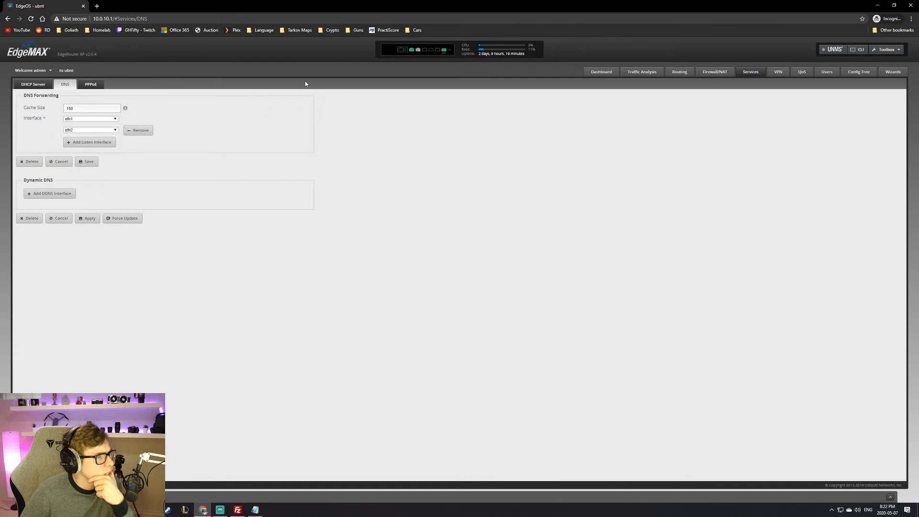
{"action": "left_click", "coordinate": [707, 74]}
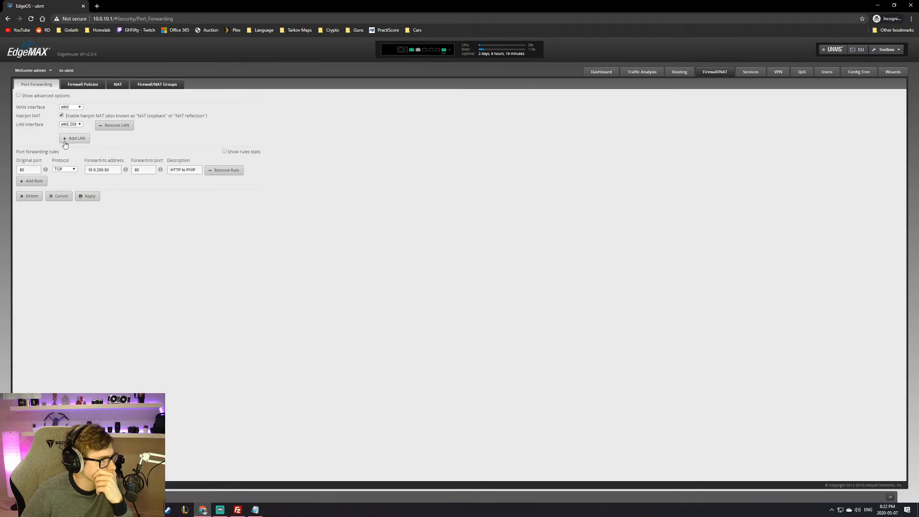
{"action": "left_click", "coordinate": [32, 181]}
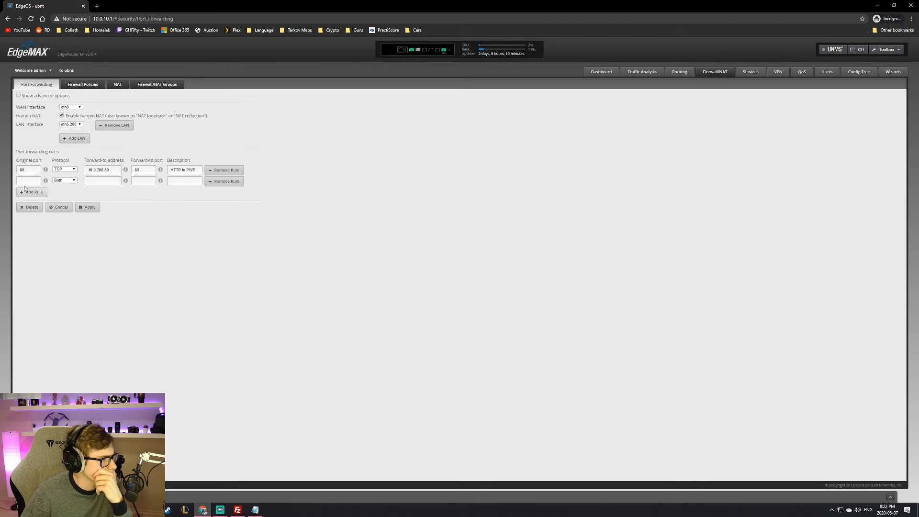
{"action": "type", "text": "9987"}
{"action": "left_click", "coordinate": [65, 181]}
{"action": "left_click", "coordinate": [65, 191]}
{"action": "left_click", "coordinate": [66, 180]}
{"action": "left_click", "coordinate": [65, 196]}
Step: Forward the rule to 10.0.200.50 port 9987, describe it TS3, and apply
{"action": "key", "text": "Tab"}
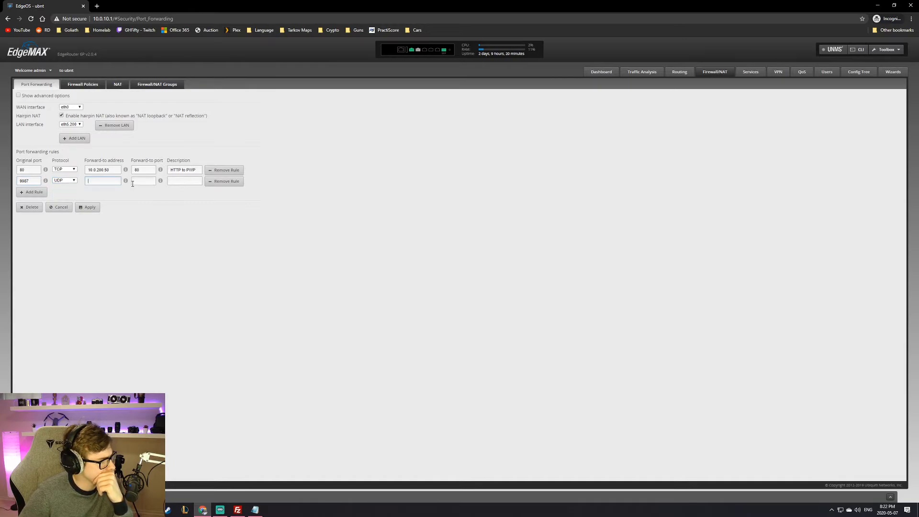
{"action": "type", "text": "10.0.200.50"}
{"action": "left_click", "coordinate": [140, 182]}
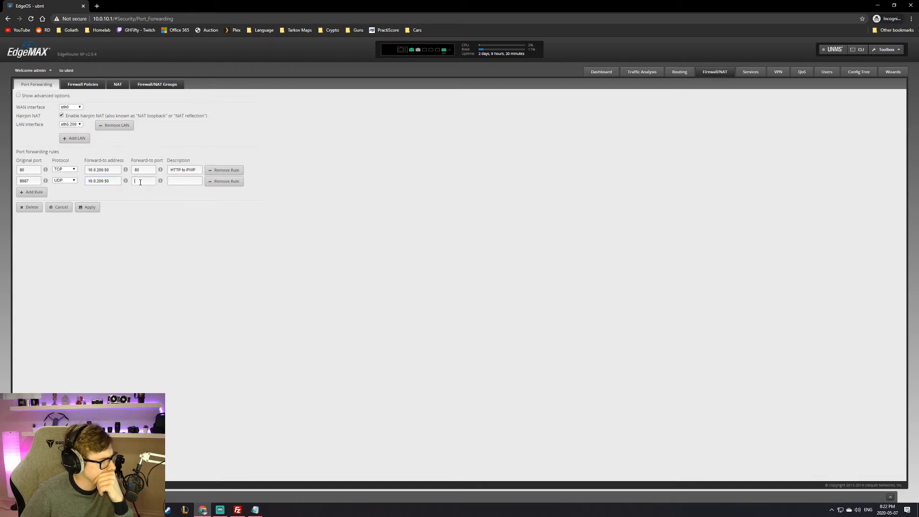
{"action": "type", "text": "9987"}
{"action": "left_click", "coordinate": [174, 182]}
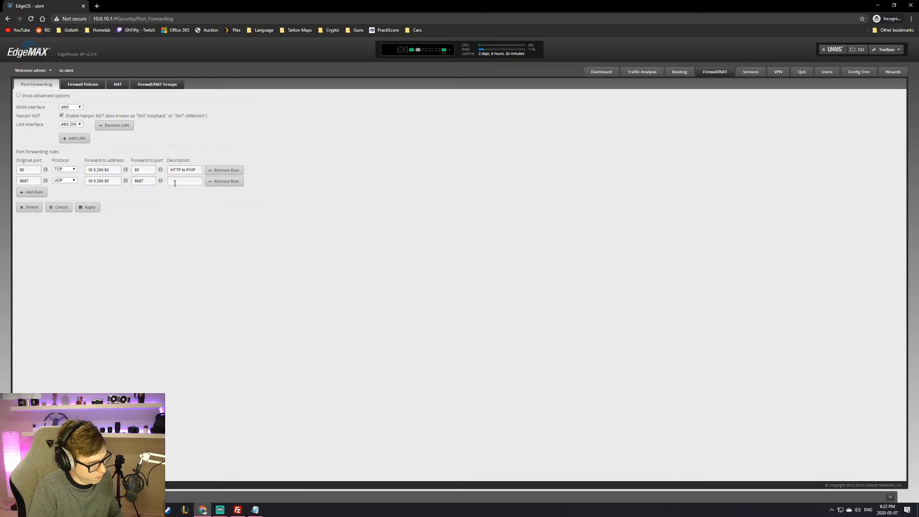
{"action": "type", "text": "TS3"}
{"action": "left_click", "coordinate": [89, 206]}
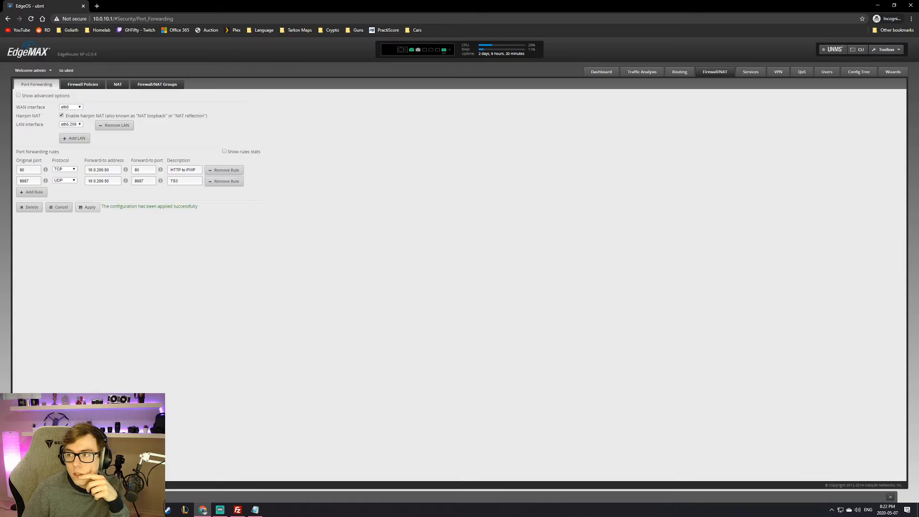
Step: Launch Command Prompt via cmd and move its window aside
{"action": "key", "text": "super"}
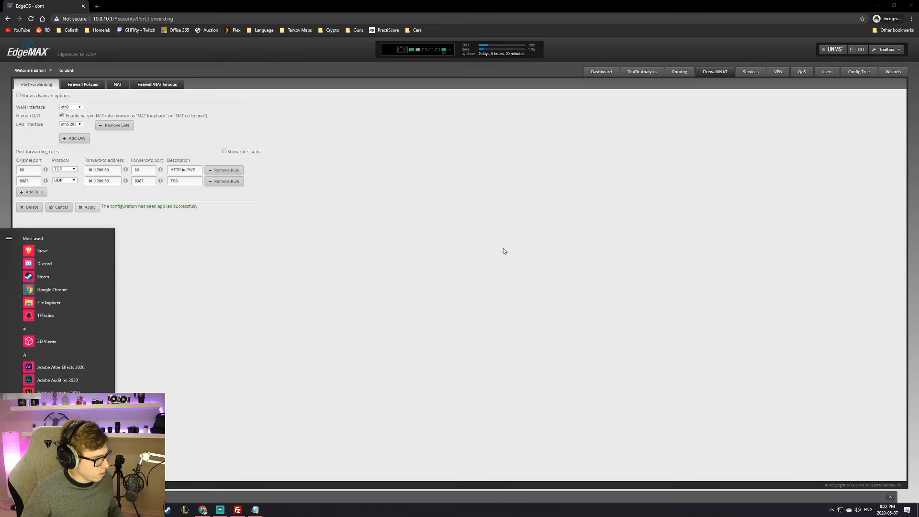
{"action": "type", "text": "cmd"}
{"action": "key", "text": "Return"}
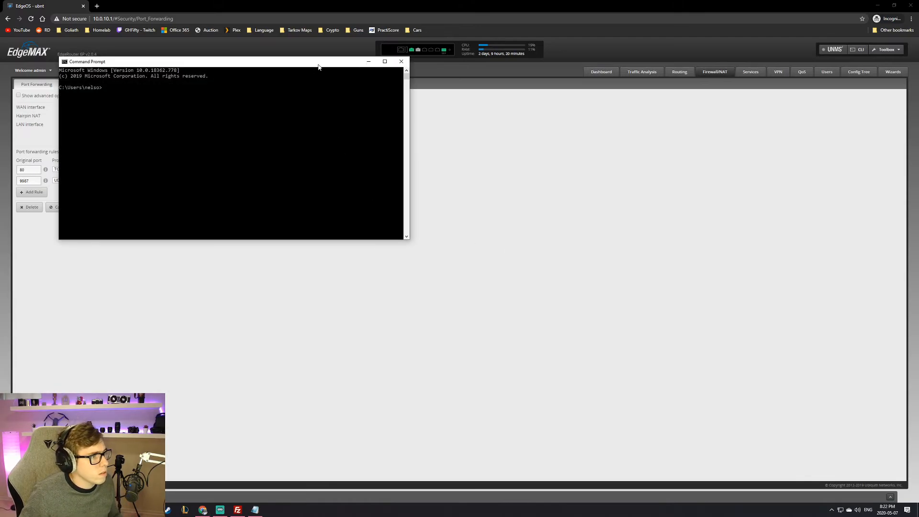
{"action": "left_click_drag", "start_coordinate": [319, 67], "coordinate": [918, 86]}
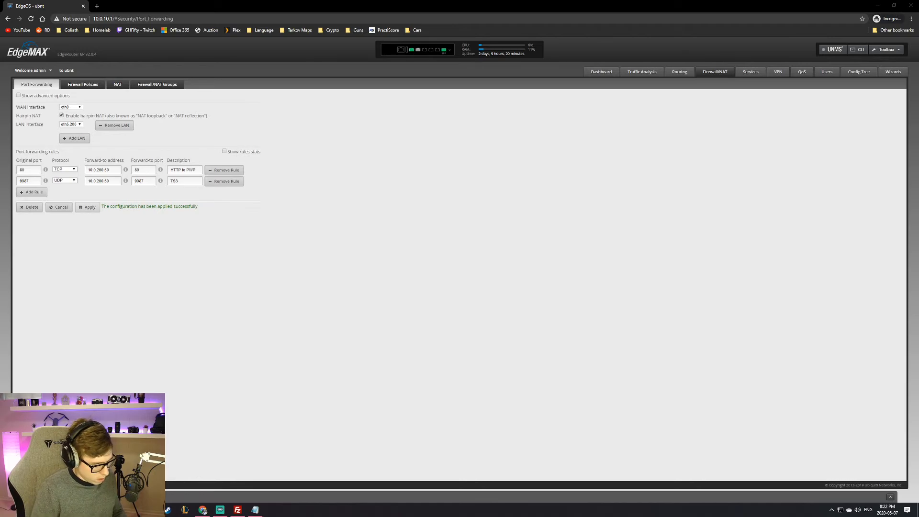
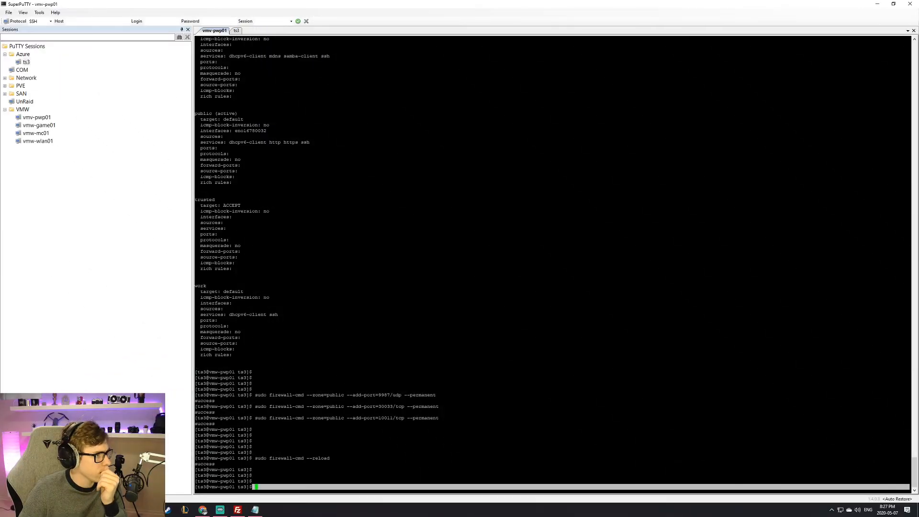
Step: In the ts3 session, abort the half-typed ./ts3server_startscript.sh start command for a fresh prompt
{"action": "left_click", "coordinate": [236, 30]}
{"action": "left_click_drag", "start_coordinate": [215, 56], "coordinate": [254, 56]}
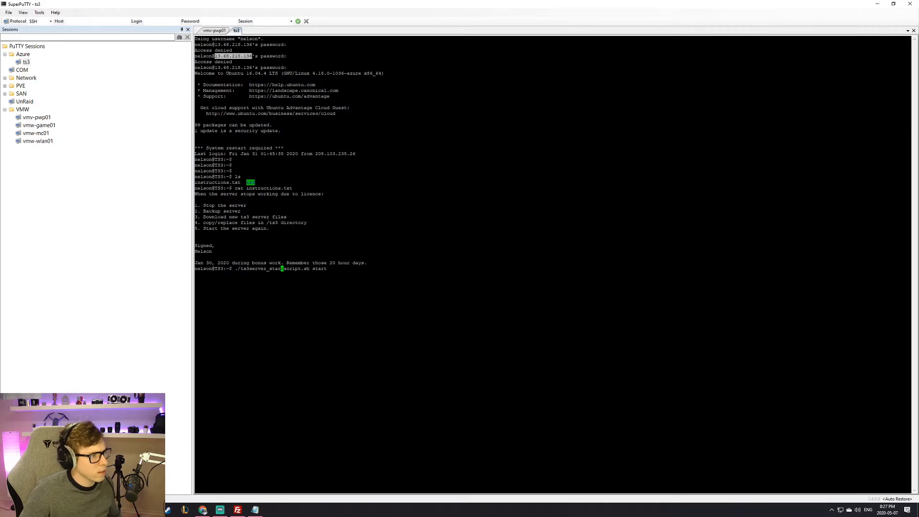
{"action": "key", "text": "ctrl+c"}
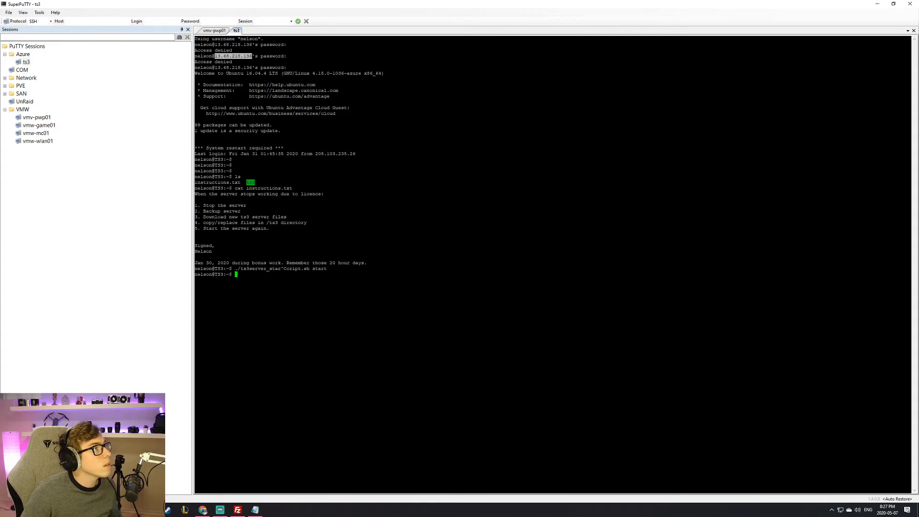
{"action": "key", "text": "alt+Tab"}
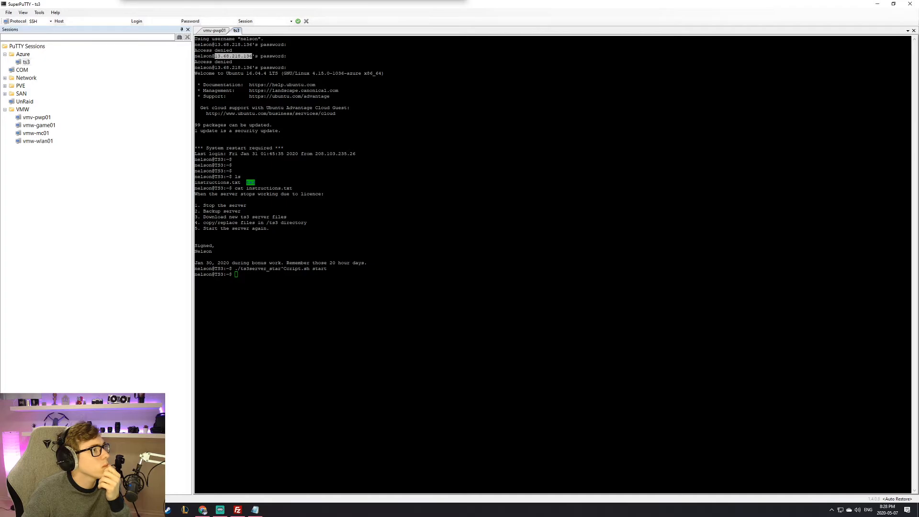
{"action": "left_click", "coordinate": [383, 268]}
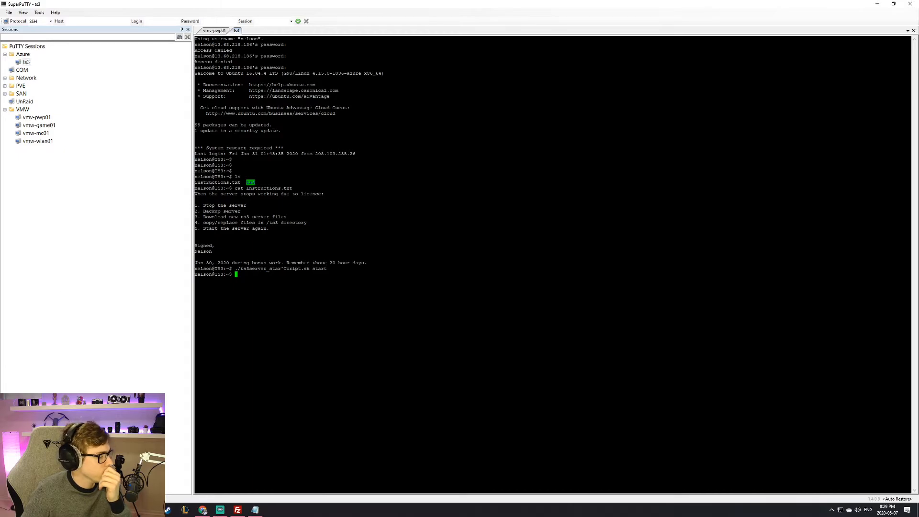
{"action": "key", "text": "alt+Tab"}
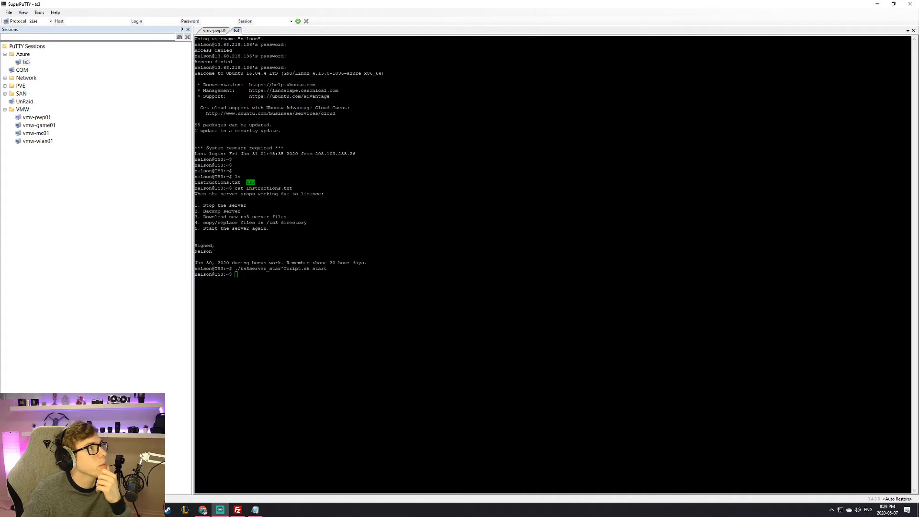
{"action": "key", "text": "alt+Tab"}
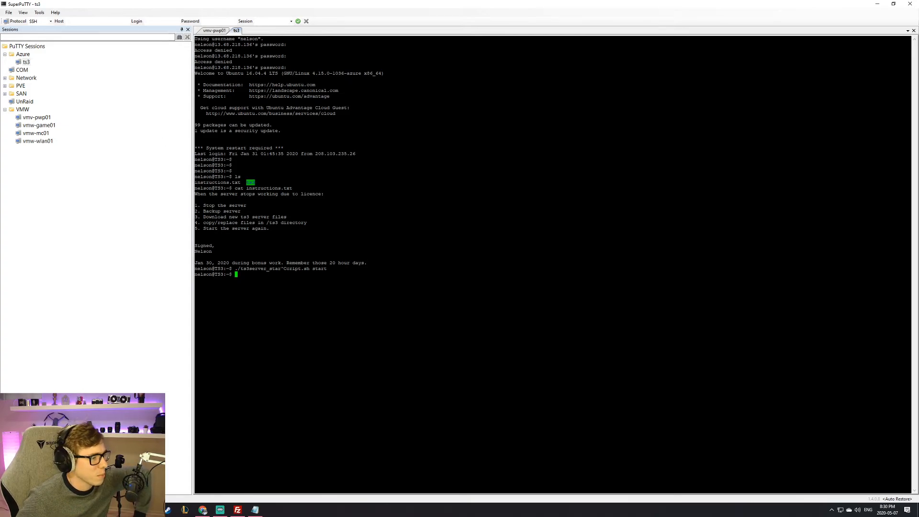
{"action": "key", "text": "Return"}
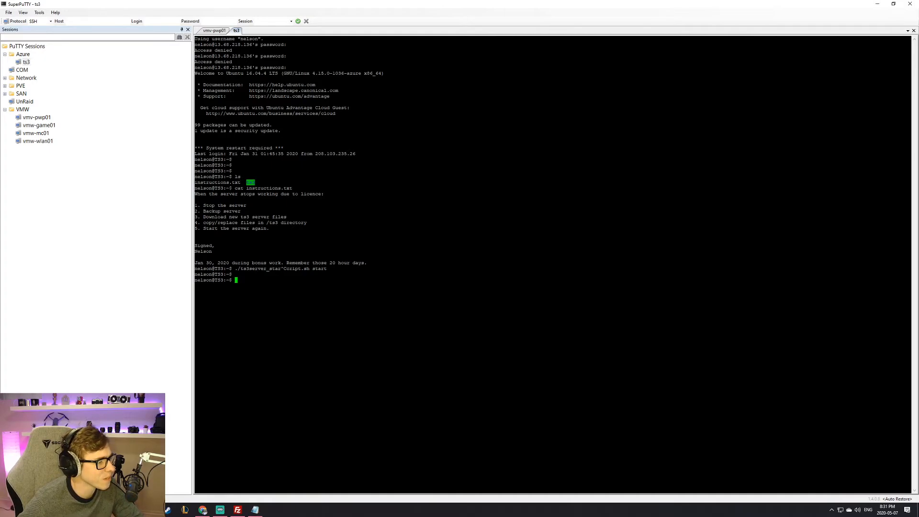
Step: Run uptime at the ts3 server prompt
{"action": "left_click_drag", "start_coordinate": [242, 257], "coordinate": [242, 284]}
{"action": "triple_click", "coordinate": [264, 285]}
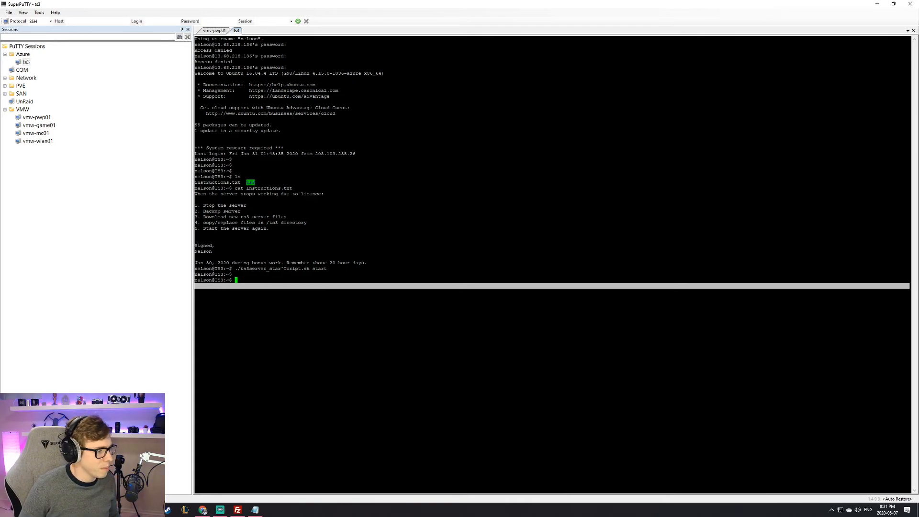
{"action": "type", "text": "uptime"}
{"action": "key", "text": "Return"}
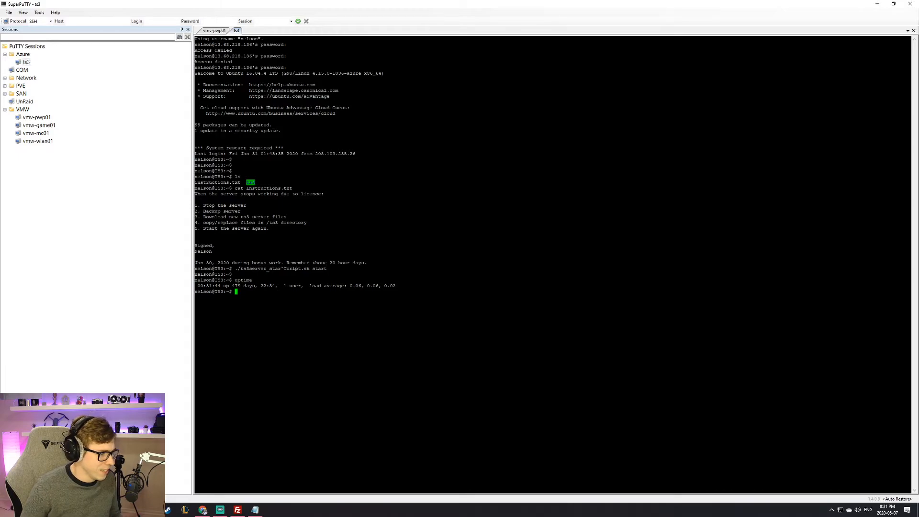
Step: Select the 479 days uptime figure in the output
{"action": "left_click_drag", "start_coordinate": [233, 286], "coordinate": [266, 286]}
{"action": "double_click", "coordinate": [249, 286]}
{"action": "left_click", "coordinate": [242, 287]}
{"action": "triple_click", "coordinate": [237, 287]}
{"action": "triple_click", "coordinate": [237, 286]}
{"action": "double_click", "coordinate": [237, 287]}
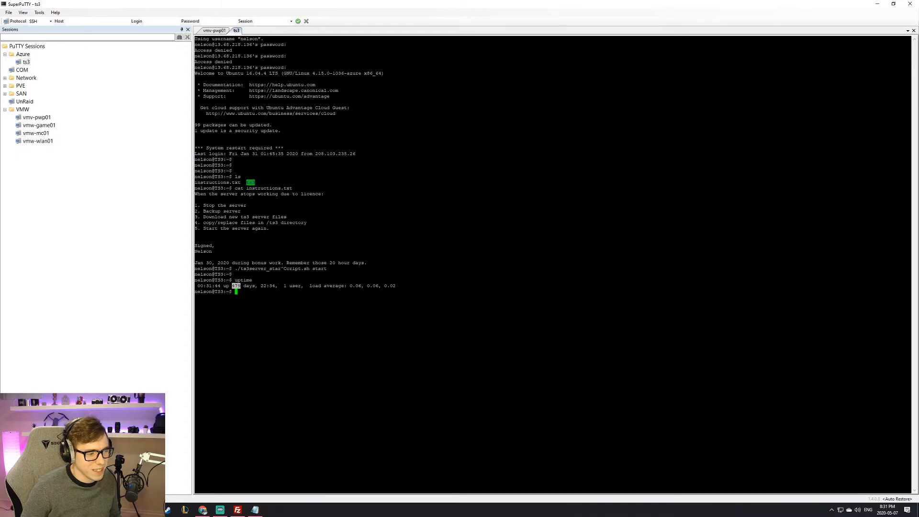
{"action": "key", "text": "ctrl+c"}
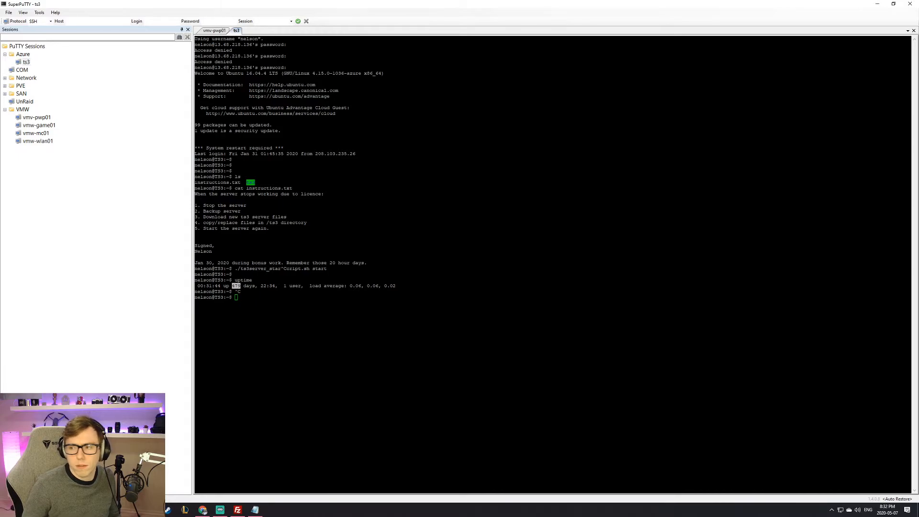
Step: Highlight the uptime command, output and prompt lines to review the result
{"action": "left_click", "coordinate": [249, 285]}
{"action": "triple_click", "coordinate": [249, 286]}
{"action": "triple_click", "coordinate": [249, 286]}
{"action": "left_click", "coordinate": [249, 286]}
{"action": "triple_click", "coordinate": [248, 298]}
{"action": "triple_click", "coordinate": [249, 291]}
{"action": "left_click", "coordinate": [249, 291]}
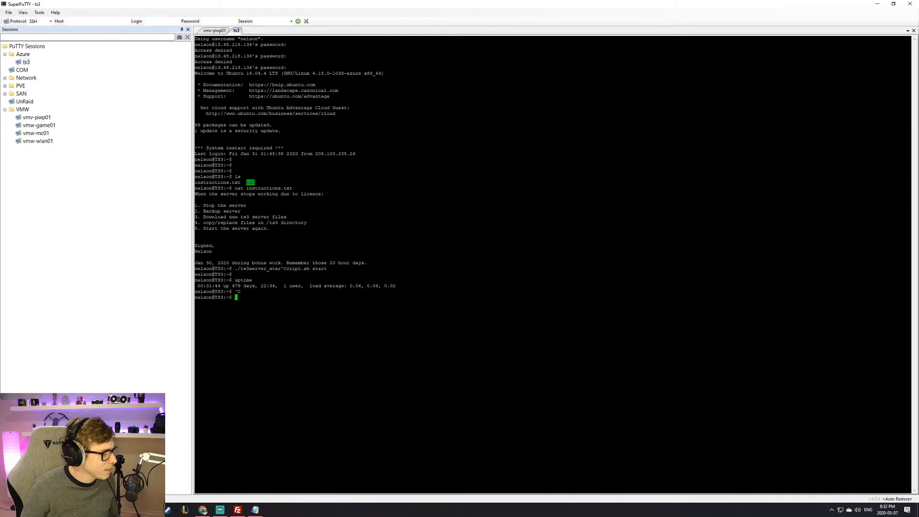
{"action": "triple_click", "coordinate": [249, 280]}
{"action": "triple_click", "coordinate": [330, 286]}
{"action": "triple_click", "coordinate": [330, 291]}
{"action": "left_click", "coordinate": [330, 291]}
{"action": "triple_click", "coordinate": [330, 291]}
{"action": "left_click", "coordinate": [329, 292]}
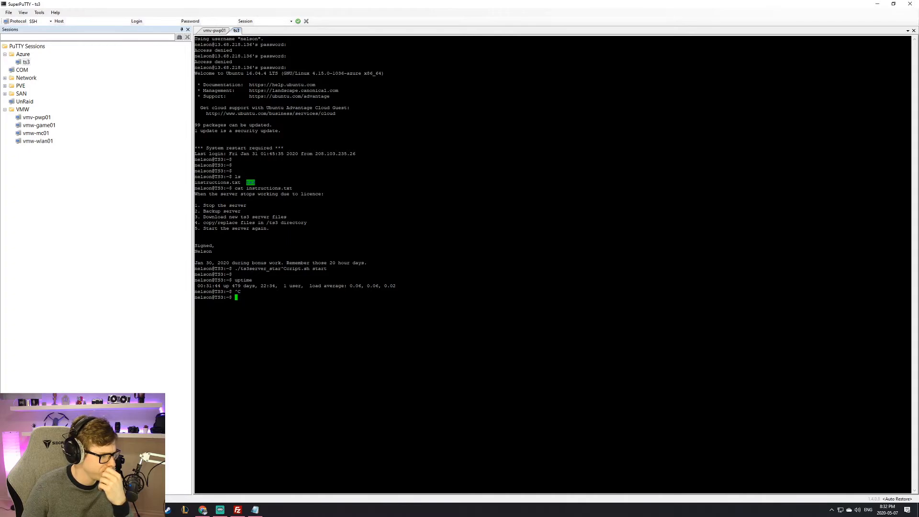
Step: Close the ts3 session, leaving the vmv-pwp01 shell with its firewall output
{"action": "left_click", "coordinate": [225, 30]}
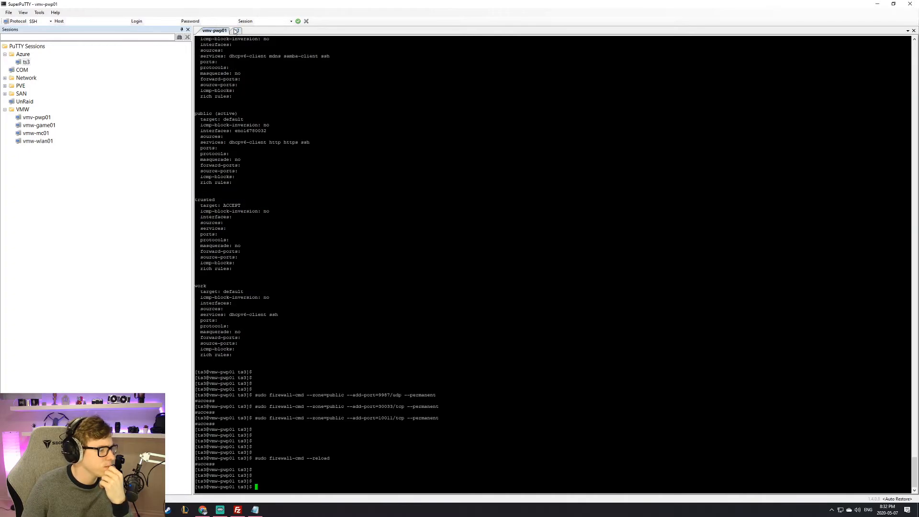
{"action": "left_click", "coordinate": [236, 31]}
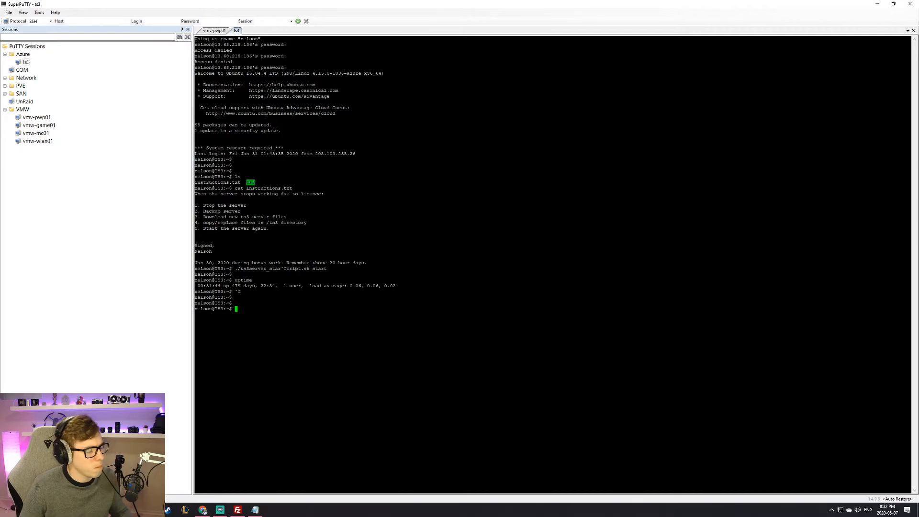
{"action": "left_click", "coordinate": [214, 31]}
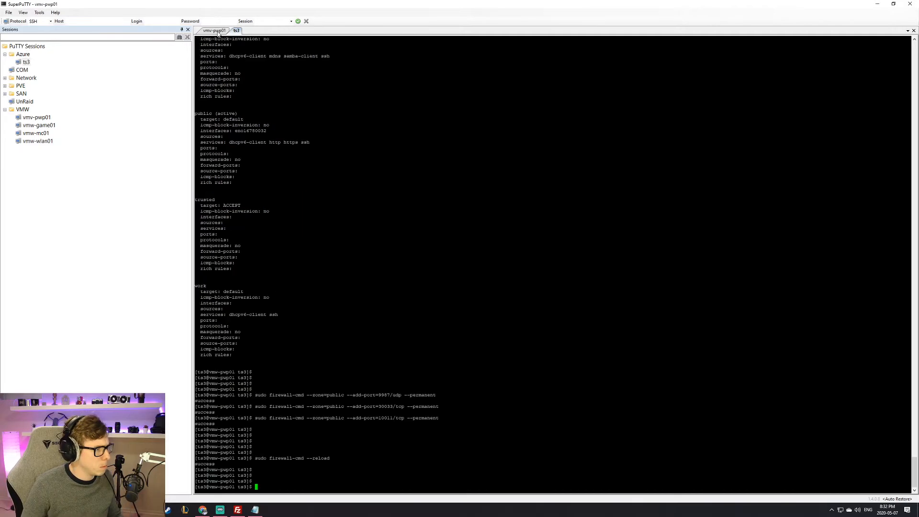
{"action": "left_click", "coordinate": [236, 30]}
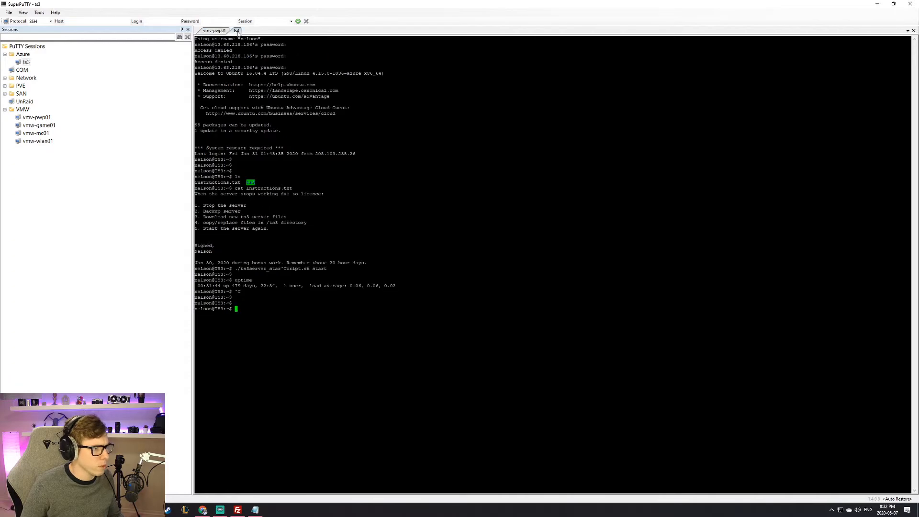
{"action": "left_click", "coordinate": [214, 30]}
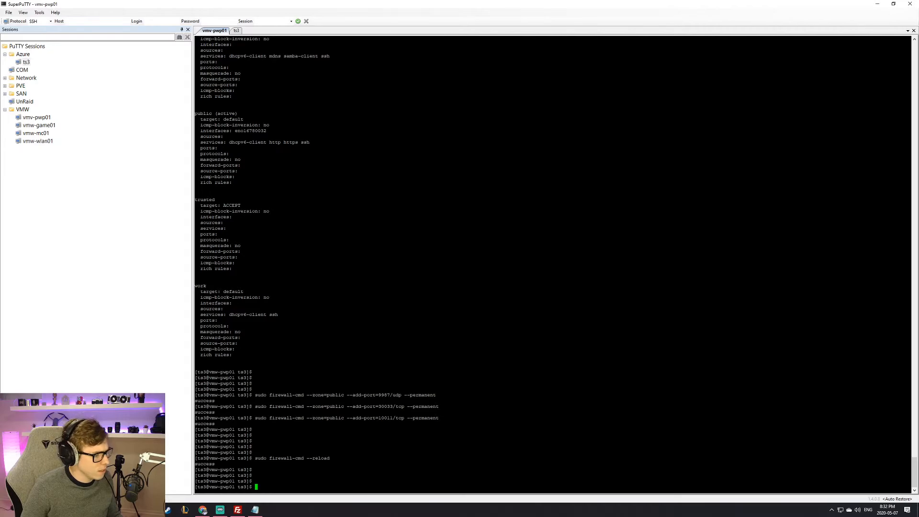
{"action": "middle_click", "coordinate": [238, 31]}
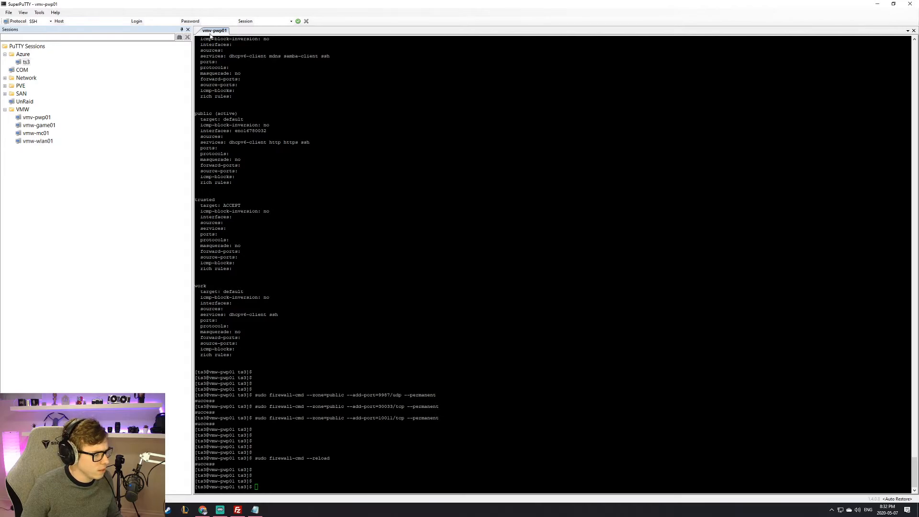
{"action": "key", "text": "Return"}
{"action": "key", "text": "Return"}
{"action": "key", "text": "Return"}
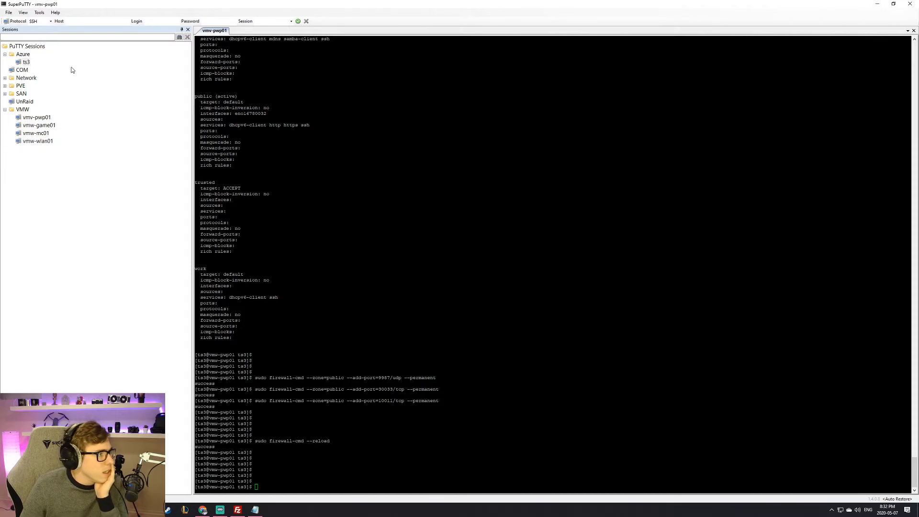
Step: Open a new vmv-pwp01 SSH session, then close it again
{"action": "double_click", "coordinate": [38, 118]}
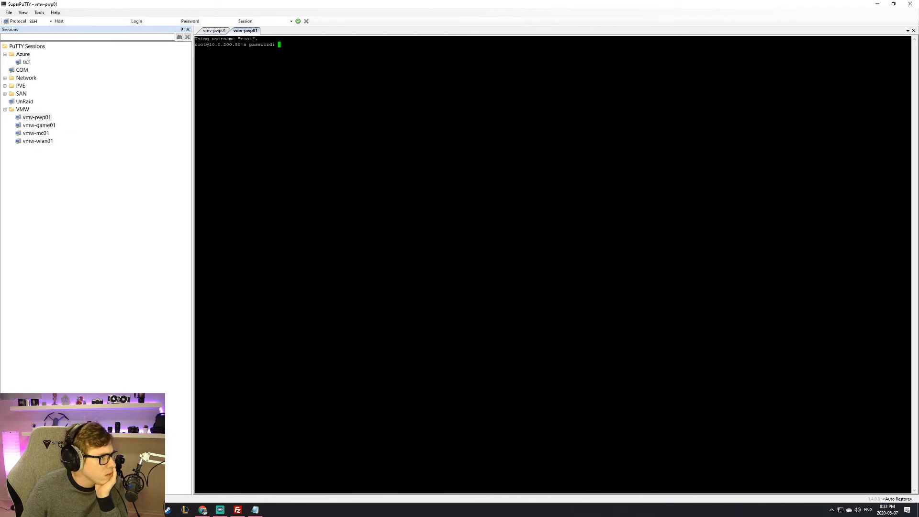
{"action": "middle_click", "coordinate": [244, 31]}
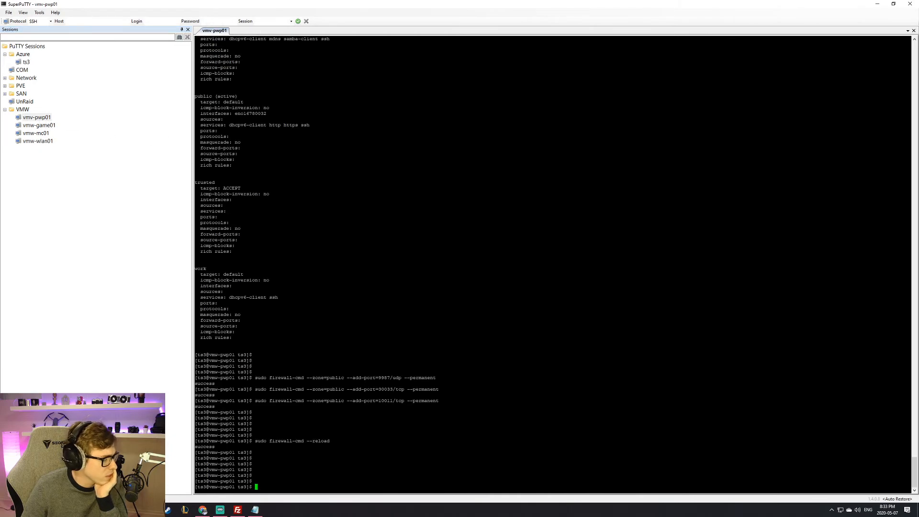
{"action": "left_click", "coordinate": [150, 509]}
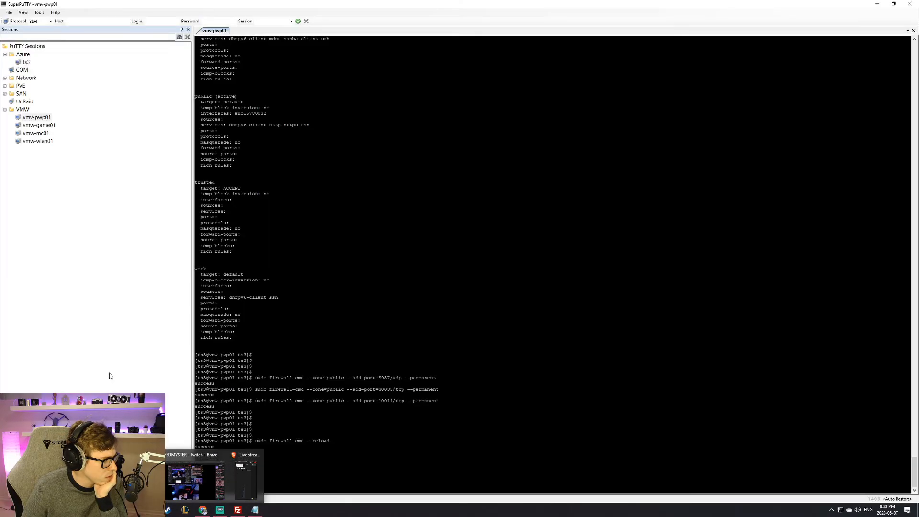
Step: Minimise the ifconfig article browser and bring up Chrome with EdgeOS Port Forwarding
{"action": "left_click", "coordinate": [109, 373]}
{"action": "left_click", "coordinate": [167, 509]}
{"action": "left_click", "coordinate": [186, 450]}
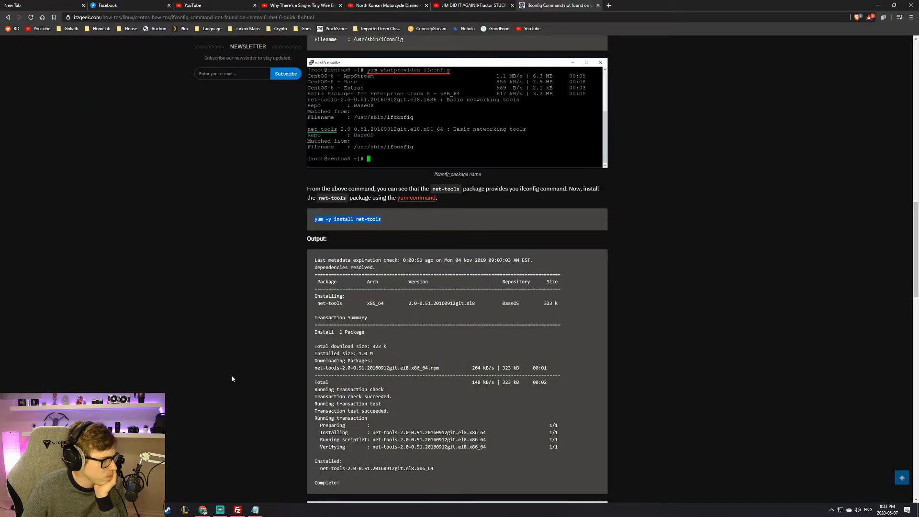
{"action": "left_click", "coordinate": [877, 5]}
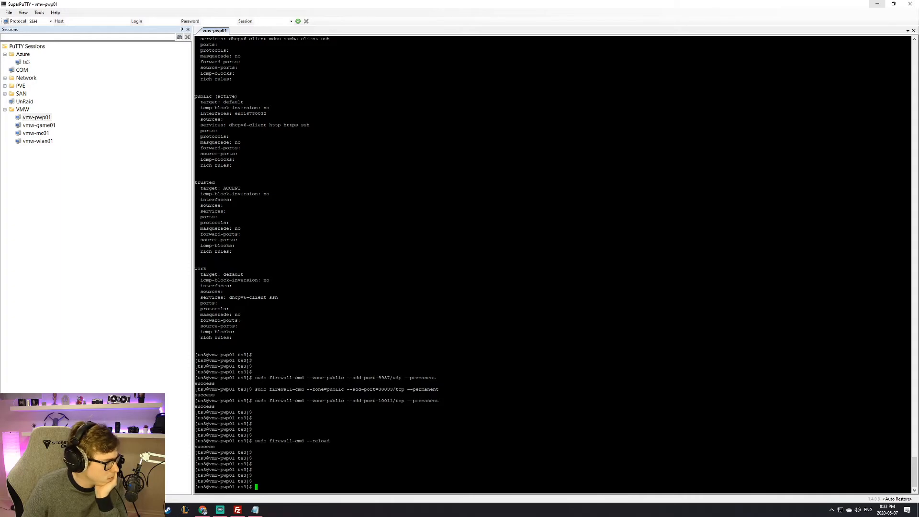
{"action": "left_click", "coordinate": [202, 509]}
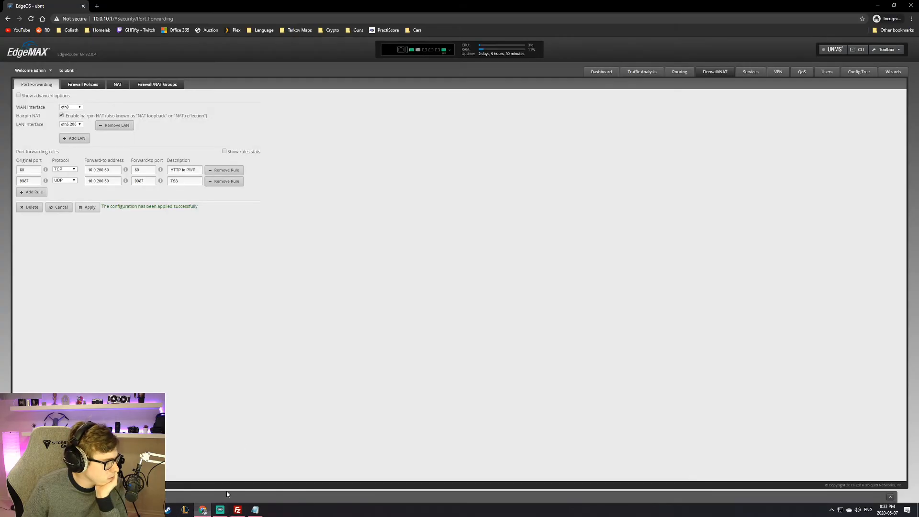
Step: Load 10.0.20.11 in a new incognito tab
{"action": "left_click", "coordinate": [97, 6]}
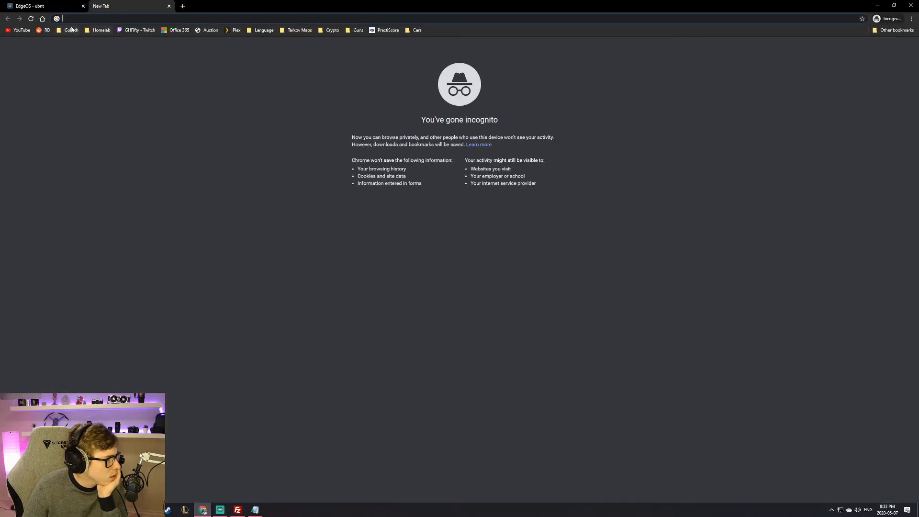
{"action": "left_click", "coordinate": [100, 30]}
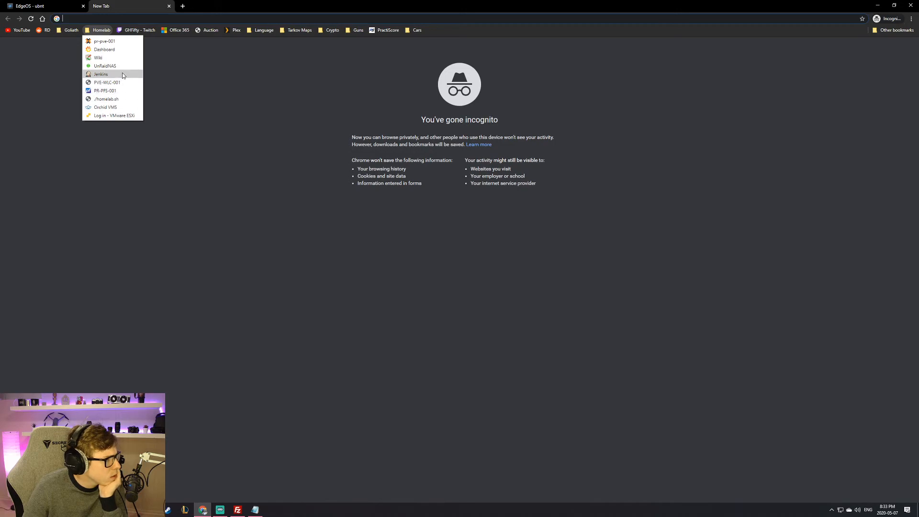
{"action": "left_click", "coordinate": [116, 18]}
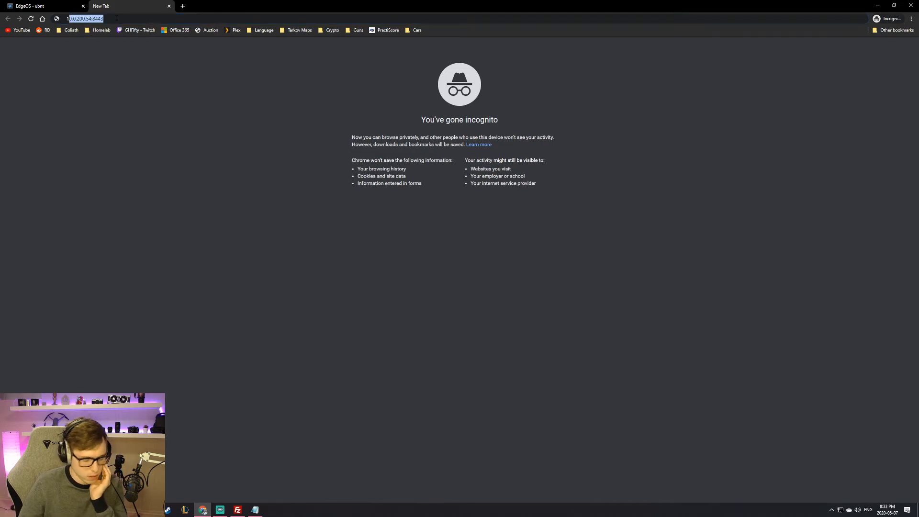
{"action": "type", "text": "10.0.20"}
{"action": "key", "text": "BackSpace"}
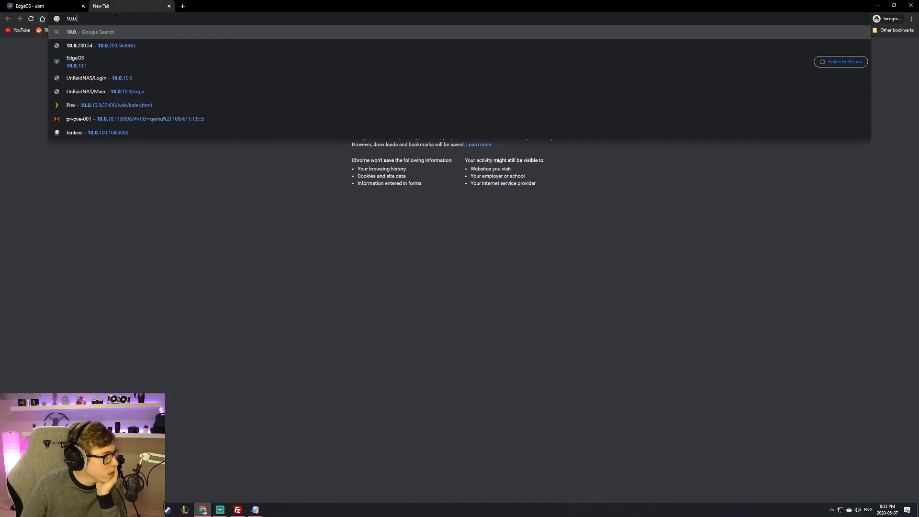
{"action": "type", "text": "20.11"}
{"action": "key", "text": "Return"}
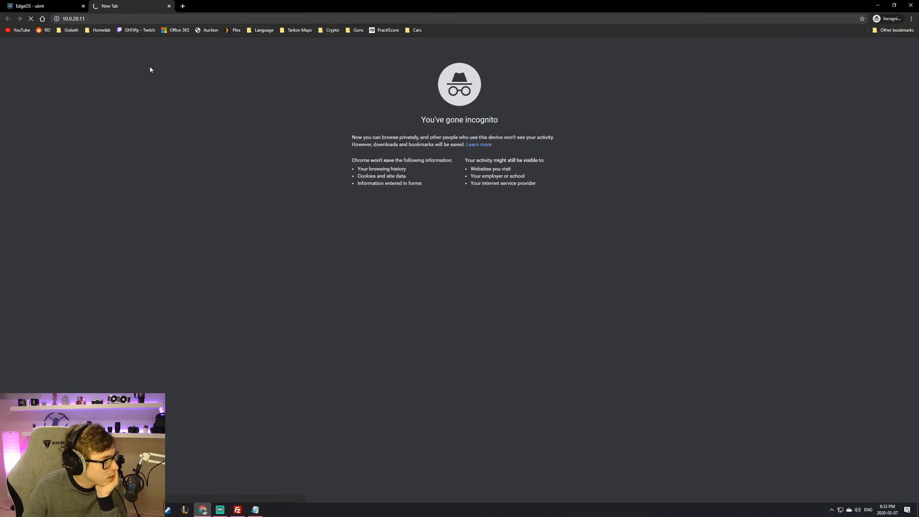
{"action": "left_click", "coordinate": [64, 20]}
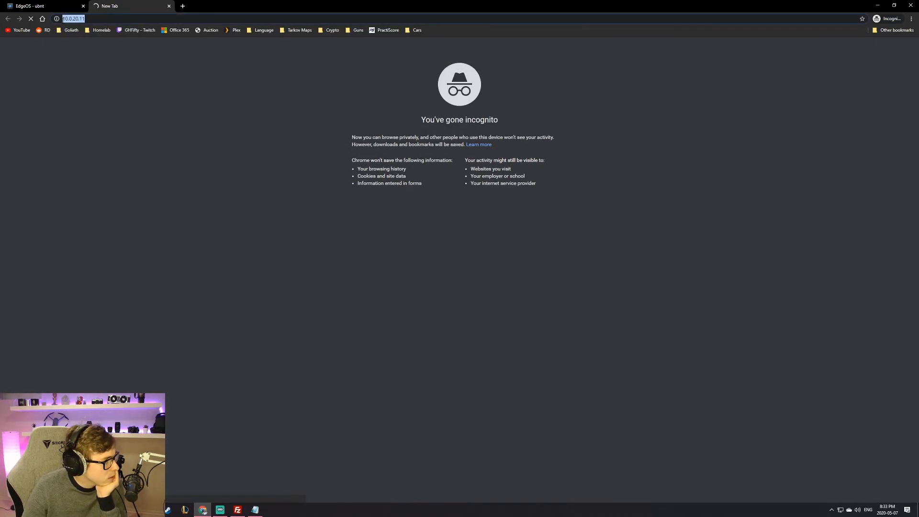
{"action": "left_click", "coordinate": [43, 5]}
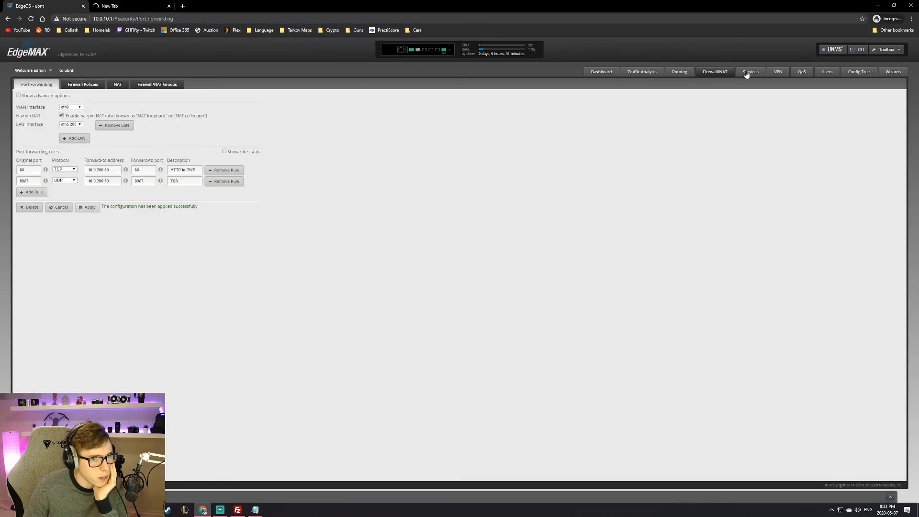
Step: Review the routing table and traffic analysis, ending on the router dashboard
{"action": "left_click", "coordinate": [679, 72]}
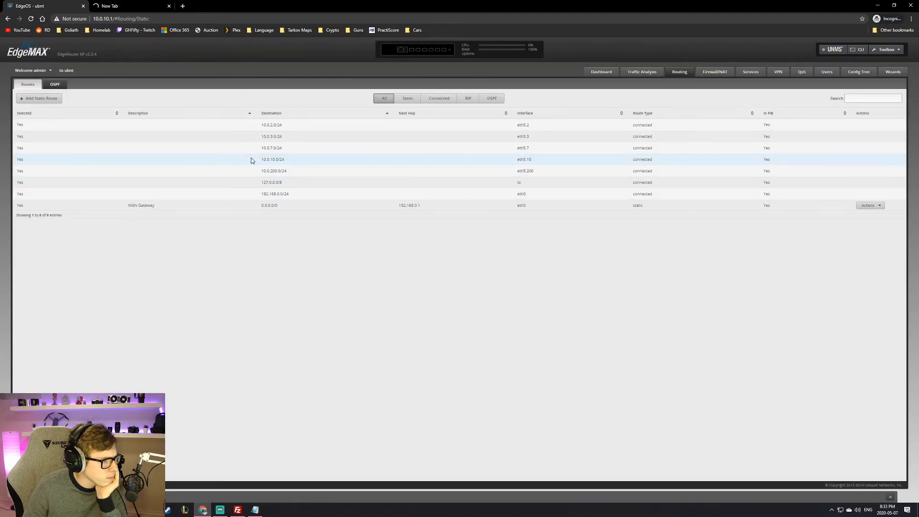
{"action": "left_click_drag", "start_coordinate": [288, 171], "coordinate": [264, 124]}
{"action": "left_click", "coordinate": [730, 127]}
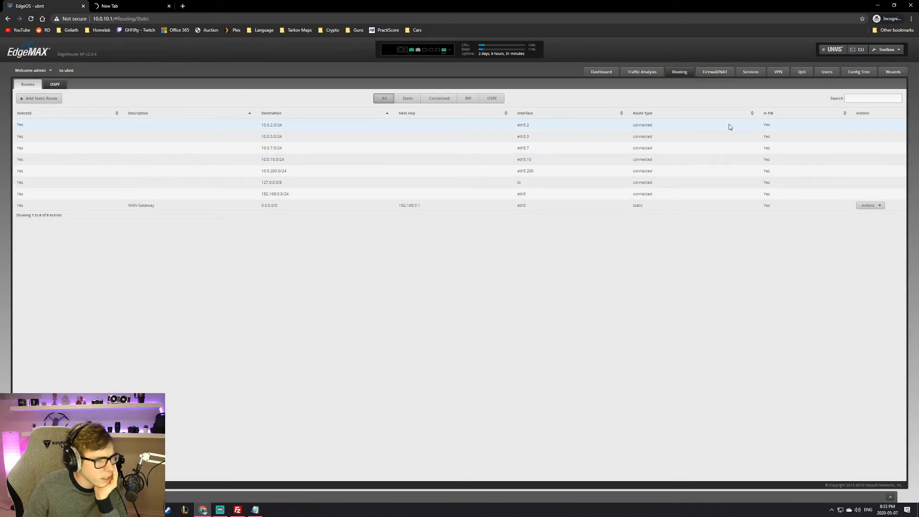
{"action": "left_click", "coordinate": [595, 73]}
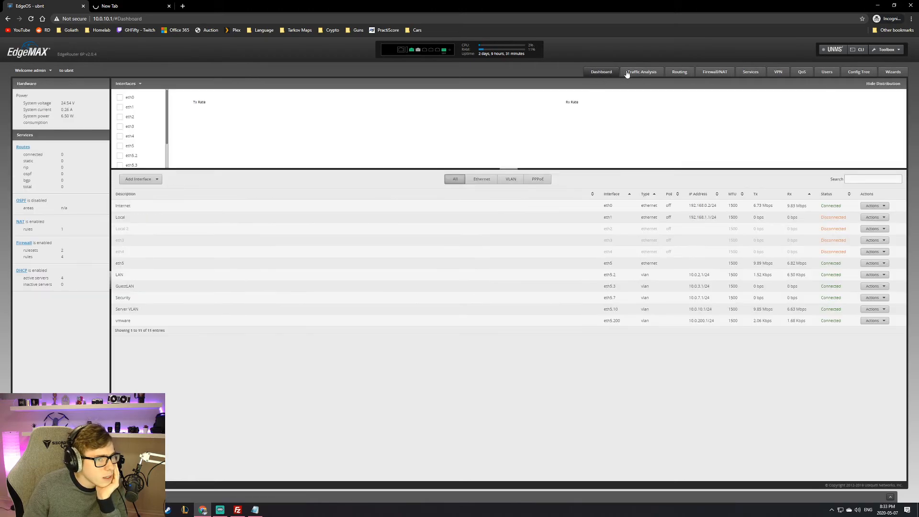
{"action": "left_click", "coordinate": [644, 73]}
{"action": "left_click", "coordinate": [595, 71]}
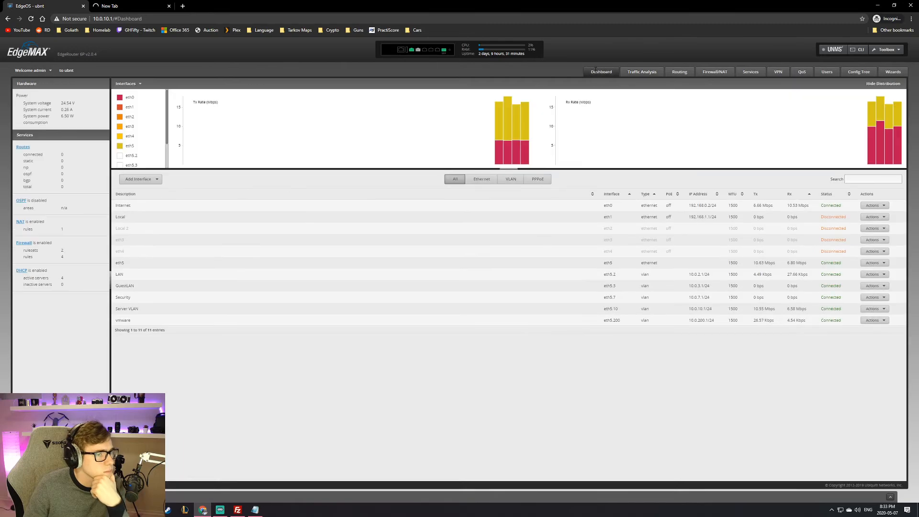
Step: Start adding a new VLAN interface from the dashboard
{"action": "left_click", "coordinate": [140, 179]}
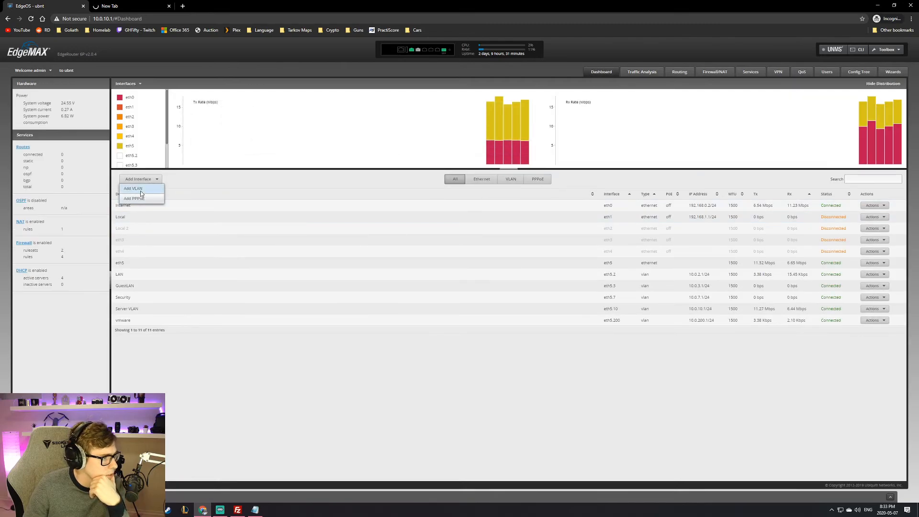
{"action": "left_click", "coordinate": [142, 188]}
{"action": "left_click", "coordinate": [445, 247]}
Step: Save VLAN 20 on eth5, described ILO, with manual address 10.0.20.1/24
{"action": "type", "text": "20"}
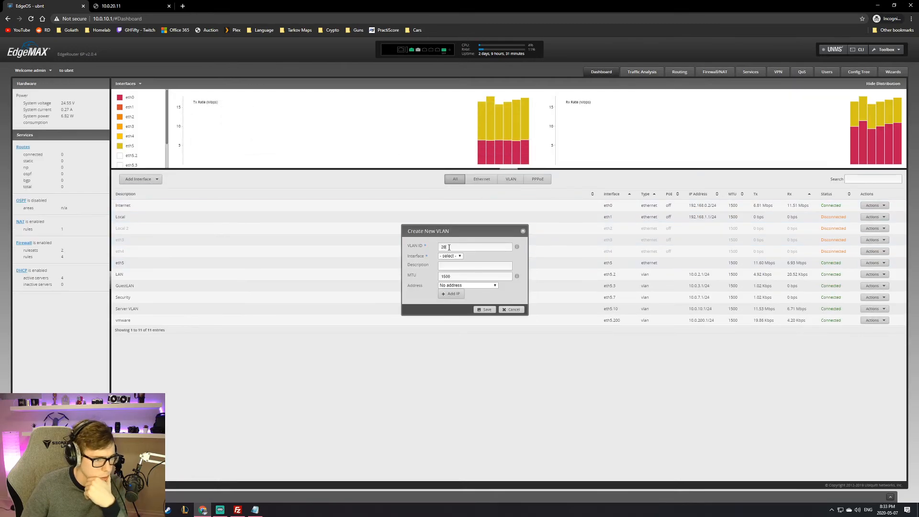
{"action": "left_click", "coordinate": [450, 256]}
{"action": "left_click", "coordinate": [448, 294]}
{"action": "left_click", "coordinate": [485, 264]}
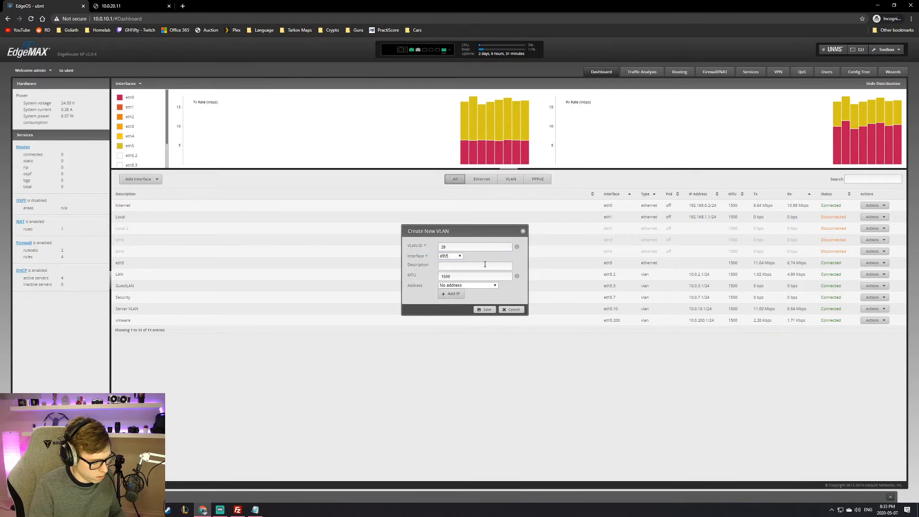
{"action": "type", "text": "ILO"}
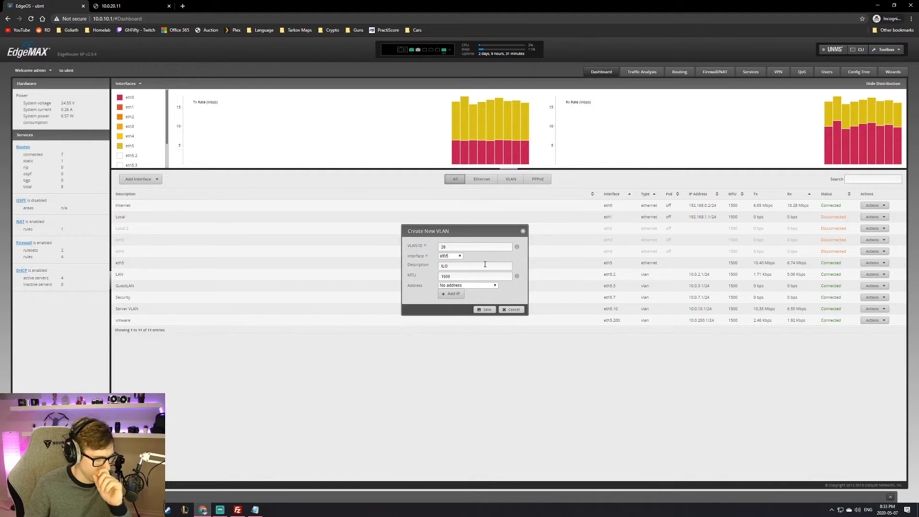
{"action": "left_click", "coordinate": [471, 285]}
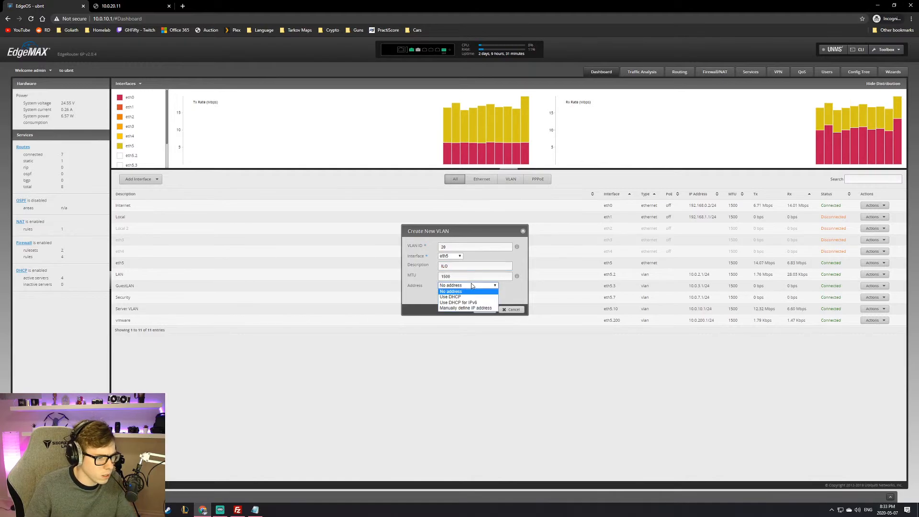
{"action": "left_click", "coordinate": [473, 309]}
{"action": "left_click", "coordinate": [455, 299]}
{"action": "type", "text": "10.0.20.1/24"}
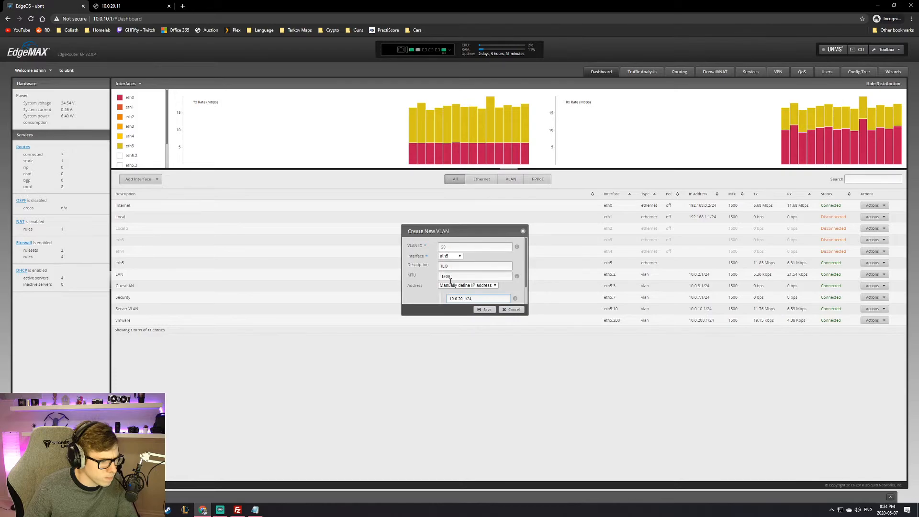
{"action": "left_click", "coordinate": [483, 309]}
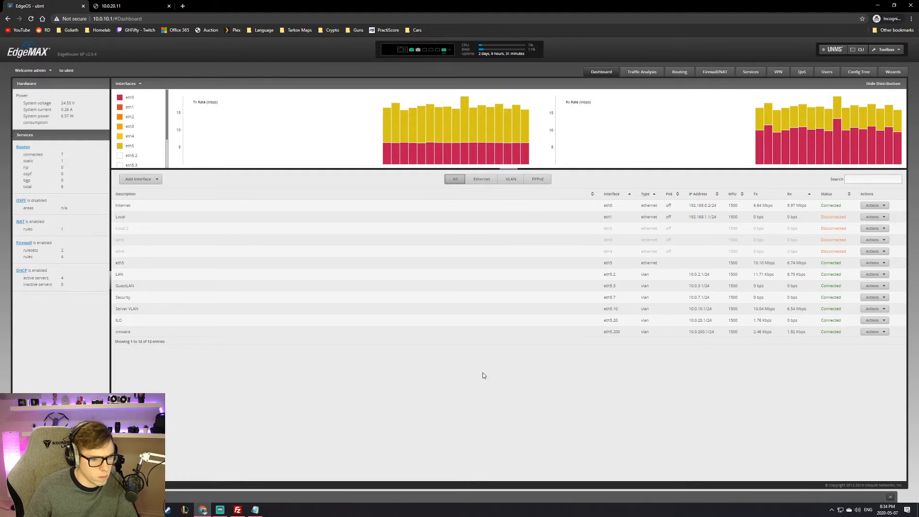
Step: Retry 10.0.20.11 and confirm the 10.0.20.0/24 route via eth5.20 in Routing
{"action": "left_click", "coordinate": [125, 5]}
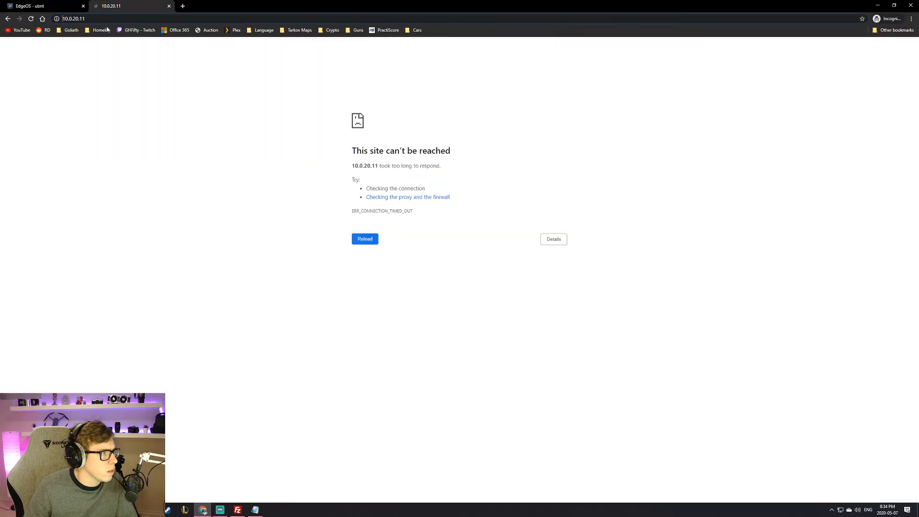
{"action": "key", "text": "Return"}
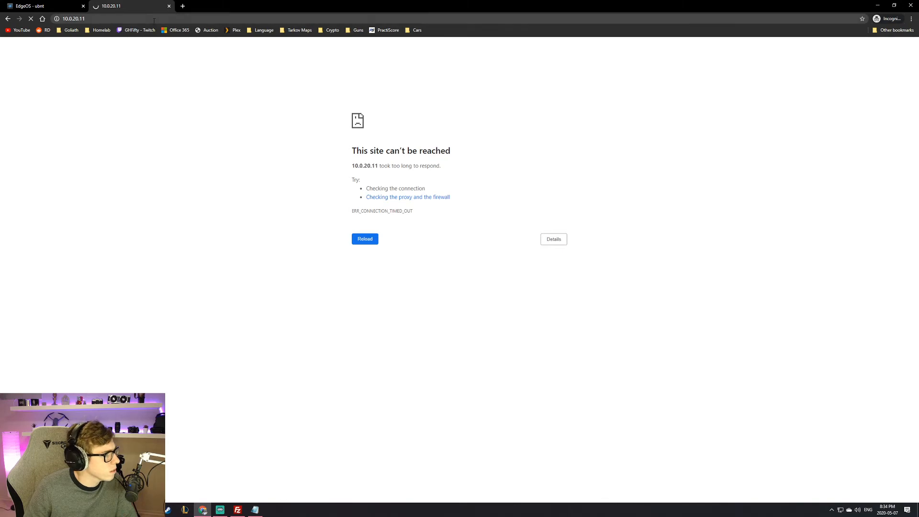
{"action": "left_click", "coordinate": [43, 7]}
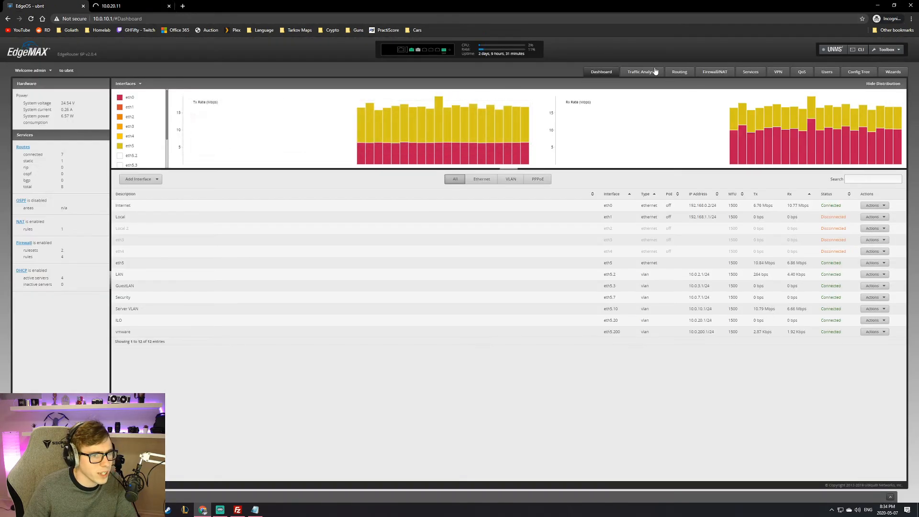
{"action": "left_click", "coordinate": [680, 72]}
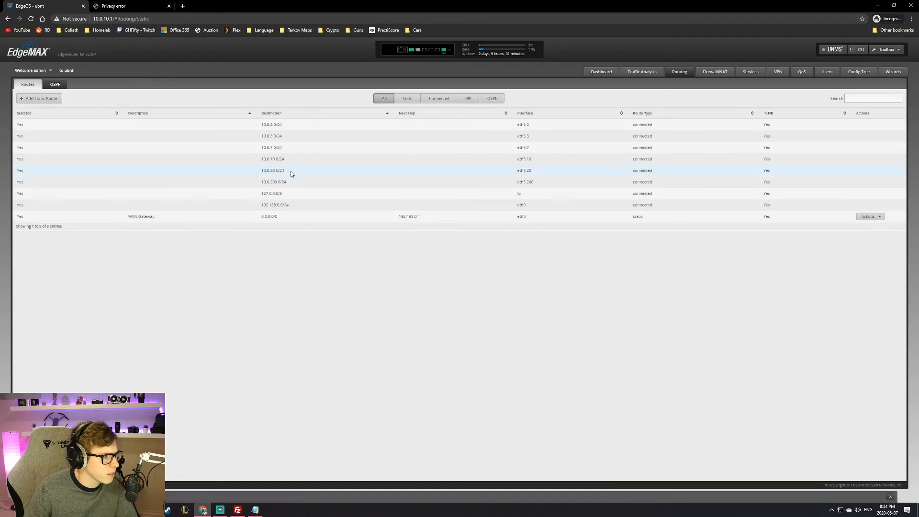
{"action": "left_click_drag", "start_coordinate": [286, 171], "coordinate": [240, 172]}
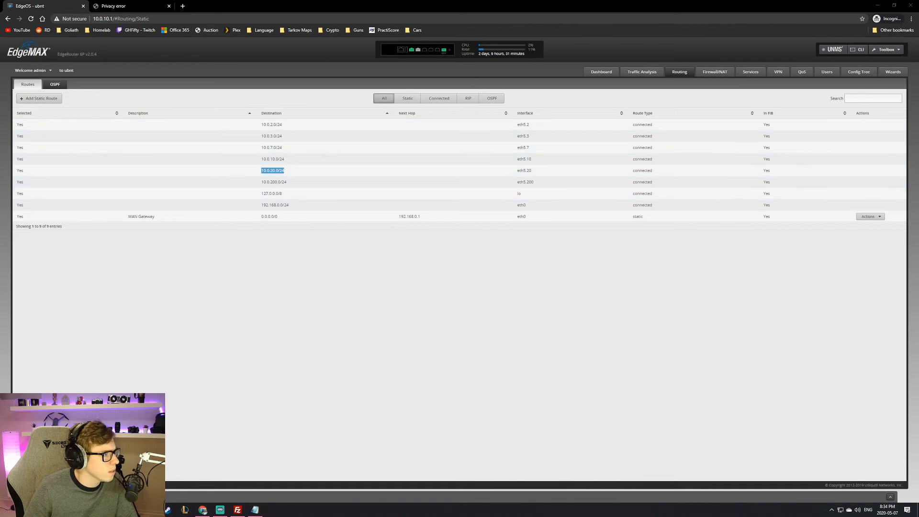
Step: Proceed past the privacy warning to the iDRAC at 10.0.20.11
{"action": "left_click", "coordinate": [126, 10]}
{"action": "left_click", "coordinate": [378, 216]}
{"action": "left_click", "coordinate": [380, 269]}
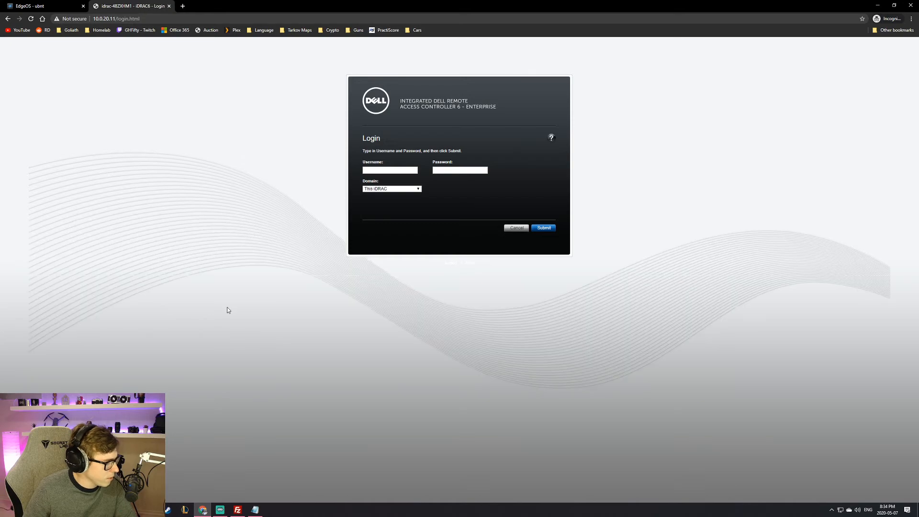
Step: Log in to iDRAC6 as root with the account password and open the Power page
{"action": "left_click", "coordinate": [402, 170]}
{"action": "type", "text": "root"}
{"action": "key", "text": "Tab"}
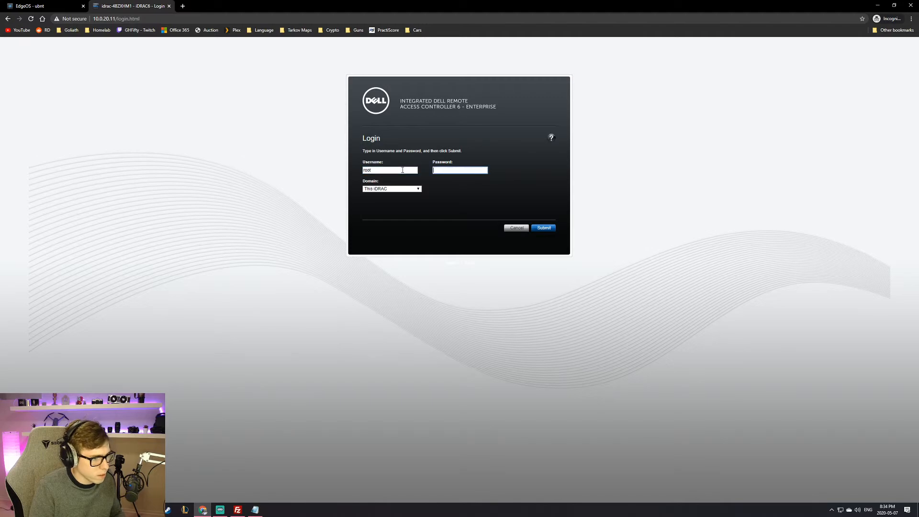
{"action": "key", "text": "Return"}
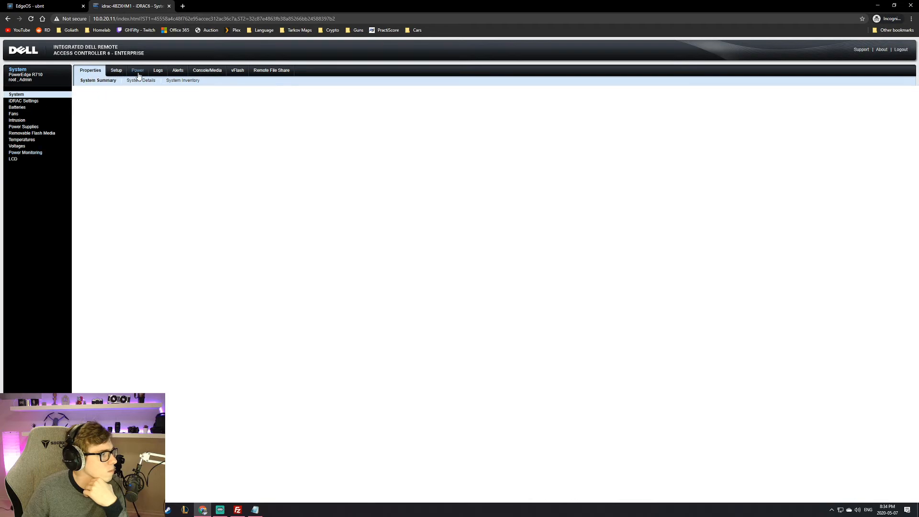
{"action": "left_click", "coordinate": [139, 74]}
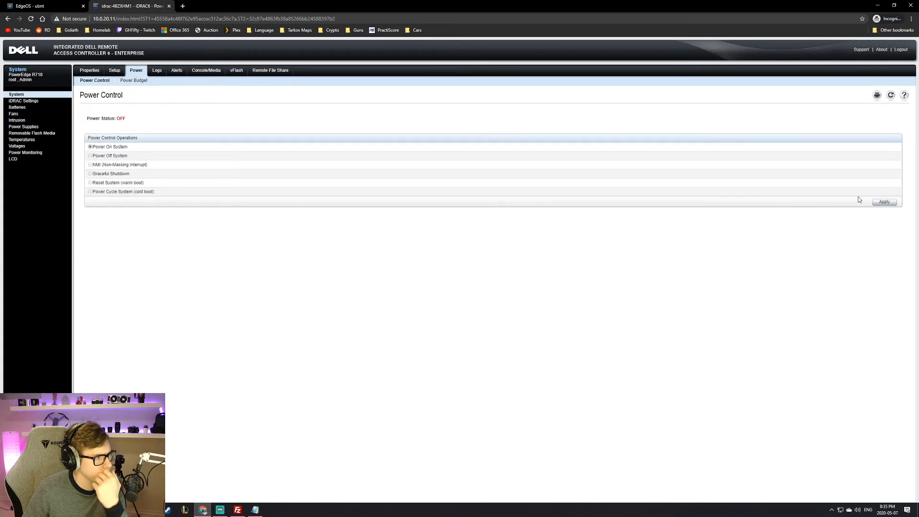
Step: Apply and confirm Power On System for the R710, refresh, then view System Summary
{"action": "left_click", "coordinate": [885, 202]}
{"action": "left_click", "coordinate": [494, 65]}
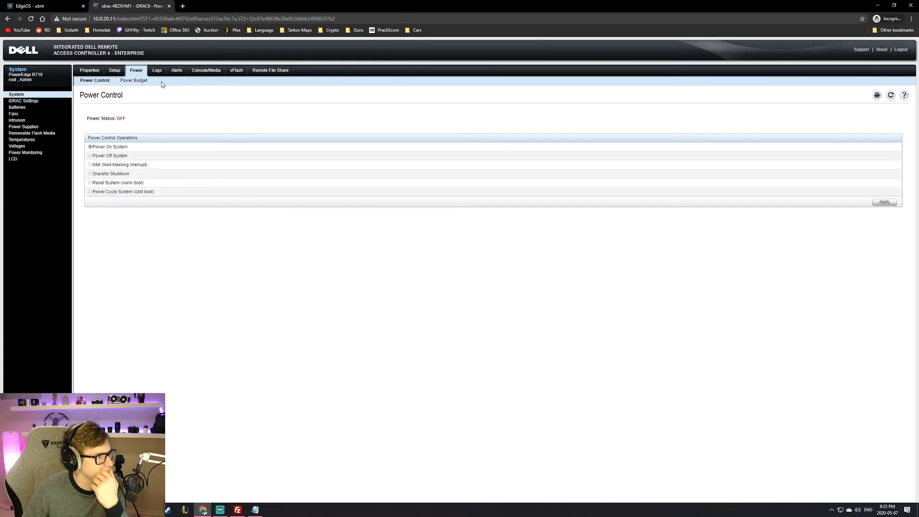
{"action": "left_click", "coordinate": [94, 81]}
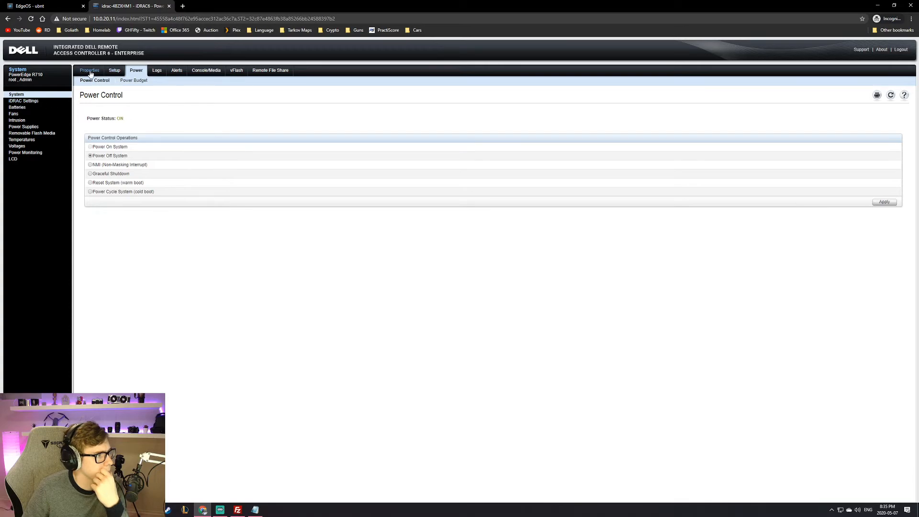
{"action": "left_click", "coordinate": [17, 94]}
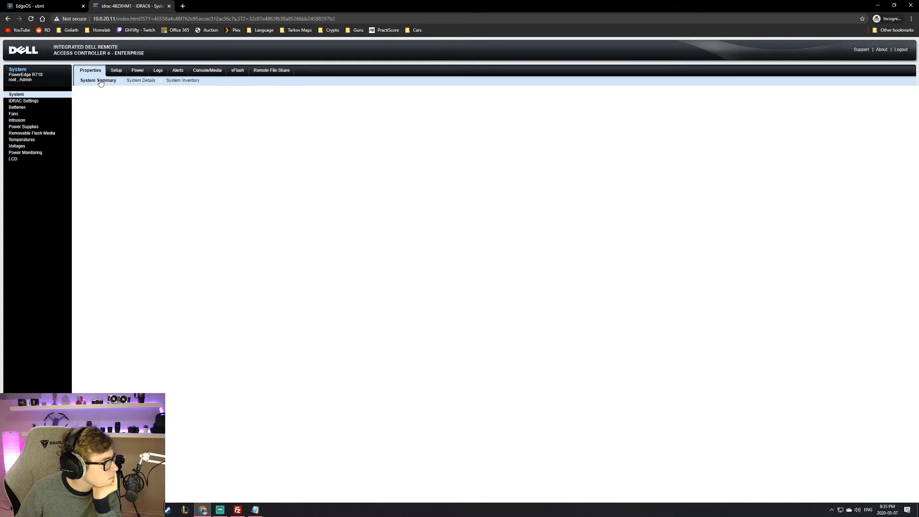
{"action": "left_click", "coordinate": [140, 80]}
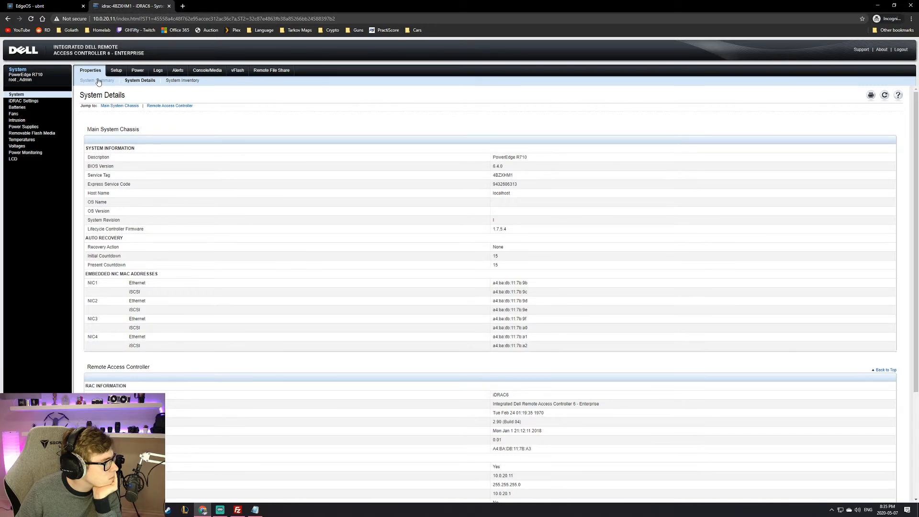
{"action": "left_click", "coordinate": [98, 81]}
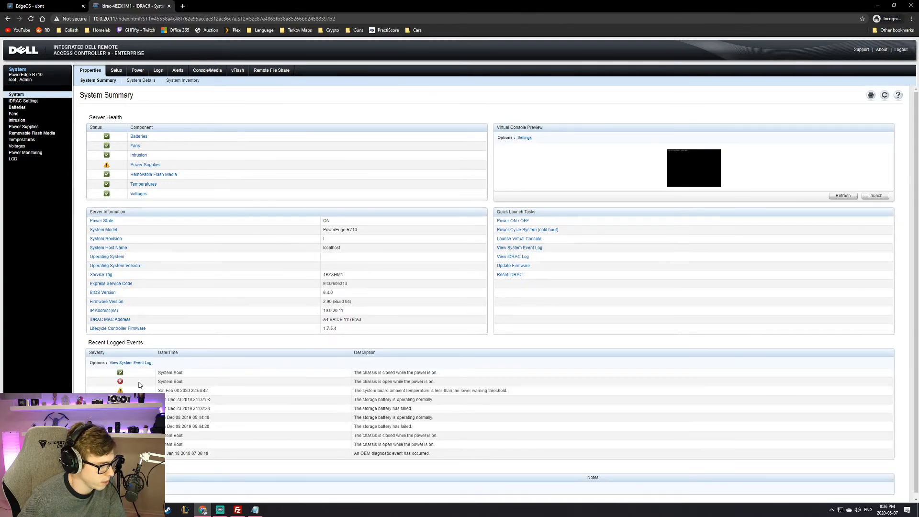
{"action": "triple_click", "coordinate": [423, 383]}
{"action": "triple_click", "coordinate": [368, 384]}
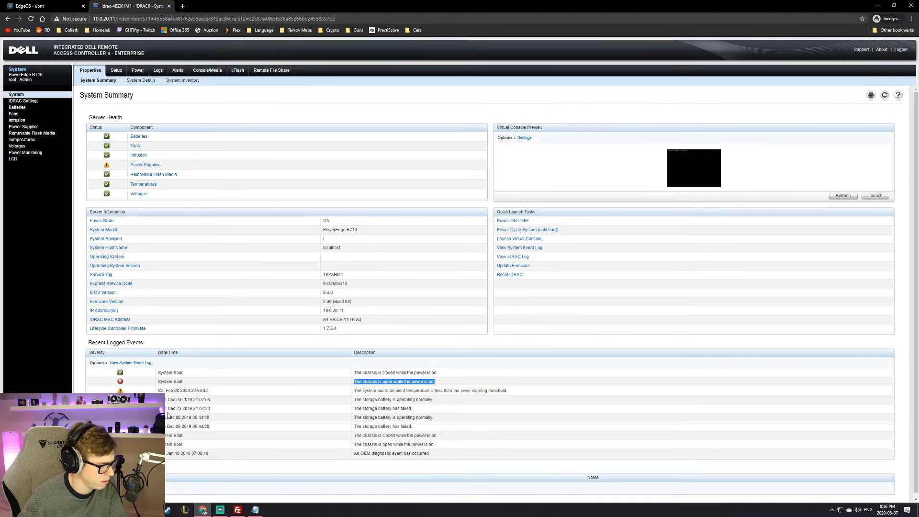
{"action": "left_click_drag", "start_coordinate": [168, 401], "coordinate": [216, 438]}
{"action": "left_click", "coordinate": [213, 437]}
{"action": "left_click", "coordinate": [228, 433]}
{"action": "left_click_drag", "start_coordinate": [173, 379], "coordinate": [228, 430]}
{"action": "left_click", "coordinate": [234, 431]}
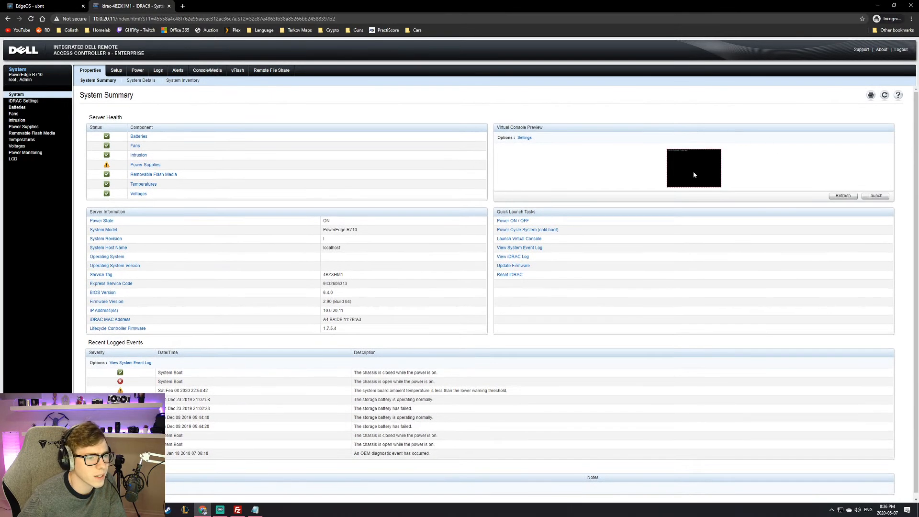
{"action": "mouse_move", "coordinate": [679, 175]}
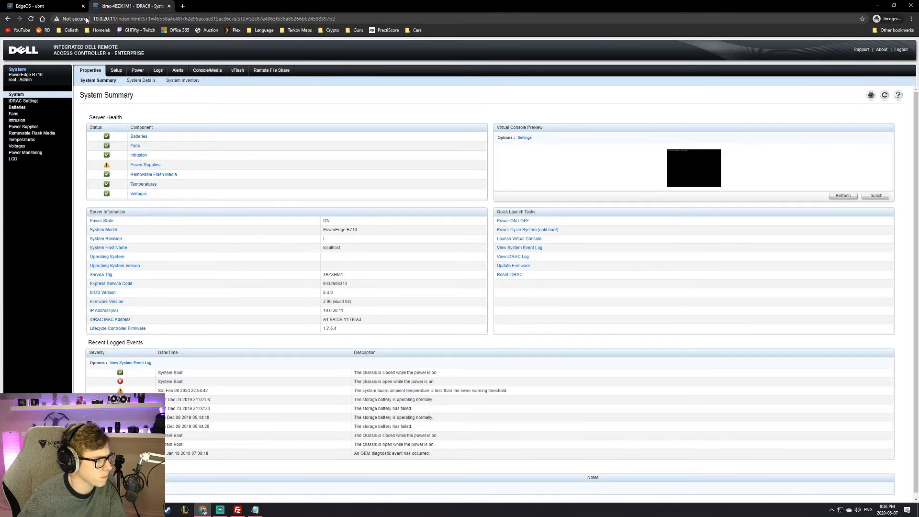
{"action": "left_click", "coordinate": [48, 6]}
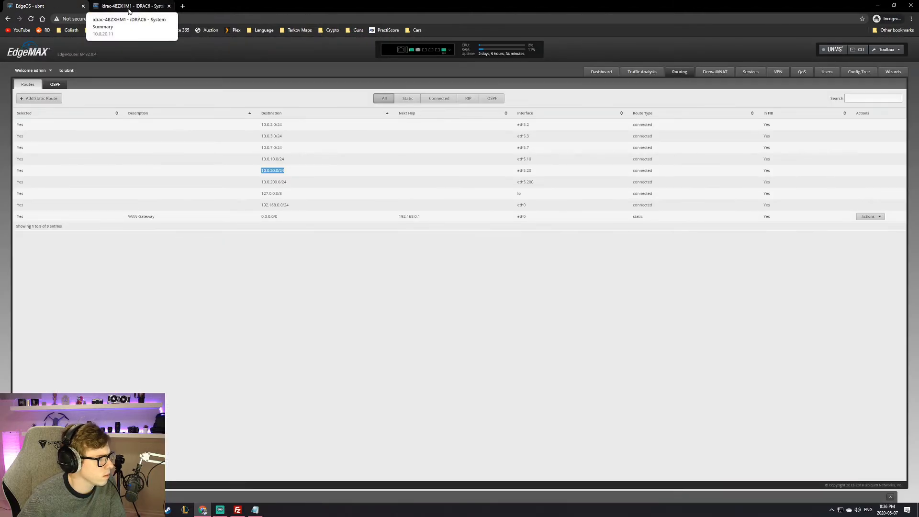
{"action": "left_click", "coordinate": [129, 10]}
{"action": "left_click", "coordinate": [48, 6]}
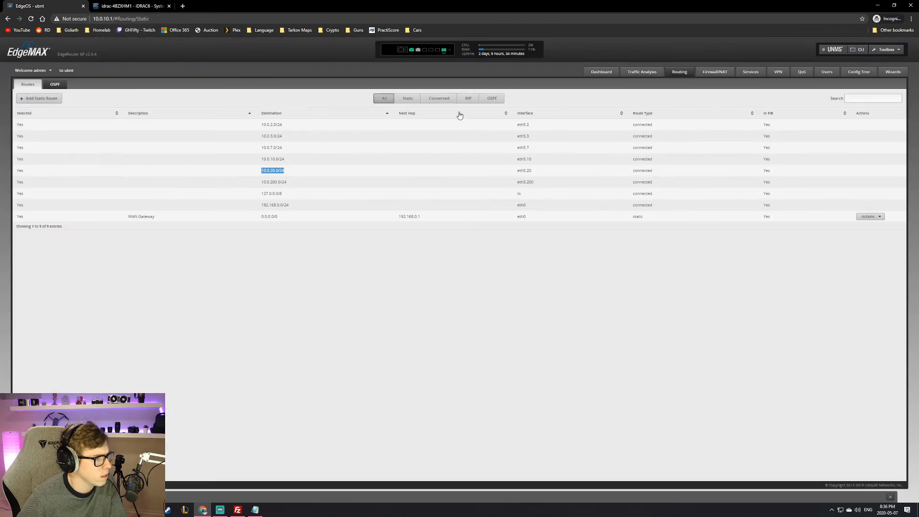
{"action": "left_click", "coordinate": [105, 4]}
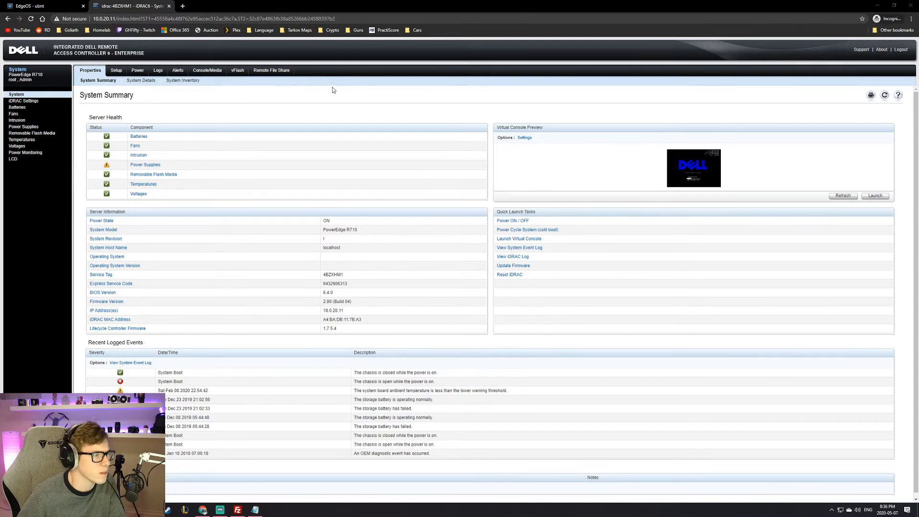
Step: Switch from the iDRAC Server Health page to the EdgeMAX routes tab showing 10.0.20.0/24
{"action": "triple_click", "coordinate": [312, 109]}
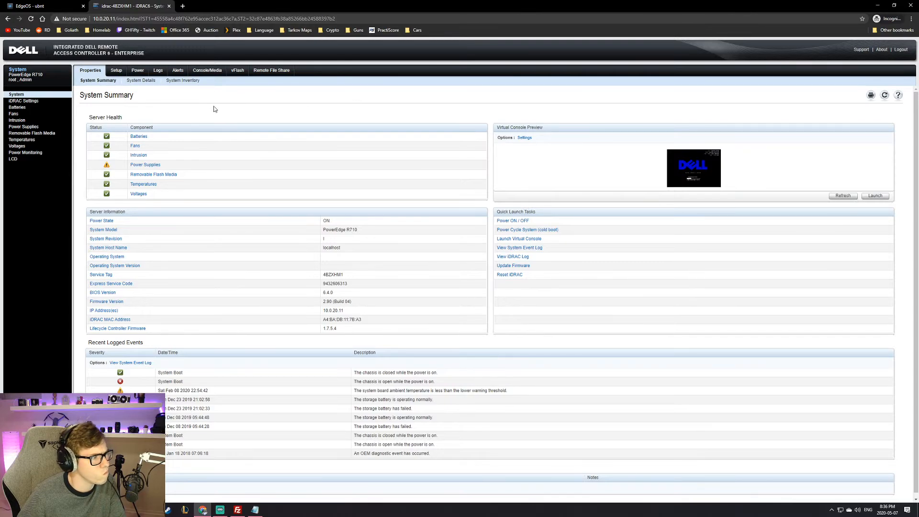
{"action": "left_click", "coordinate": [151, 109]}
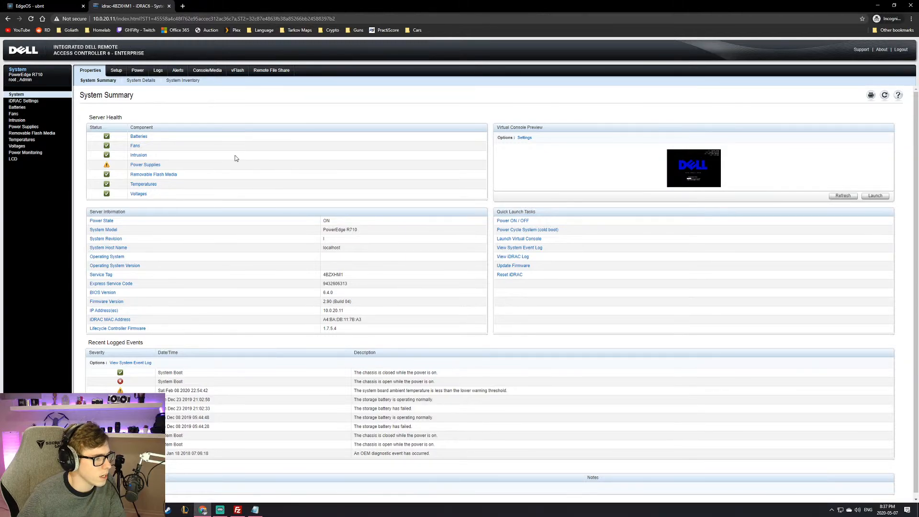
{"action": "left_click", "coordinate": [53, 5]}
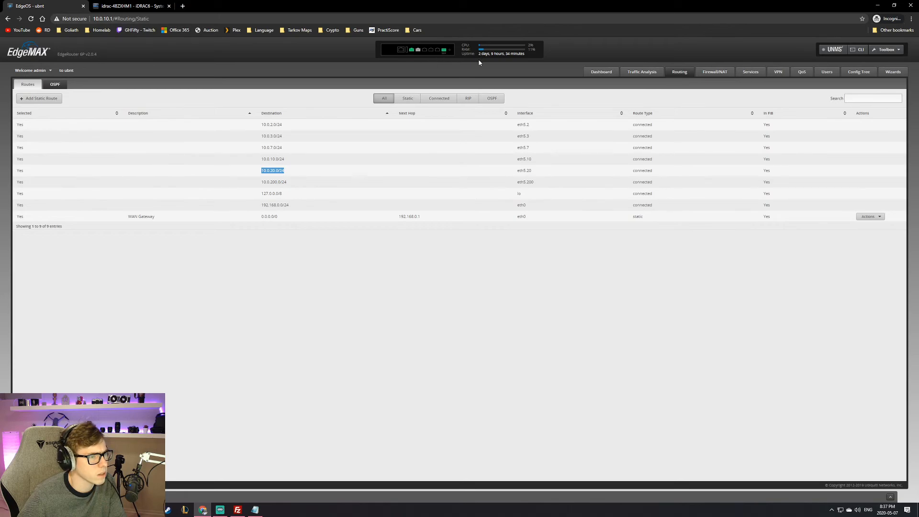
Step: Highlight the router's uptime readout in the EdgeMAX header to check it
{"action": "mouse_move", "coordinate": [479, 55]}
{"action": "left_mouse_down"}
{"action": "mouse_move", "coordinate": [533, 55]}
{"action": "mouse_move", "coordinate": [487, 54]}
{"action": "left_mouse_up"}
{"action": "triple_click", "coordinate": [491, 53]}
{"action": "left_click", "coordinate": [490, 53]}
{"action": "triple_click", "coordinate": [490, 53]}
{"action": "left_click", "coordinate": [491, 54]}
{"action": "left_click", "coordinate": [458, 56]}
Step: Review the CPU, RAM and uptime (over two days), then go back to the iDRAC tab
{"action": "double_click", "coordinate": [526, 55]}
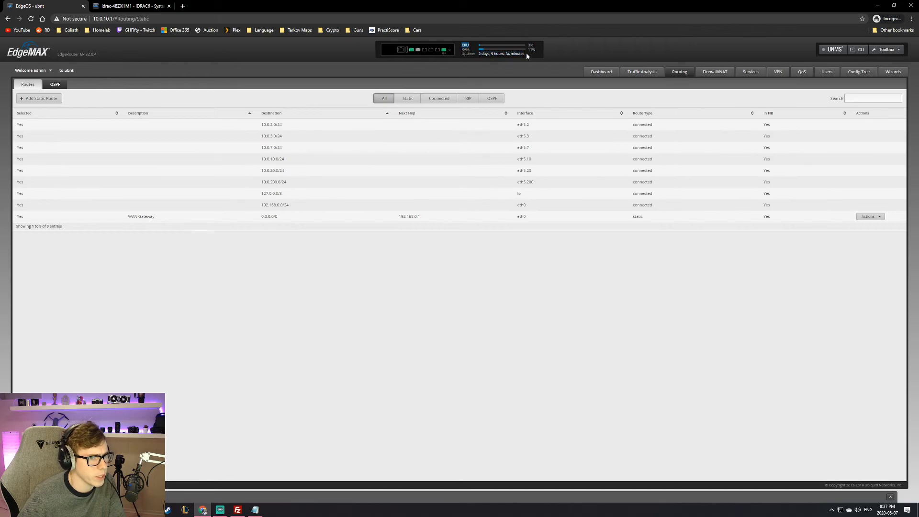
{"action": "triple_click", "coordinate": [524, 54]}
{"action": "left_click", "coordinate": [523, 55]}
{"action": "mouse_move", "coordinate": [524, 54]}
{"action": "left_mouse_down"}
{"action": "mouse_move", "coordinate": [478, 54]}
{"action": "mouse_move", "coordinate": [532, 57]}
{"action": "left_mouse_up"}
{"action": "left_click", "coordinate": [482, 54]}
{"action": "left_click", "coordinate": [531, 57]}
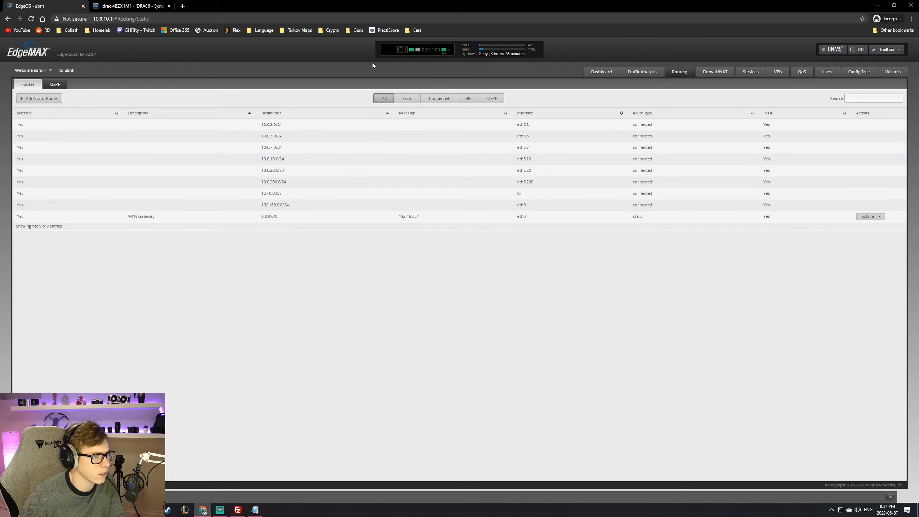
{"action": "left_click", "coordinate": [129, 6]}
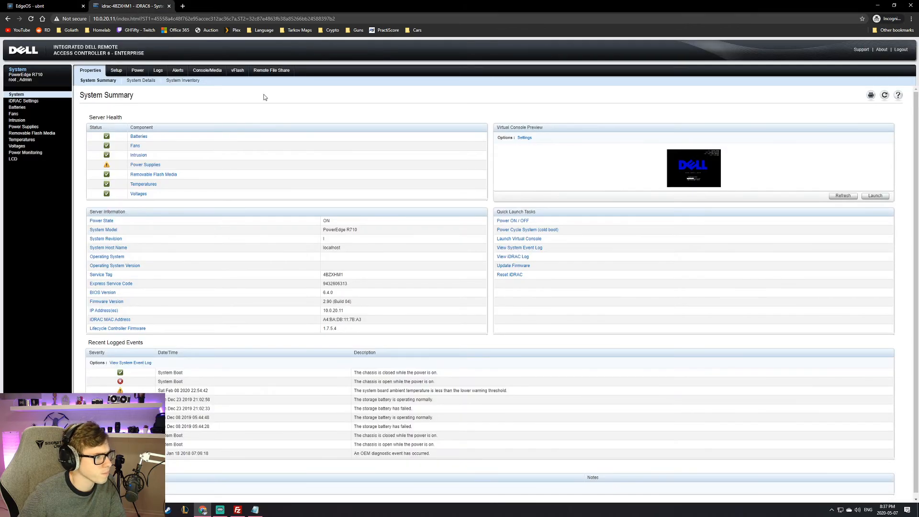
Step: Enlarge and inspect the Virtual Console Preview of the R710's Dell BIOS 6.4.0 boot splash
{"action": "left_click", "coordinate": [691, 173]}
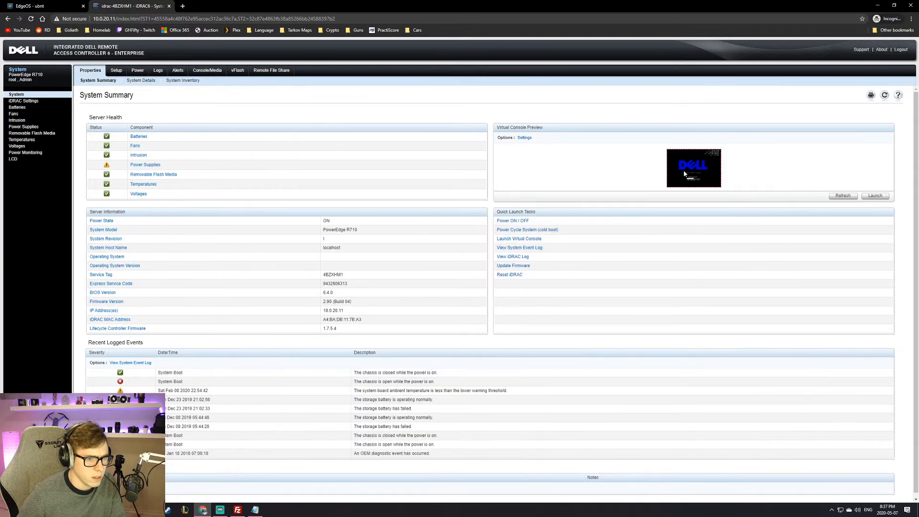
{"action": "left_click", "coordinate": [684, 174]}
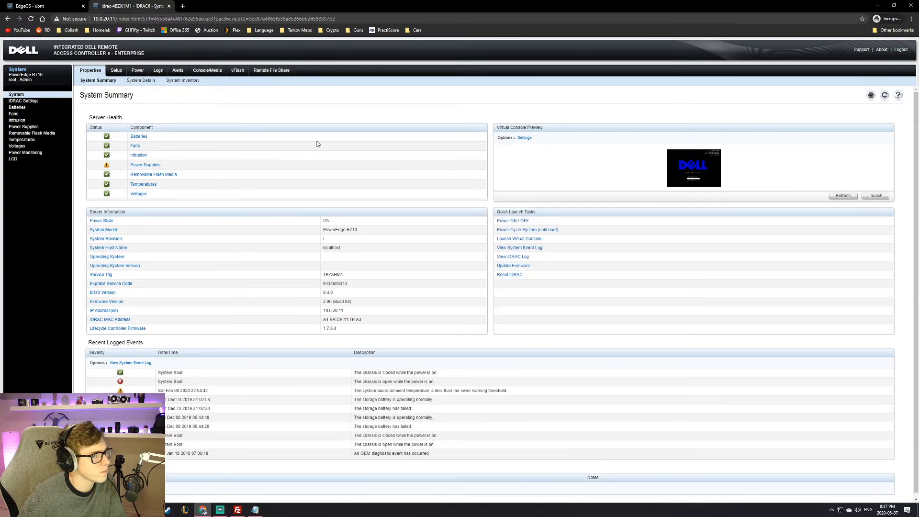
{"action": "right_click", "coordinate": [681, 162]}
{"action": "left_click", "coordinate": [796, 152]}
{"action": "mouse_move", "coordinate": [690, 177]}
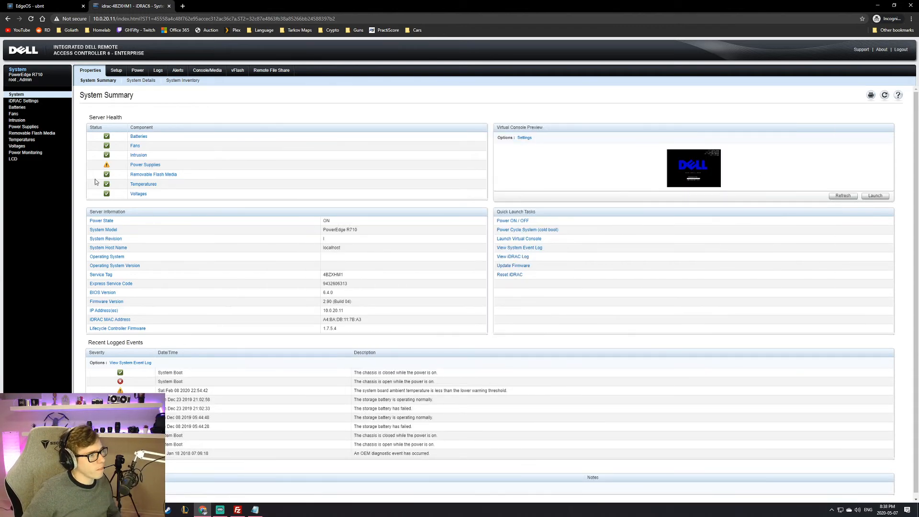
Step: In a new incognito tab, load the pr-pve-001 Proxmox bookmark (10.0.10.11:8006)
{"action": "left_click", "coordinate": [181, 5]}
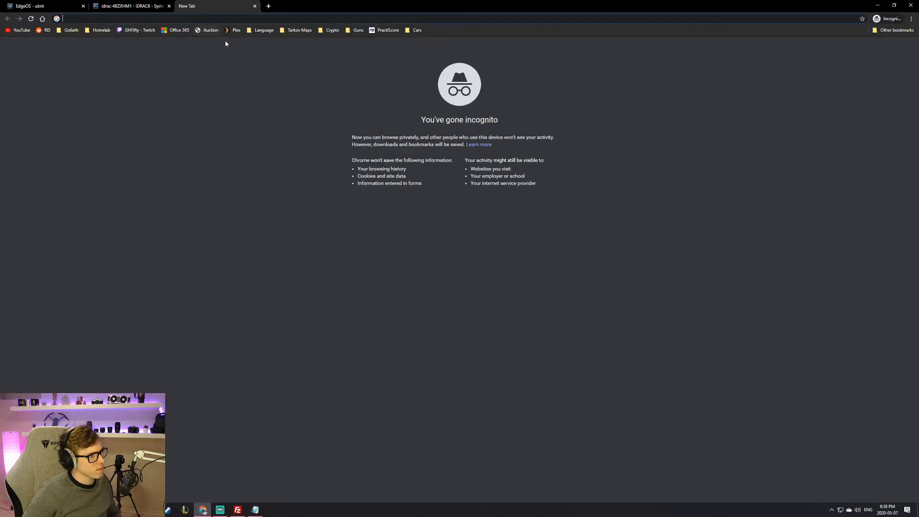
{"action": "left_click", "coordinate": [71, 30]}
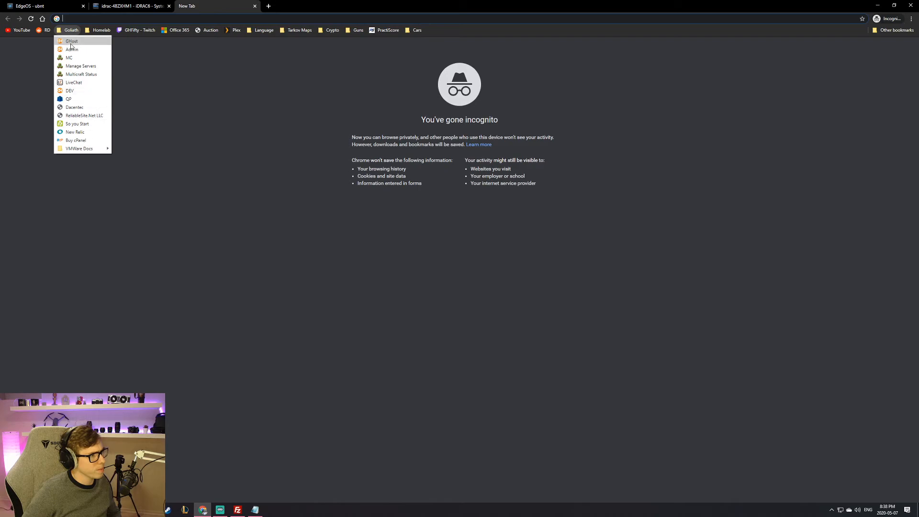
{"action": "mouse_move", "coordinate": [100, 30]}
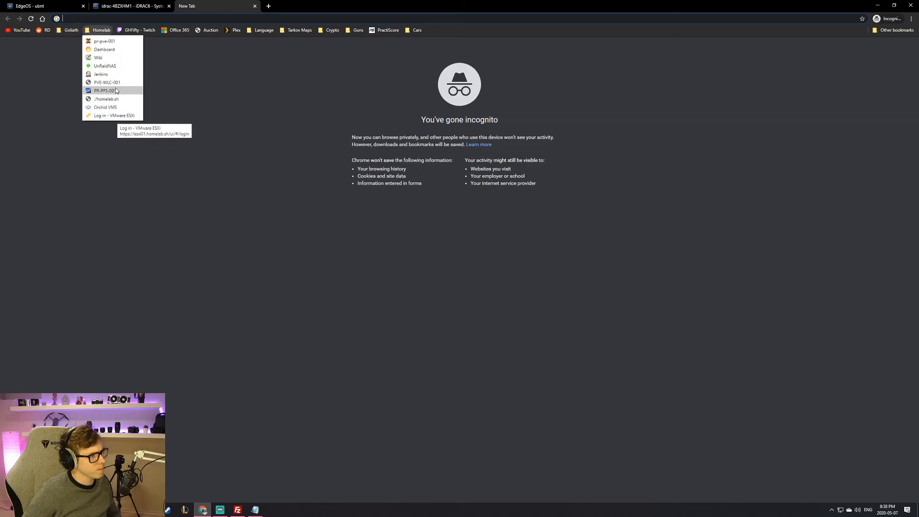
{"action": "right_click", "coordinate": [121, 90]}
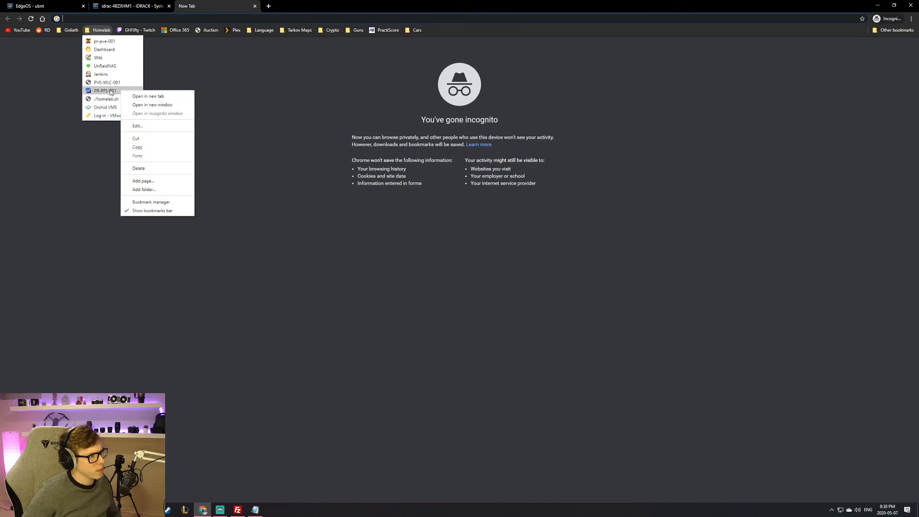
{"action": "left_click", "coordinate": [111, 42]}
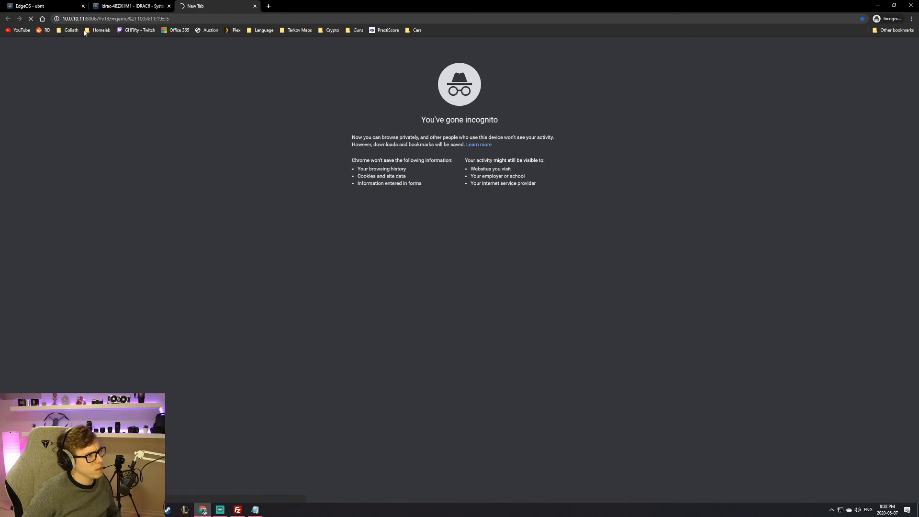
Step: Check the 10.0.10.11:8006 URL, leave it unchanged, and retry the timed-out page
{"action": "left_click", "coordinate": [103, 18]}
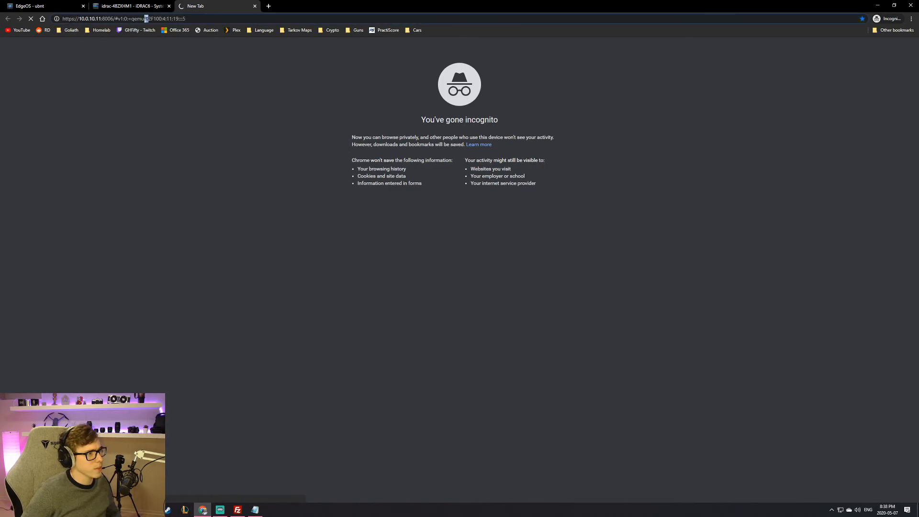
{"action": "double_click", "coordinate": [138, 18]}
{"action": "triple_click", "coordinate": [132, 19]}
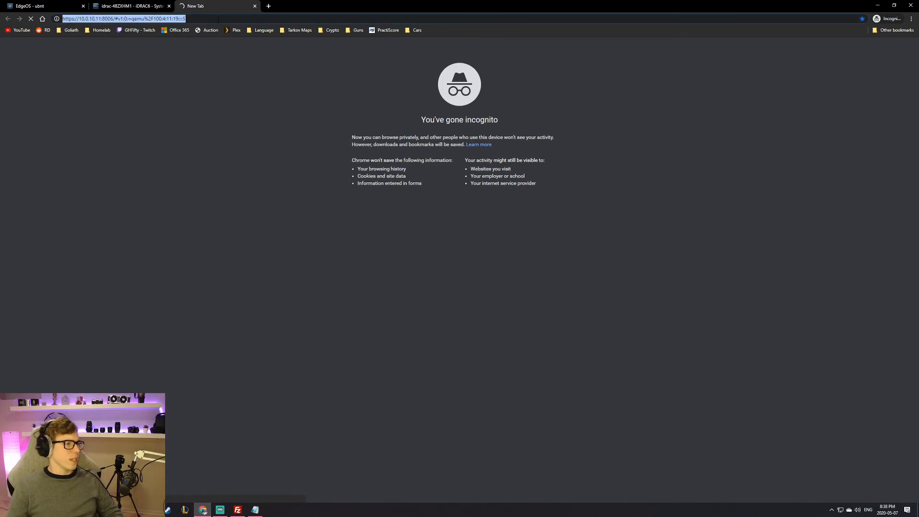
{"action": "triple_click", "coordinate": [197, 19]}
{"action": "left_click", "coordinate": [196, 20]}
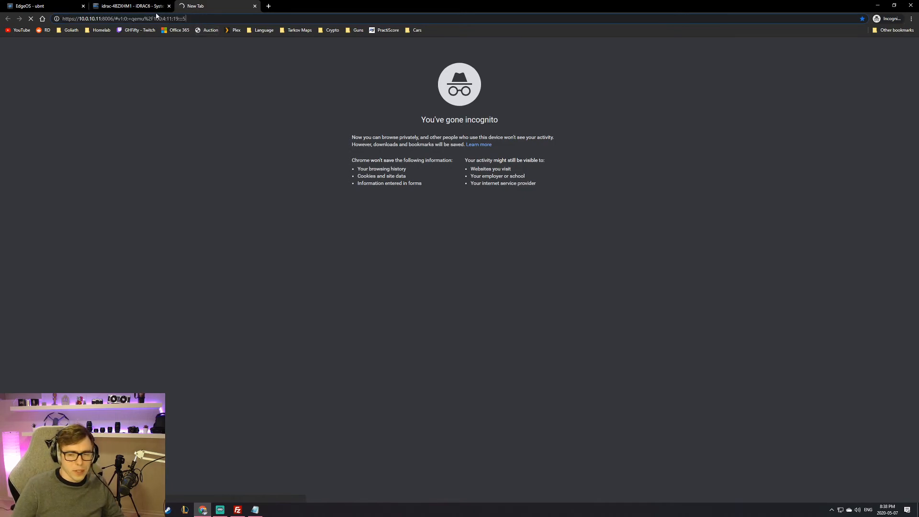
{"action": "left_click", "coordinate": [203, 510]}
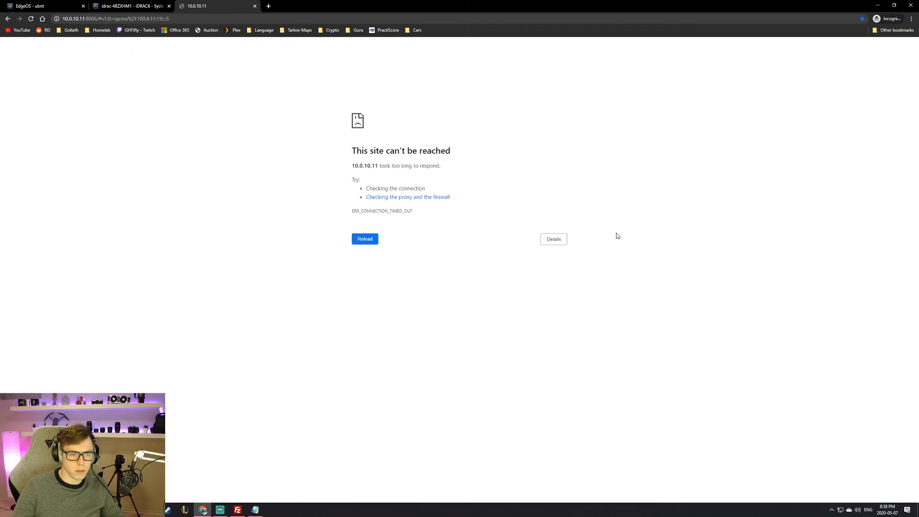
{"action": "left_click", "coordinate": [365, 238]}
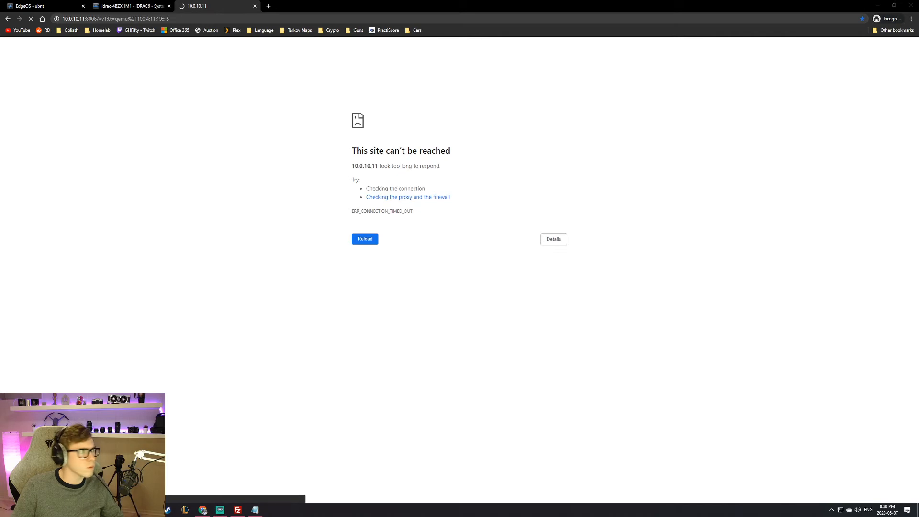
Step: In iDRAC, enlarge the console preview and view Settings' Virtual Console and Virtual Media summary
{"action": "left_click", "coordinate": [138, 6]}
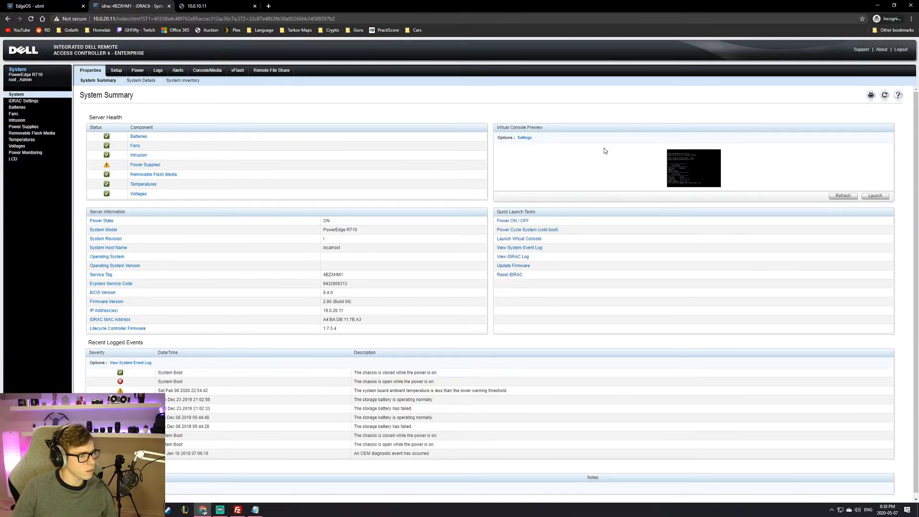
{"action": "right_click", "coordinate": [715, 170]}
{"action": "left_click", "coordinate": [695, 179]}
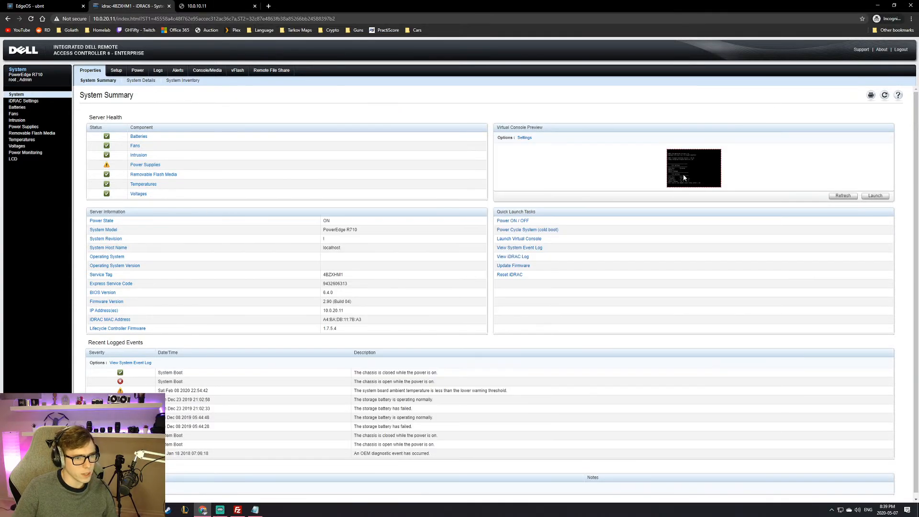
{"action": "left_click", "coordinate": [524, 138]}
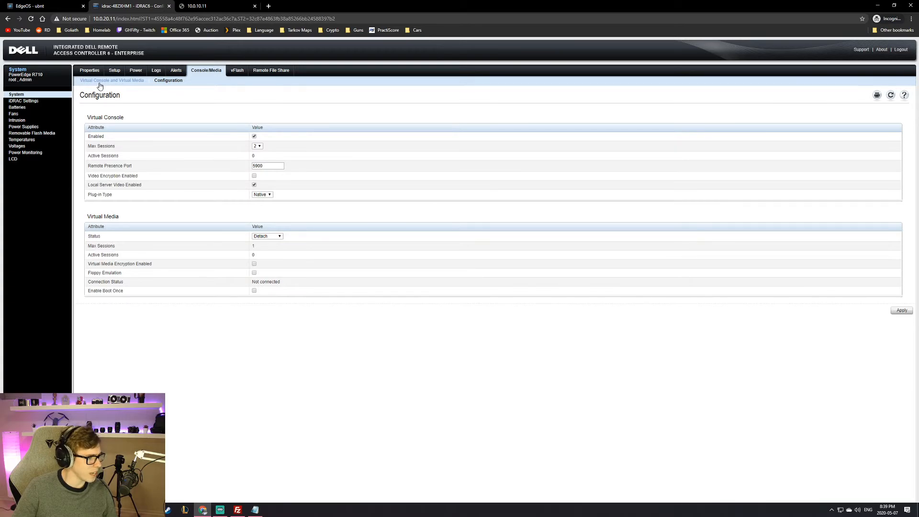
{"action": "left_click", "coordinate": [100, 80]}
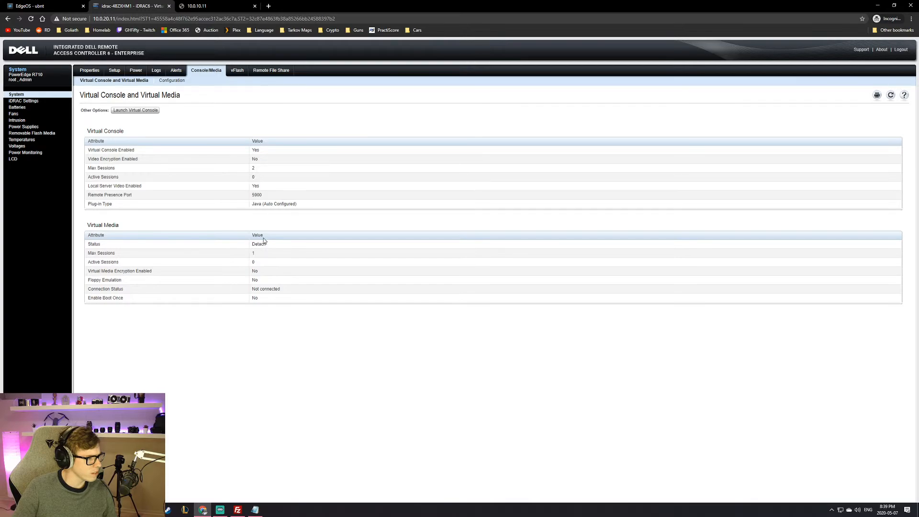
Step: Reload the timed-out 10.0.10.11 page twice, then return to the iDRAC6 tab
{"action": "left_click", "coordinate": [208, 7]}
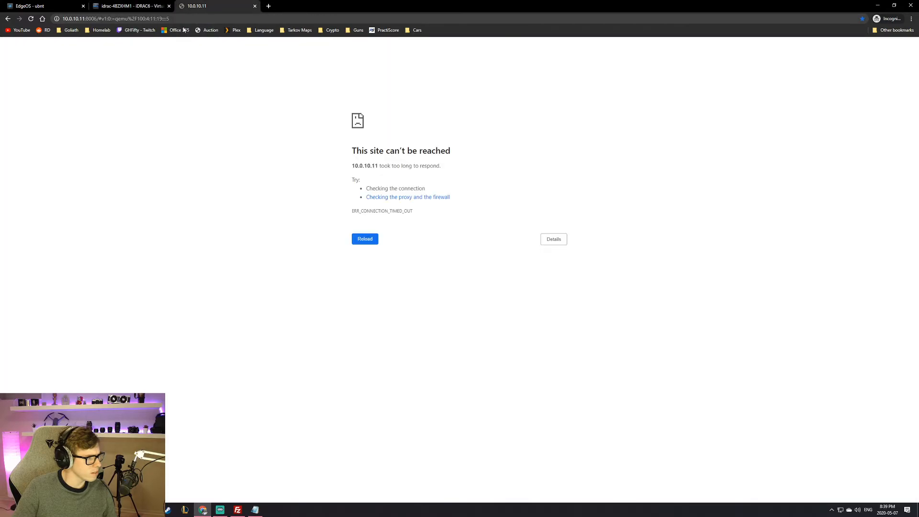
{"action": "left_click", "coordinate": [30, 19]}
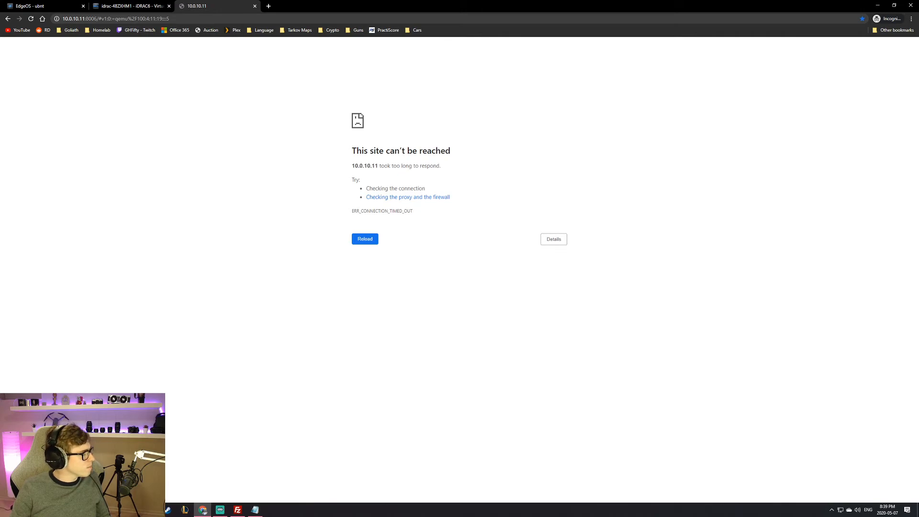
{"action": "left_click", "coordinate": [355, 239]}
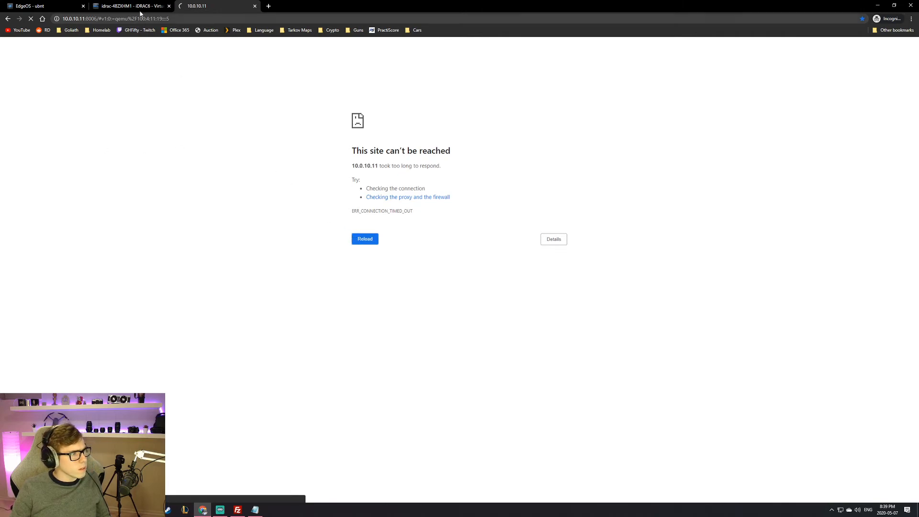
{"action": "left_click", "coordinate": [132, 6]}
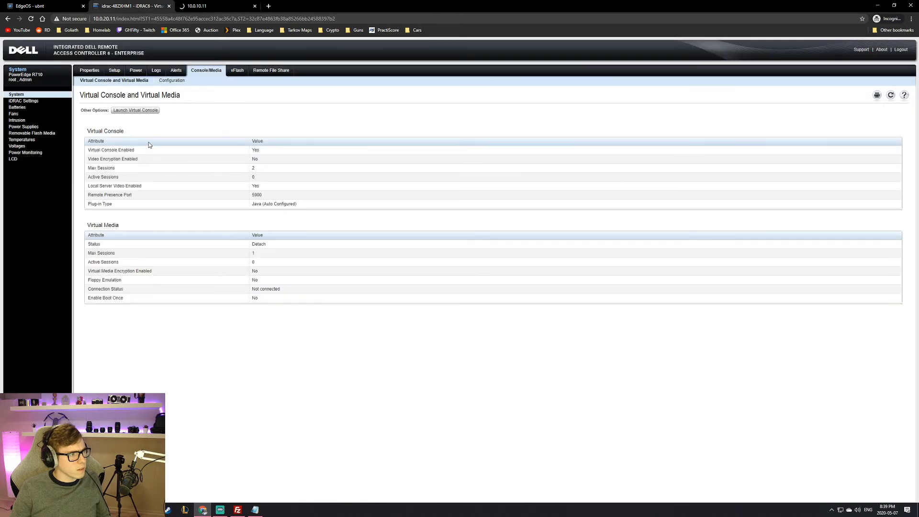
Step: Show the iDRAC Properties System Summary with the PowerEdge R710's health and console preview
{"action": "left_click", "coordinate": [89, 70]}
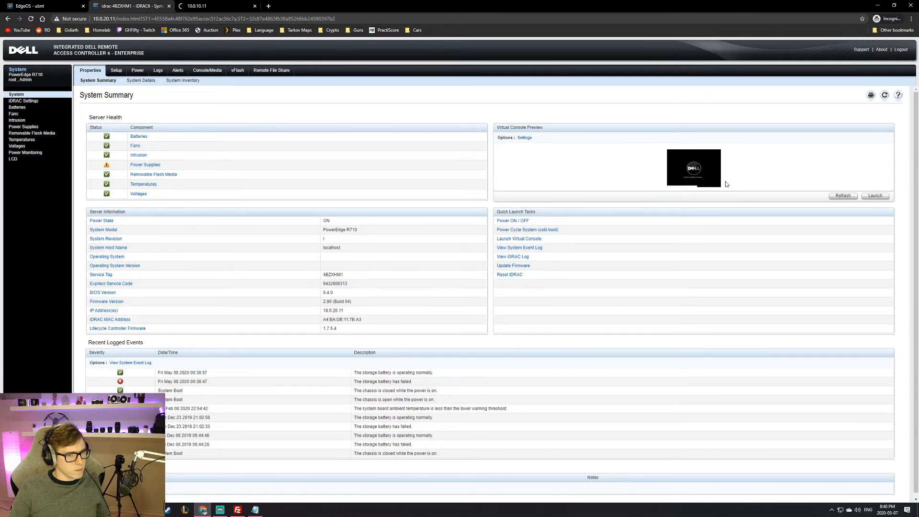
{"action": "mouse_move", "coordinate": [710, 178]}
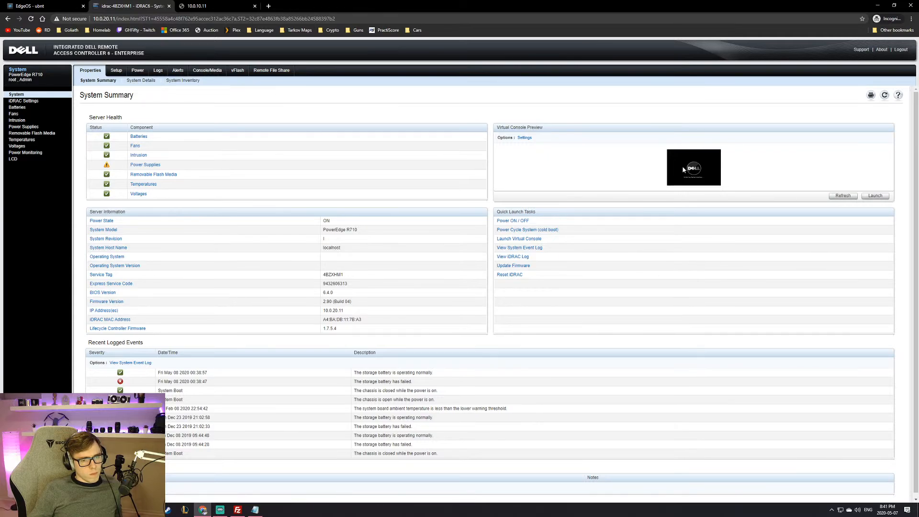
{"action": "scroll", "coordinate": [660, 164], "scroll_direction": "down", "scroll_amount": 1}
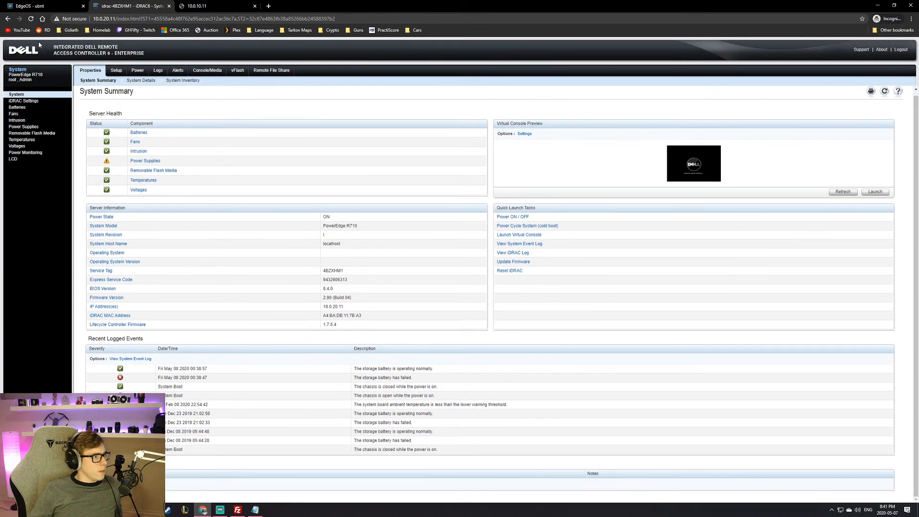
{"action": "left_click", "coordinate": [30, 19]}
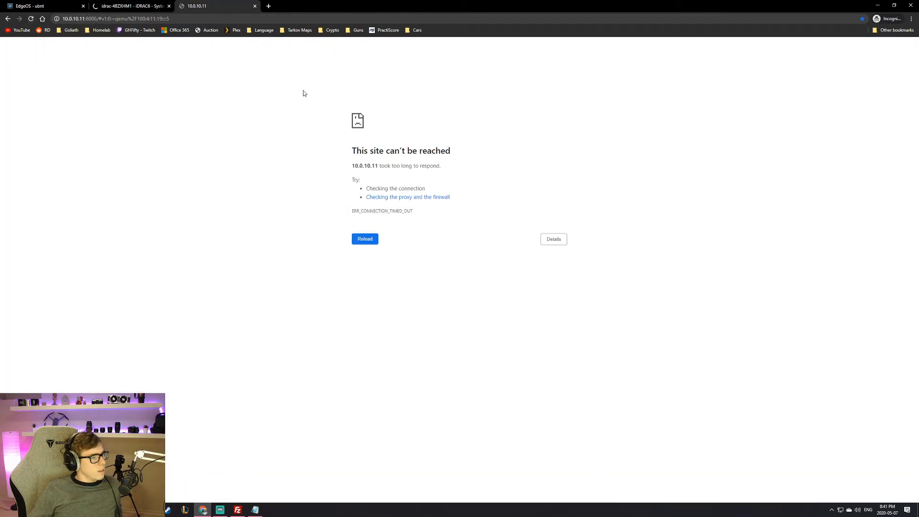
{"action": "left_click", "coordinate": [373, 242]}
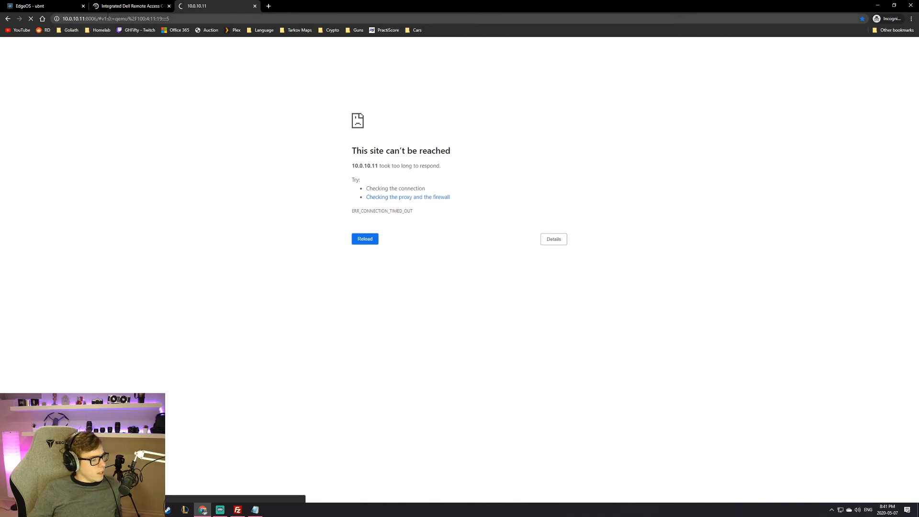
{"action": "left_click", "coordinate": [115, 6]}
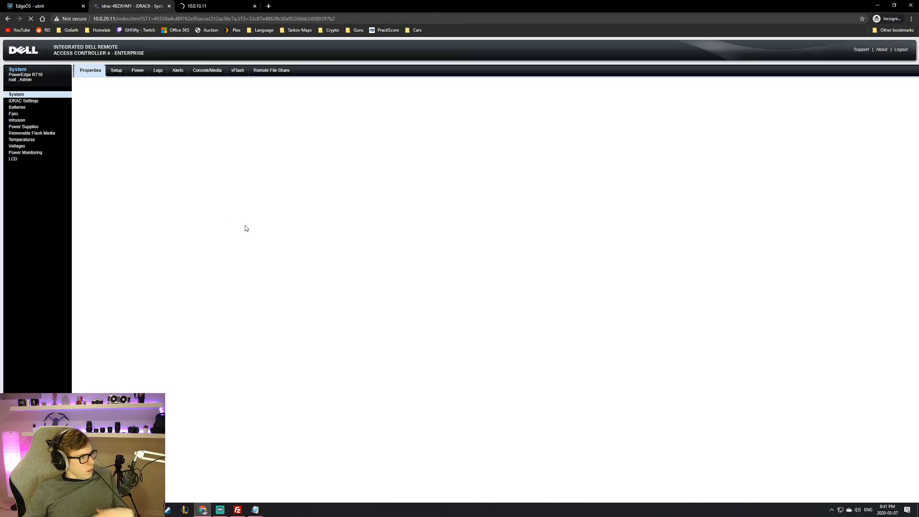
{"action": "left_click", "coordinate": [197, 7]}
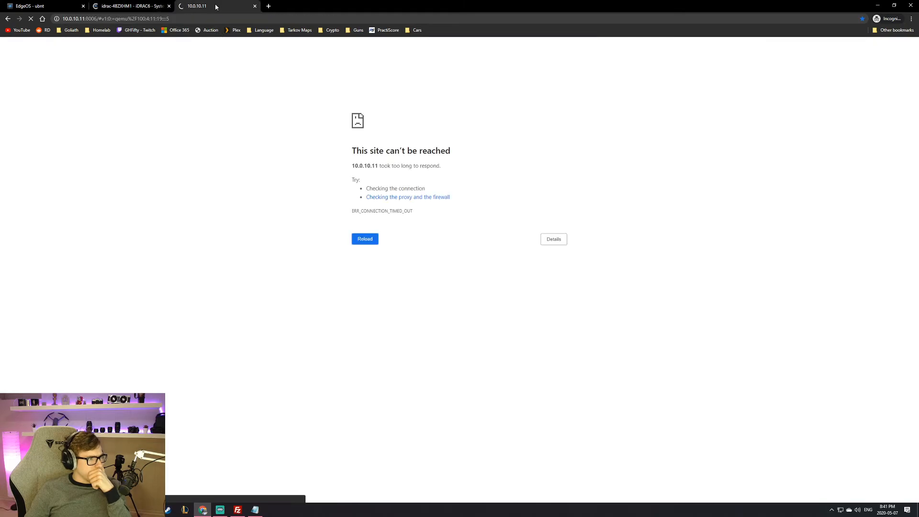
{"action": "left_click", "coordinate": [137, 7]}
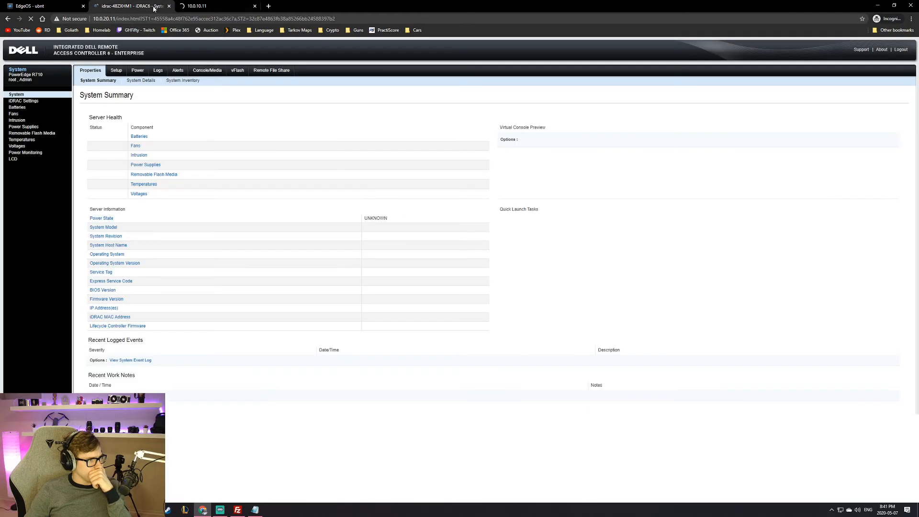
{"action": "left_click", "coordinate": [191, 10]}
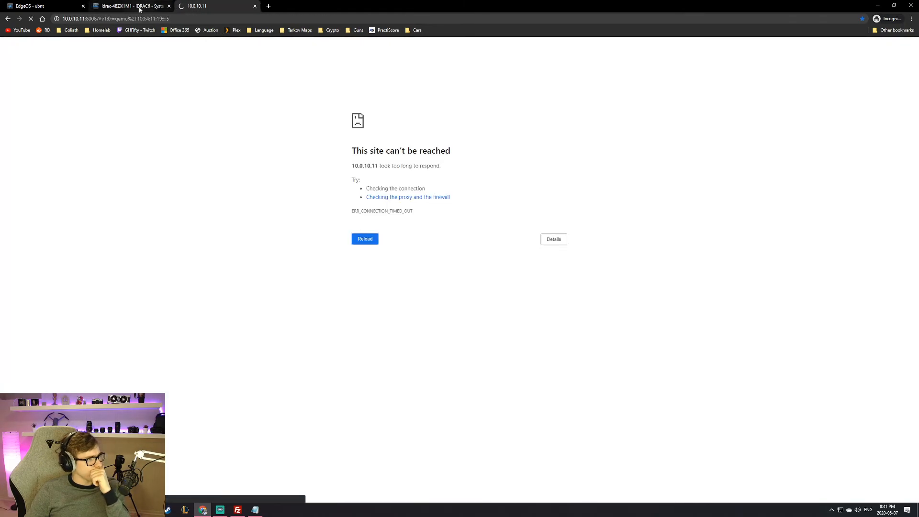
{"action": "left_click", "coordinate": [141, 7]}
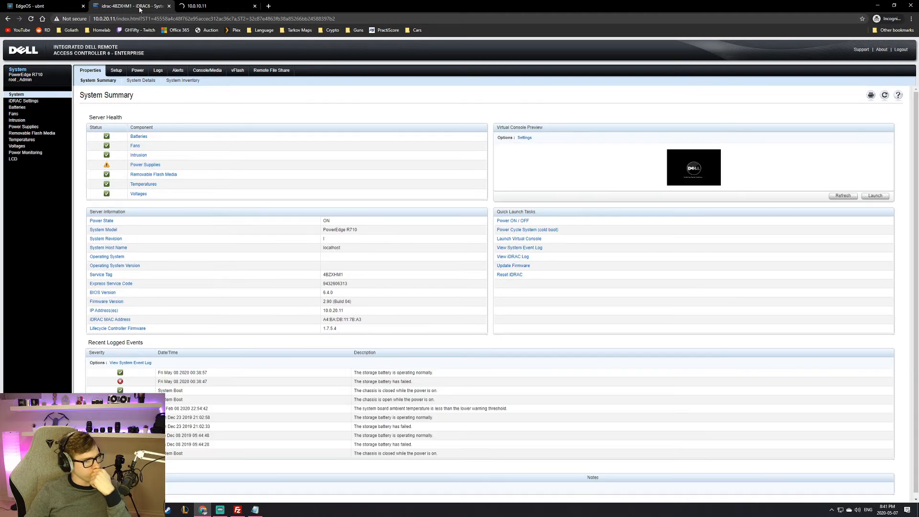
{"action": "left_click", "coordinate": [211, 5]}
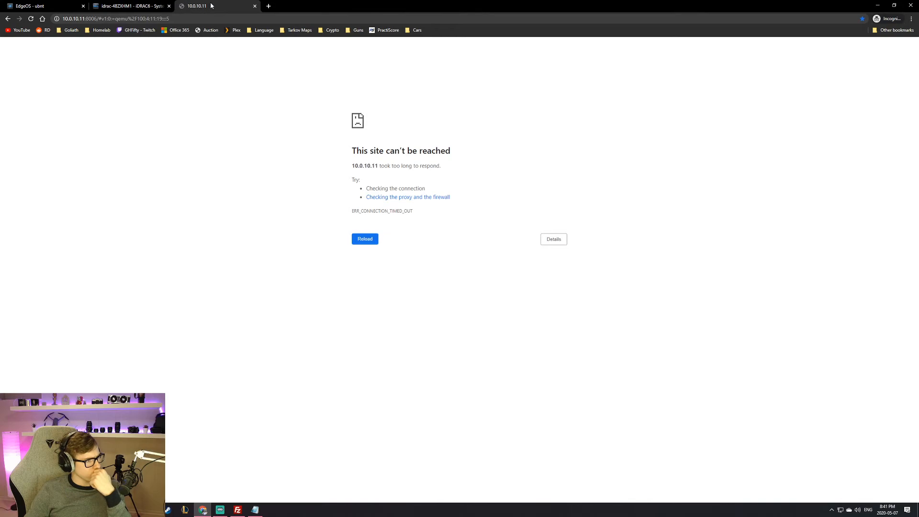
{"action": "left_click", "coordinate": [128, 6]}
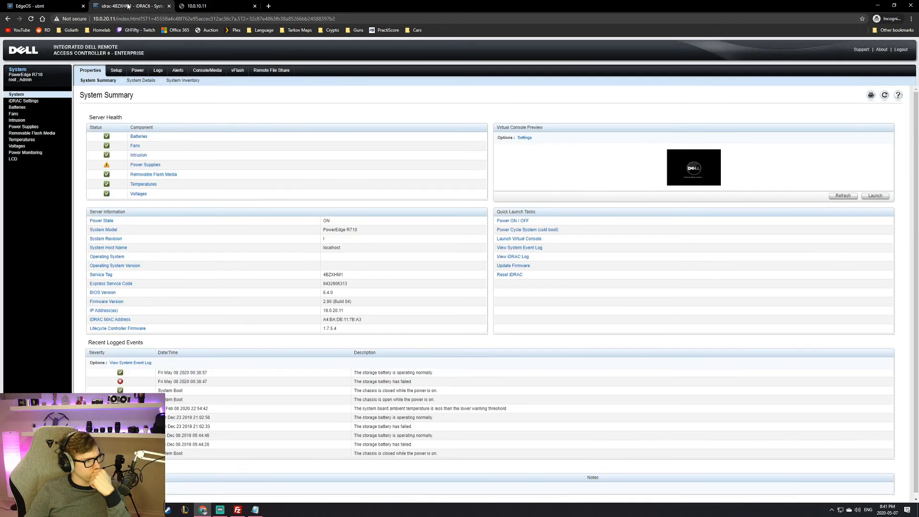
{"action": "left_click", "coordinate": [684, 172]}
{"action": "mouse_move", "coordinate": [684, 172]}
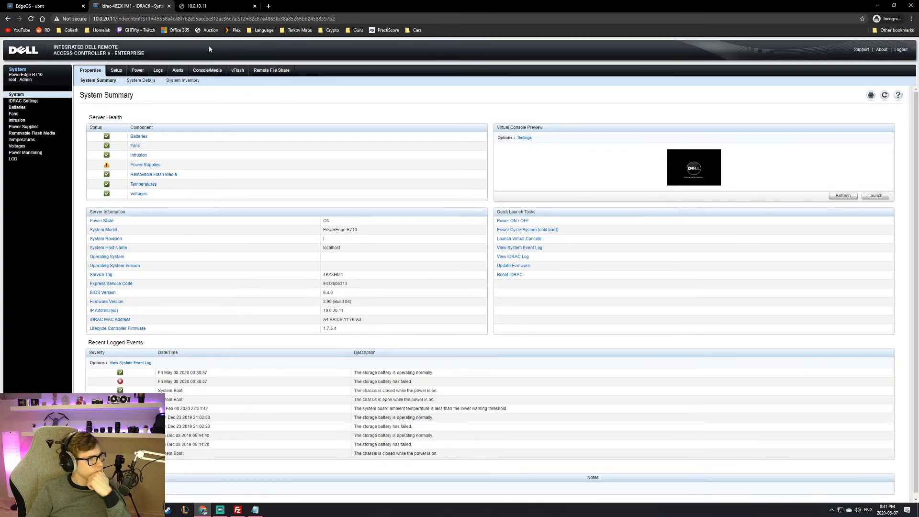
{"action": "left_click", "coordinate": [216, 7]}
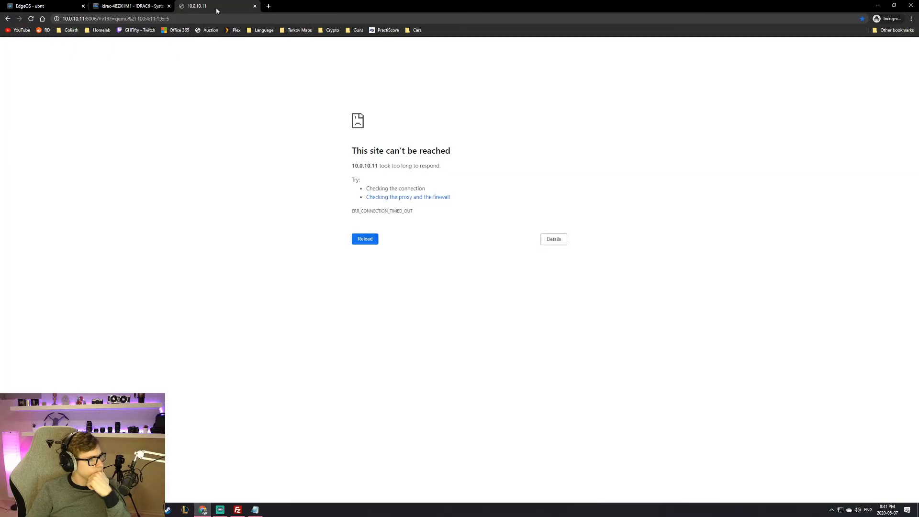
{"action": "left_click", "coordinate": [30, 19]}
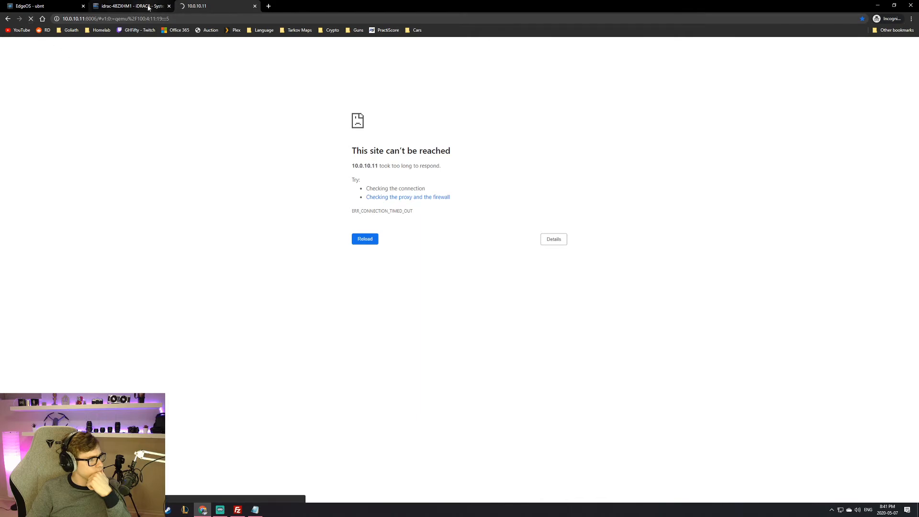
{"action": "left_click", "coordinate": [150, 7]}
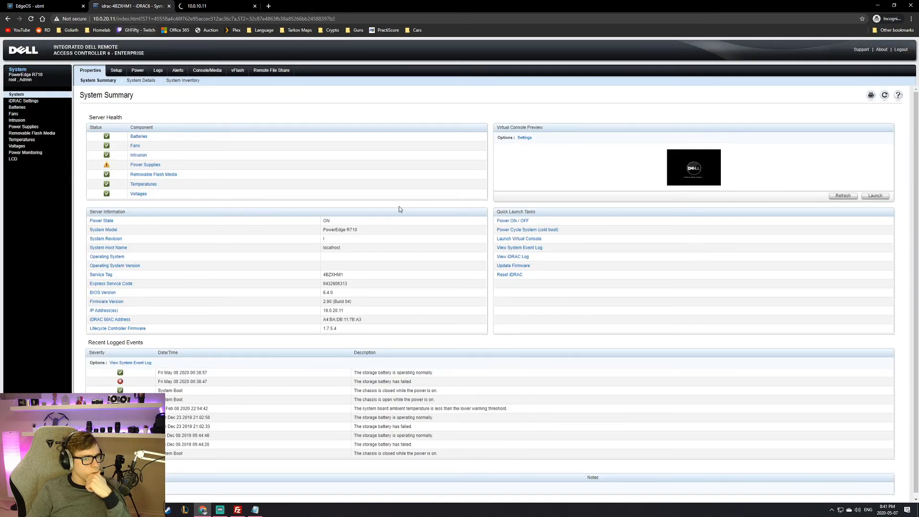
{"action": "mouse_move", "coordinate": [713, 158]}
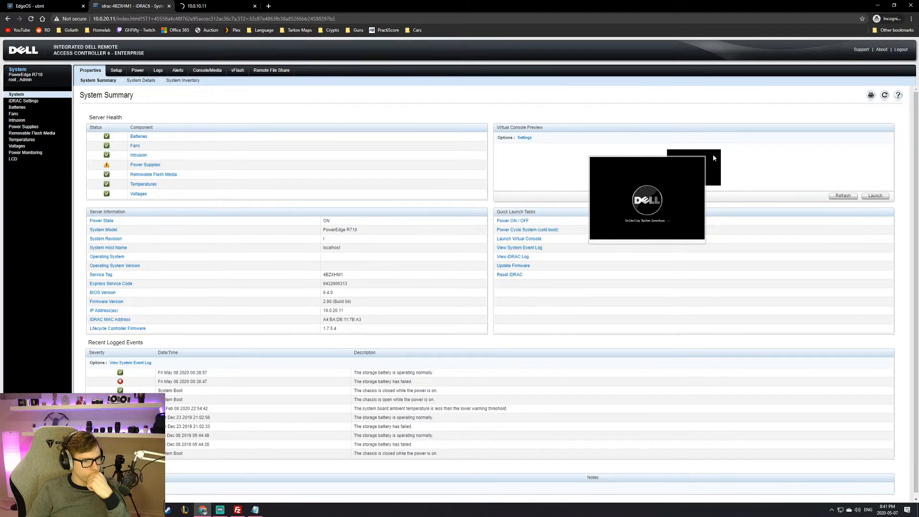
Step: Refresh the iDRAC console preview and recheck 10.0.10.11, which still times out
{"action": "left_click", "coordinate": [843, 196]}
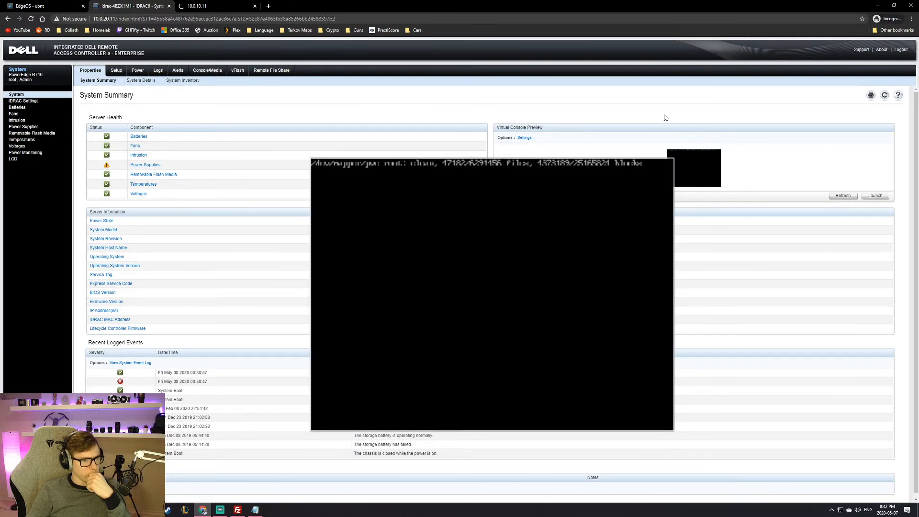
{"action": "left_click", "coordinate": [214, 12]}
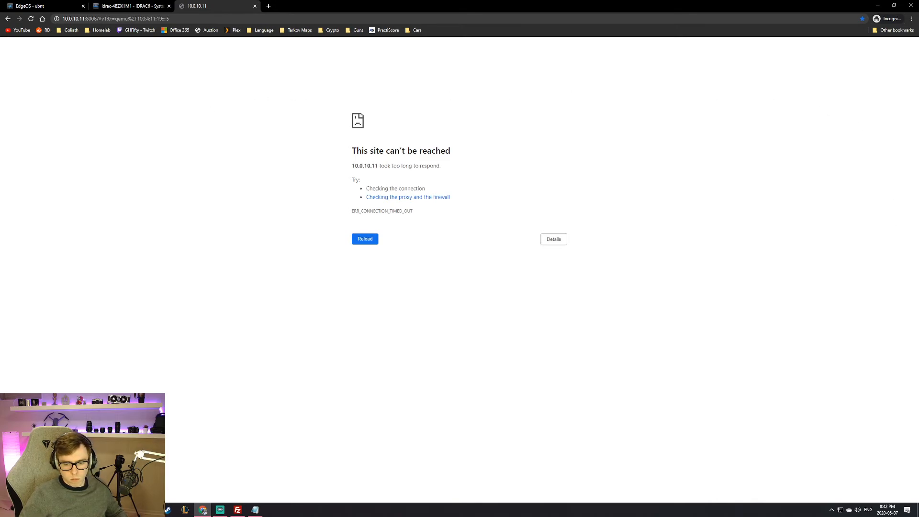
{"action": "left_click", "coordinate": [204, 510]}
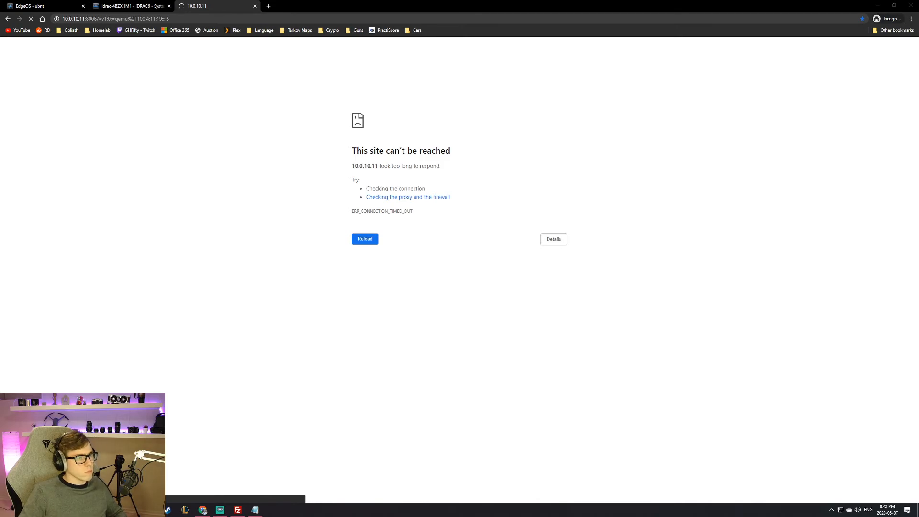
{"action": "left_click", "coordinate": [143, 6]}
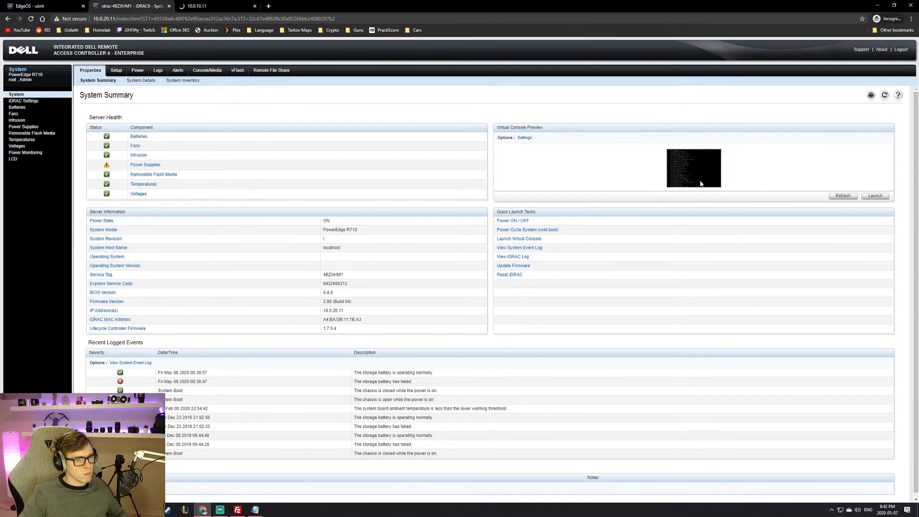
{"action": "mouse_move", "coordinate": [700, 184]}
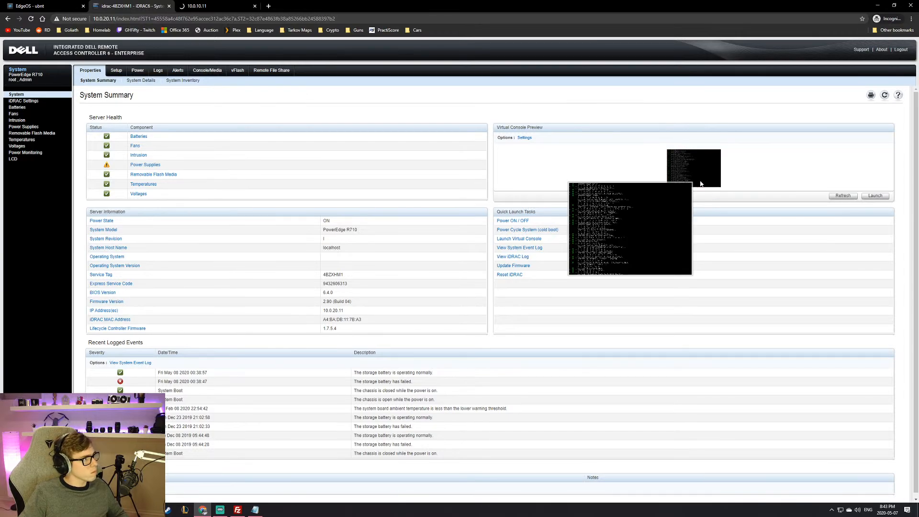
{"action": "left_click", "coordinate": [208, 6]}
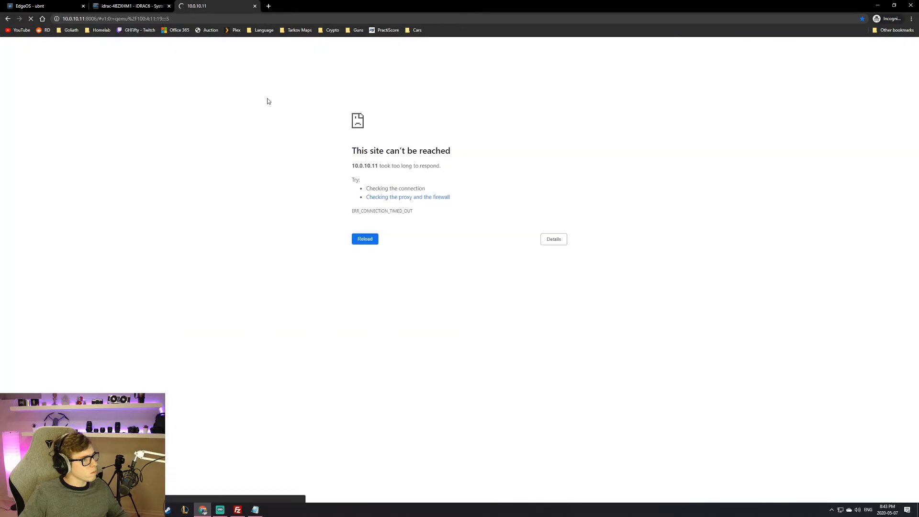
{"action": "left_click", "coordinate": [126, 9]}
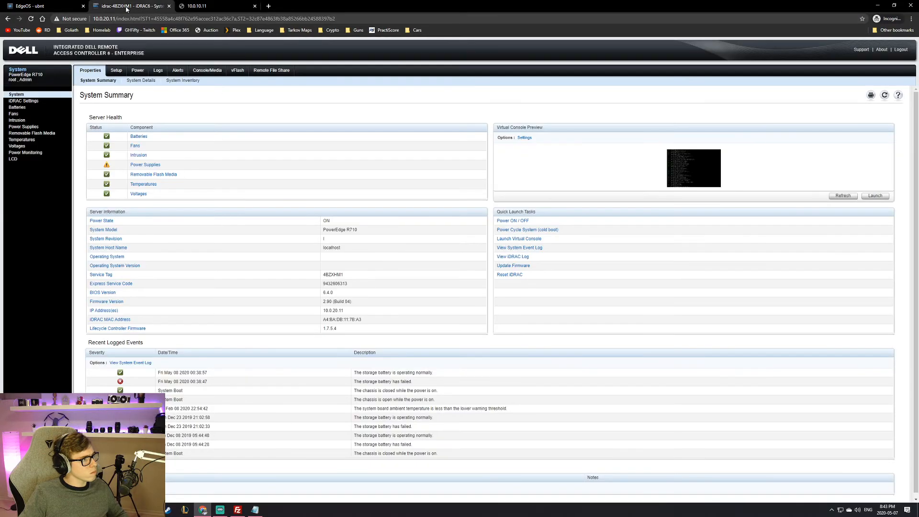
{"action": "left_click", "coordinate": [205, 7]}
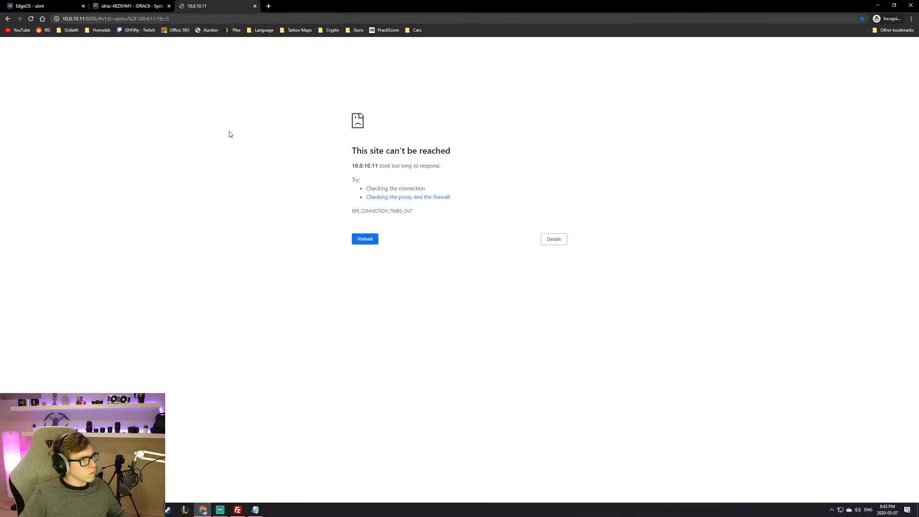
Step: Proceed past the certificate warning at 10.0.10.11 and log in to Proxmox VE as root
{"action": "left_click", "coordinate": [376, 239]}
{"action": "left_click", "coordinate": [353, 214]}
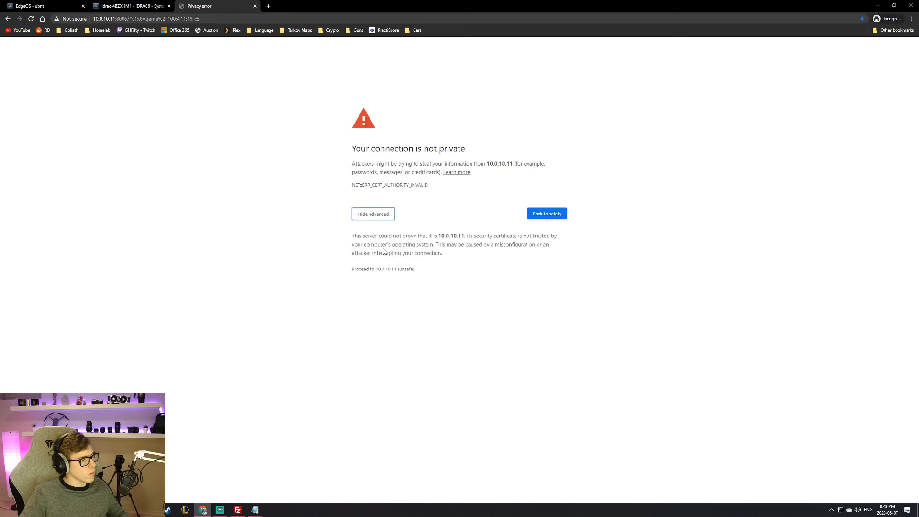
{"action": "left_click", "coordinate": [378, 270]}
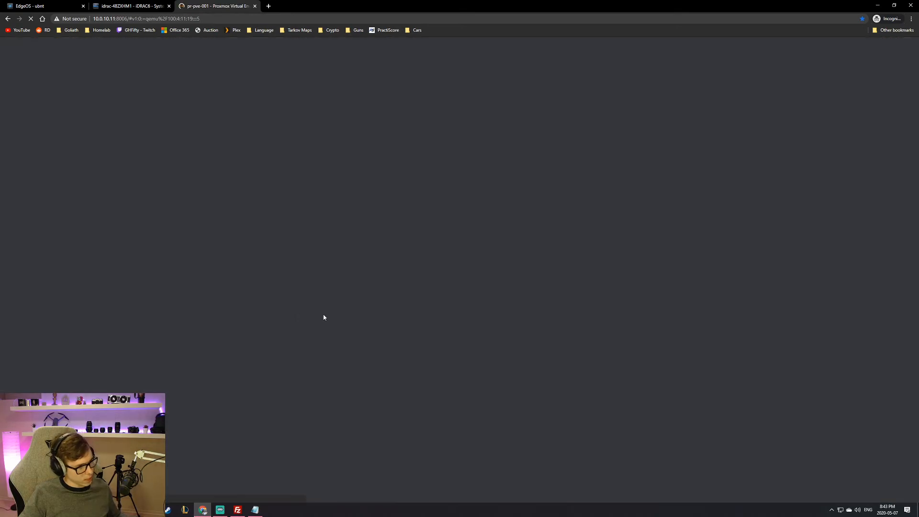
{"action": "type", "text": "root"}
{"action": "key", "text": "Tab"}
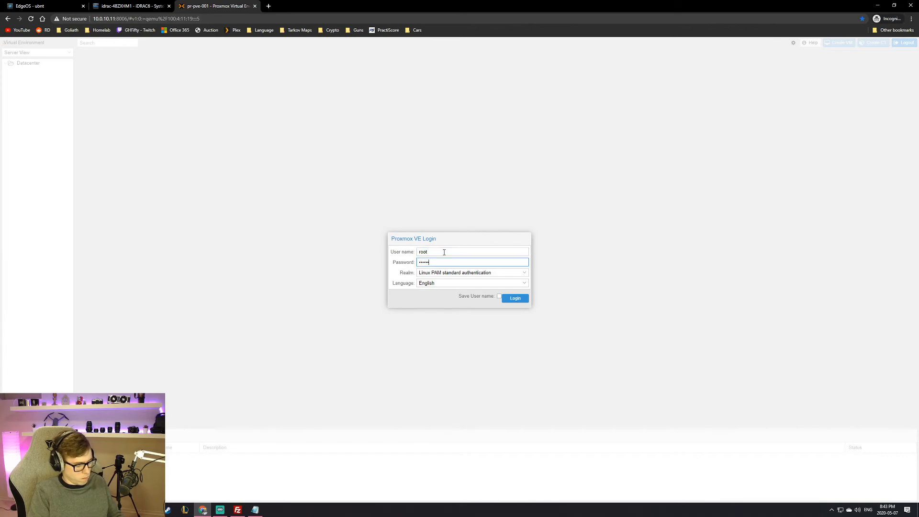
{"action": "key", "text": "Return"}
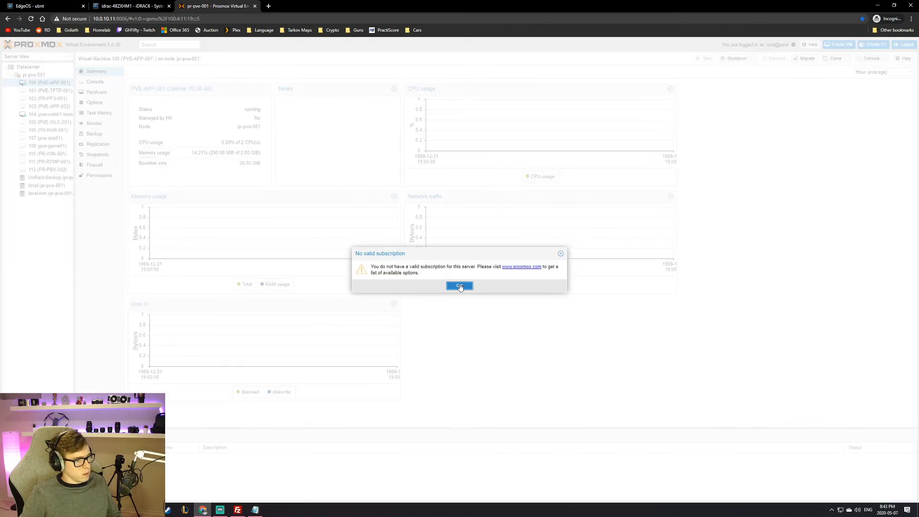
Step: Dismiss the no-subscription notice and open VM 104 (pve-web01)'s console
{"action": "left_click", "coordinate": [459, 286]}
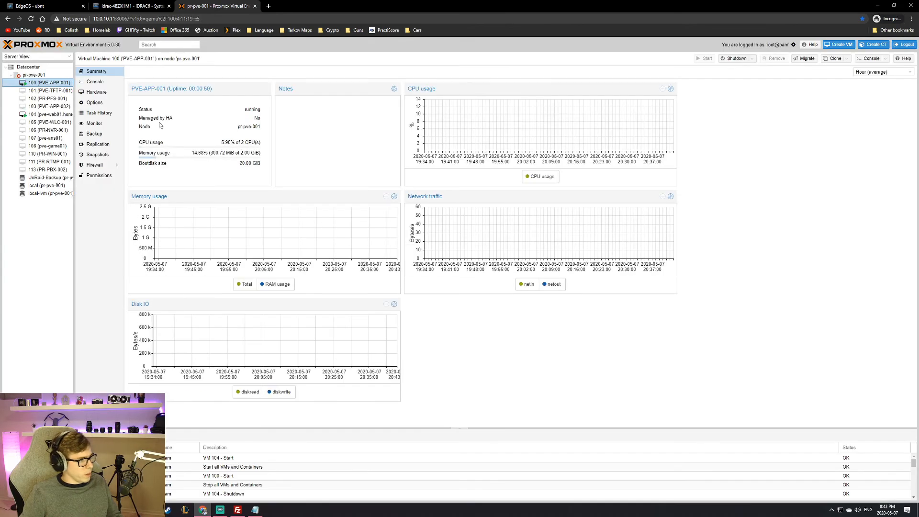
{"action": "left_click", "coordinate": [62, 115]}
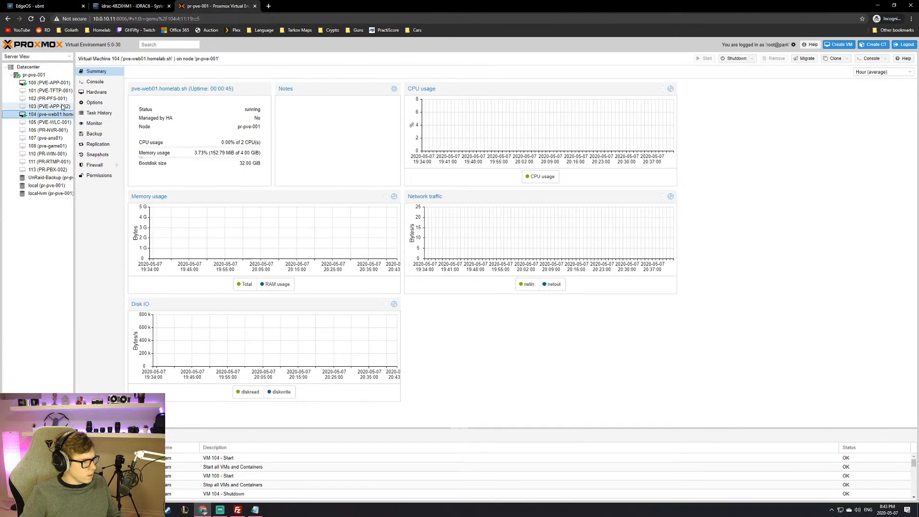
{"action": "left_click", "coordinate": [98, 81]}
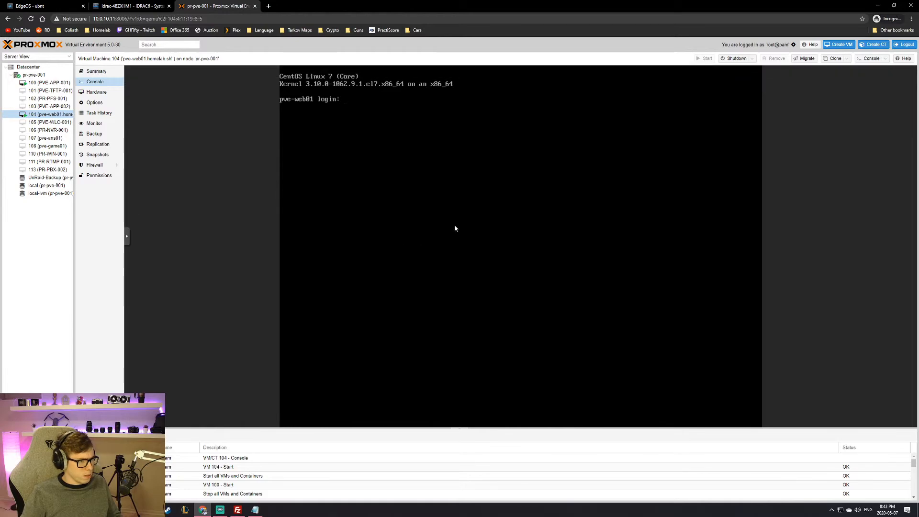
Step: Log in to VM 104 as root with its password and try ifconfig, which is missing
{"action": "key", "text": "Return"}
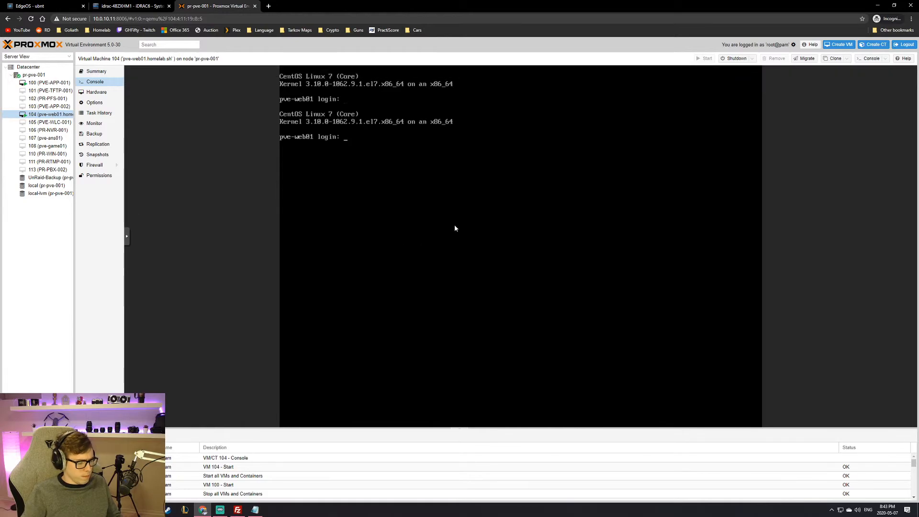
{"action": "type", "text": "root"}
{"action": "key", "text": "Return"}
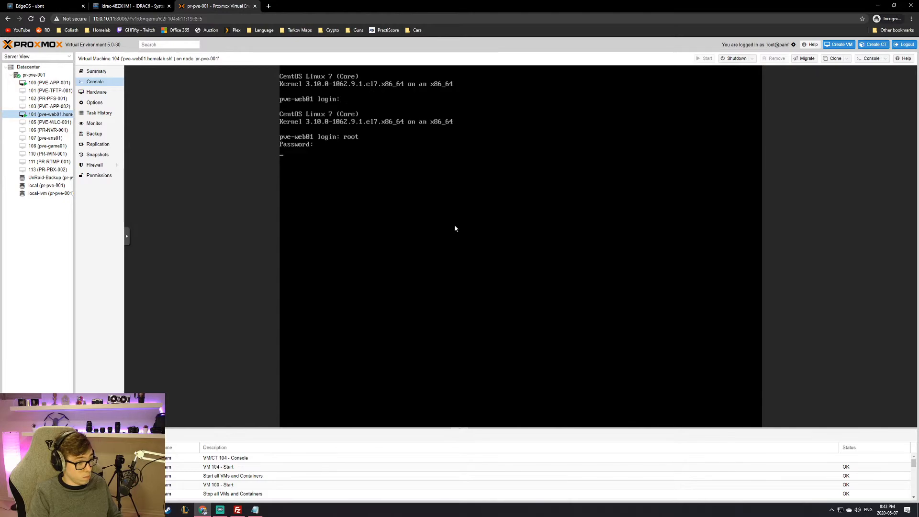
{"action": "type", "text": "root"}
{"action": "key", "text": "Return"}
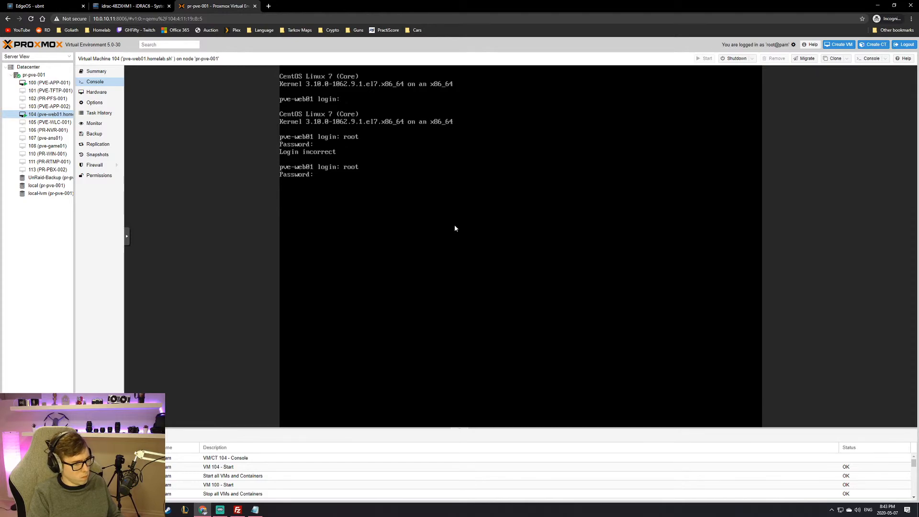
{"action": "key", "text": "Return"}
{"action": "key", "text": "Return"}
{"action": "key", "text": "Return"}
{"action": "key", "text": "Return"}
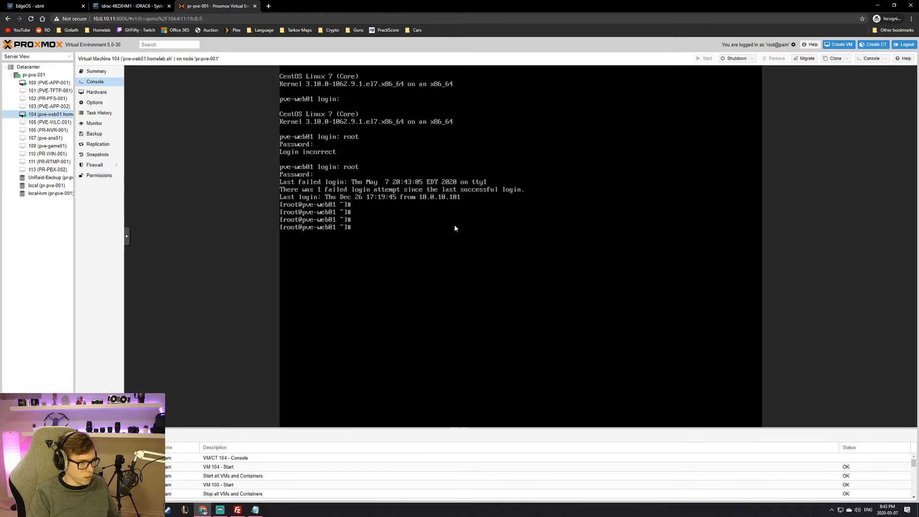
{"action": "type", "text": "ls"}
{"action": "key", "text": "Return"}
{"action": "key", "text": "Return"}
{"action": "key", "text": "Return"}
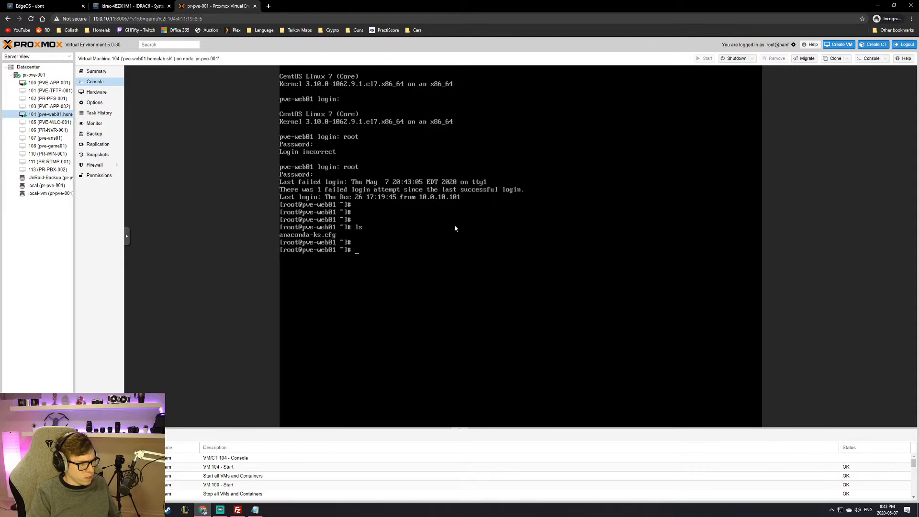
{"action": "type", "text": "ifconfig"}
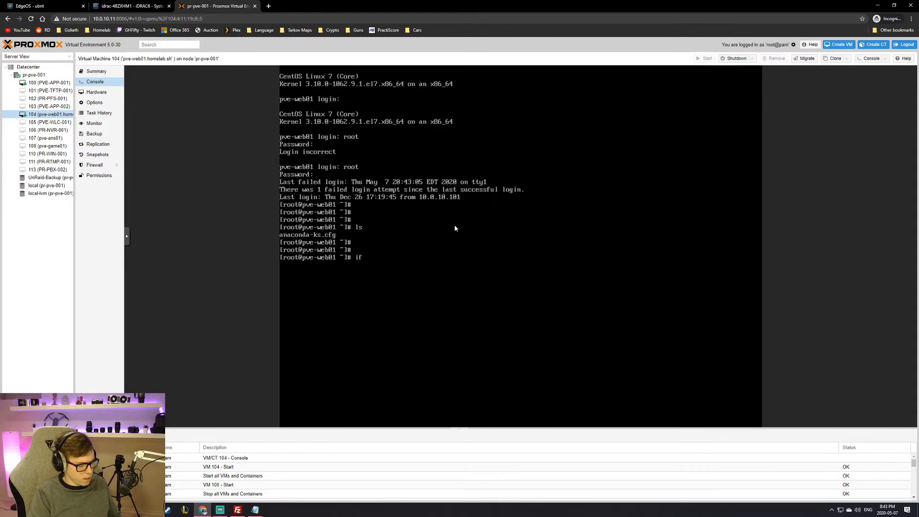
{"action": "key", "text": "Return"}
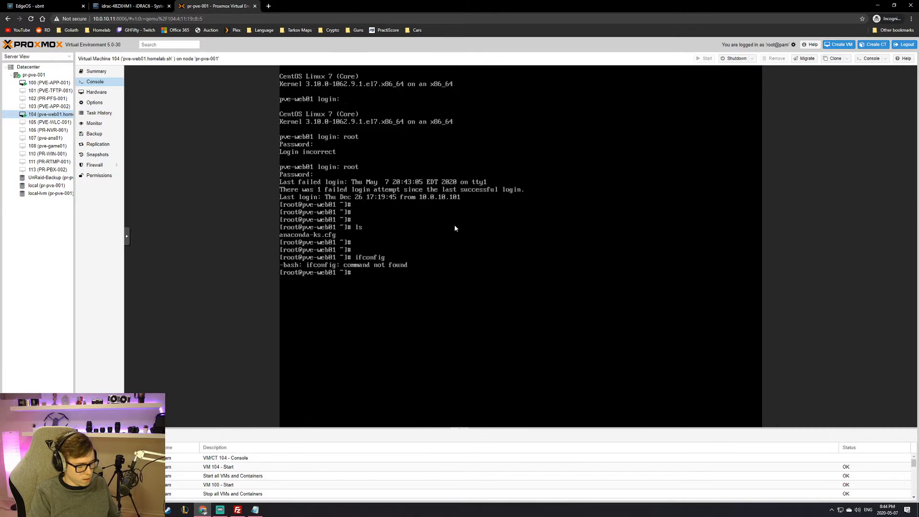
Step: Install net-tools via 'yum install -y' and rerun ifconfig to list eth0 at 10.0.10.151
{"action": "type", "text": "yum insta"}
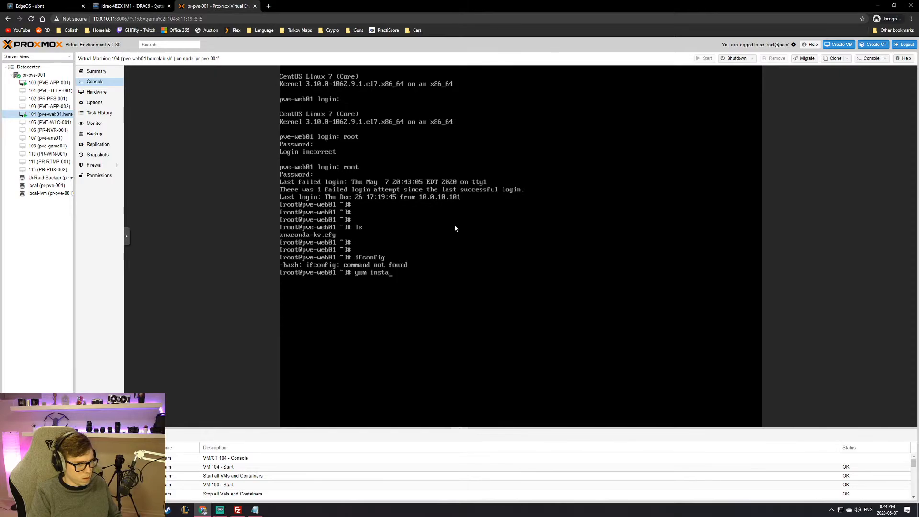
{"action": "type", "text": "ll -y "}
{"action": "type", "text": "net"}
{"action": "type", "text": "-te"}
{"action": "type", "text": "ols"}
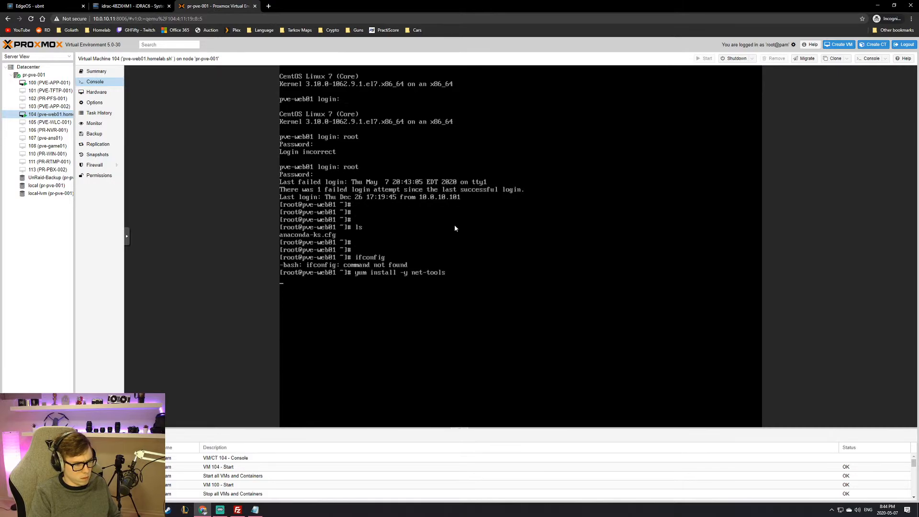
{"action": "key", "text": "Return"}
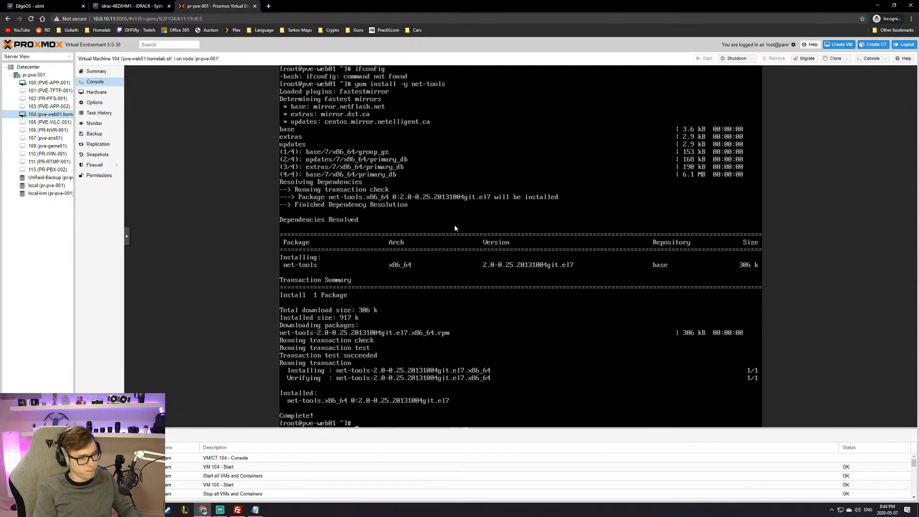
{"action": "key", "text": "Return"}
{"action": "key", "text": "Return"}
{"action": "type", "text": "ifconfig"}
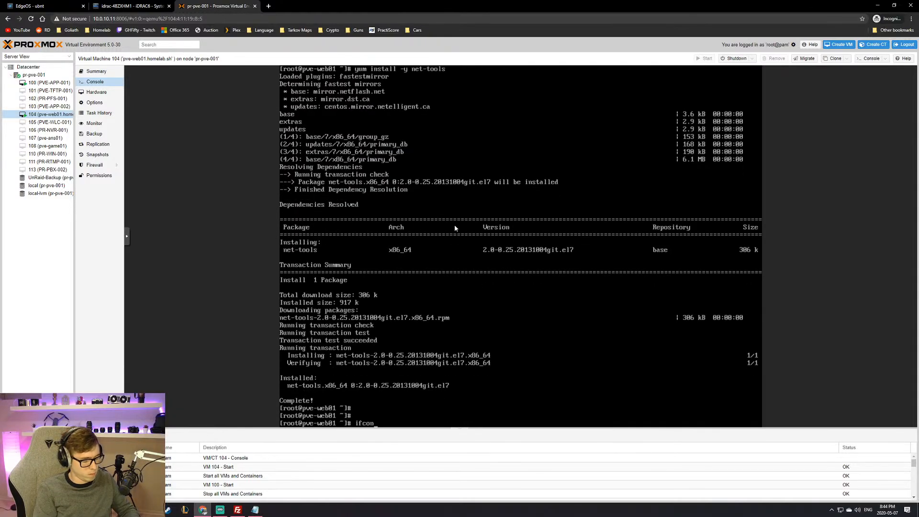
{"action": "key", "text": "Return"}
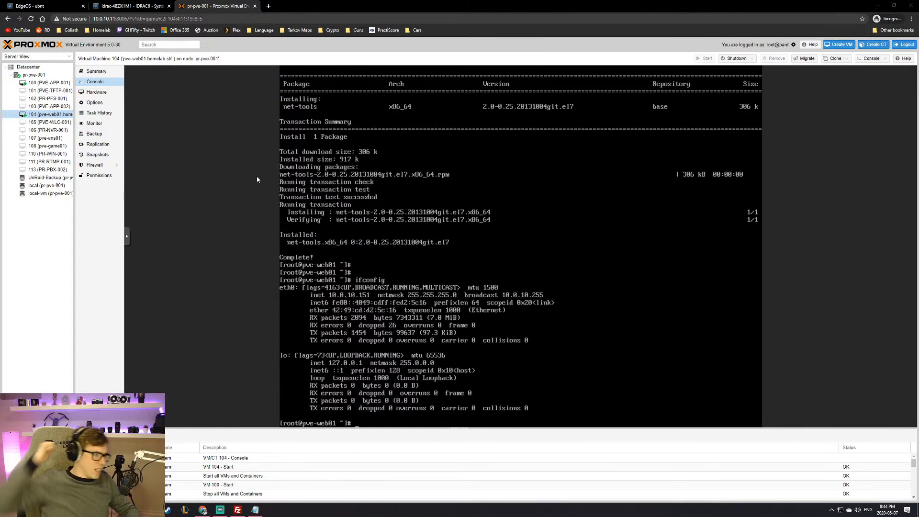
Step: Browse EdgeOS Toolbox, Firewall/NAT, Traffic Analysis, Routing, QoS, VPN and Services, ending on Wizards
{"action": "left_click", "coordinate": [15, 4]}
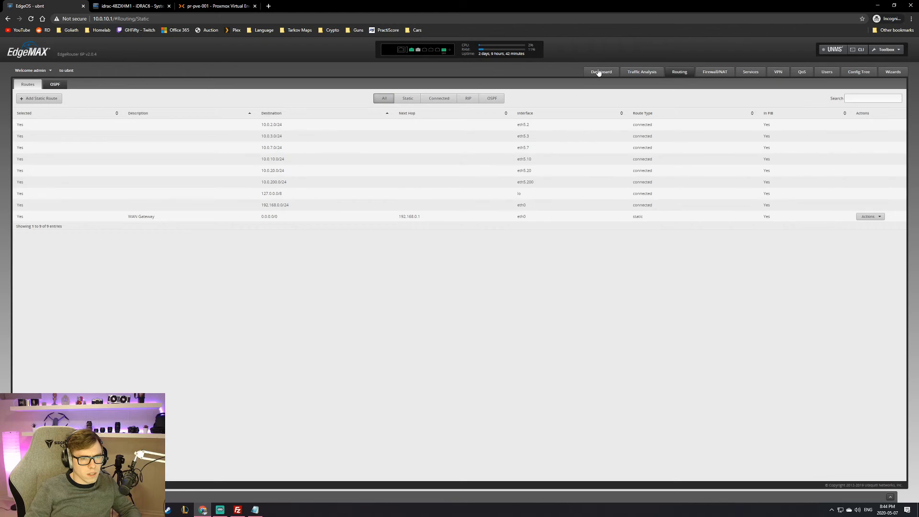
{"action": "left_click", "coordinate": [887, 50]}
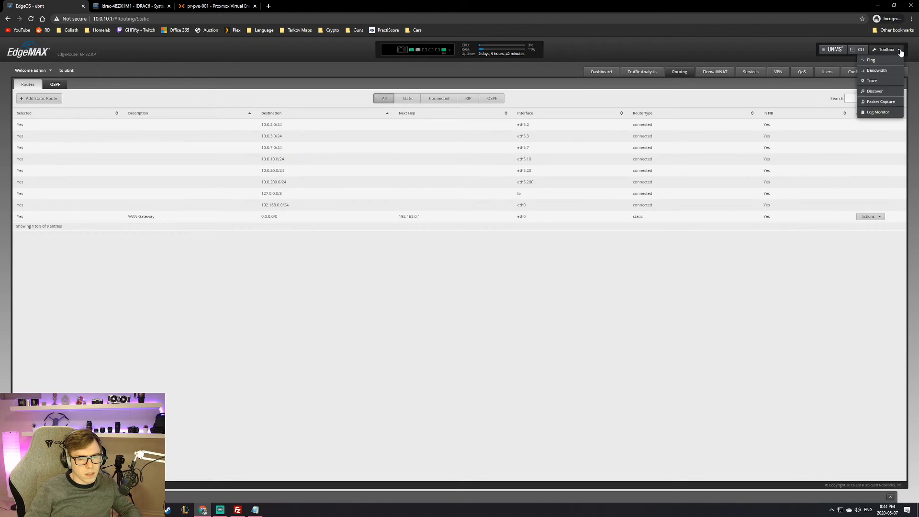
{"action": "left_click", "coordinate": [715, 72]}
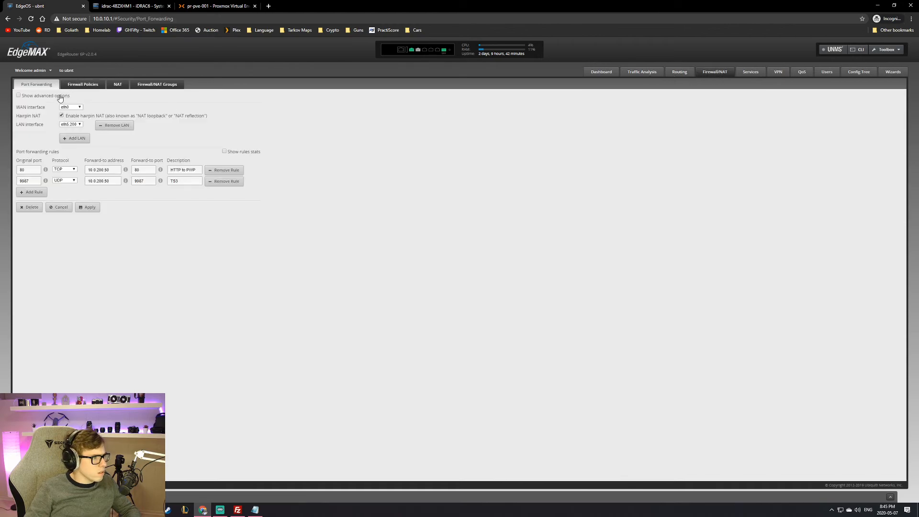
{"action": "left_click", "coordinate": [656, 73]}
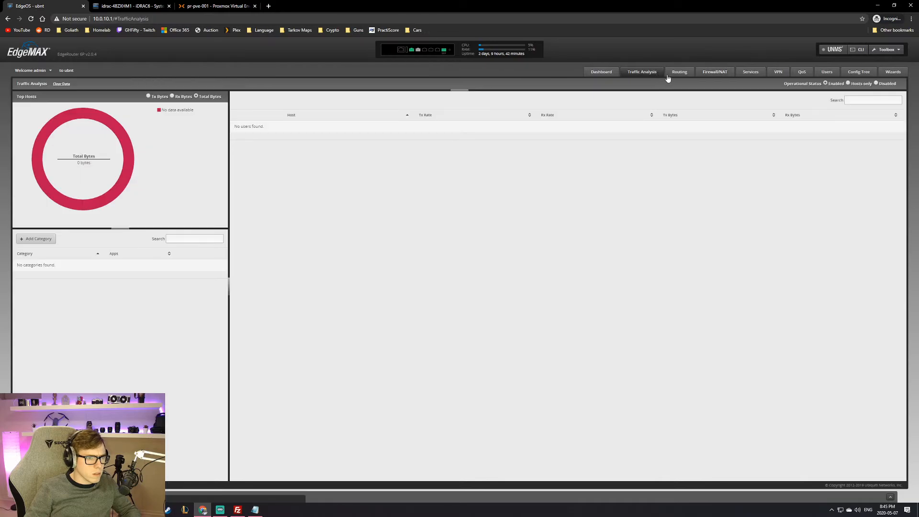
{"action": "left_click", "coordinate": [677, 73]}
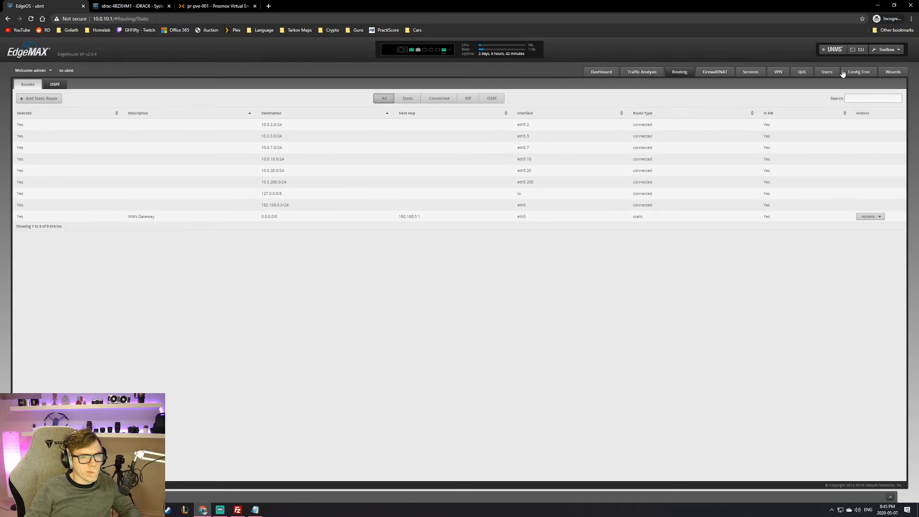
{"action": "left_click", "coordinate": [802, 73]}
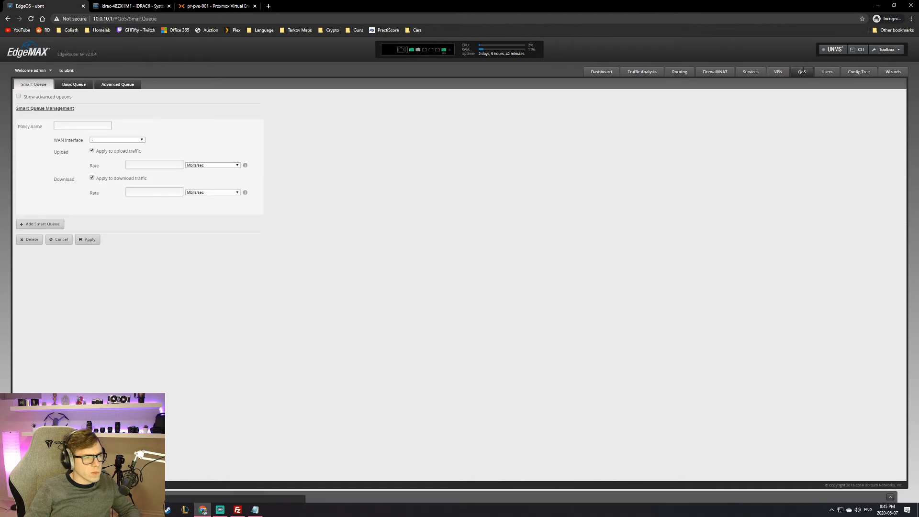
{"action": "left_click", "coordinate": [776, 74]}
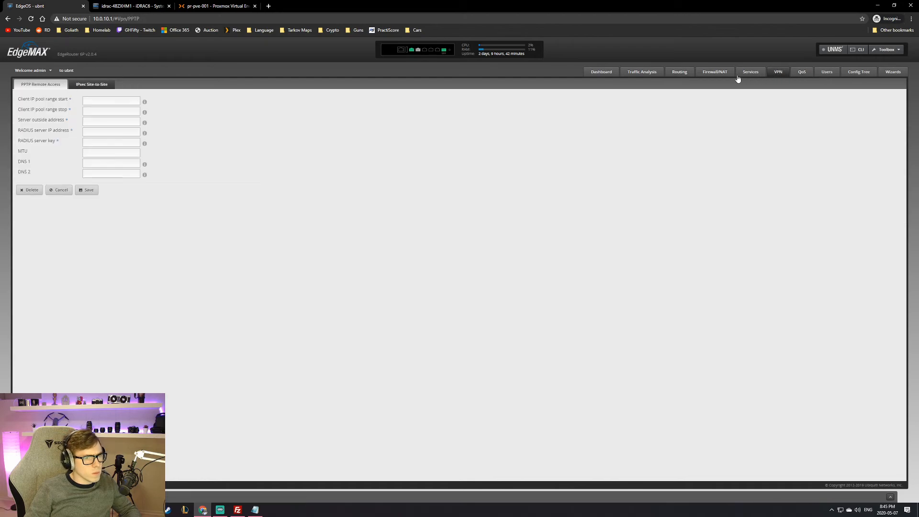
{"action": "left_click", "coordinate": [747, 75]}
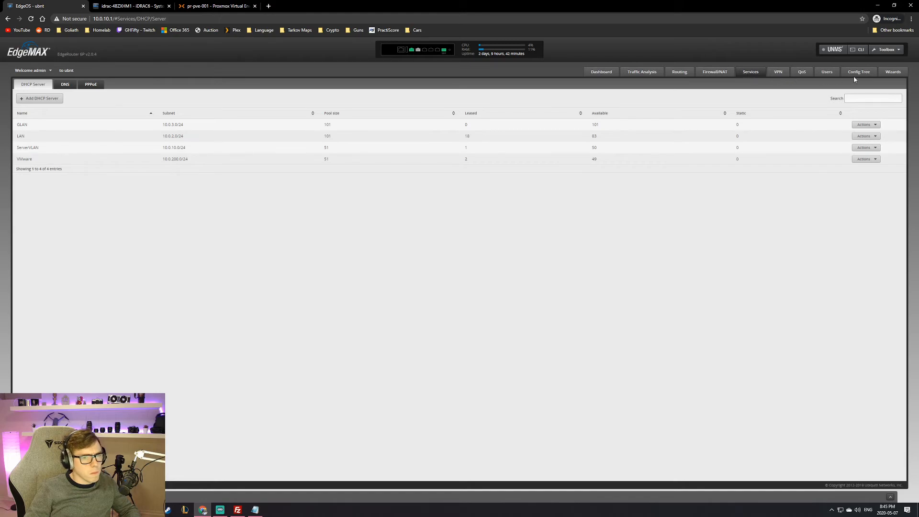
{"action": "left_click", "coordinate": [892, 77]}
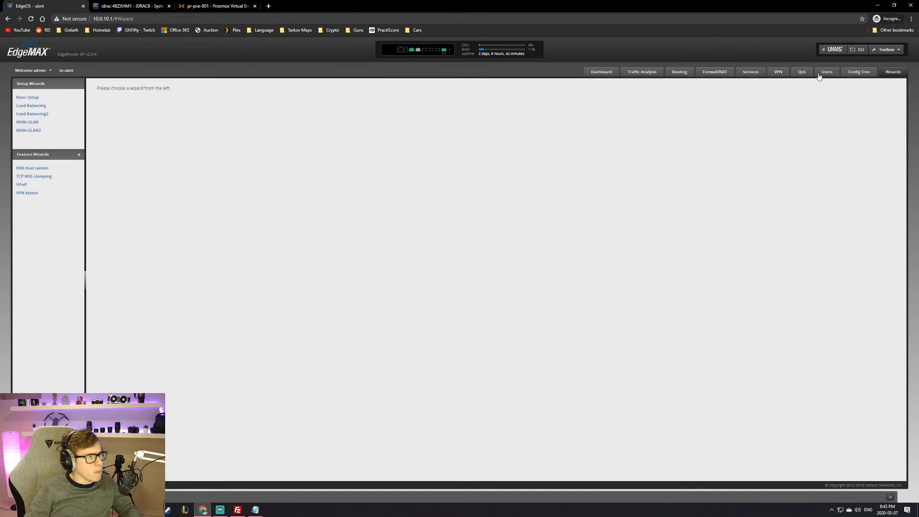
Step: Look over the EdgeRouter Load Balancing wizard form, then go back to VM 104's Proxmox console
{"action": "left_click", "coordinate": [30, 106]}
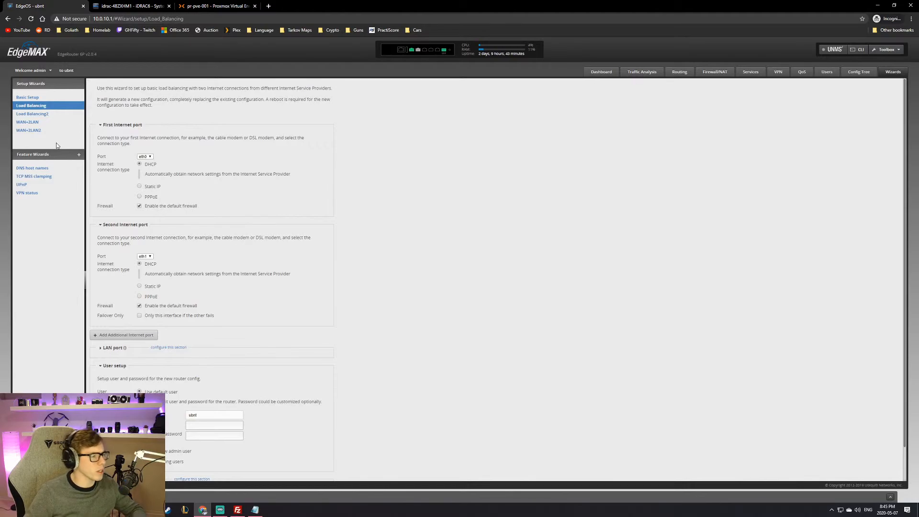
{"action": "scroll", "coordinate": [191, 204], "scroll_direction": "down", "scroll_amount": 1}
{"action": "scroll", "coordinate": [335, 268], "scroll_direction": "up", "scroll_amount": 1}
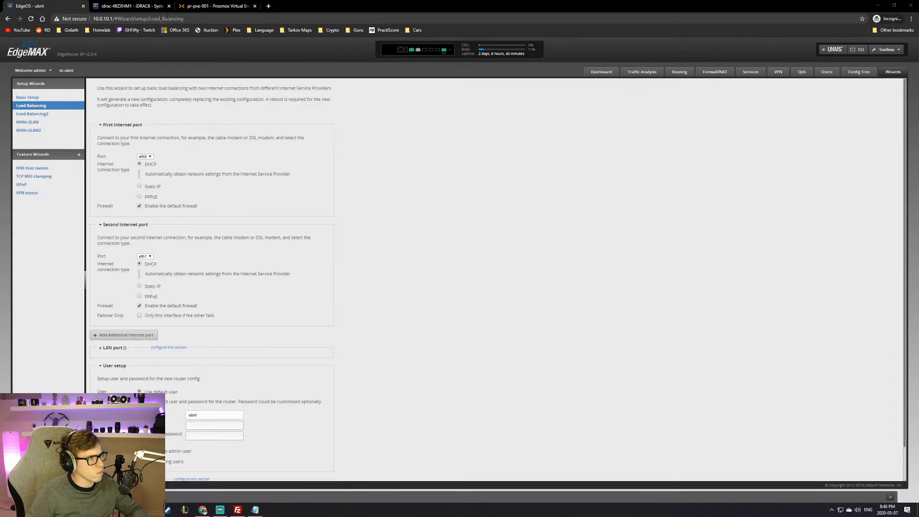
{"action": "left_click", "coordinate": [218, 7]}
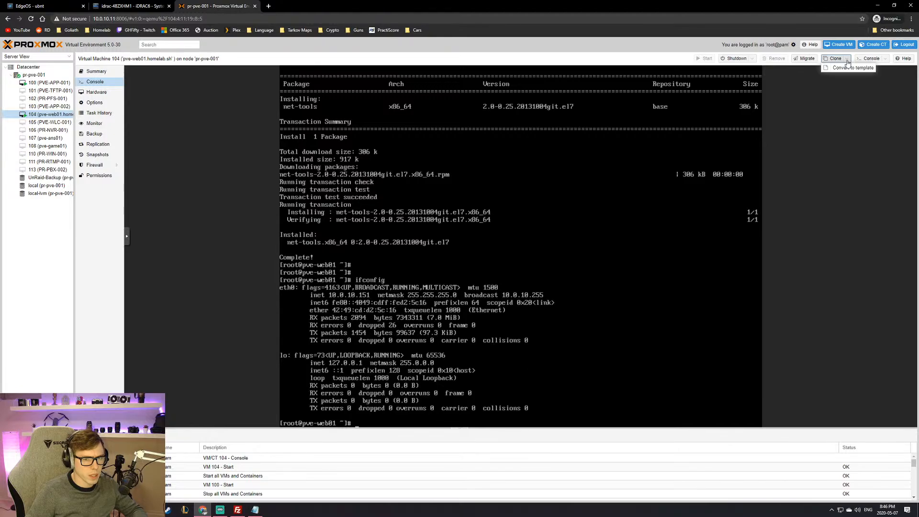
Step: Start a migration of VM 104, check the available target nodes, then cancel it
{"action": "left_click", "coordinate": [805, 59]}
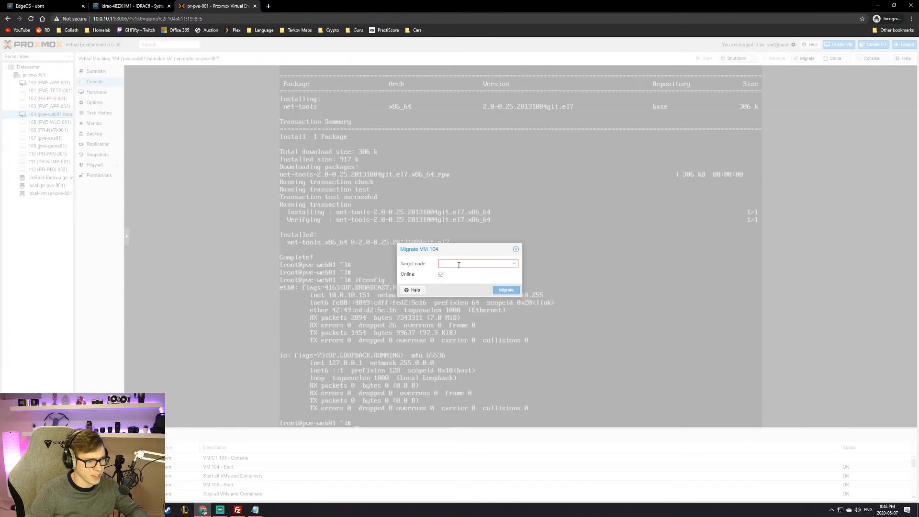
{"action": "left_click", "coordinate": [498, 264]}
{"action": "left_click", "coordinate": [515, 250]}
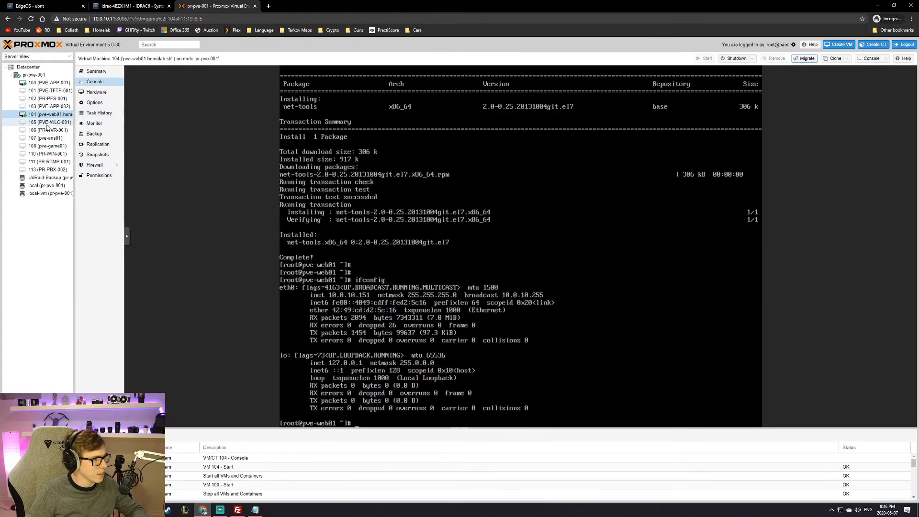
Step: Review VM 104's hardware list and select its 32G local-lvm Hard Disk (scsi0)
{"action": "left_click", "coordinate": [98, 104]}
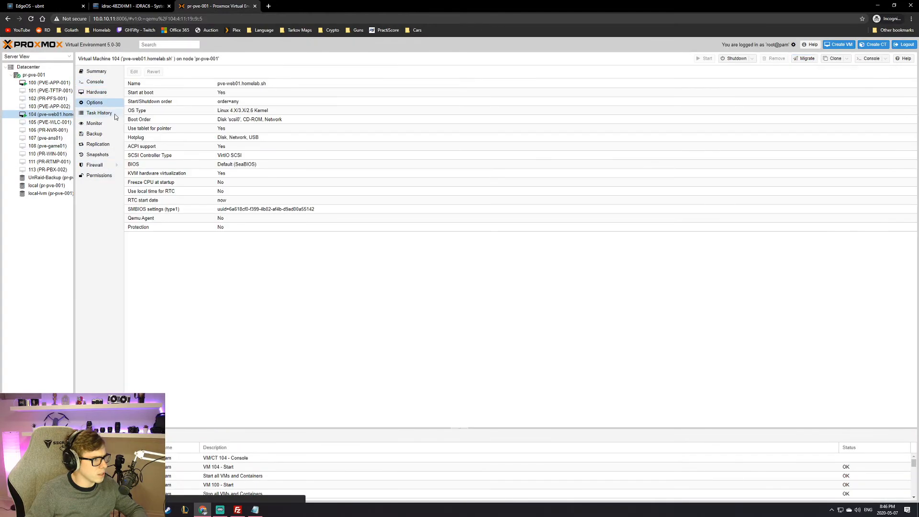
{"action": "left_click", "coordinate": [97, 93]}
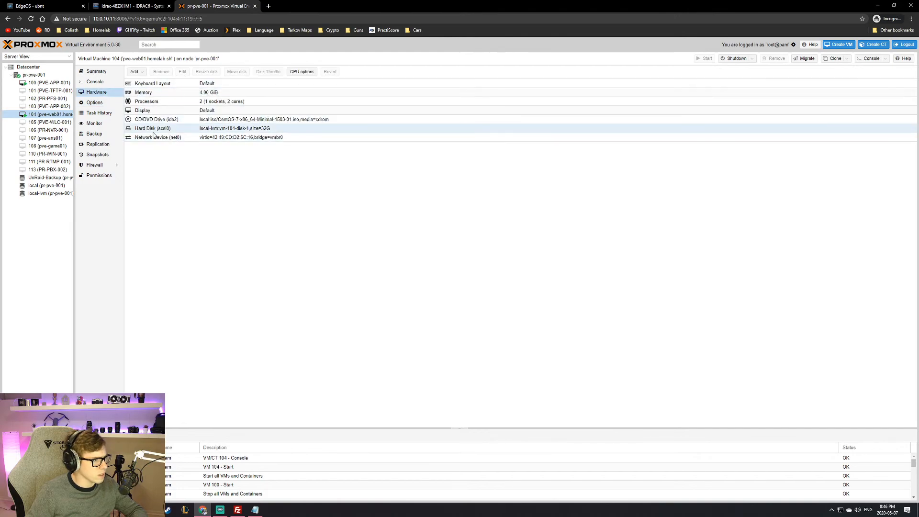
{"action": "left_click", "coordinate": [208, 130]}
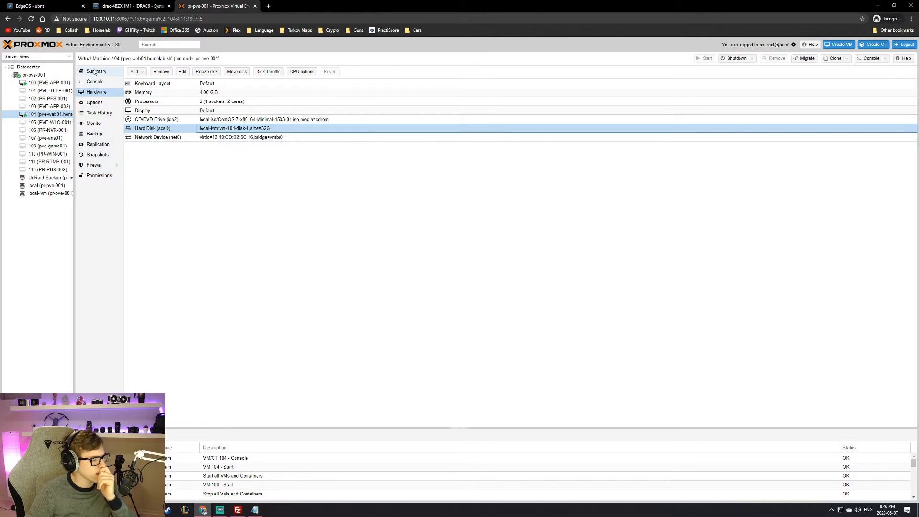
Step: In a new incognito tab, search 'move vm from proxmox to vmware' and open the Proxmox forum ESXi migration thread
{"action": "left_click", "coordinate": [268, 5]}
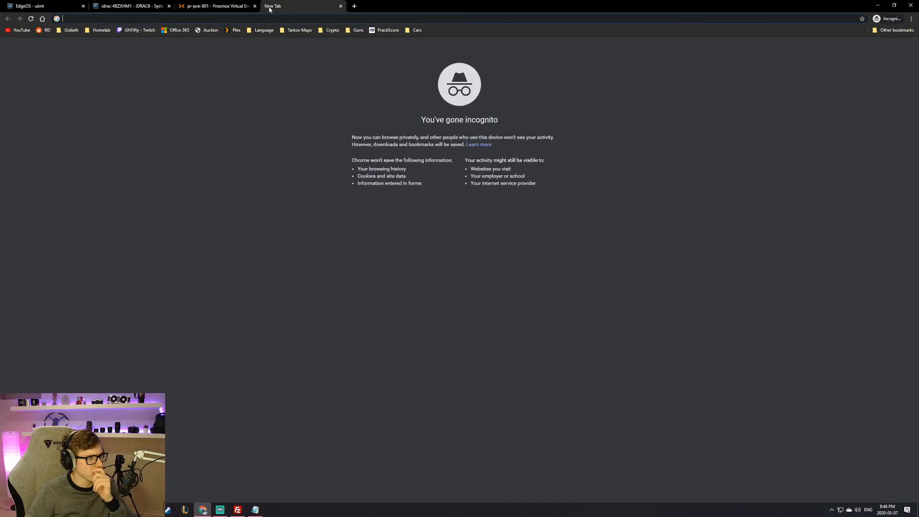
{"action": "type", "text": "mov"}
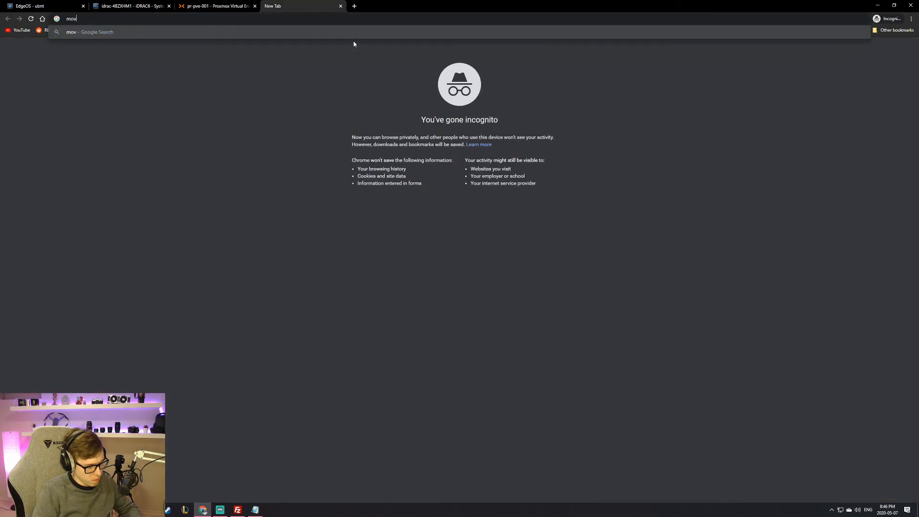
{"action": "type", "text": "e vm from pro"}
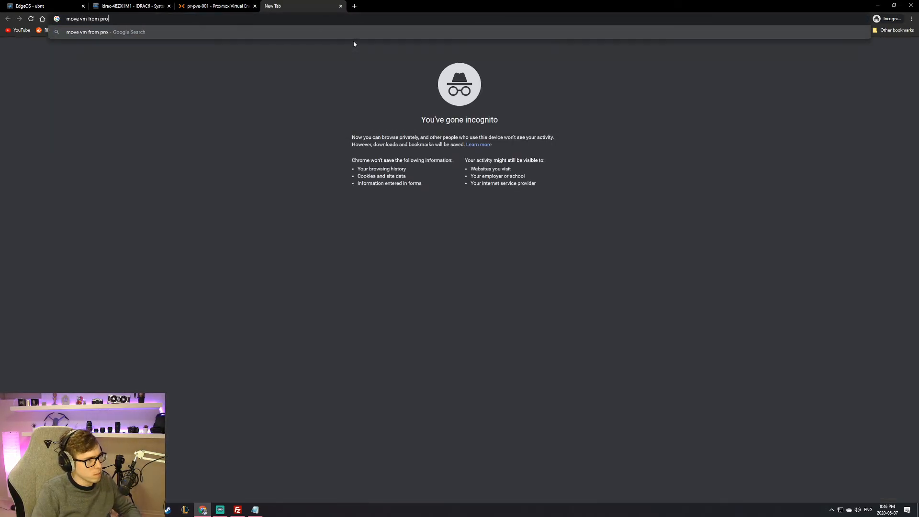
{"action": "type", "text": "xmox to v"}
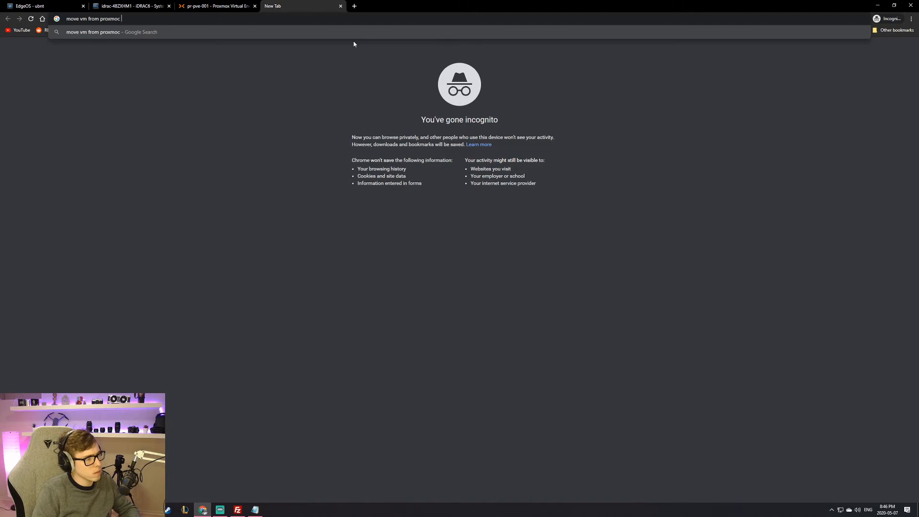
{"action": "type", "text": "mware"}
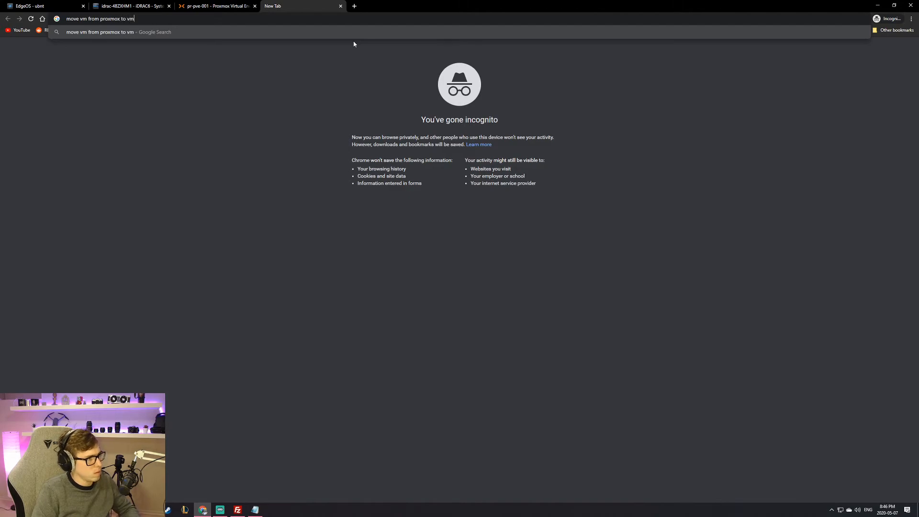
{"action": "key", "text": "Return"}
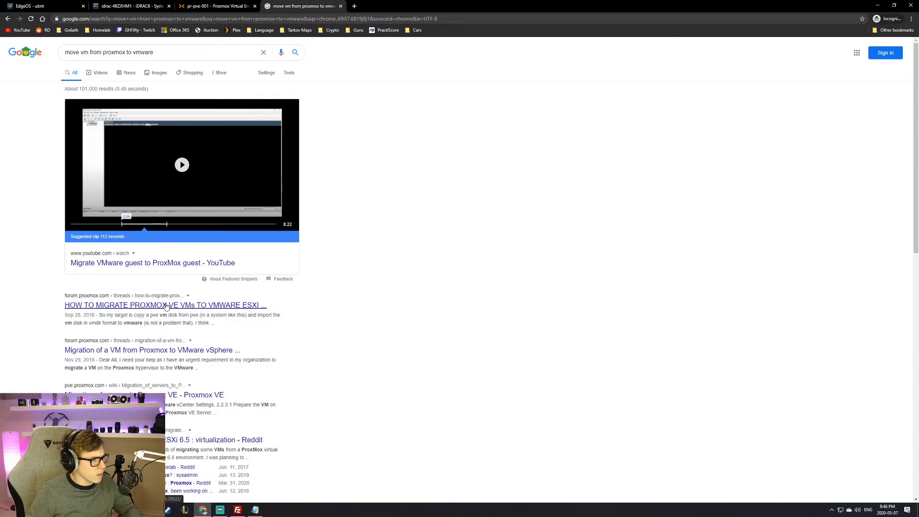
{"action": "left_click", "coordinate": [186, 307]}
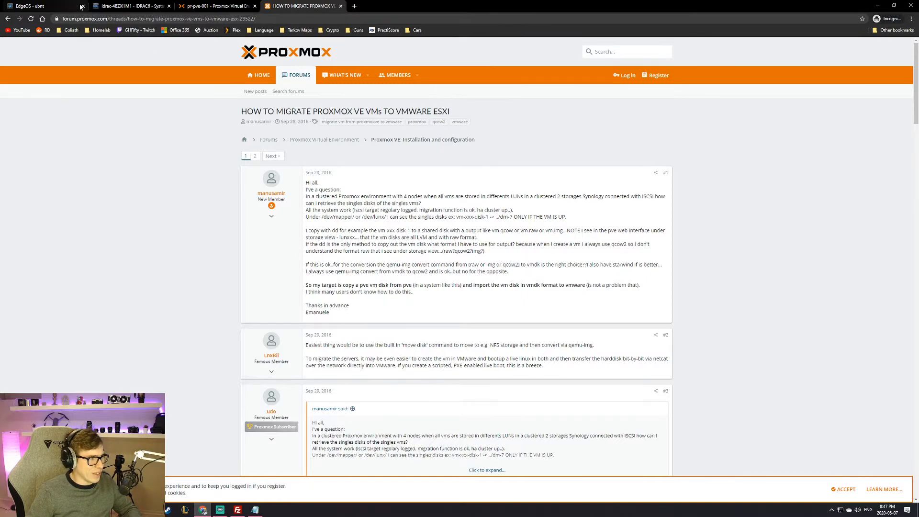
{"action": "left_click", "coordinate": [36, 6]}
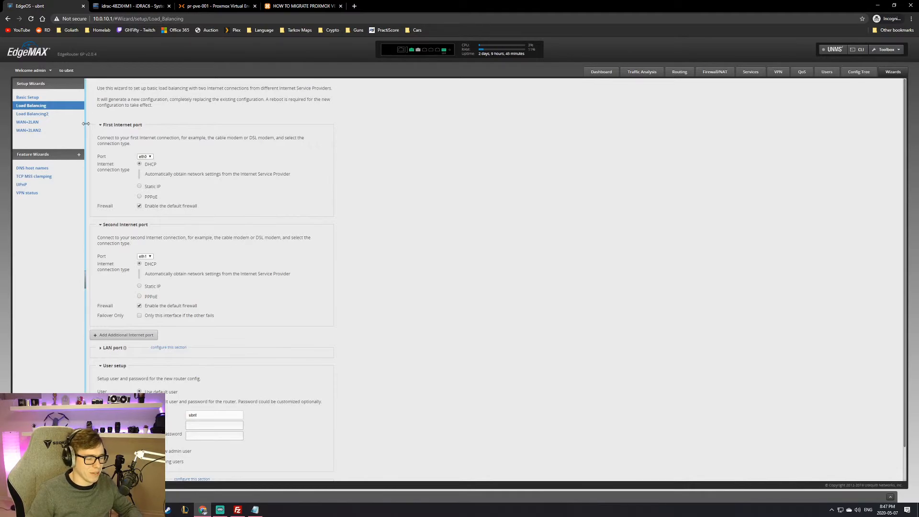
{"action": "left_click", "coordinate": [137, 6]}
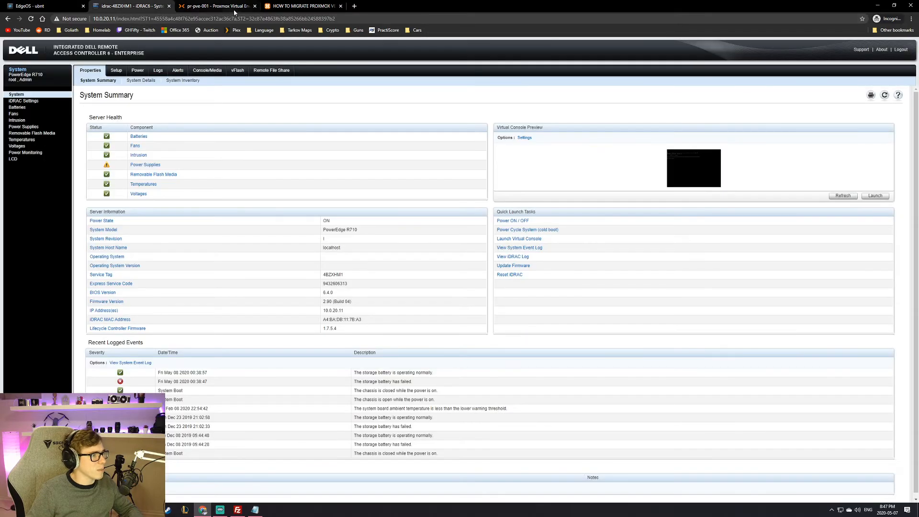
{"action": "left_click", "coordinate": [299, 6]}
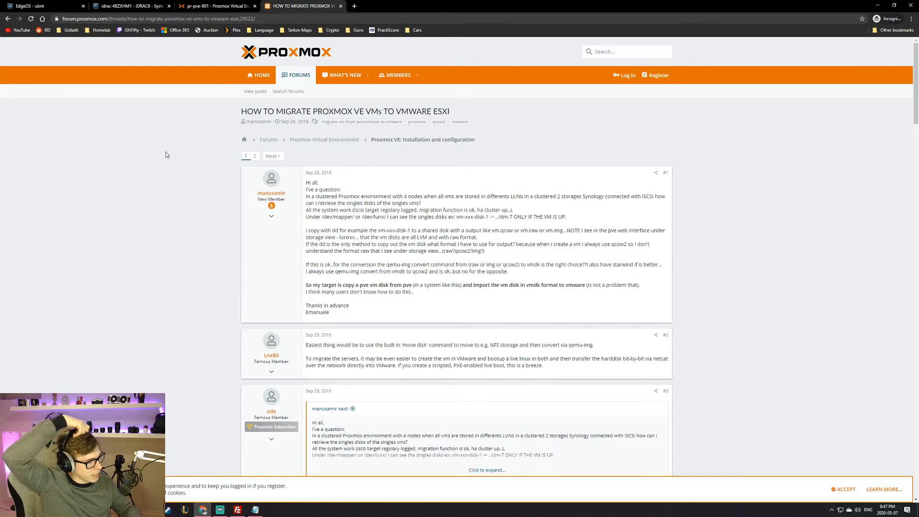
{"action": "triple_click", "coordinate": [341, 207]}
{"action": "left_click", "coordinate": [342, 192]}
{"action": "triple_click", "coordinate": [353, 192]}
{"action": "triple_click", "coordinate": [390, 209]}
{"action": "double_click", "coordinate": [414, 203]}
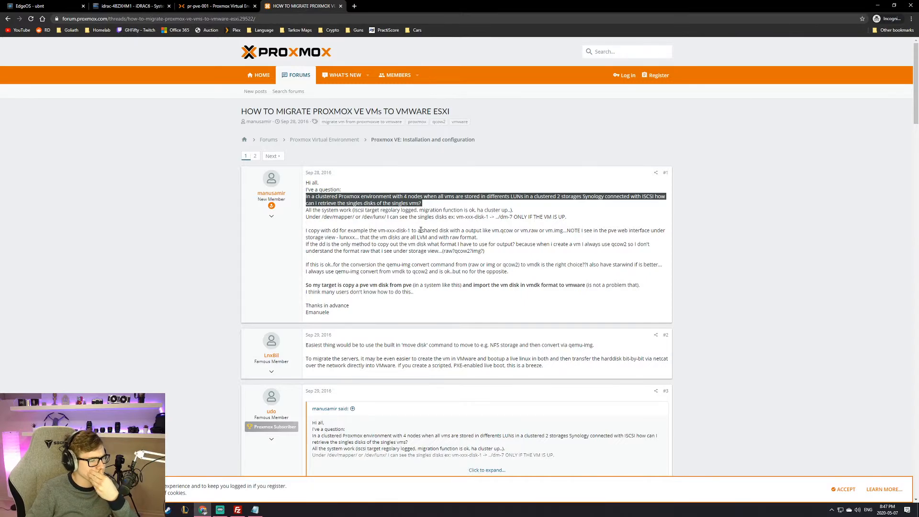
{"action": "triple_click", "coordinate": [380, 231]}
{"action": "left_click", "coordinate": [380, 233]}
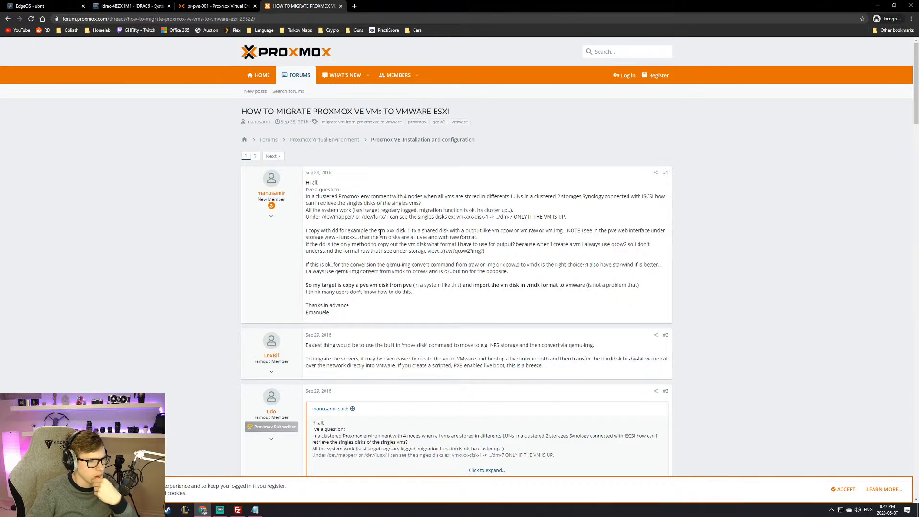
{"action": "scroll", "coordinate": [380, 232], "scroll_direction": "down", "scroll_amount": 2}
{"action": "triple_click", "coordinate": [383, 238]}
{"action": "triple_click", "coordinate": [406, 248]}
{"action": "left_click", "coordinate": [406, 248]}
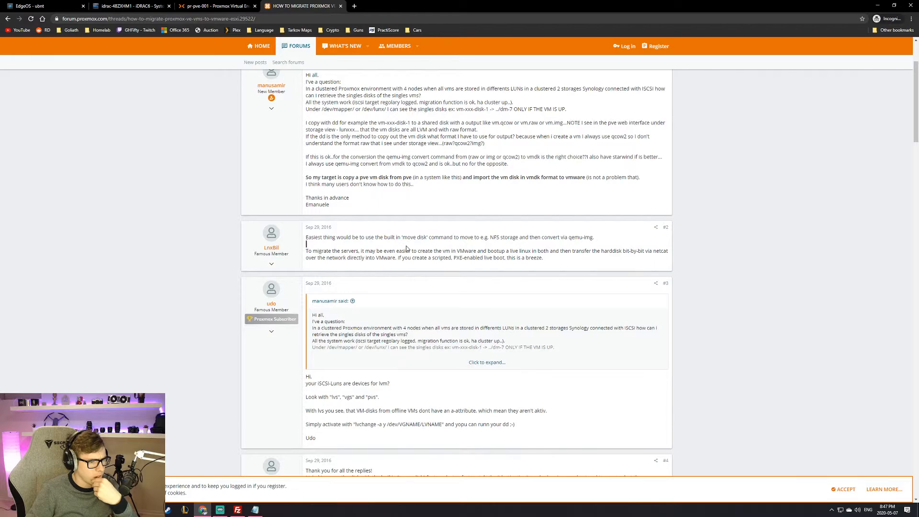
{"action": "triple_click", "coordinate": [409, 237]}
{"action": "triple_click", "coordinate": [407, 256]}
{"action": "double_click", "coordinate": [385, 258]}
{"action": "triple_click", "coordinate": [383, 257]}
{"action": "triple_click", "coordinate": [378, 260]}
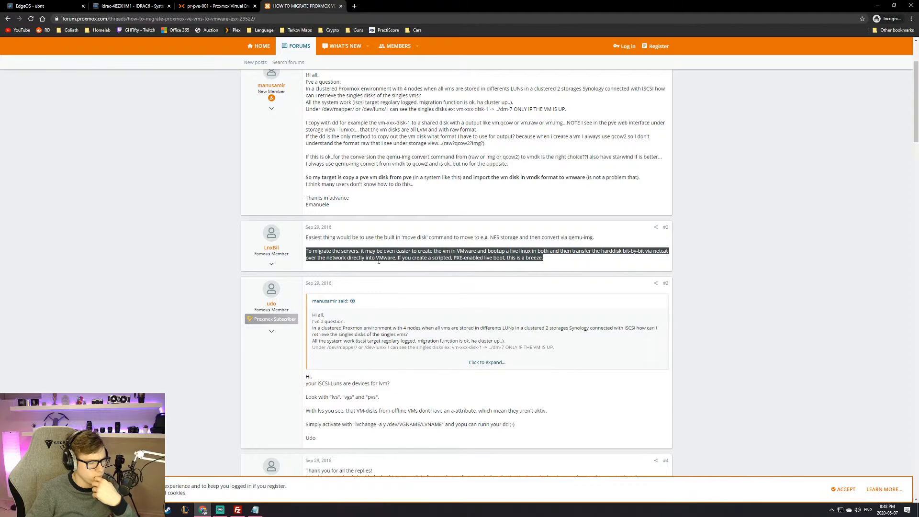
{"action": "scroll", "coordinate": [378, 261], "scroll_direction": "down", "scroll_amount": 3}
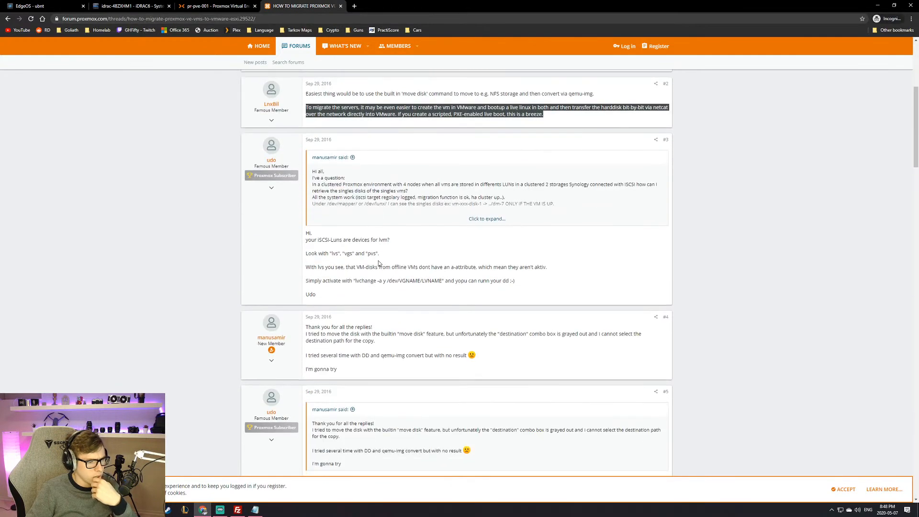
{"action": "scroll", "coordinate": [379, 262], "scroll_direction": "down", "scroll_amount": 9}
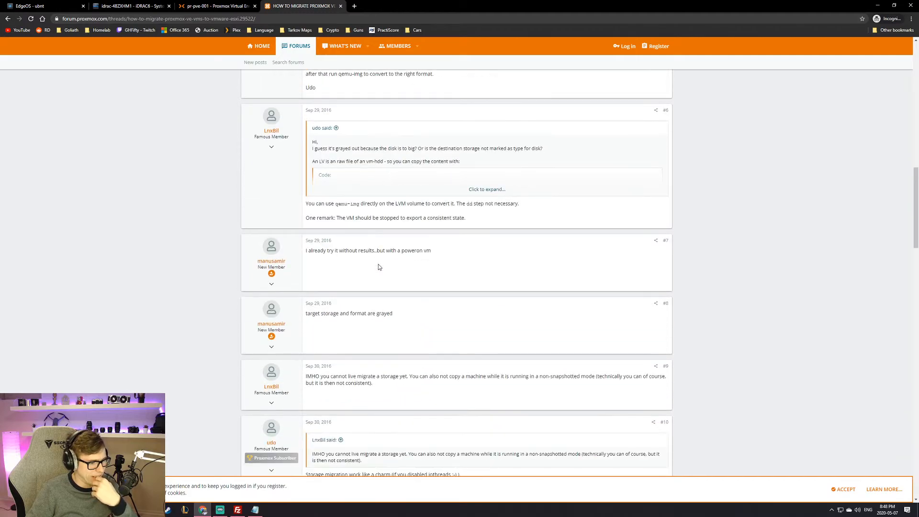
{"action": "scroll", "coordinate": [378, 267], "scroll_direction": "up", "scroll_amount": 12}
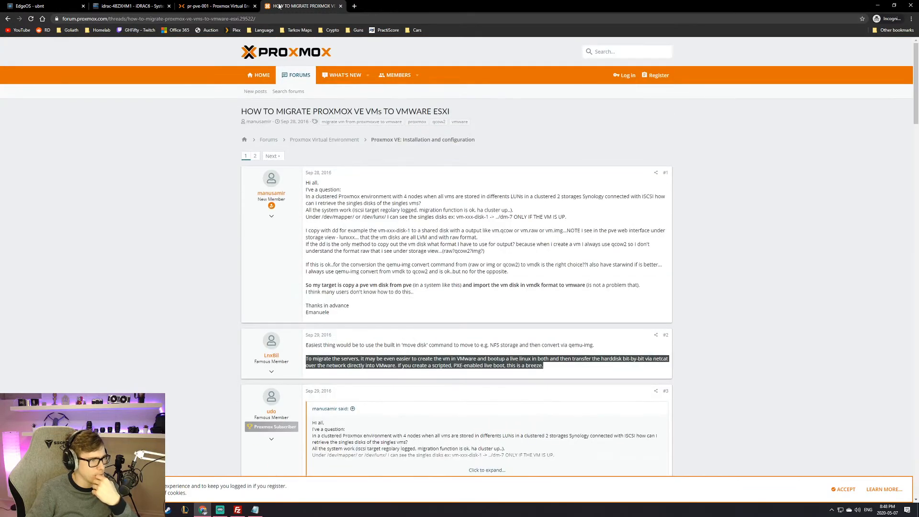
Step: View node pr-pve-001's network bridges in Proxmox, cancelling the node restart prompt
{"action": "left_click", "coordinate": [201, 5]}
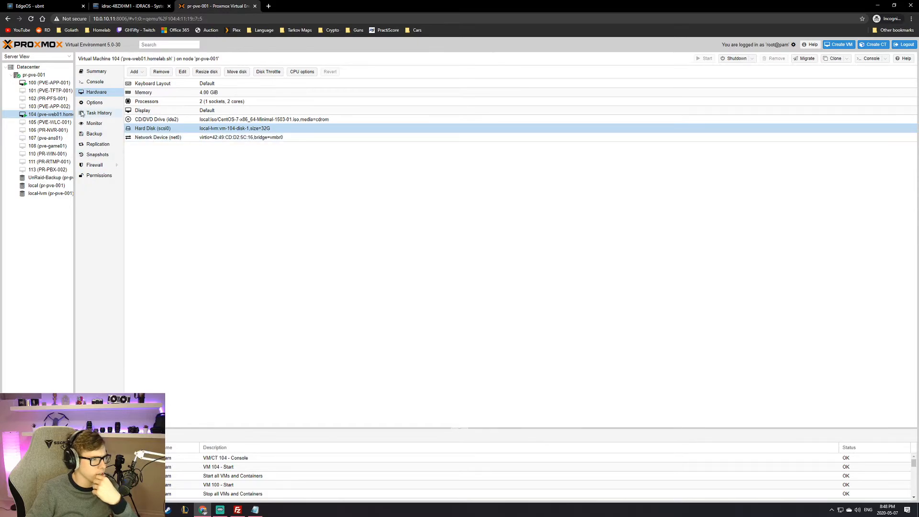
{"action": "left_click", "coordinate": [33, 74]}
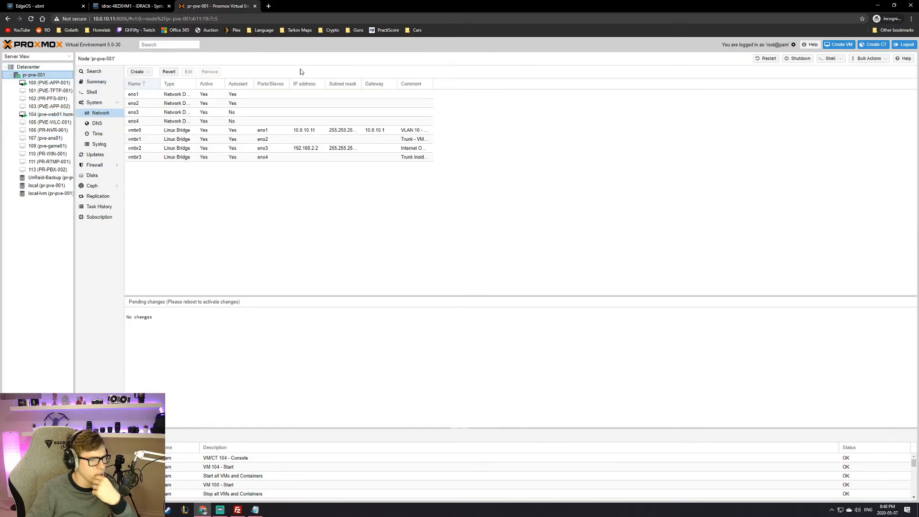
{"action": "left_click", "coordinate": [768, 58]}
{"action": "left_click", "coordinate": [472, 288]}
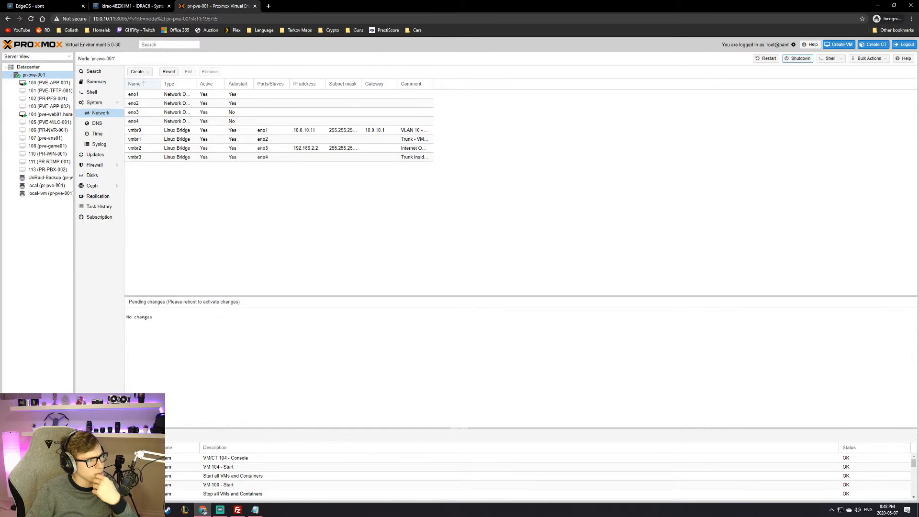
Step: Move between the iDRAC, Proxmox and EdgeRouter tabs, ending on the EdgeOS Load Balancing wizard
{"action": "left_click", "coordinate": [109, 6]}
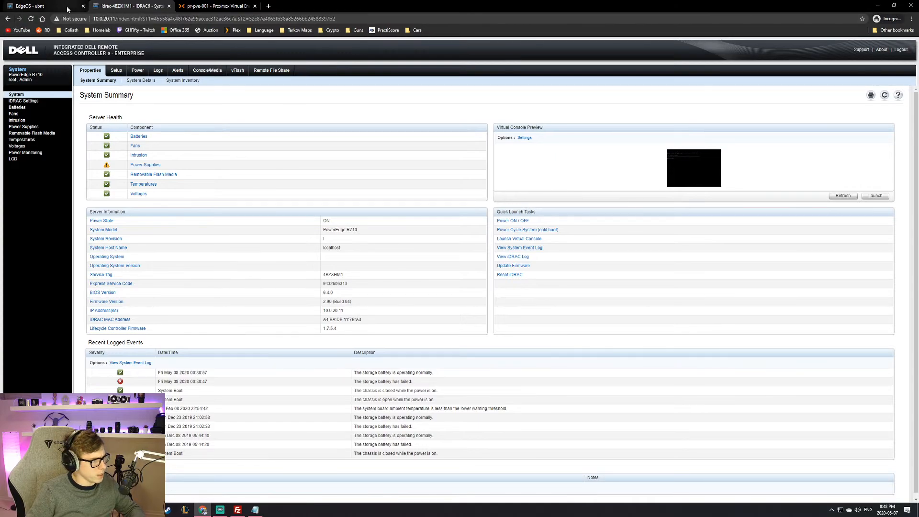
{"action": "left_click", "coordinate": [48, 6]}
{"action": "left_click", "coordinate": [119, 8]}
{"action": "left_click", "coordinate": [210, 7]}
{"action": "left_click", "coordinate": [144, 7]}
{"action": "left_click", "coordinate": [196, 7]}
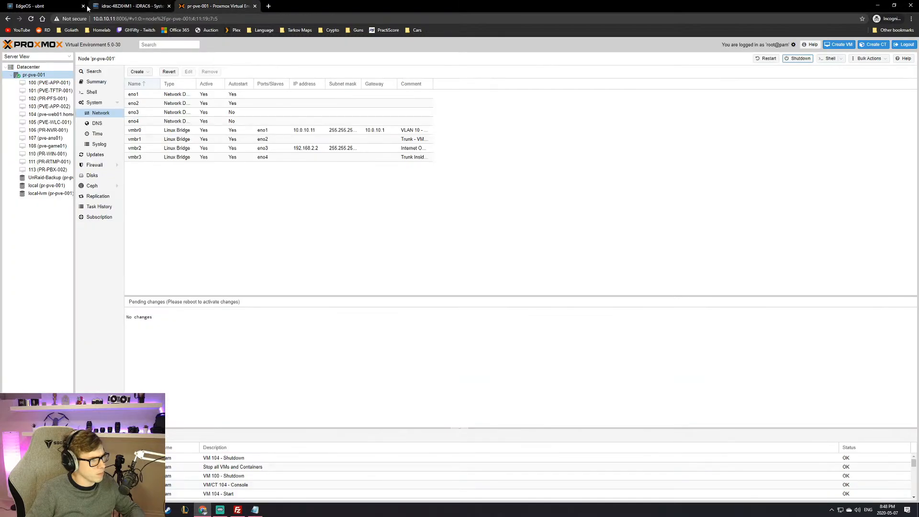
{"action": "left_click", "coordinate": [50, 7]}
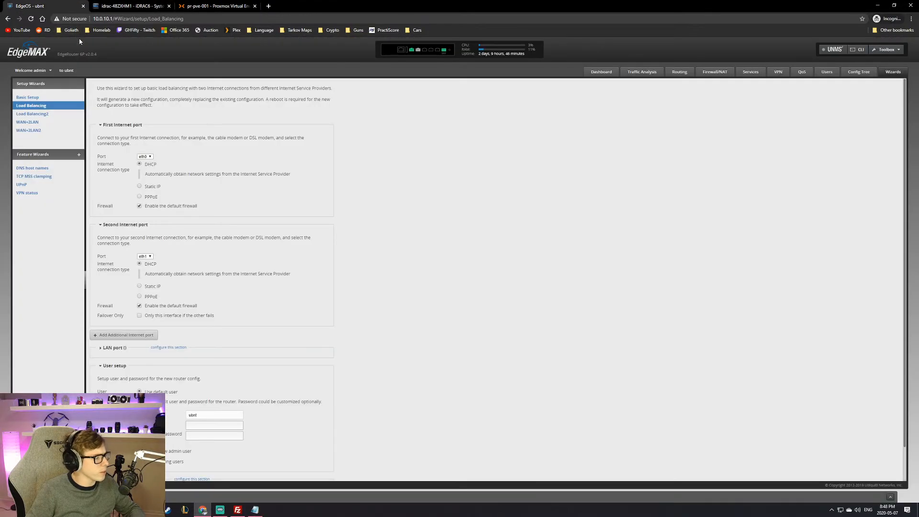